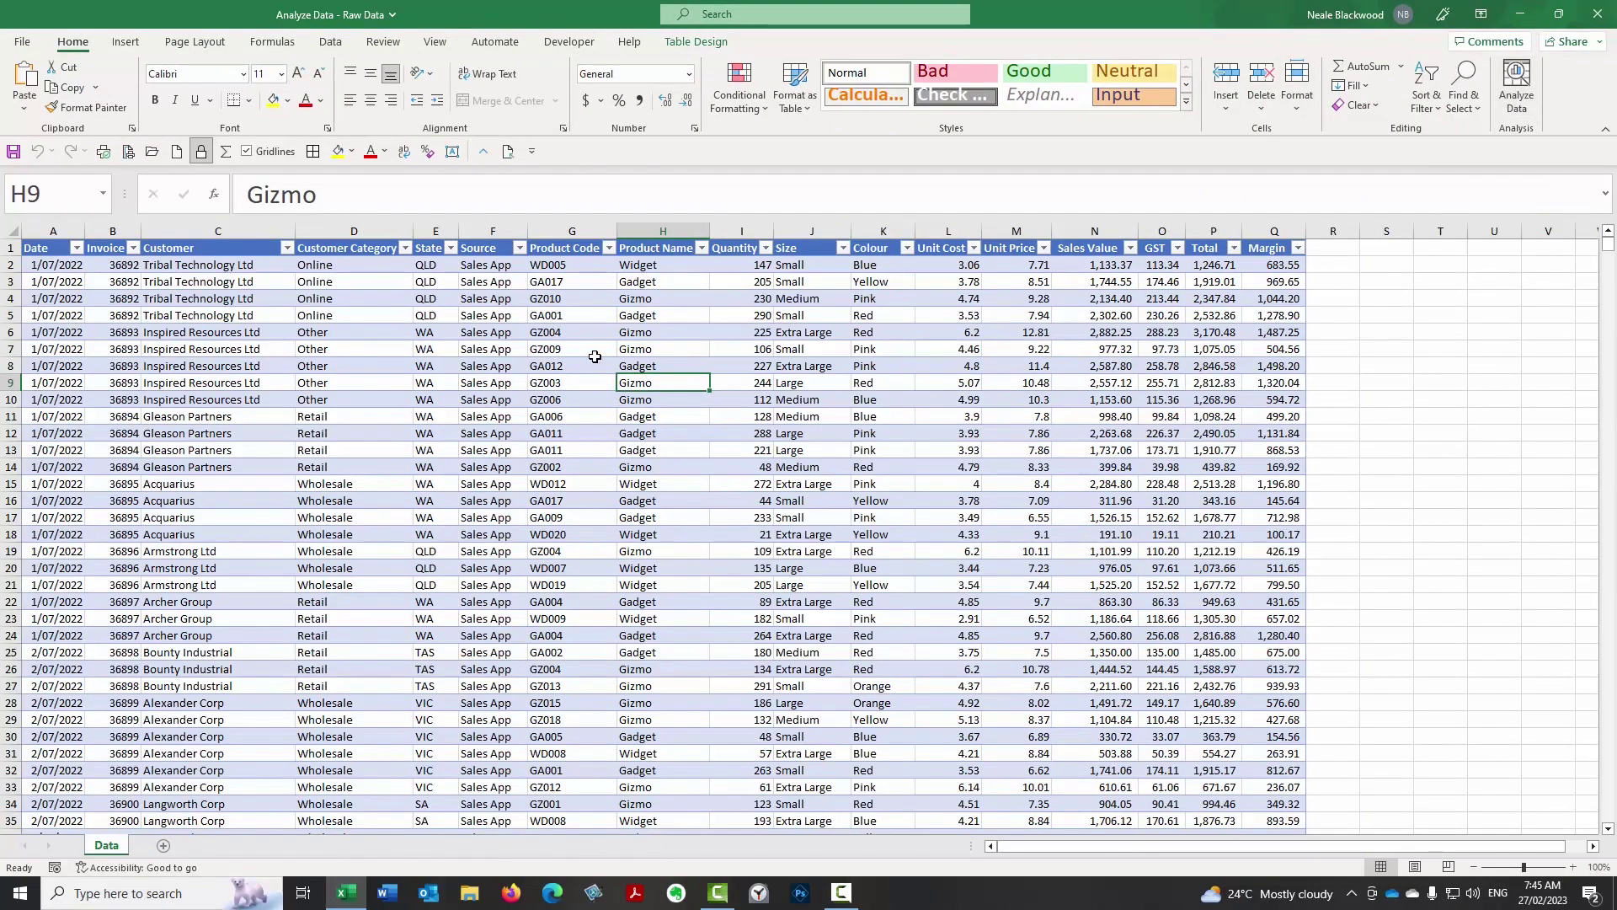
# Browse the sales data, checking its first and last rows, headers and Unit Cost values.
pyautogui.click(558, 364)
pyautogui.press('Left')
pyautogui.press('Left')
pyautogui.press('Left')
pyautogui.press('Left')
pyautogui.press('Left')
pyautogui.press('Left')
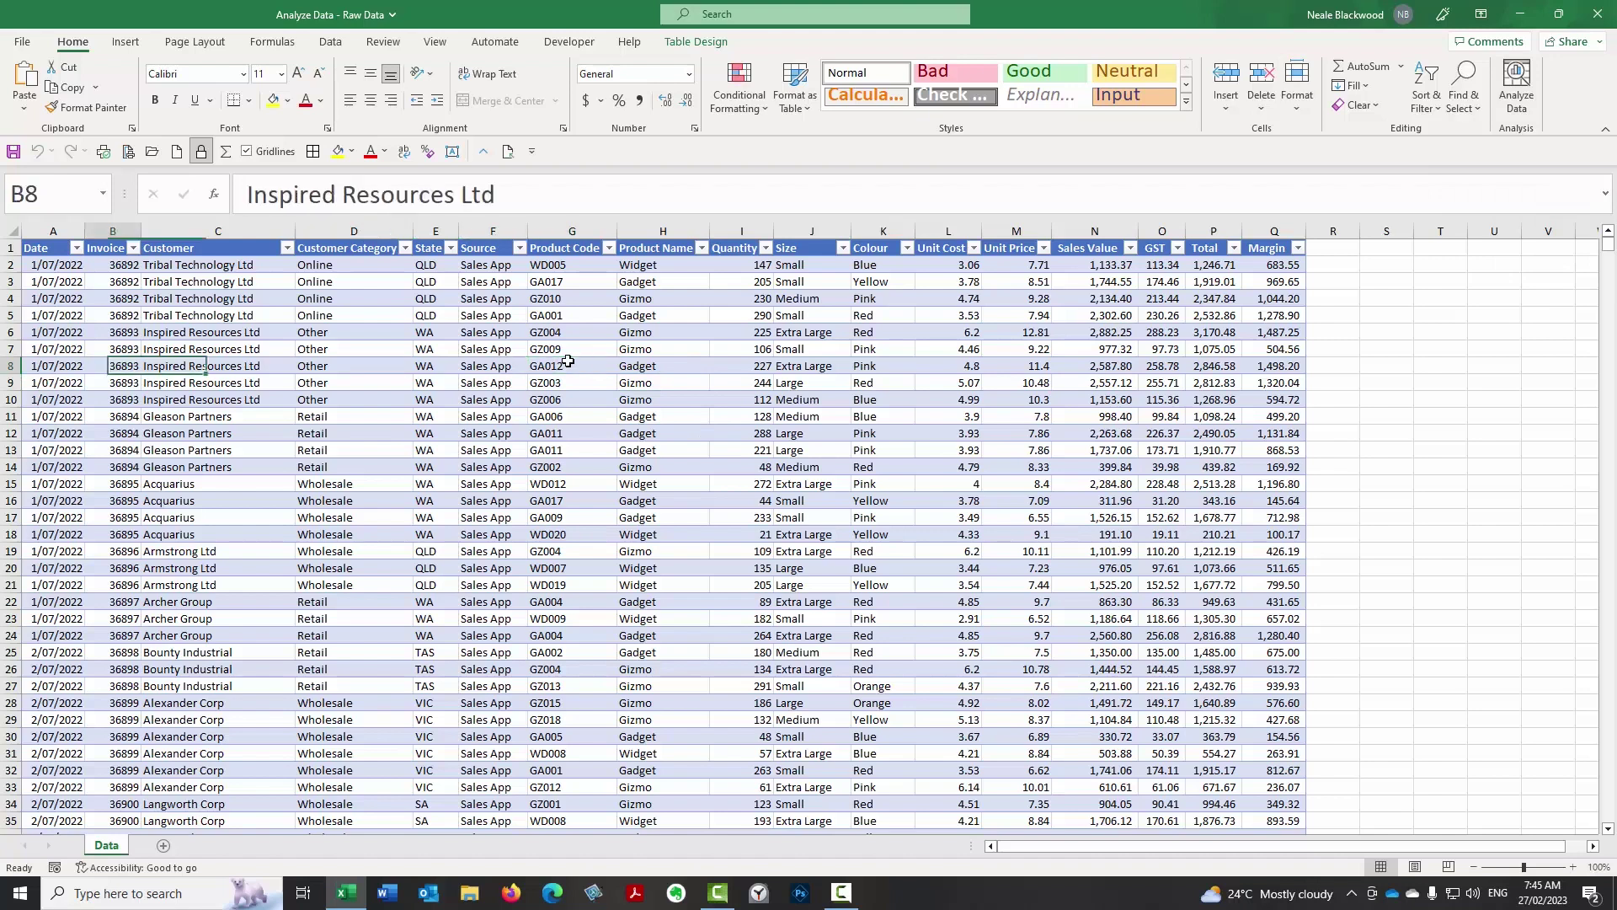
pyautogui.hotkey('ctrl', 'Down')
pyautogui.press('Down')
pyautogui.press('Down')
pyautogui.press('Down')
pyautogui.press('Down')
pyautogui.press('Down')
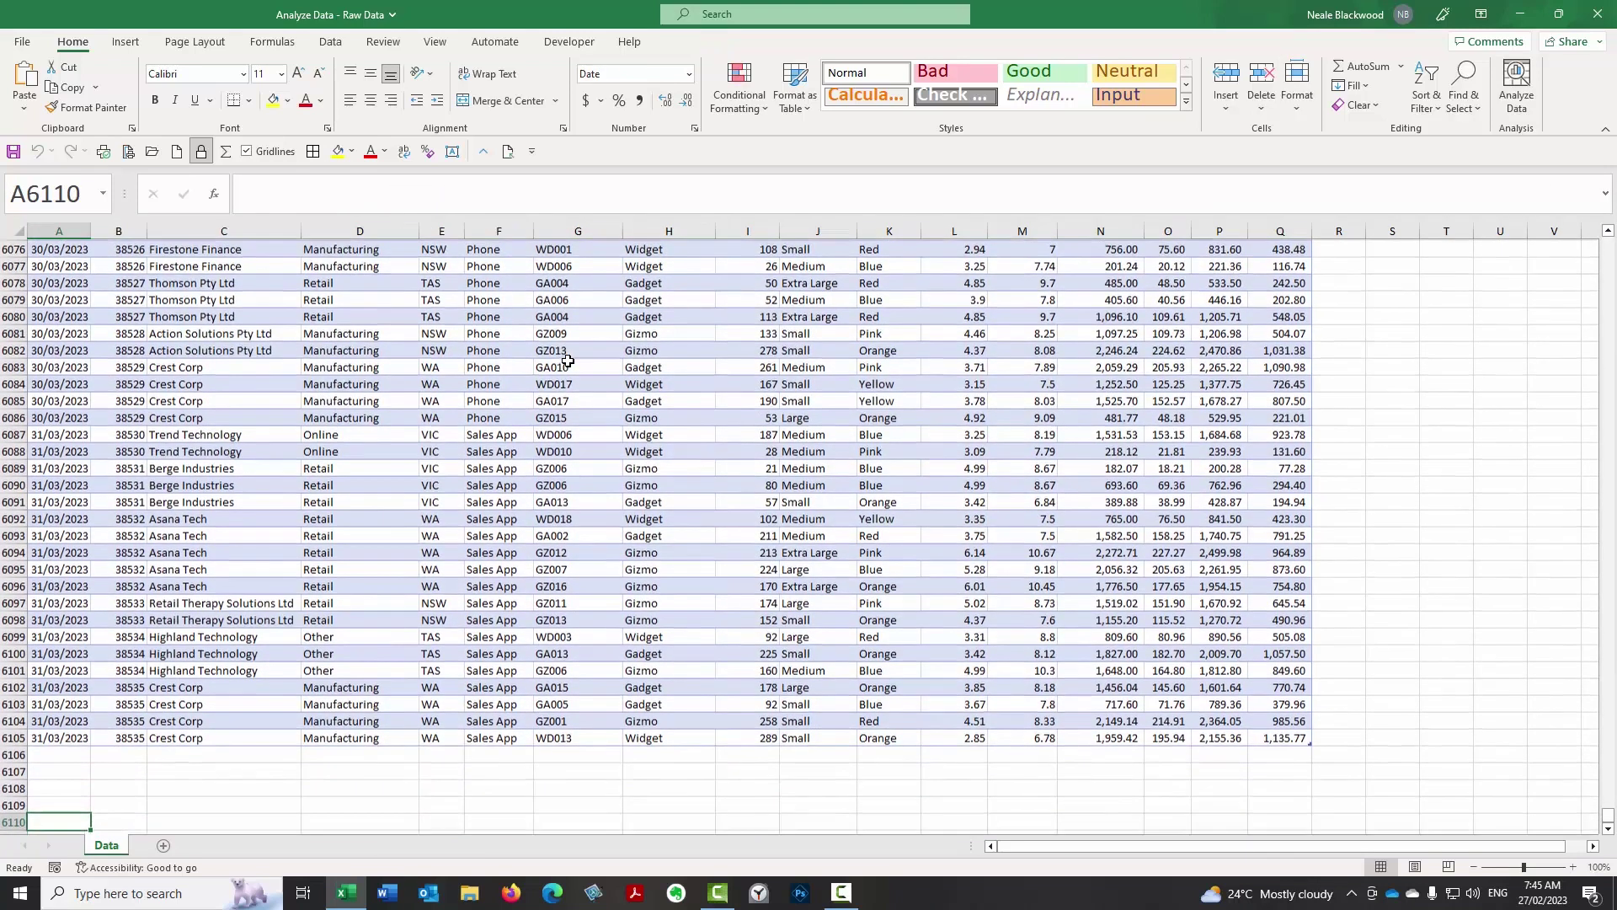
pyautogui.press('Up')
pyautogui.press('Up')
pyautogui.press('Up')
pyautogui.press('Up')
pyautogui.press('Up')
pyautogui.hotkey('ctrl', 'Up')
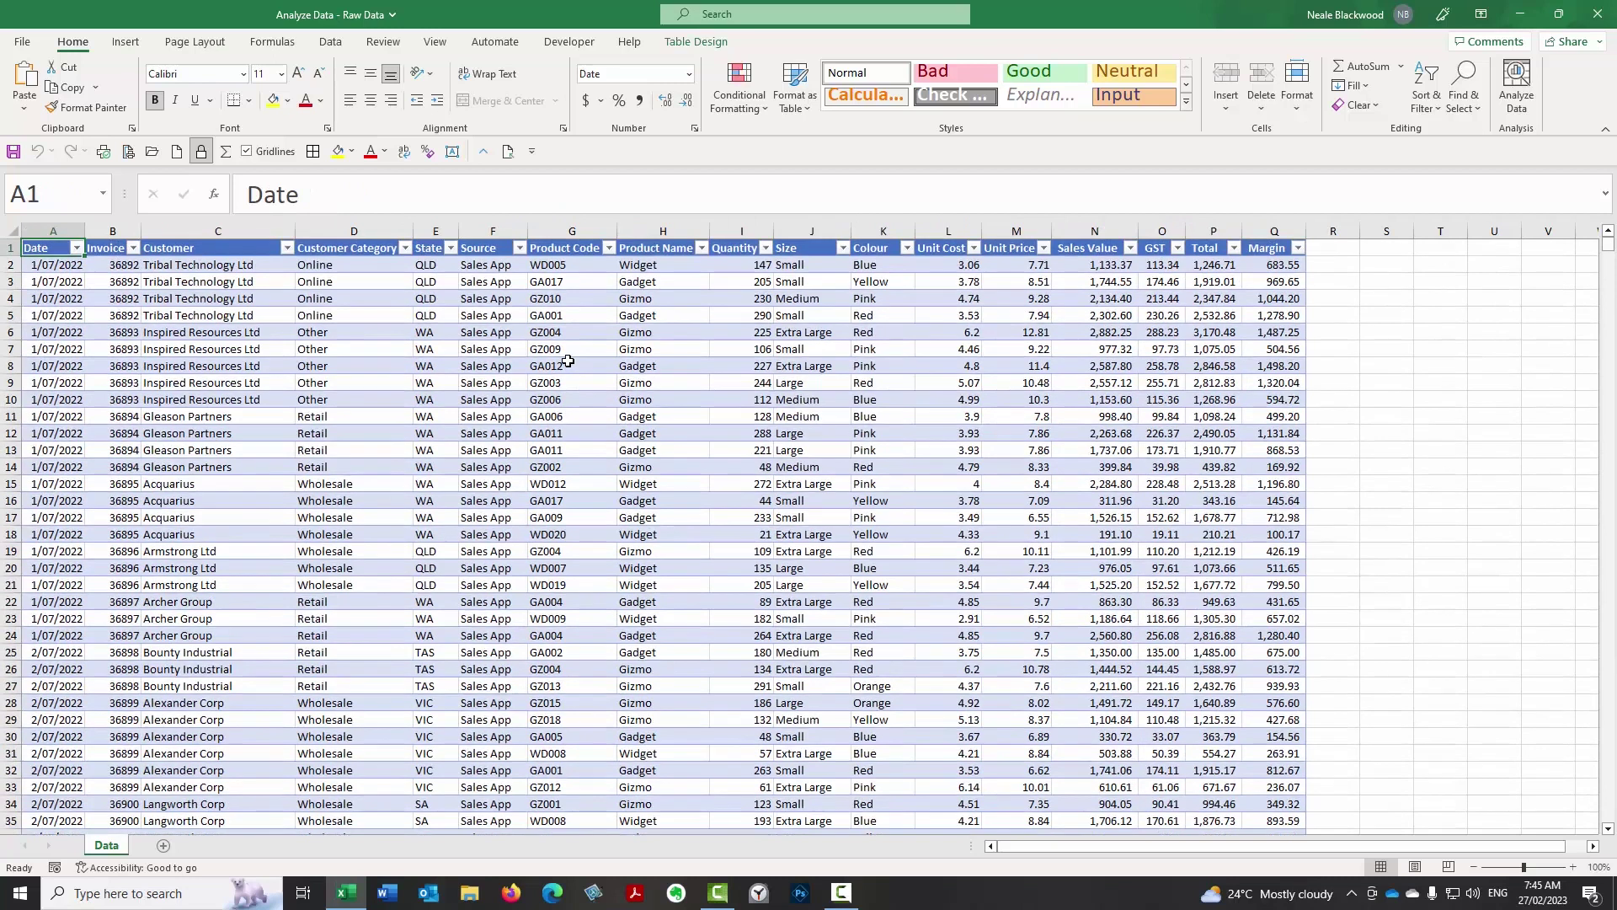
pyautogui.press('Right')
pyautogui.press('Right')
pyautogui.press('Right')
pyautogui.press('Right')
pyautogui.press('Right')
pyautogui.press('Right')
pyautogui.press('Right')
pyautogui.press('Right')
pyautogui.press('Right')
pyautogui.press('Right')
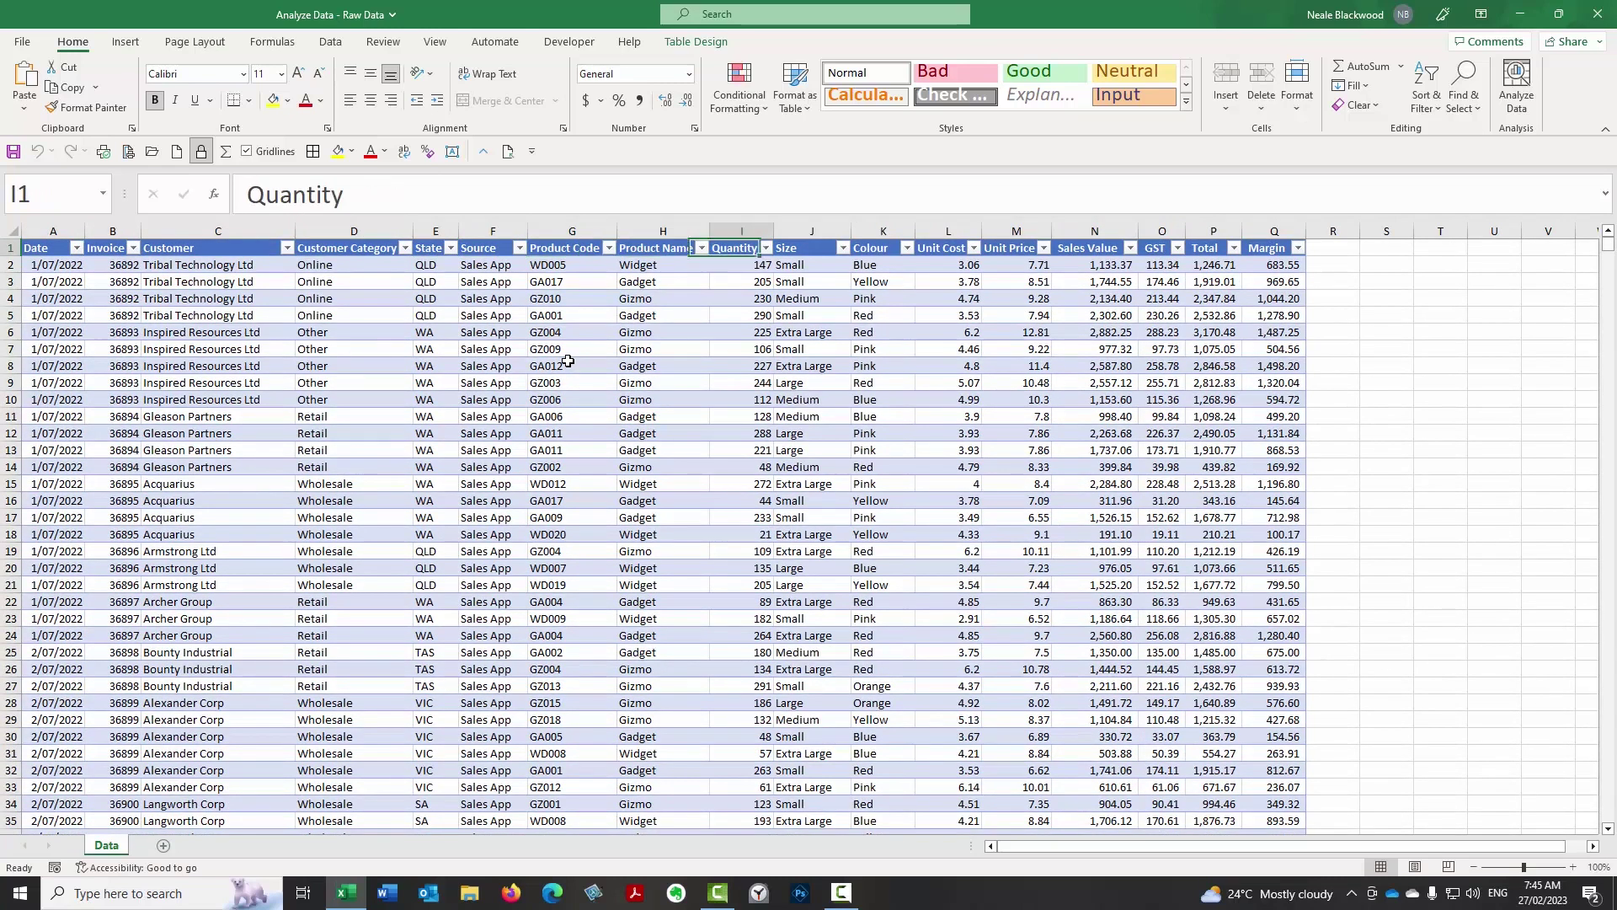
pyautogui.press('Down')
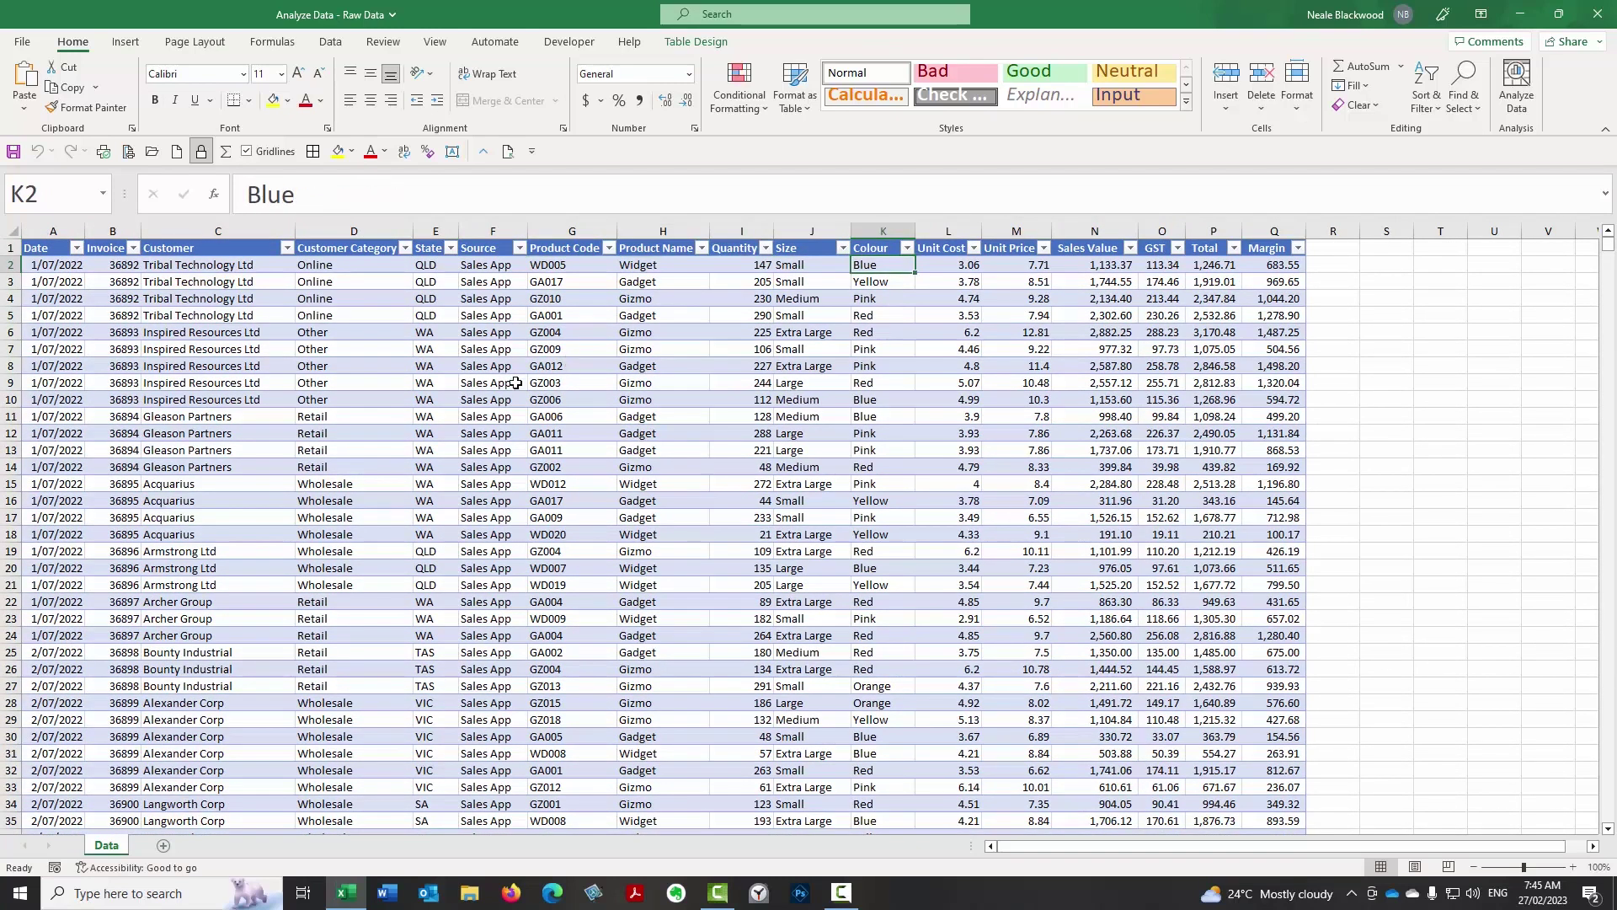
pyautogui.click(935, 282)
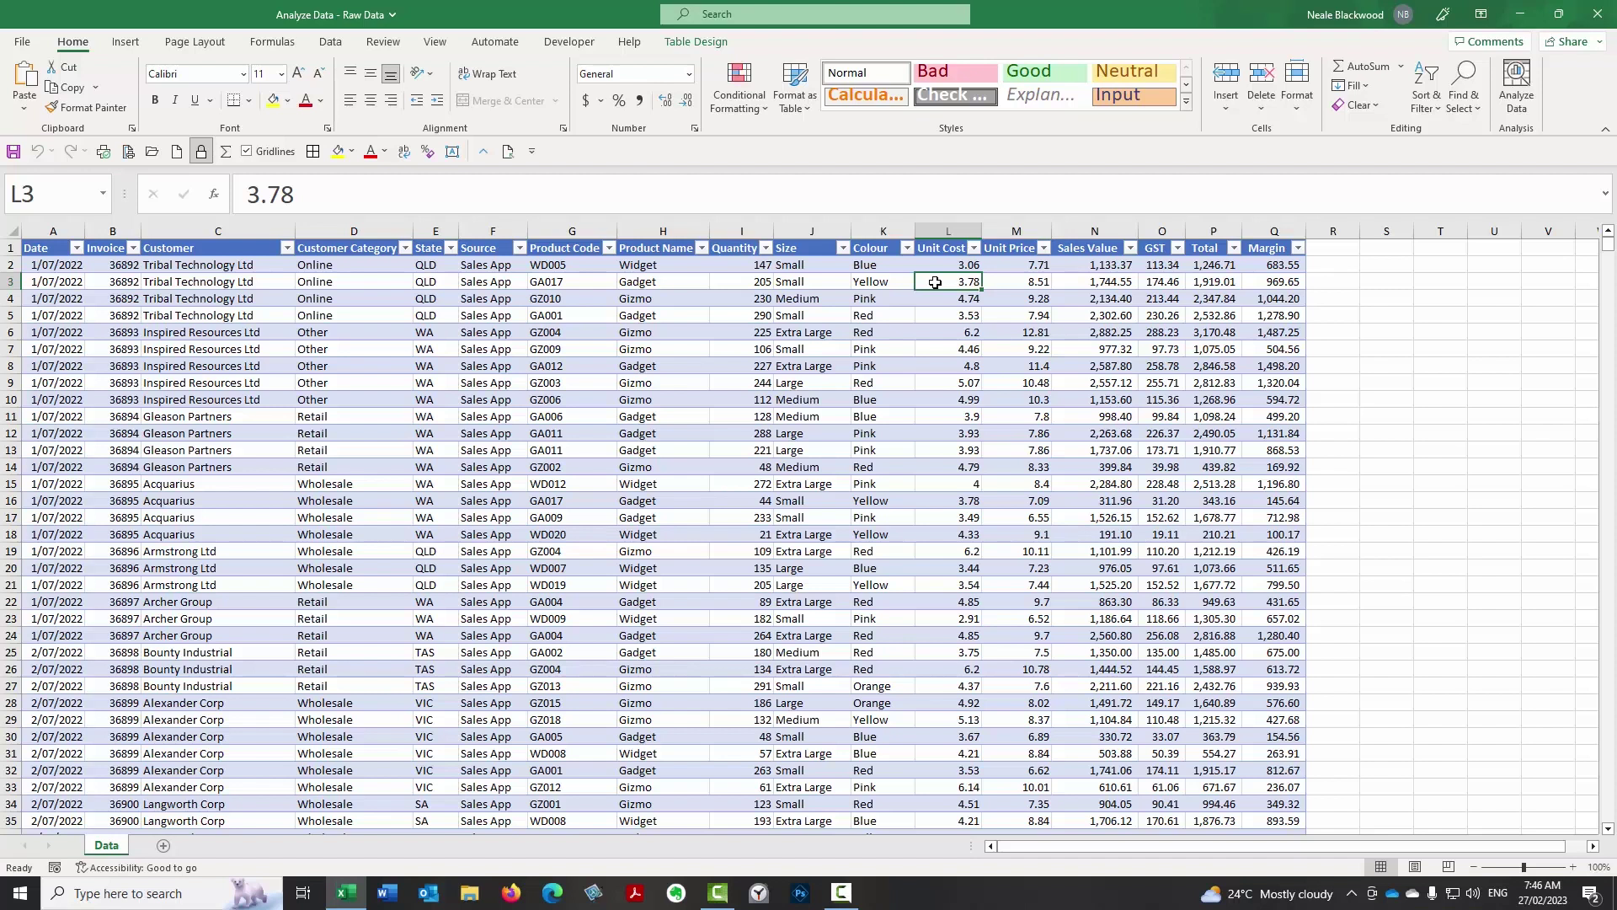
# Convert the data range into a table with Ctrl+T and launch Analyze Data on it.
pyautogui.click(1032, 312)
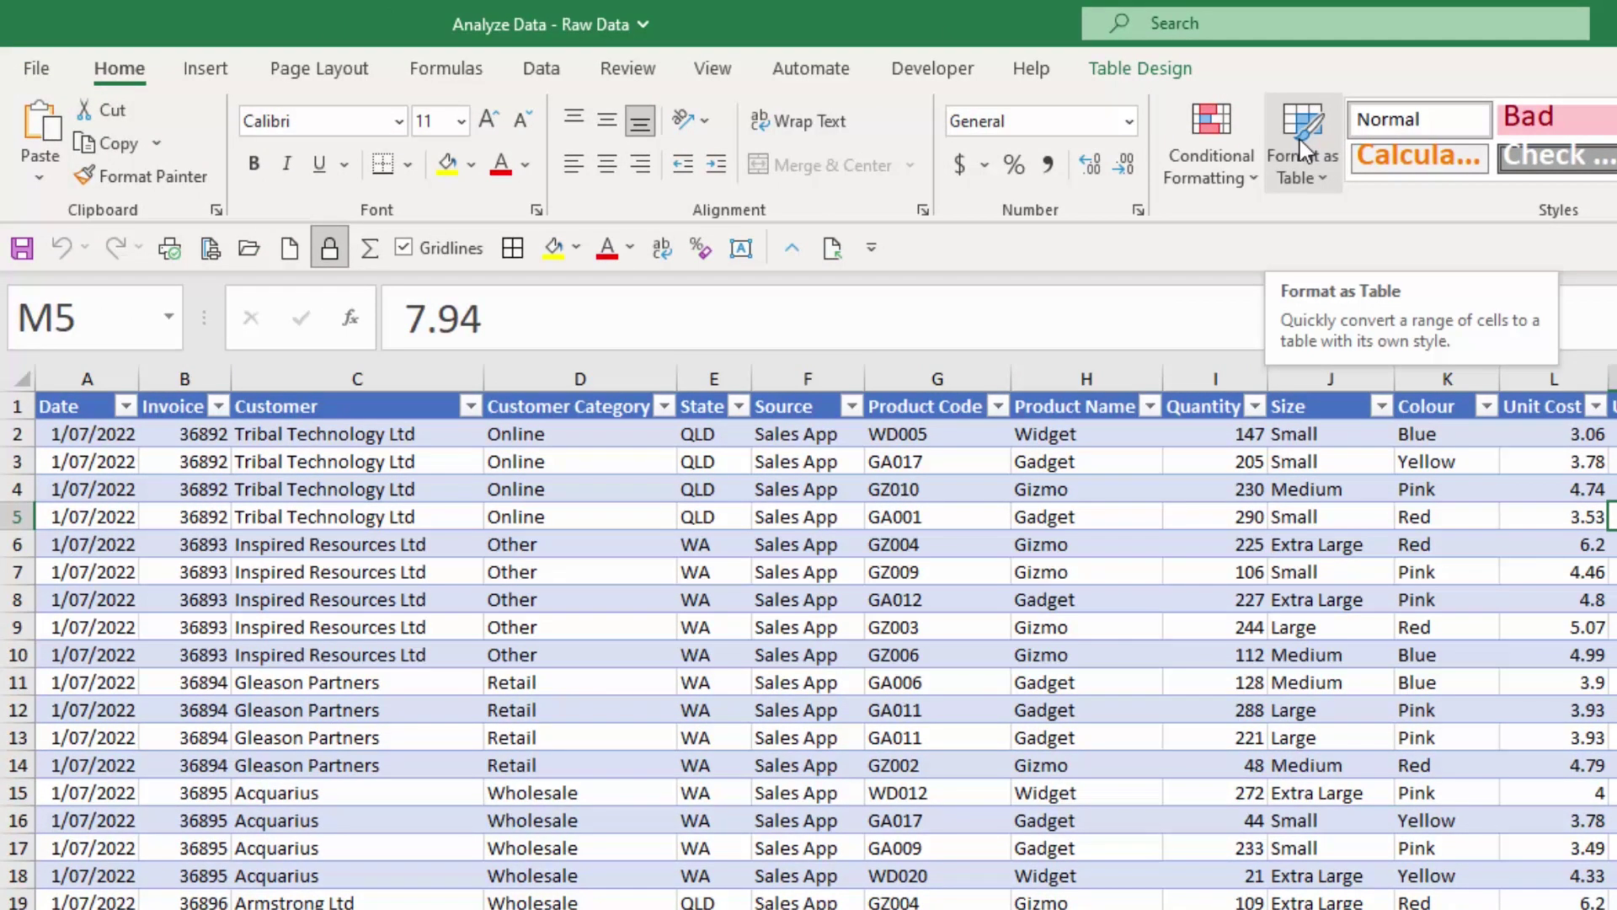
pyautogui.hotkey('ctrl', 't')
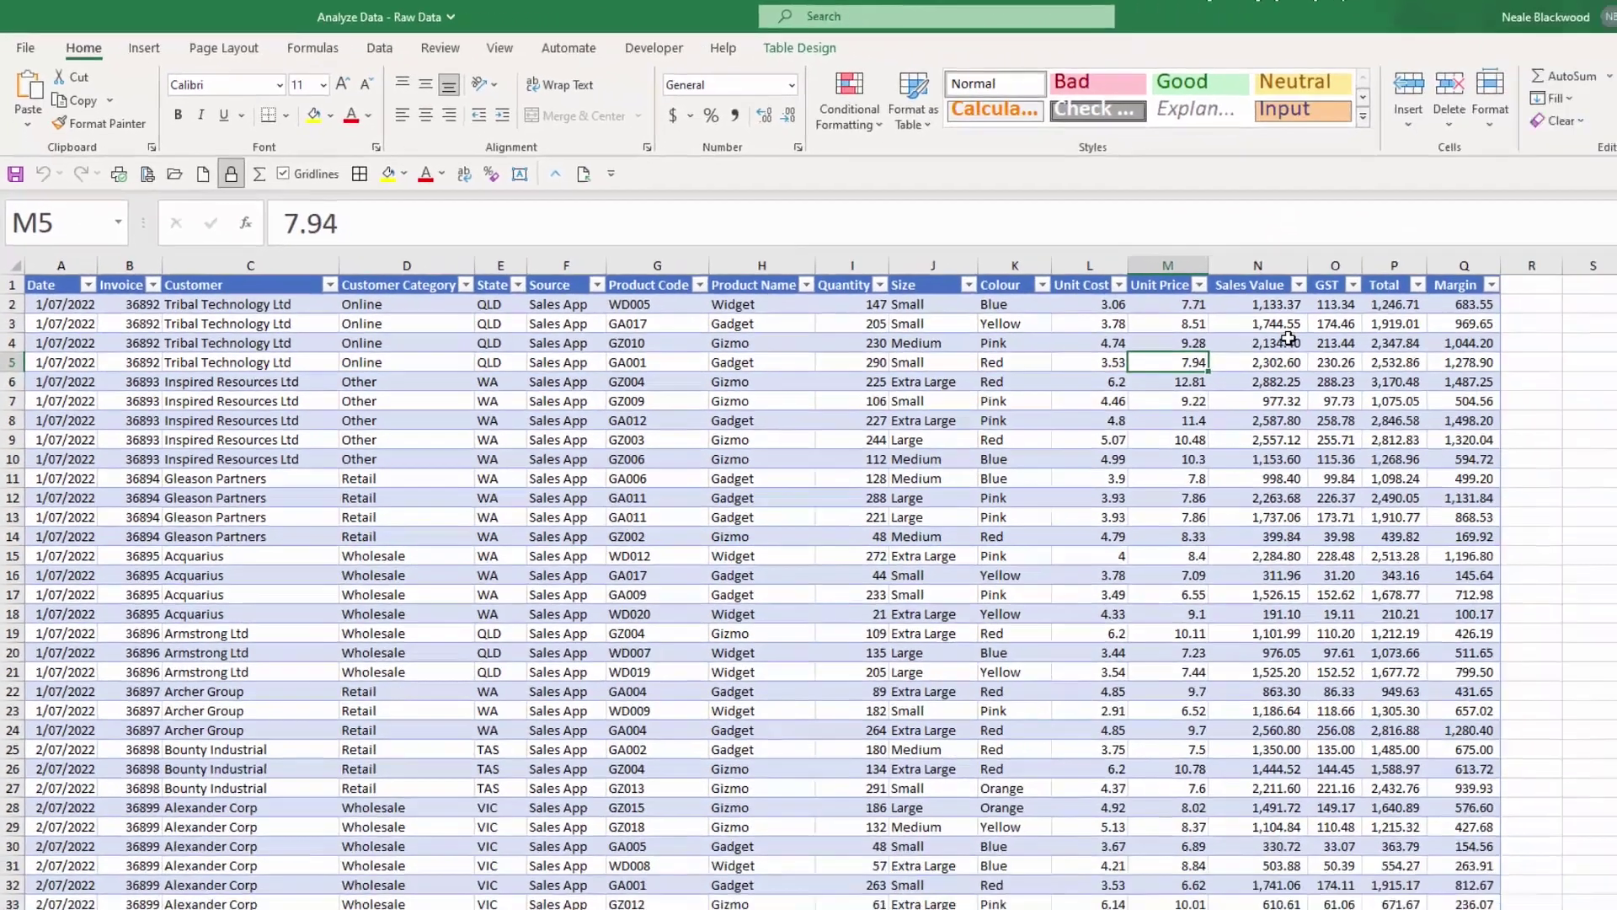
pyautogui.click(1121, 294)
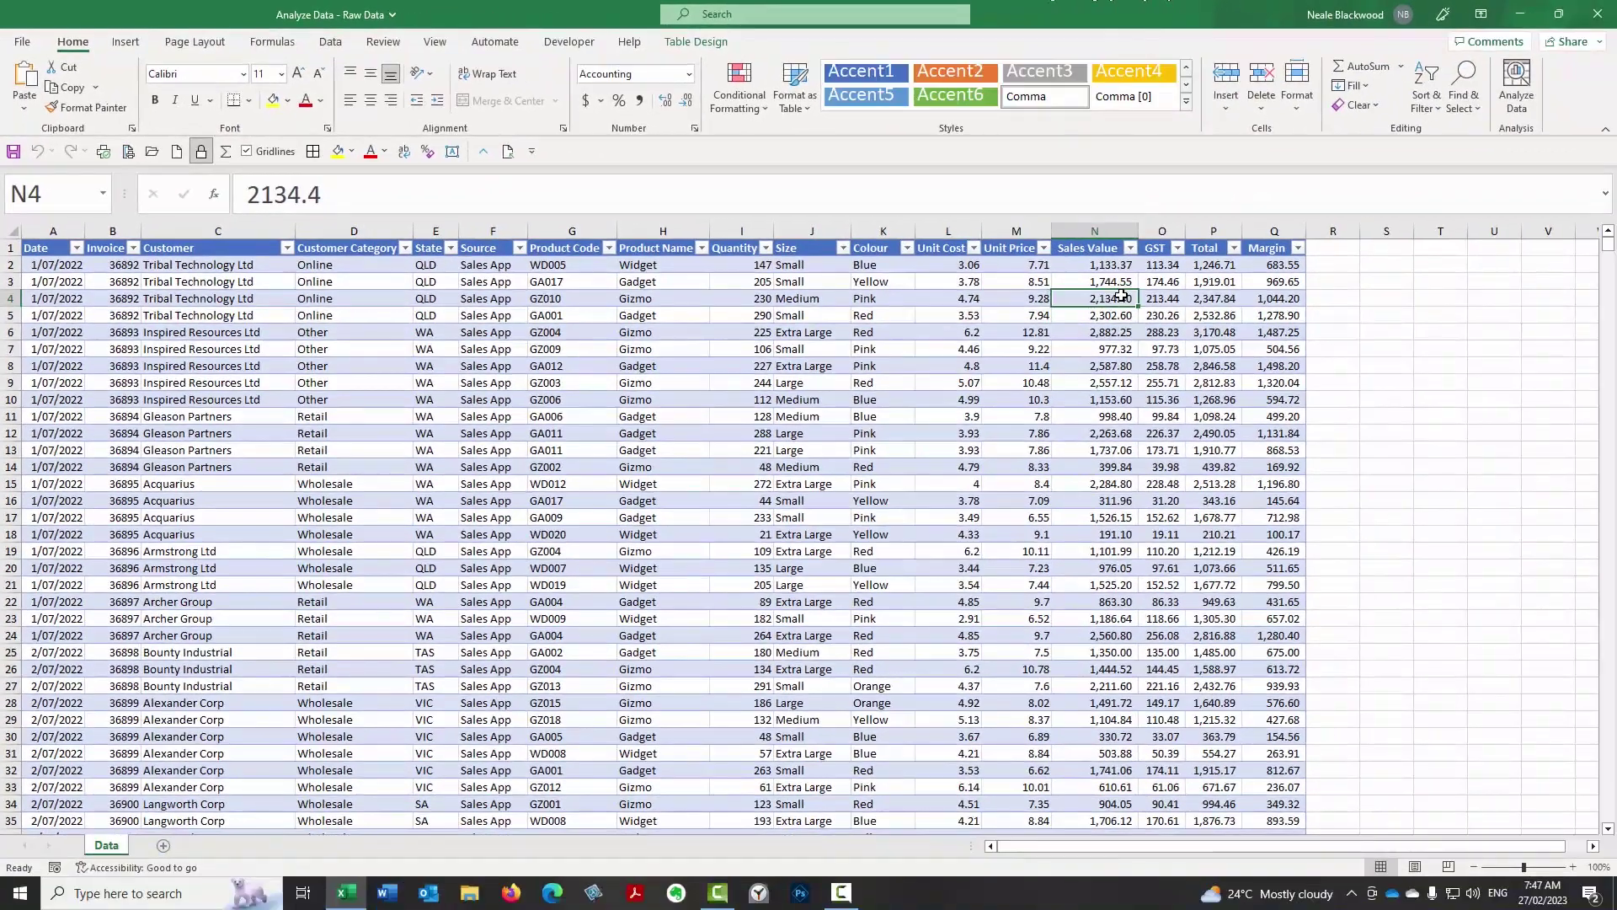
pyautogui.click(961, 295)
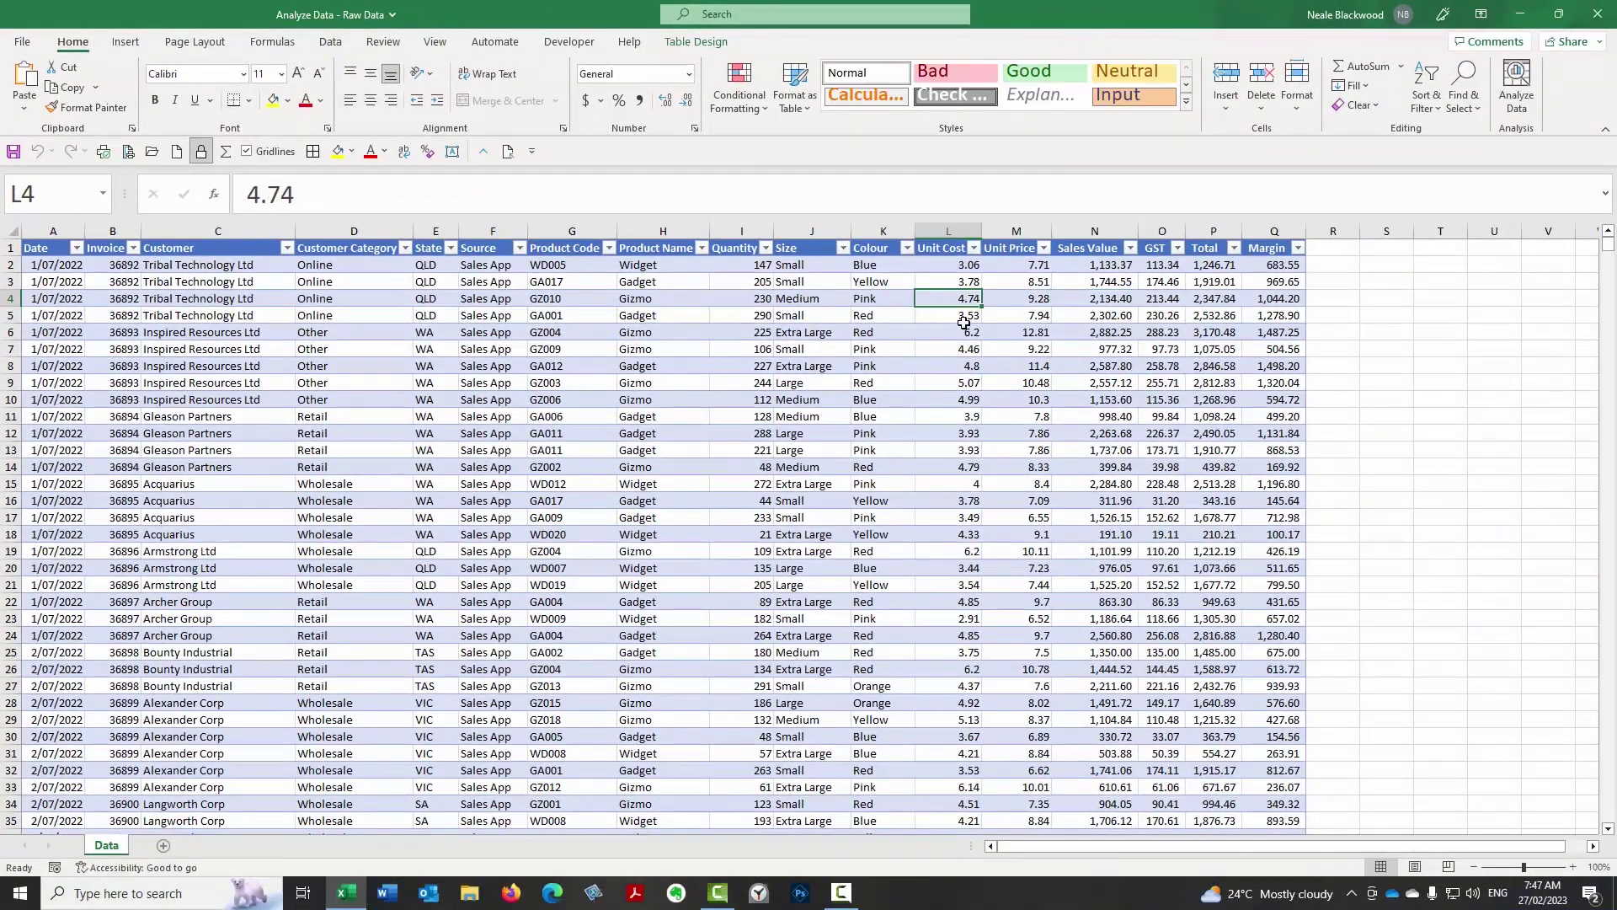
pyautogui.click(1517, 84)
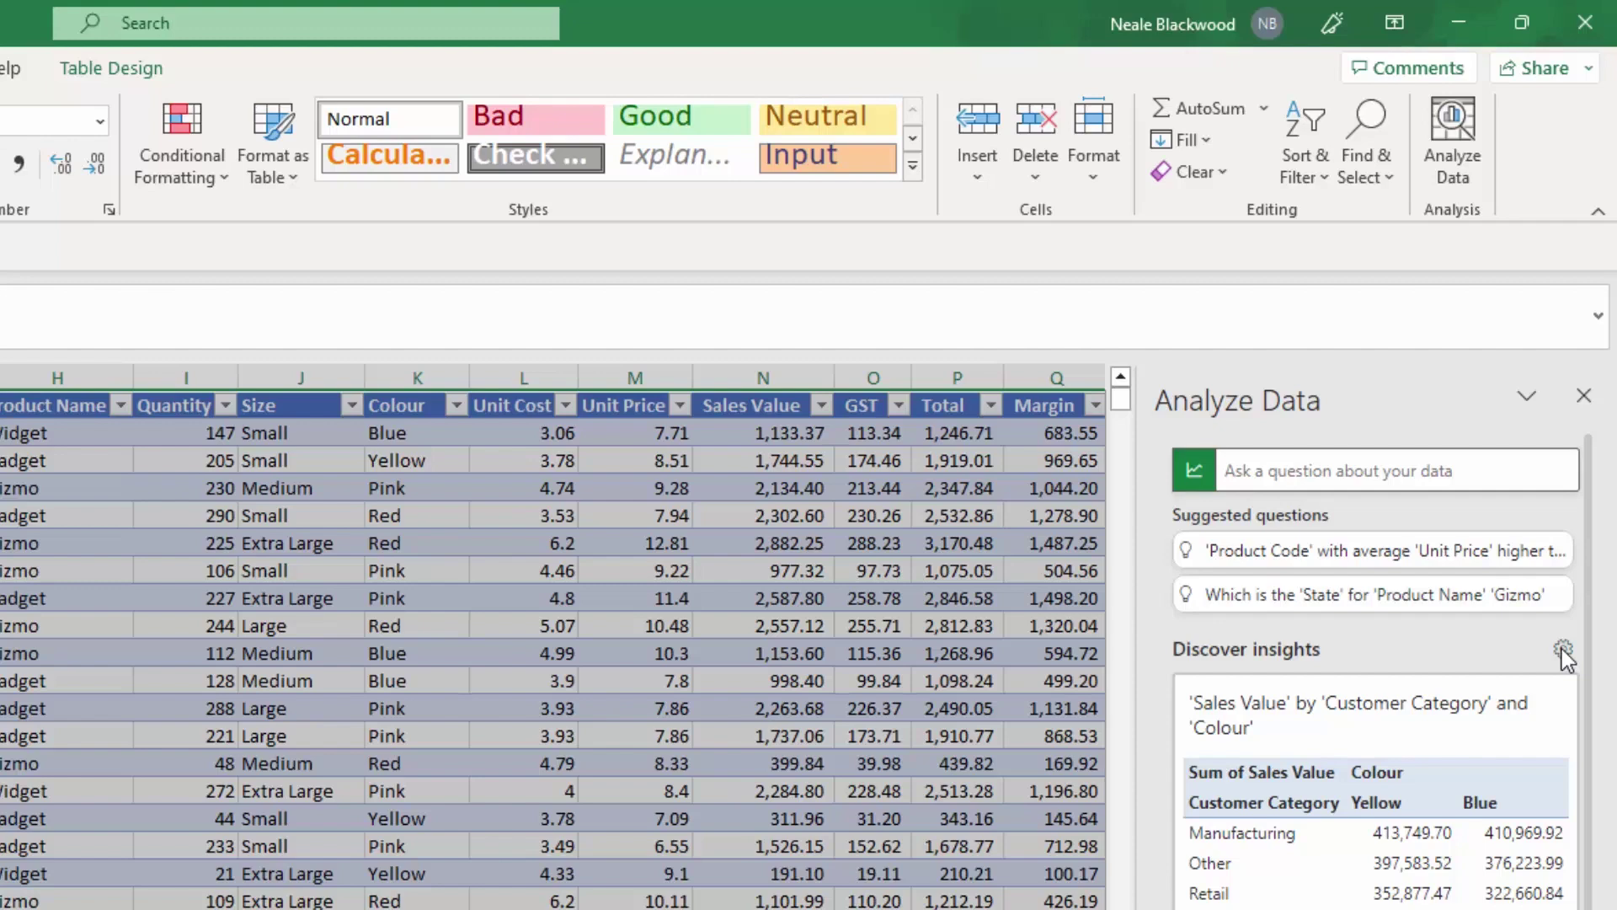
# Exclude Size, Colour, GST and Total from the insight fields and update the results.
pyautogui.click(1562, 648)
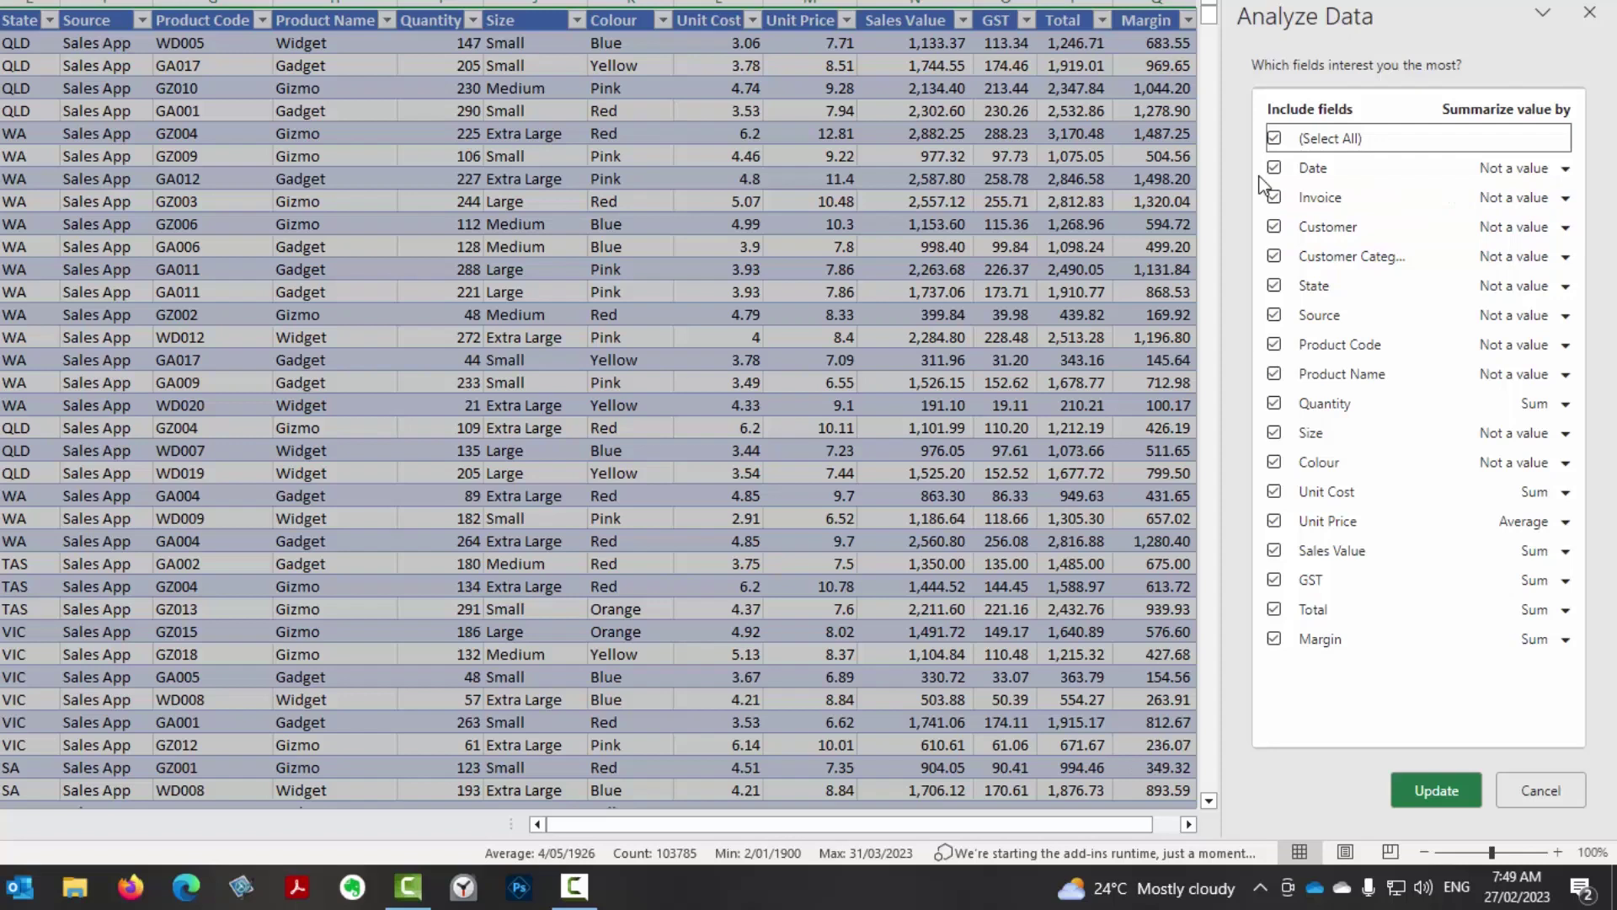
pyautogui.click(1276, 433)
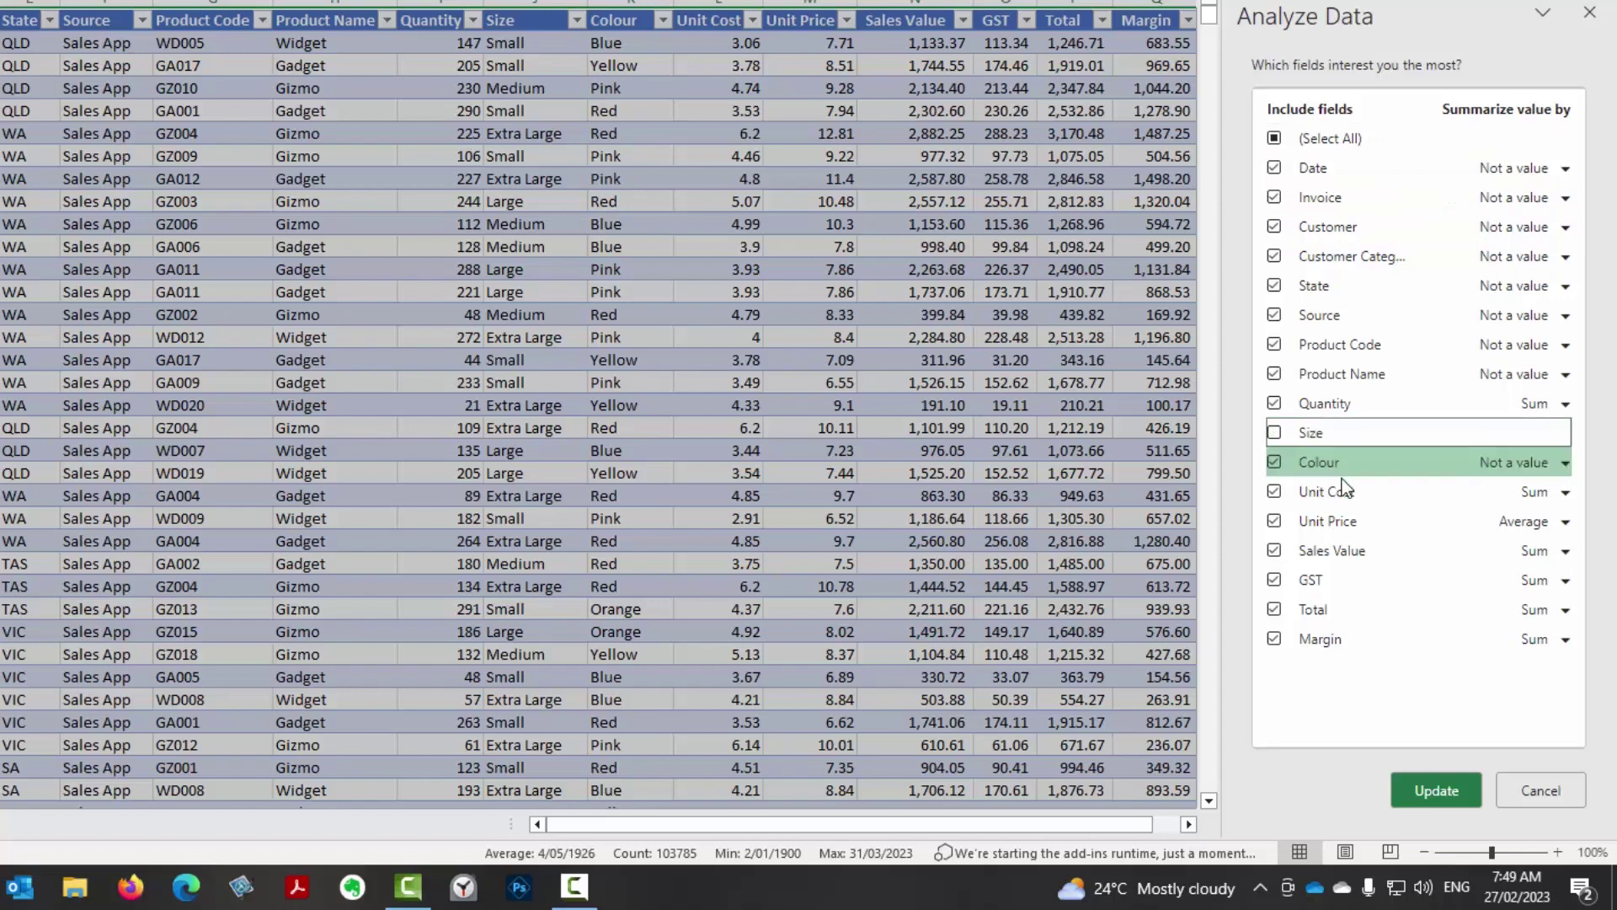
pyautogui.click(1274, 463)
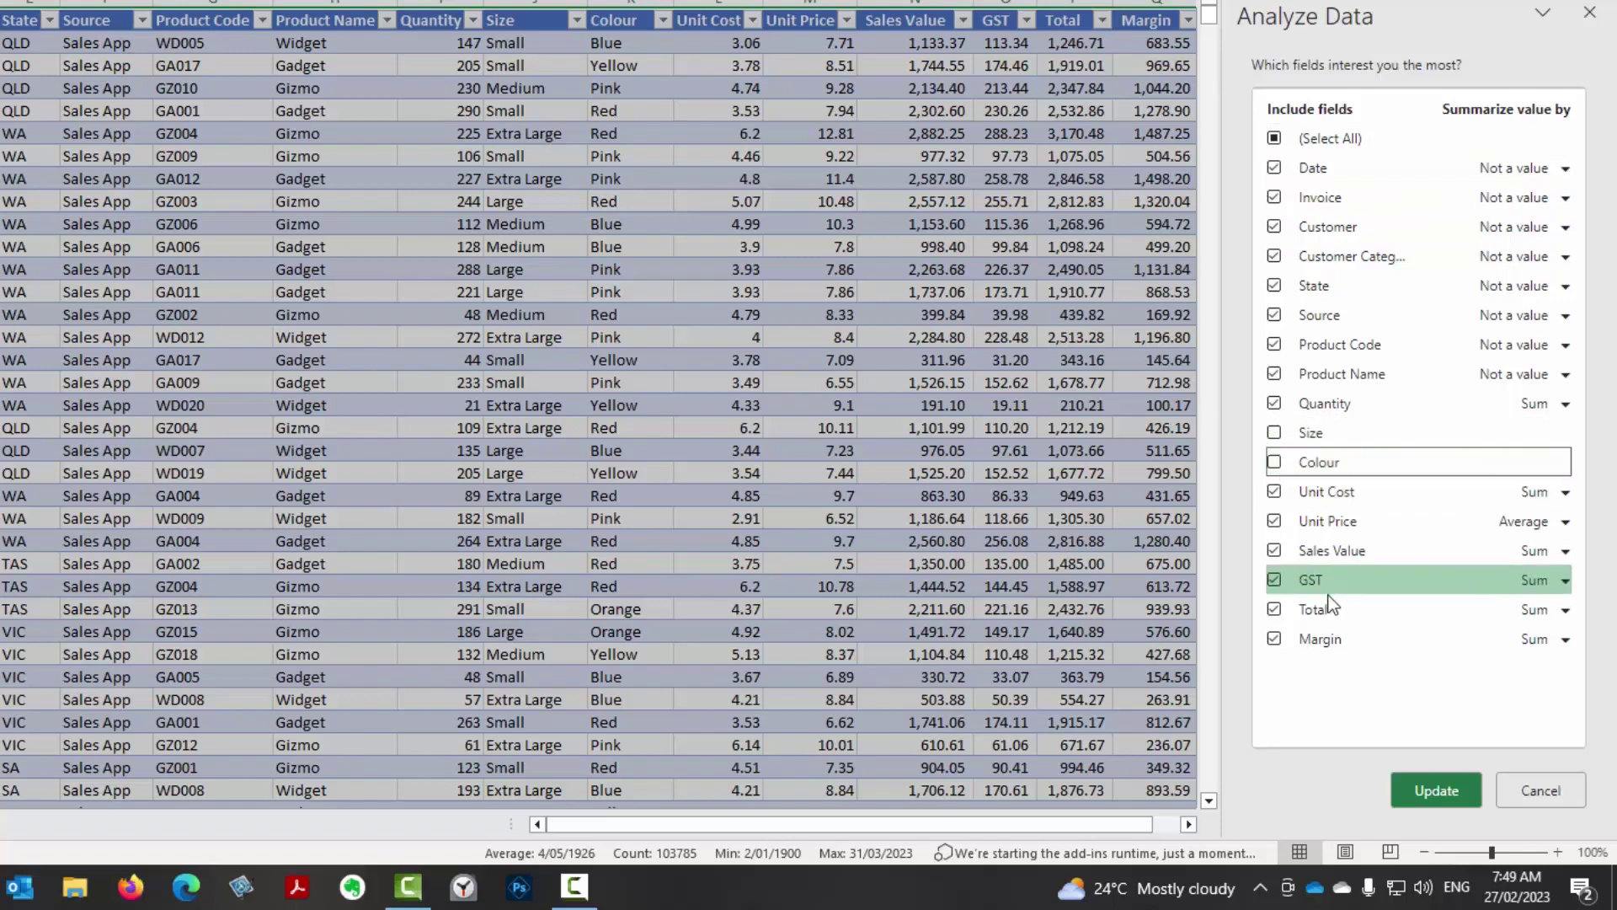
pyautogui.click(1274, 579)
pyautogui.click(1276, 609)
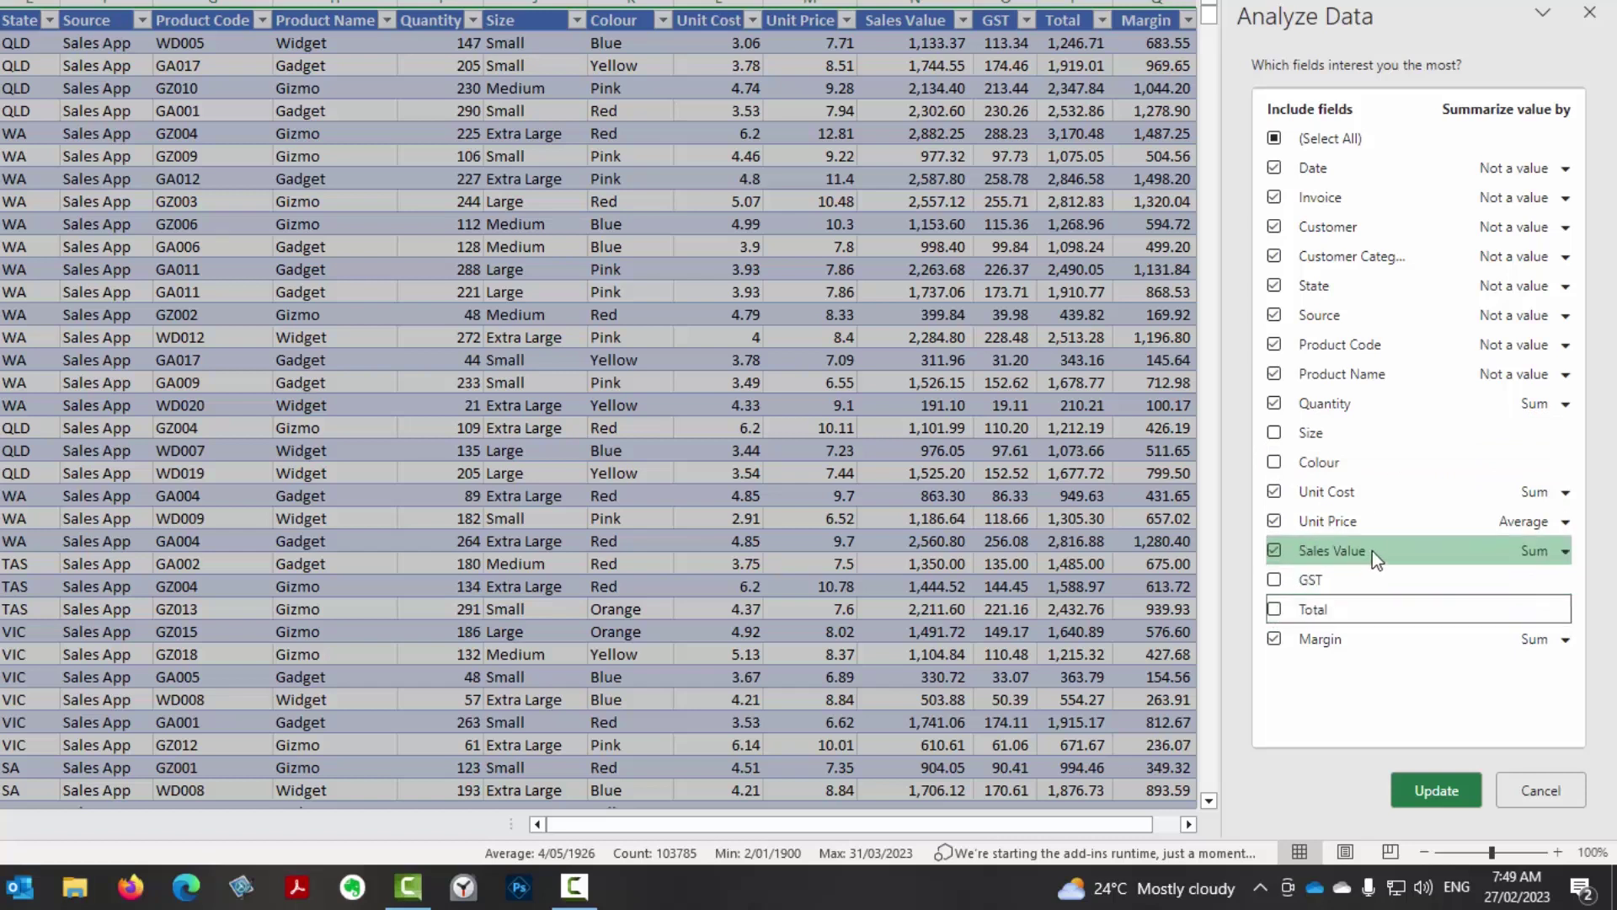
pyautogui.click(1431, 796)
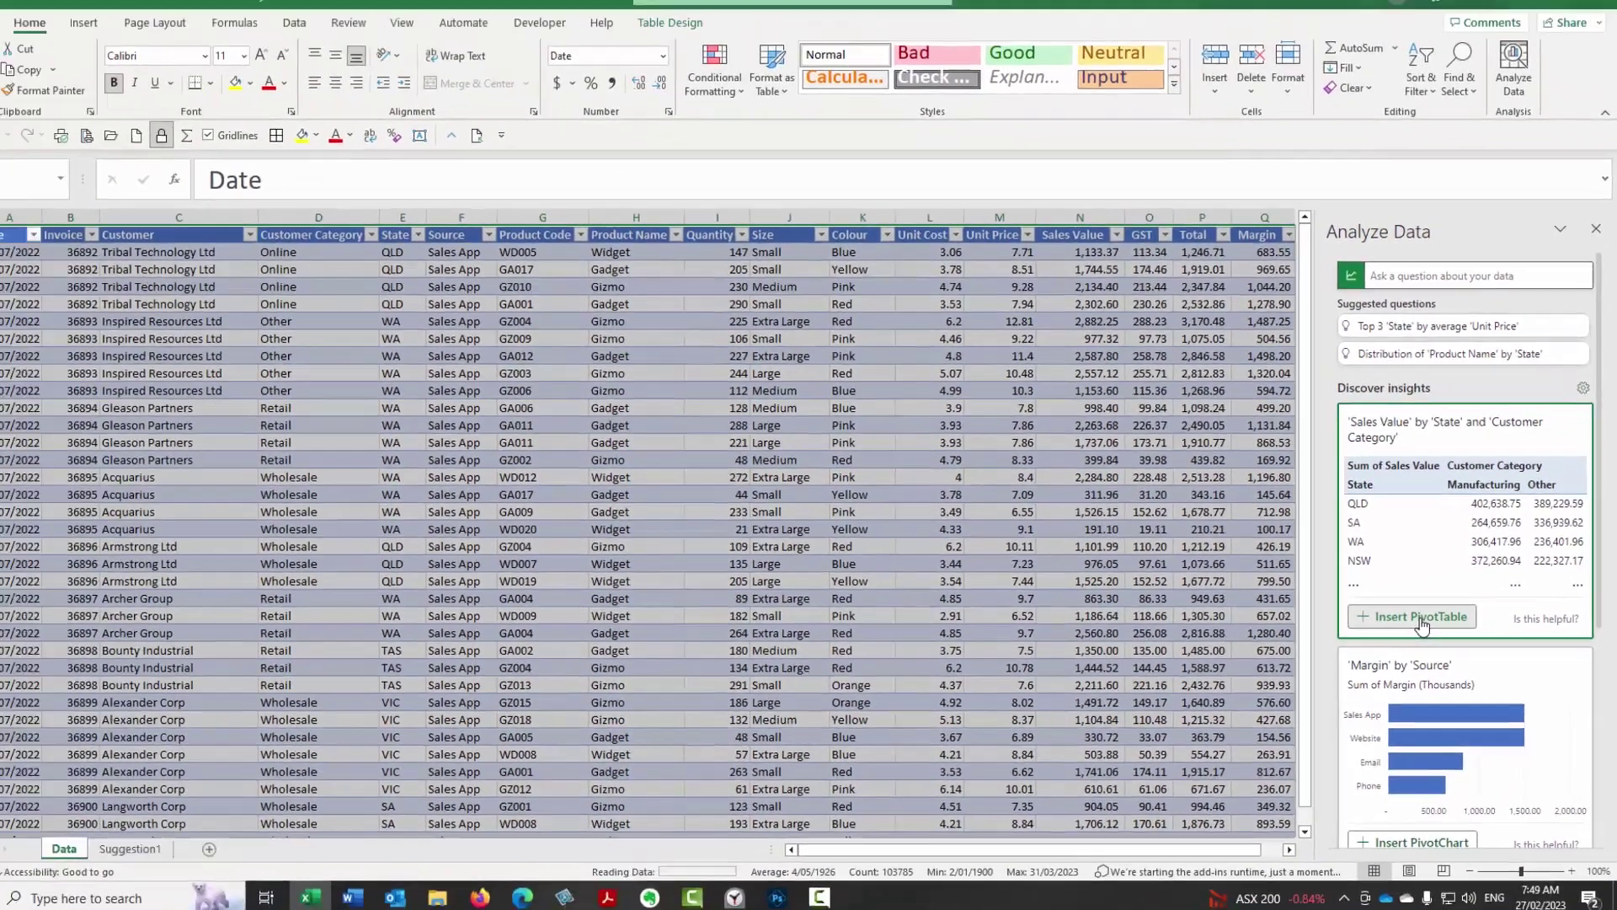
# Insert the Sales Value by State and Customer Category PivotTable, review its values, then return to Data.
pyautogui.click(1346, 588)
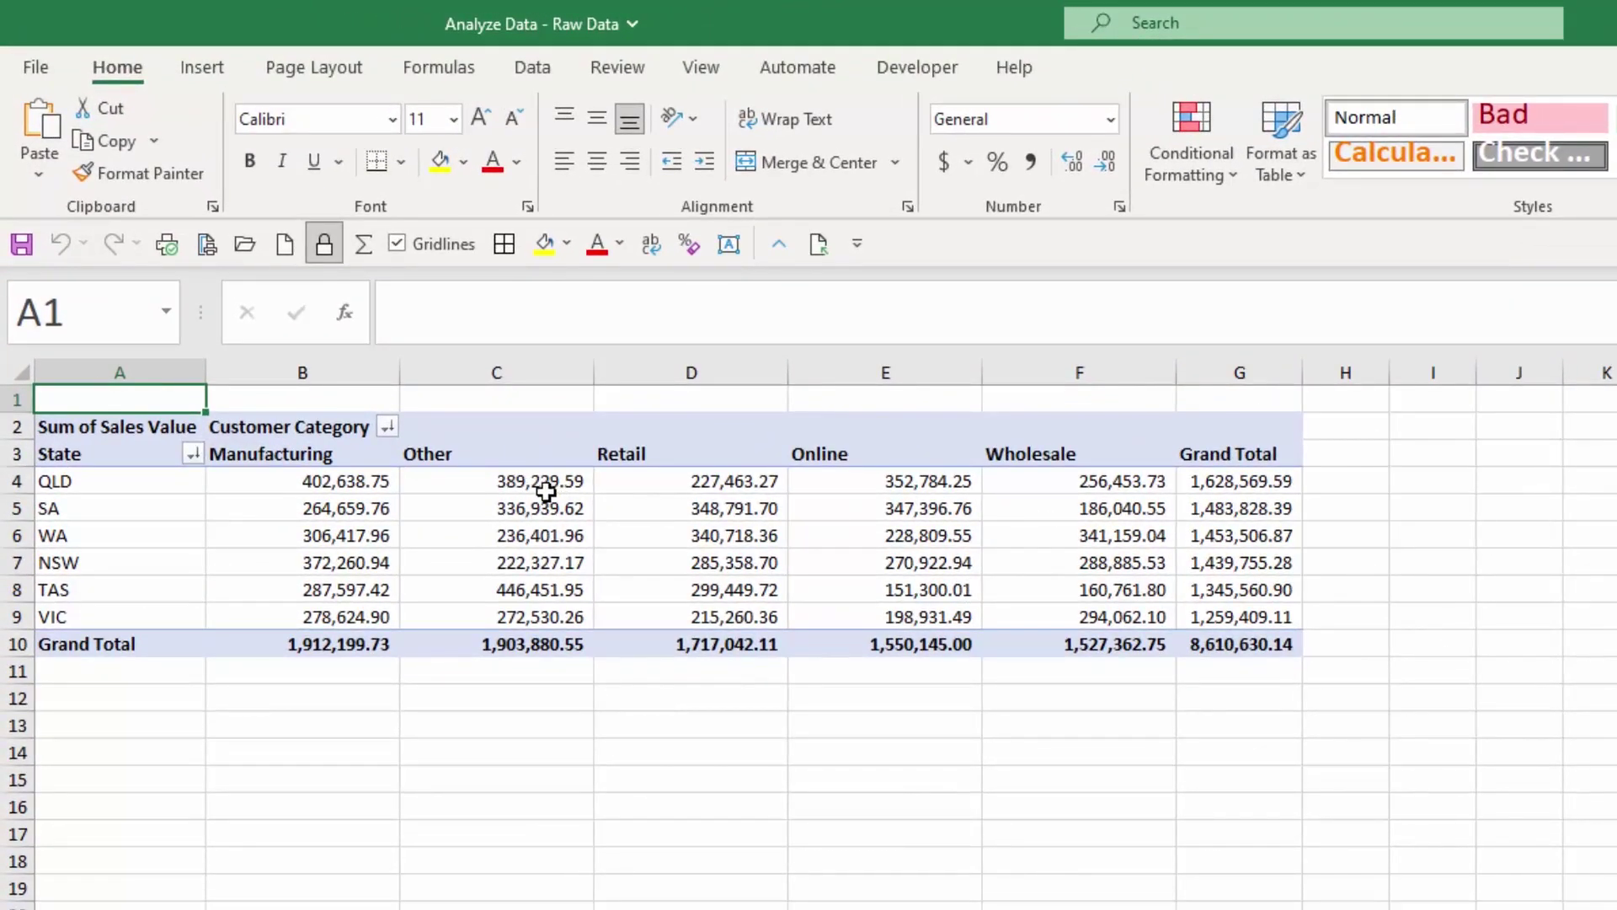
pyautogui.moveTo(546, 493)
pyautogui.moveTo(141, 481); pyautogui.dragTo(158, 603)
pyautogui.moveTo(336, 455); pyautogui.dragTo(1005, 463)
pyautogui.click(564, 536)
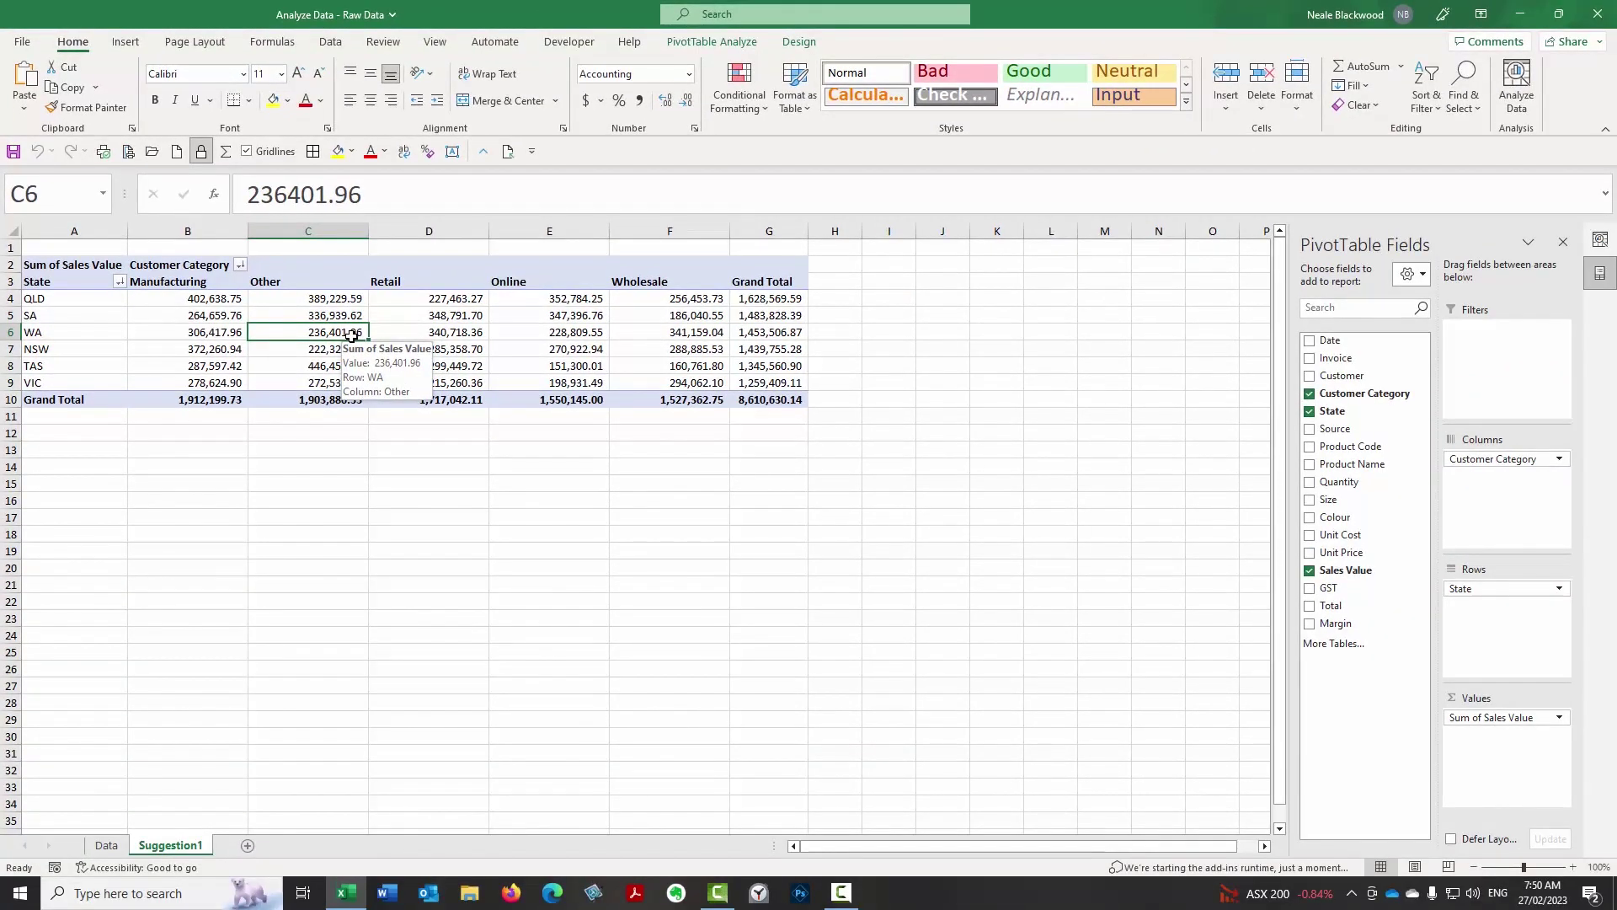
pyautogui.click(105, 846)
pyautogui.click(334, 505)
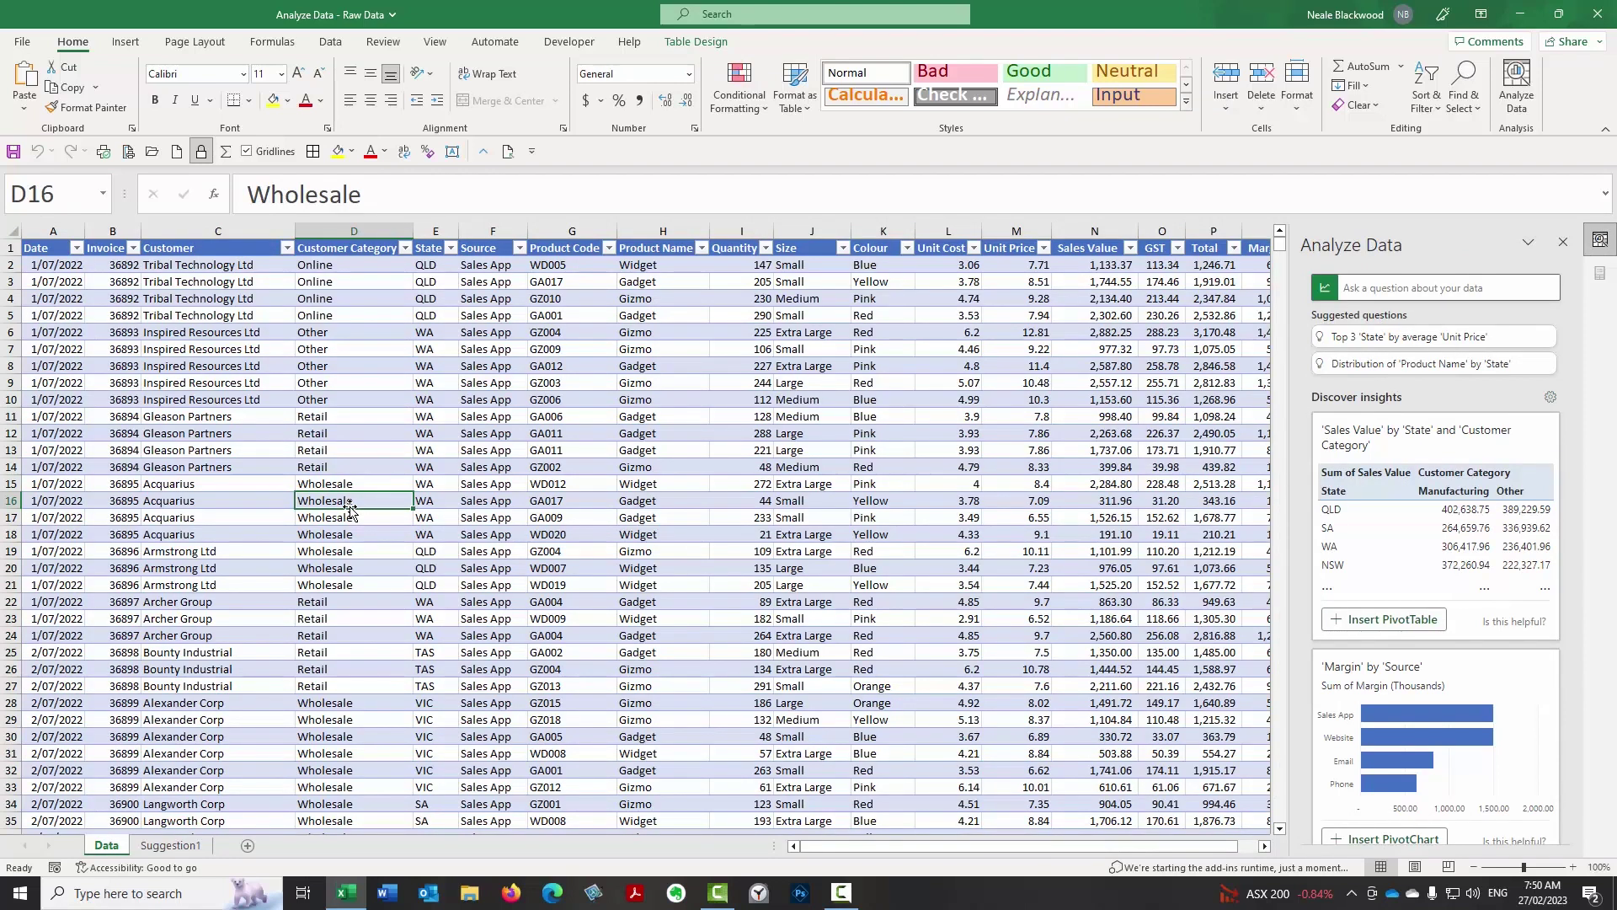
# Refresh the Suggestion1 PivotTable of Sales Value by State and Customer Category.
pyautogui.click(187, 845)
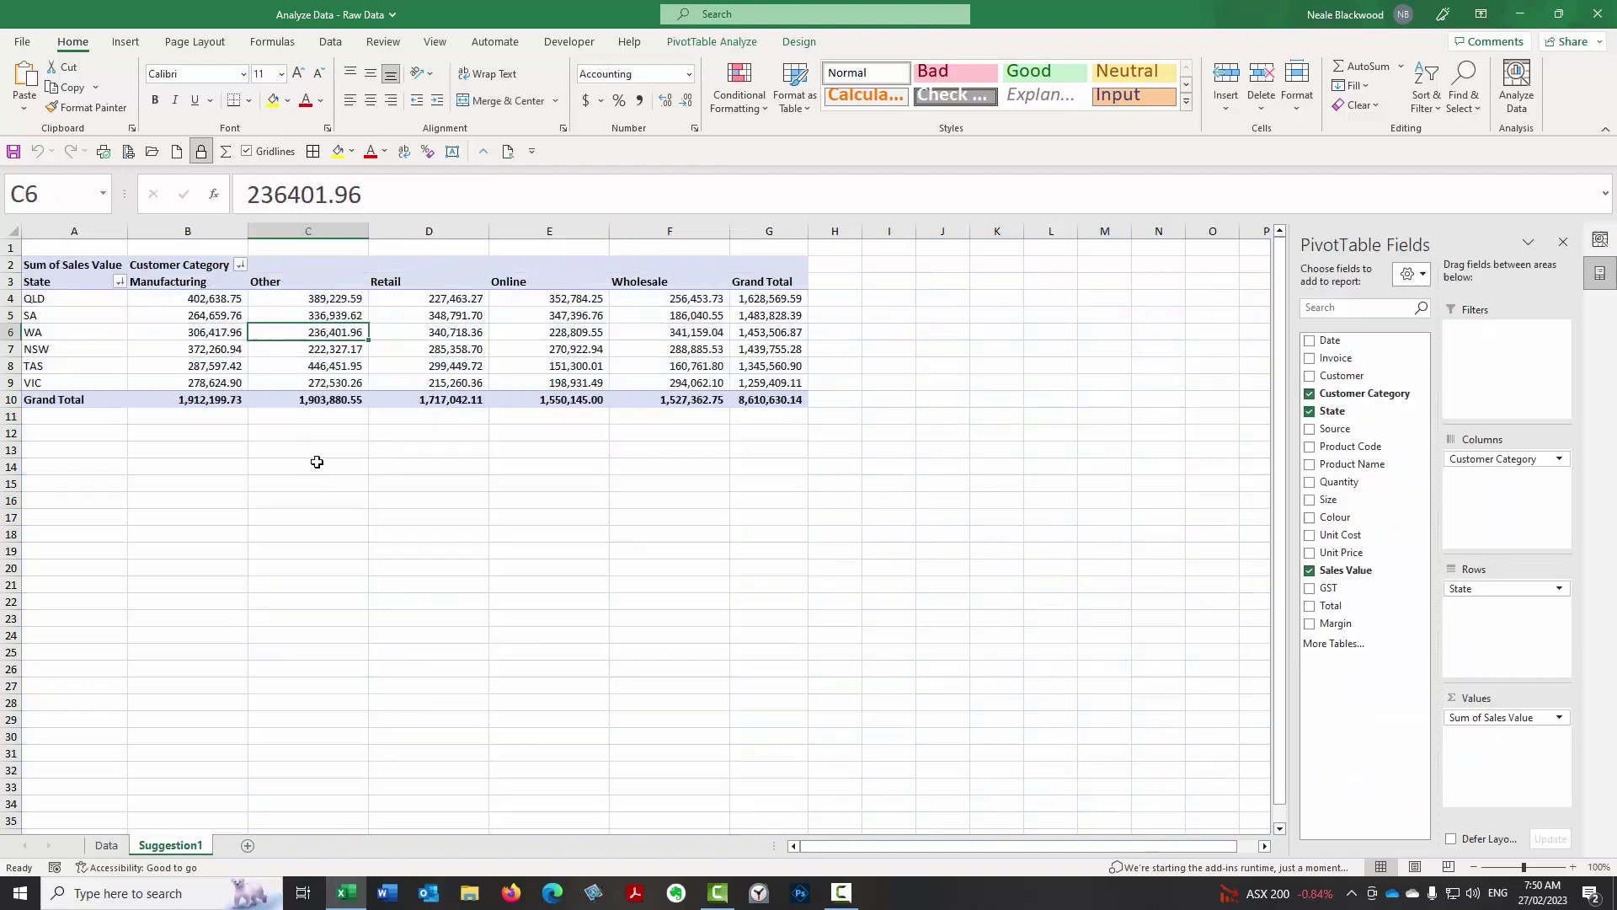
pyautogui.rightClick(324, 332)
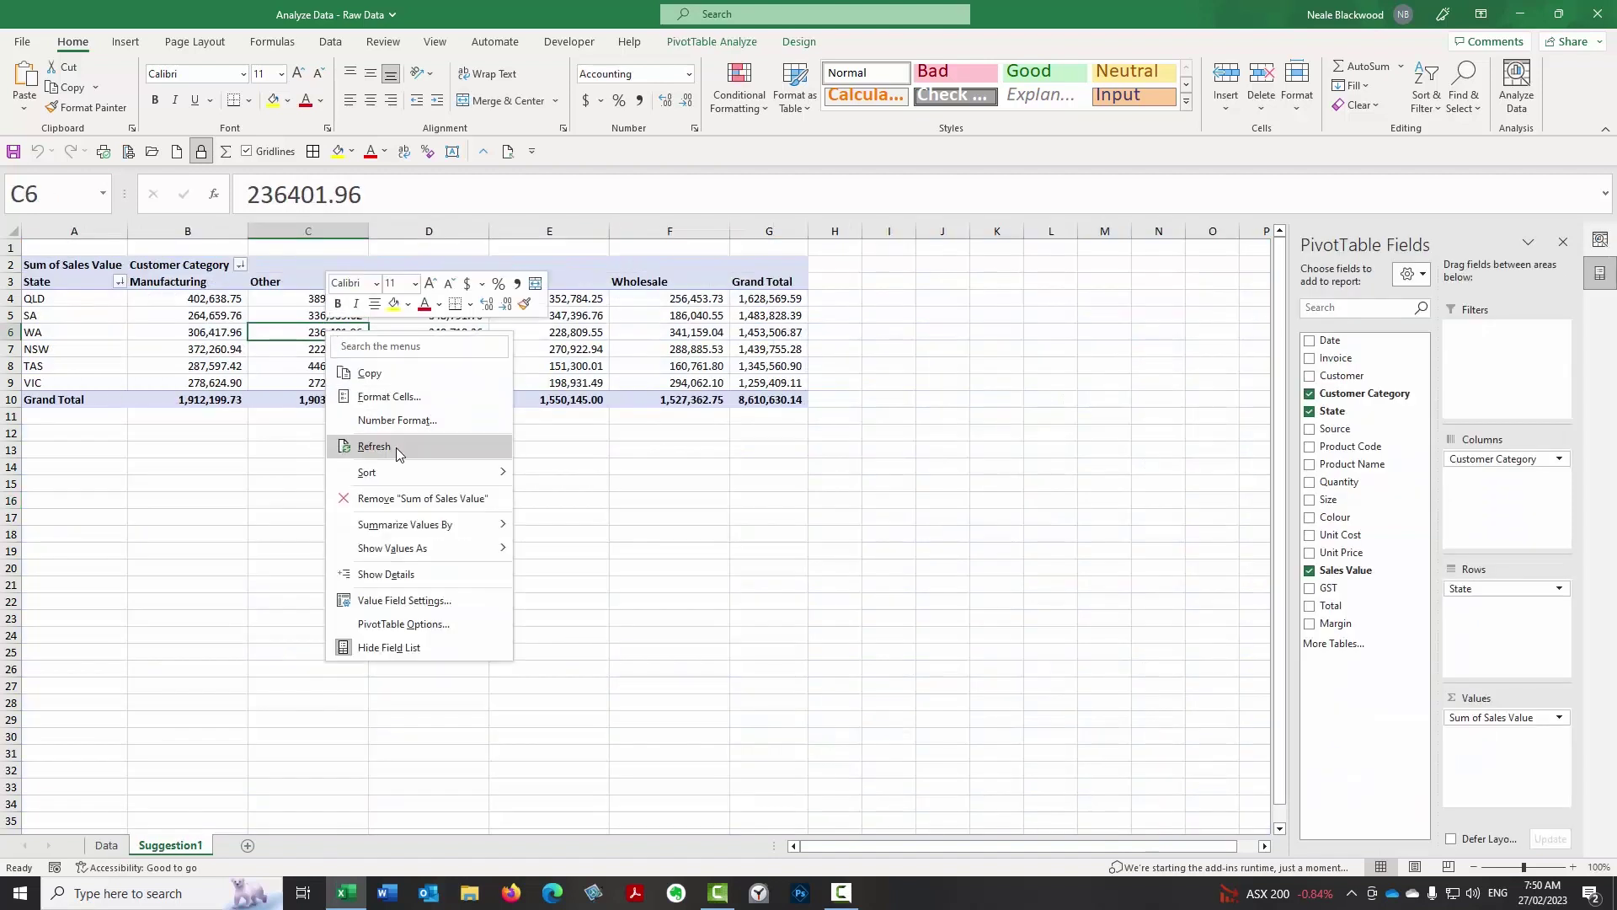
pyautogui.click(375, 446)
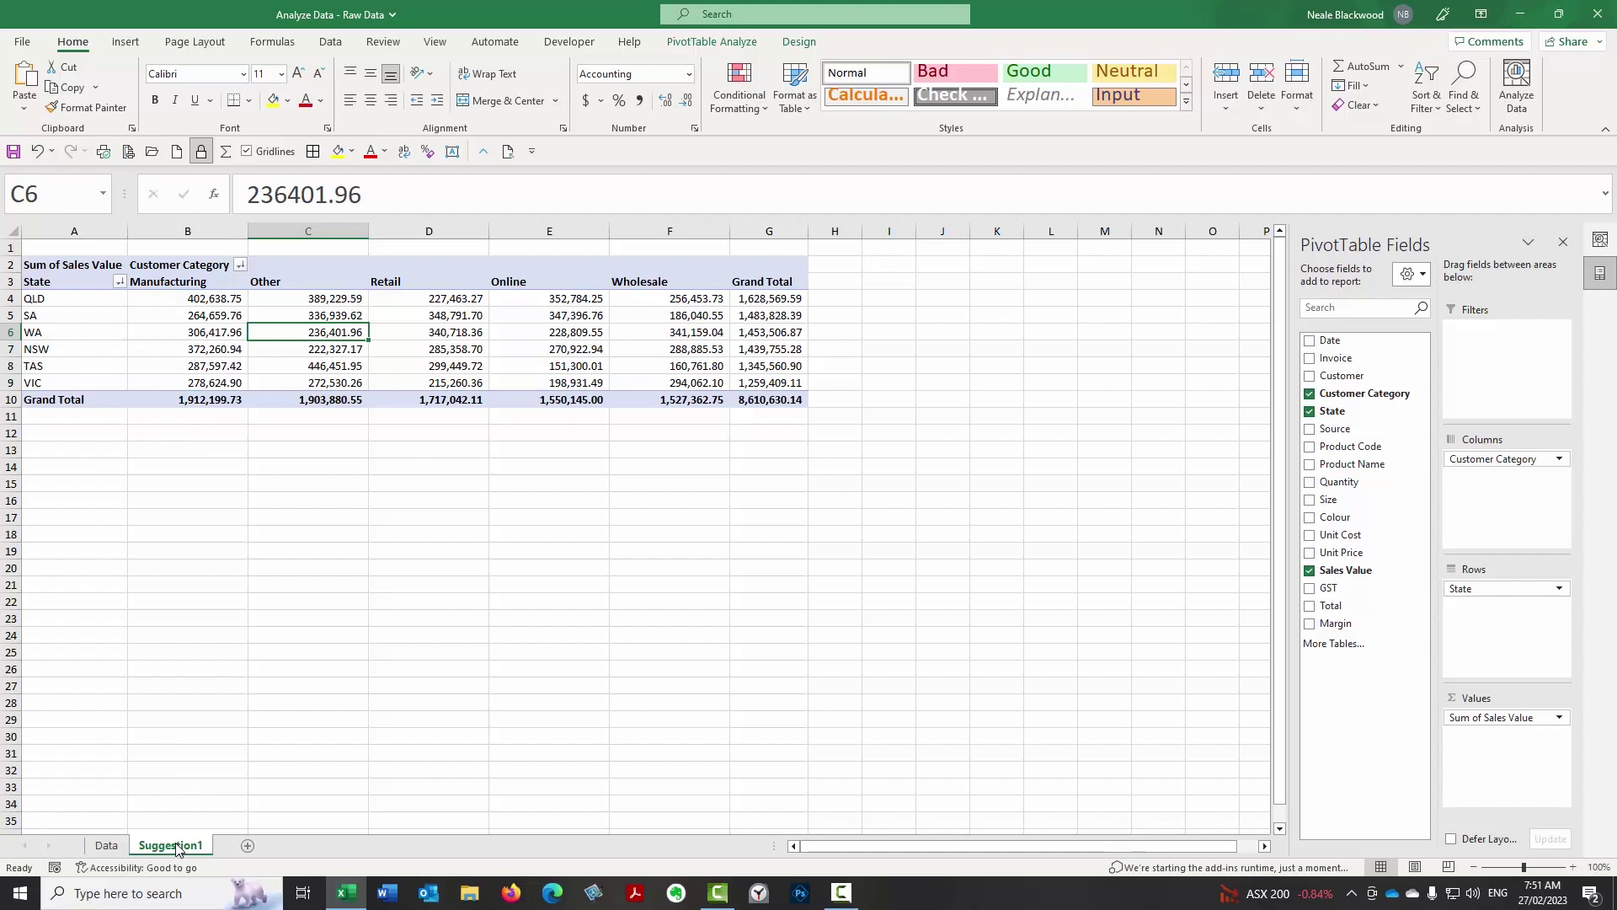
# From the Data sheet, insert the Margin by Source PivotChart suggested by Analyze Data.
pyautogui.click(107, 846)
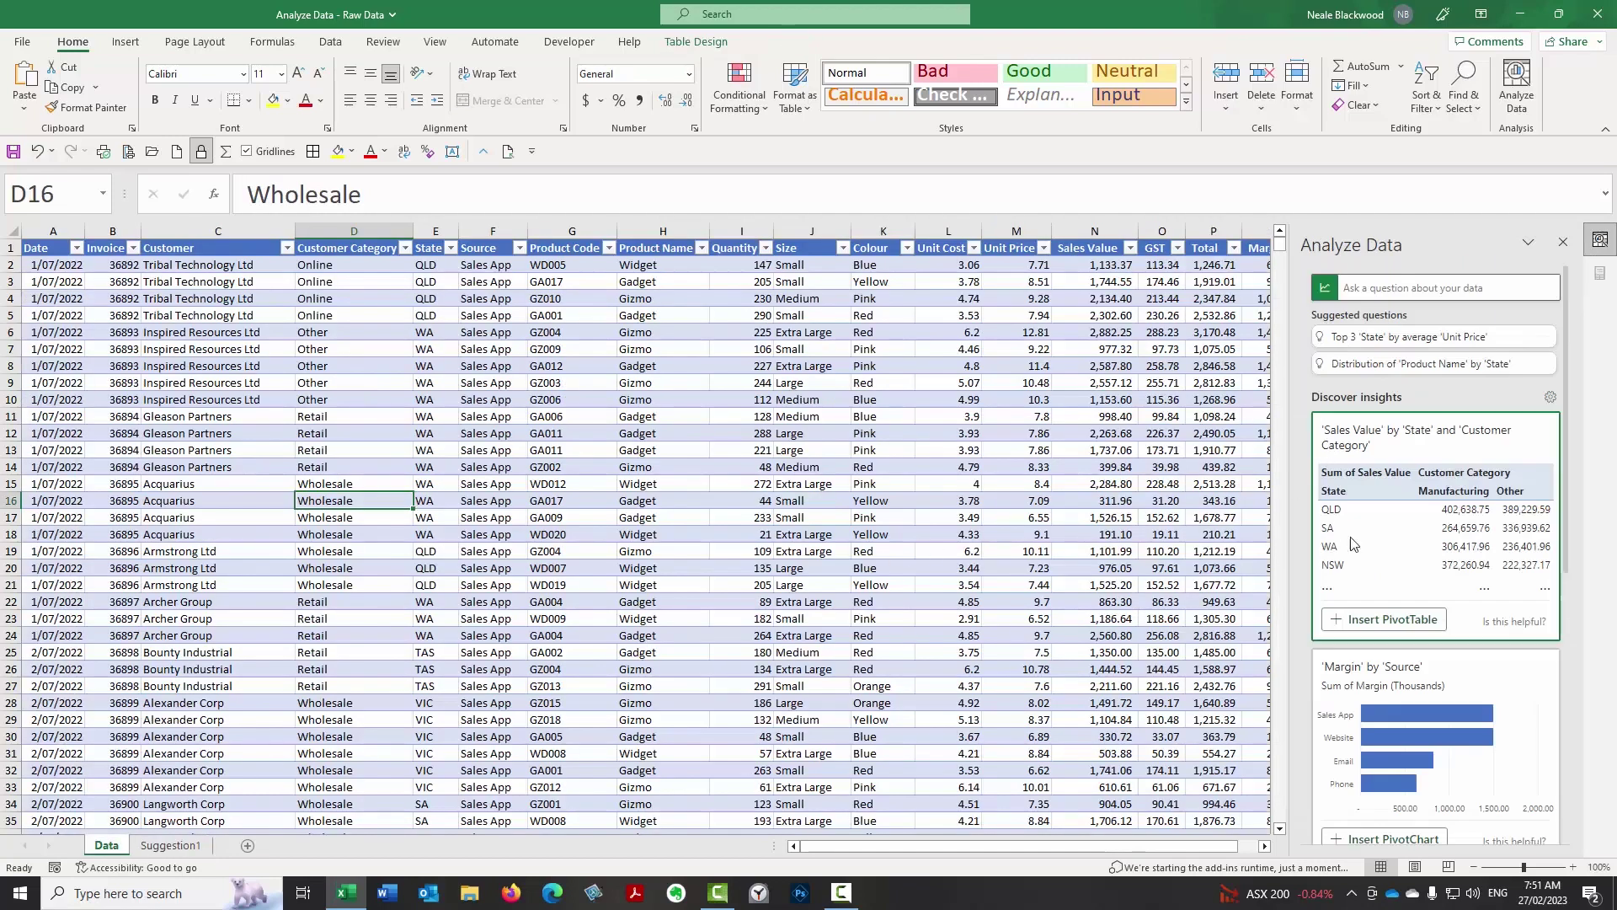
pyautogui.scroll(-5, 1470, 551)
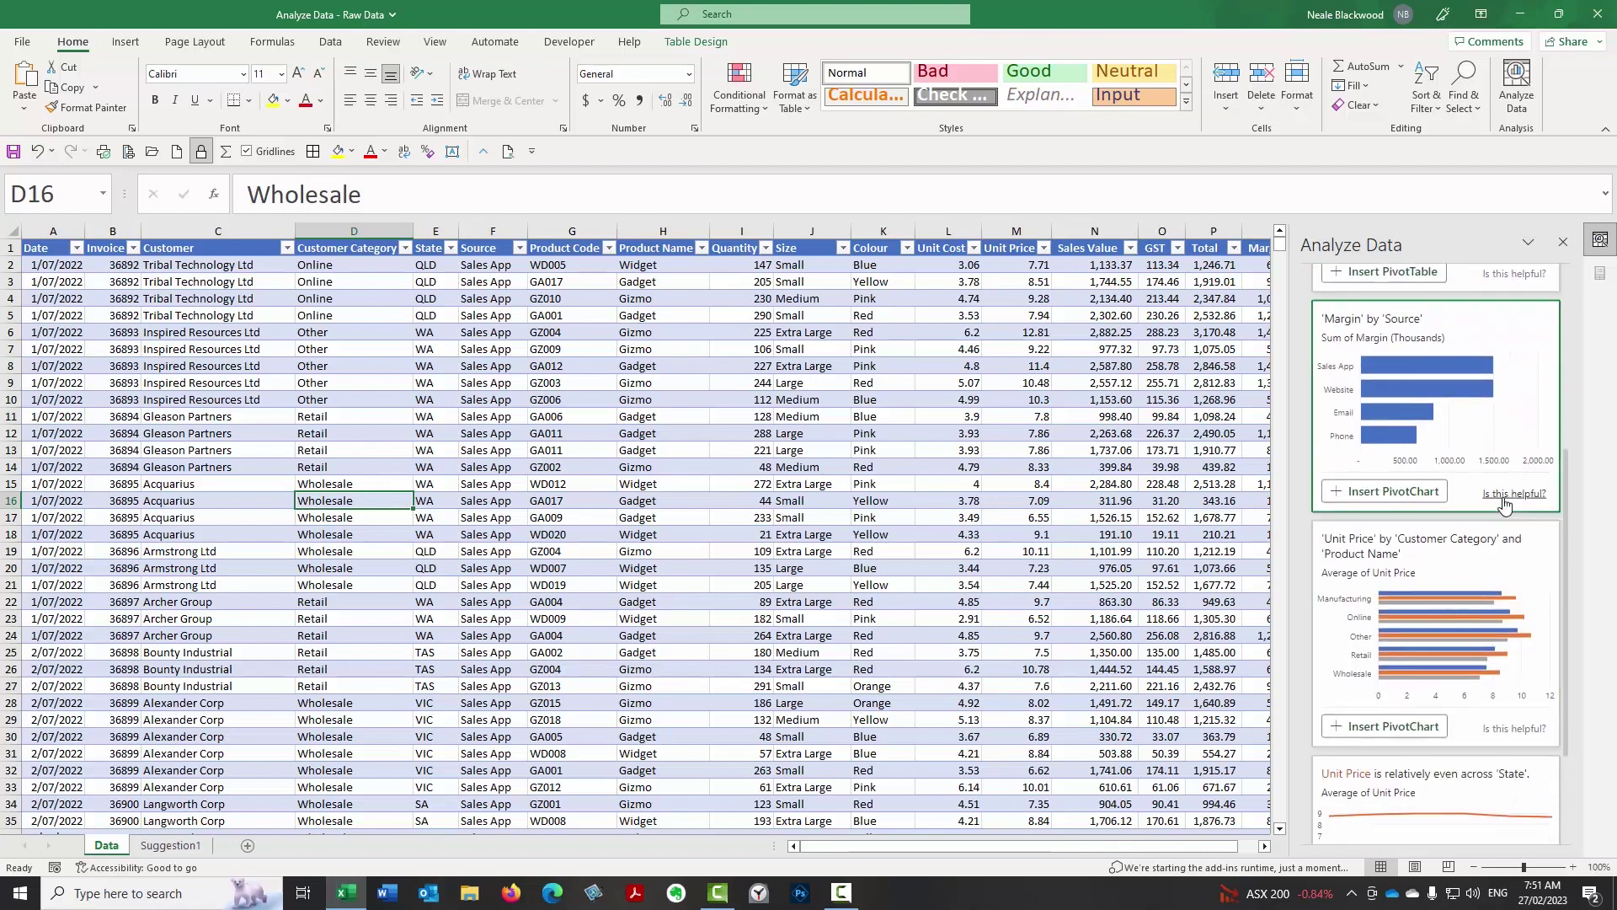
pyautogui.scroll(2, 1511, 504)
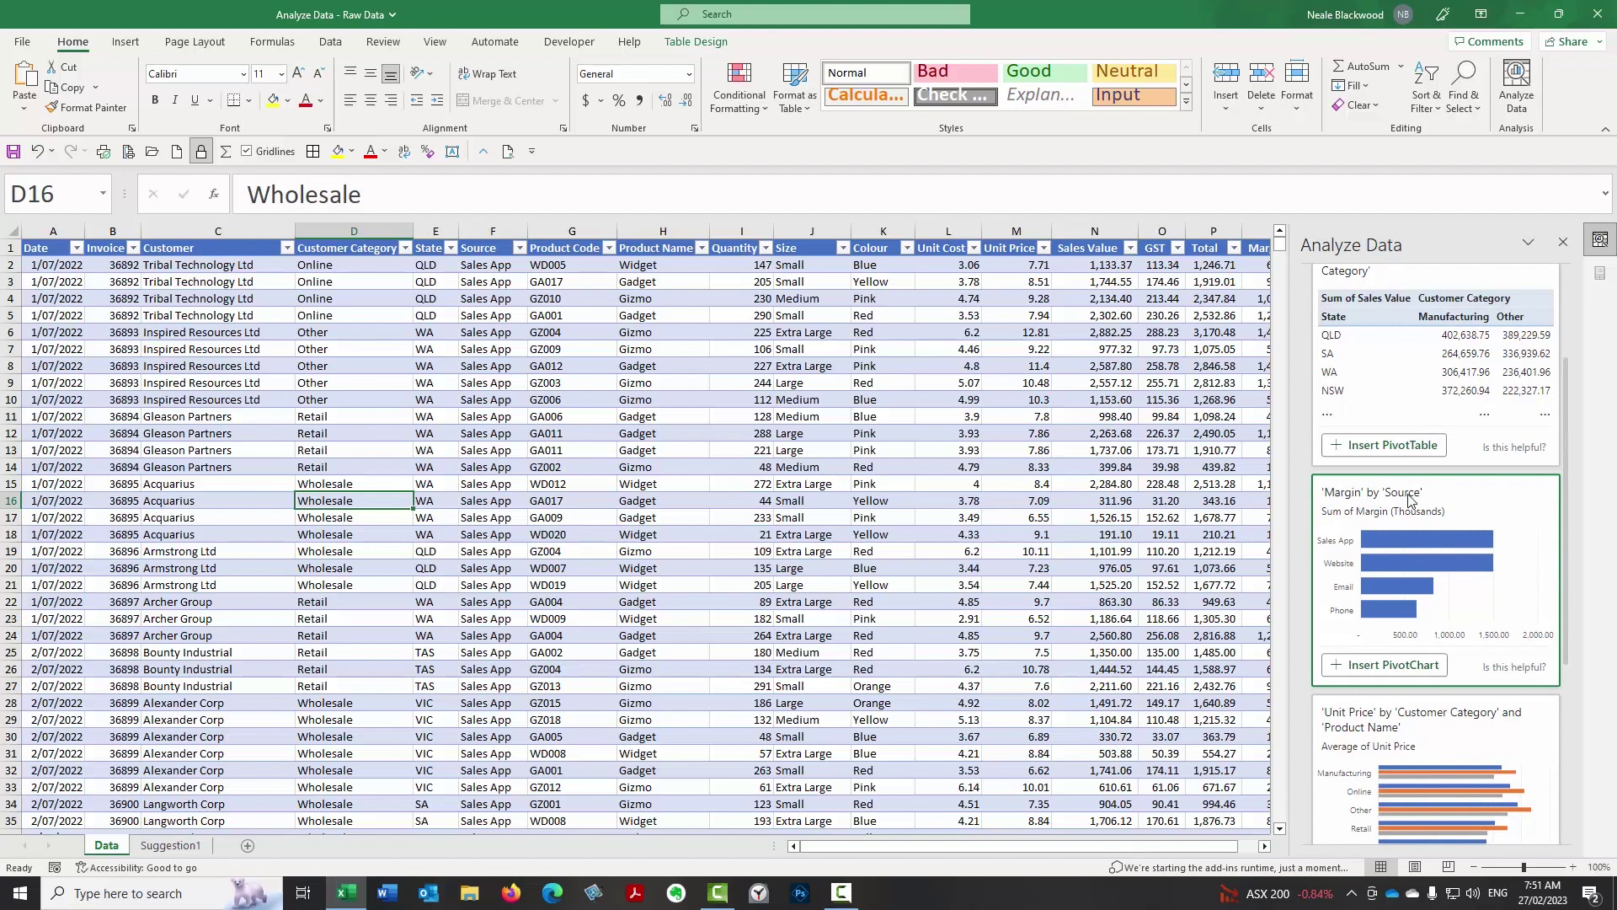
pyautogui.click(1405, 666)
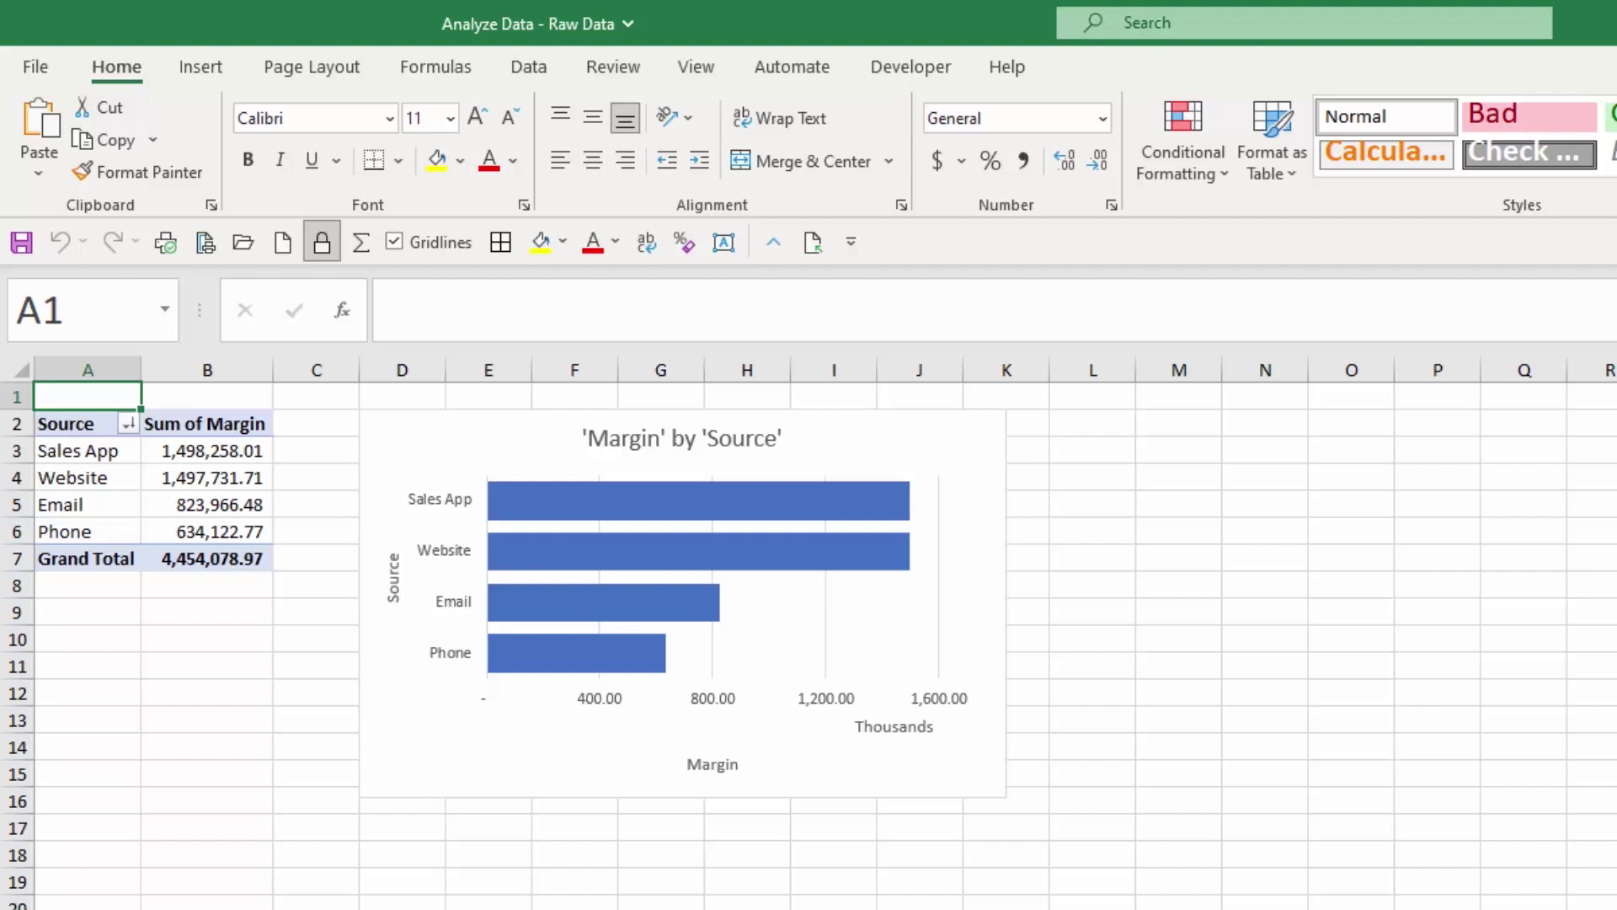
# Inspect the Margin by Source chart's value axis and bars.
pyautogui.click(197, 453)
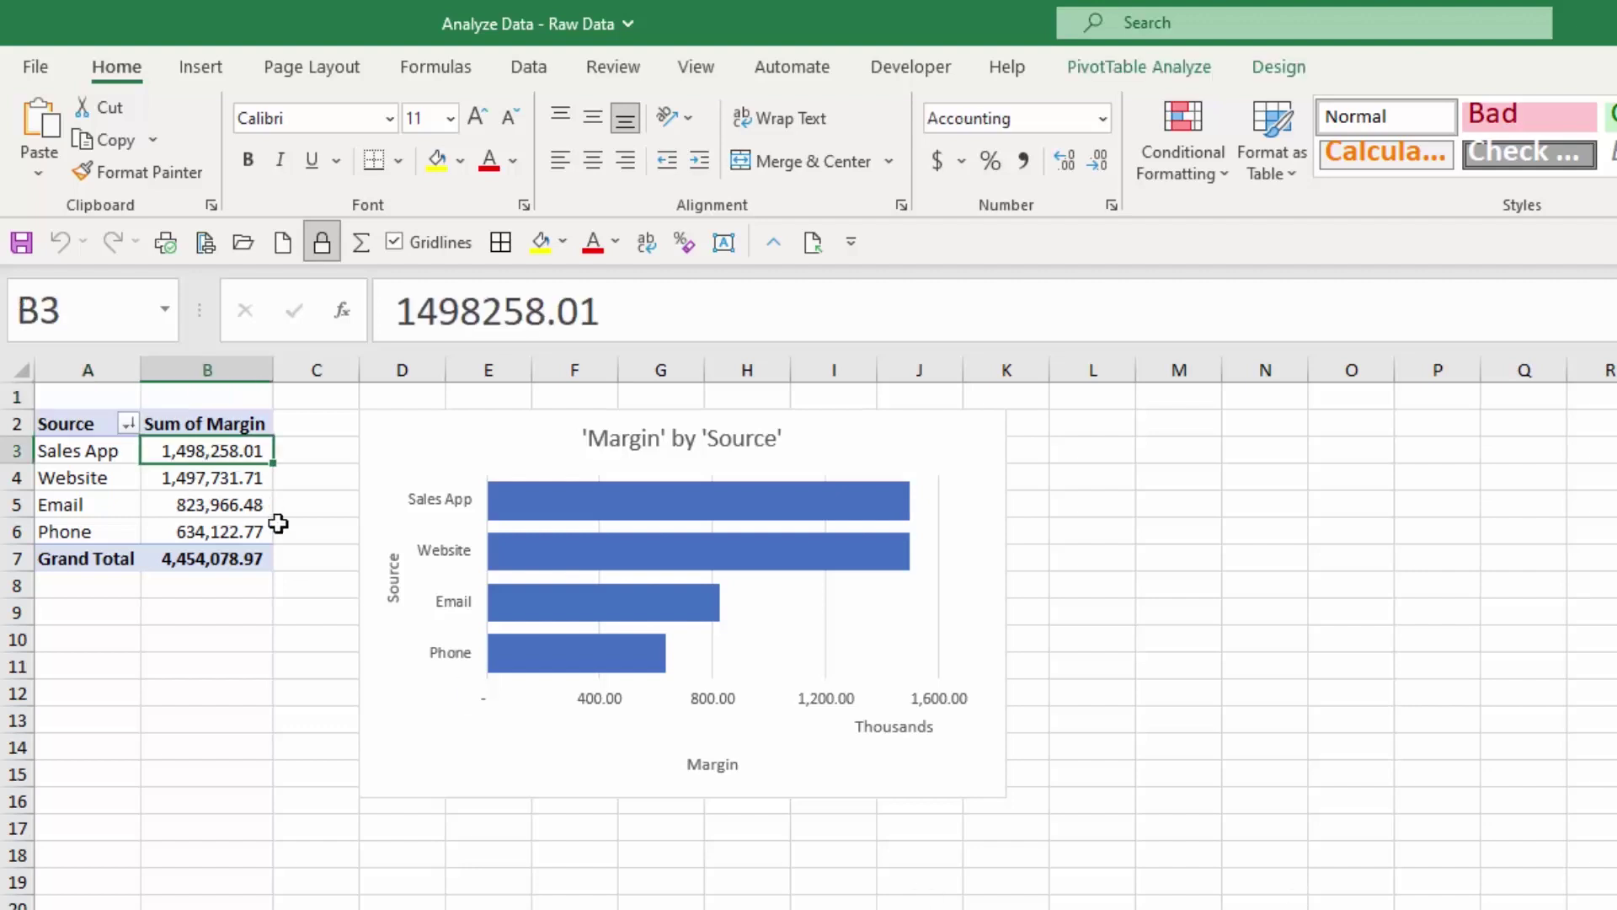
pyautogui.click(534, 413)
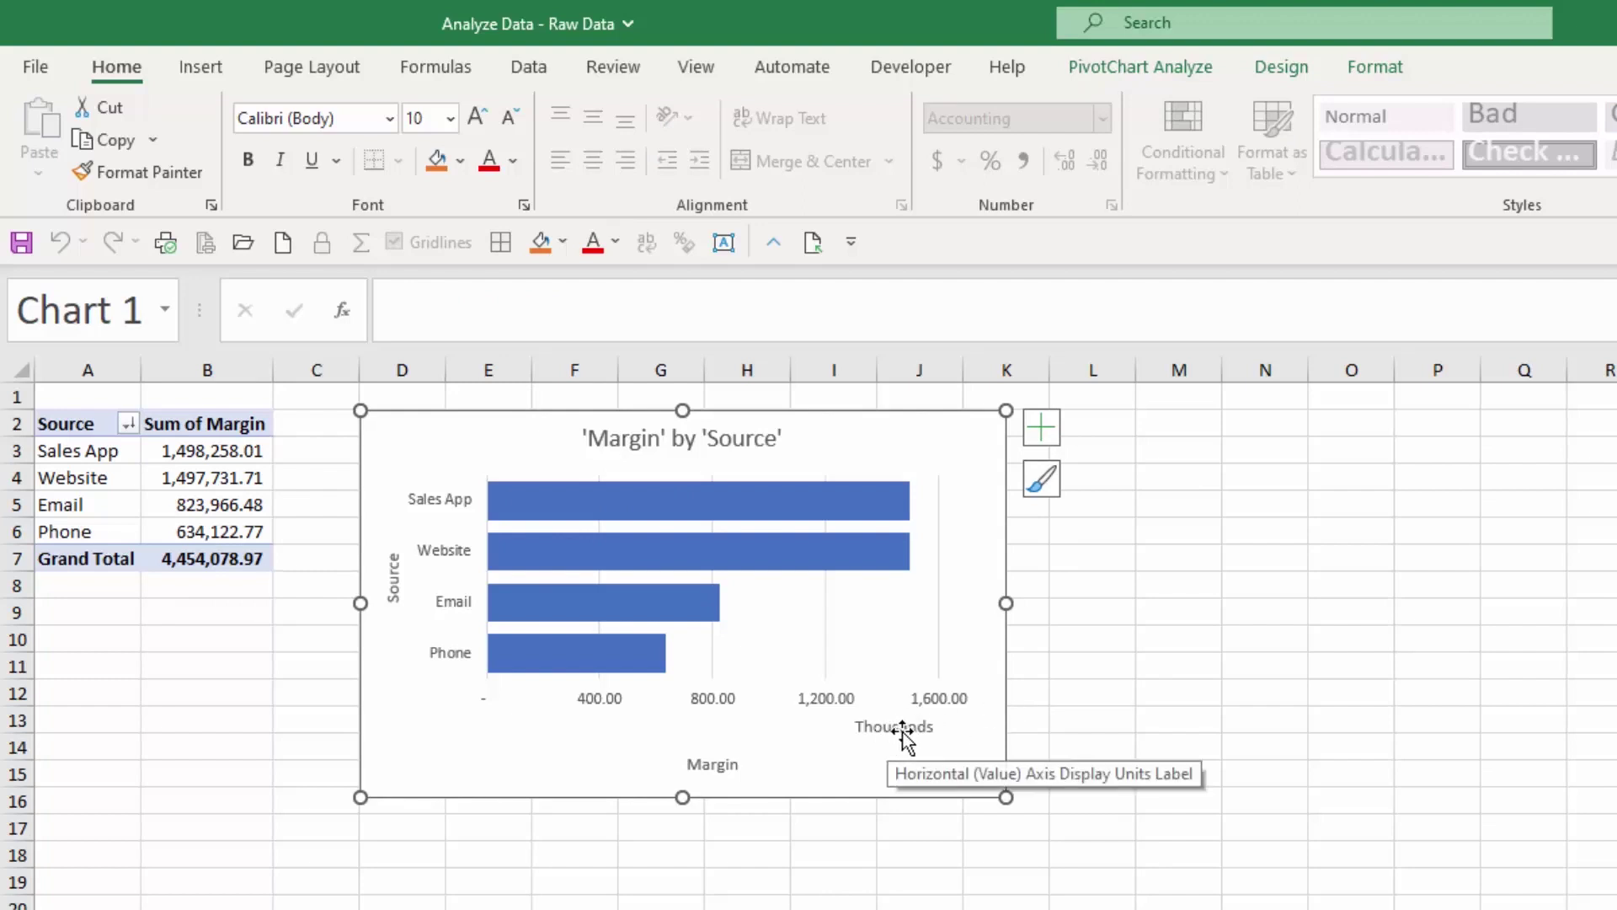
pyautogui.click(828, 699)
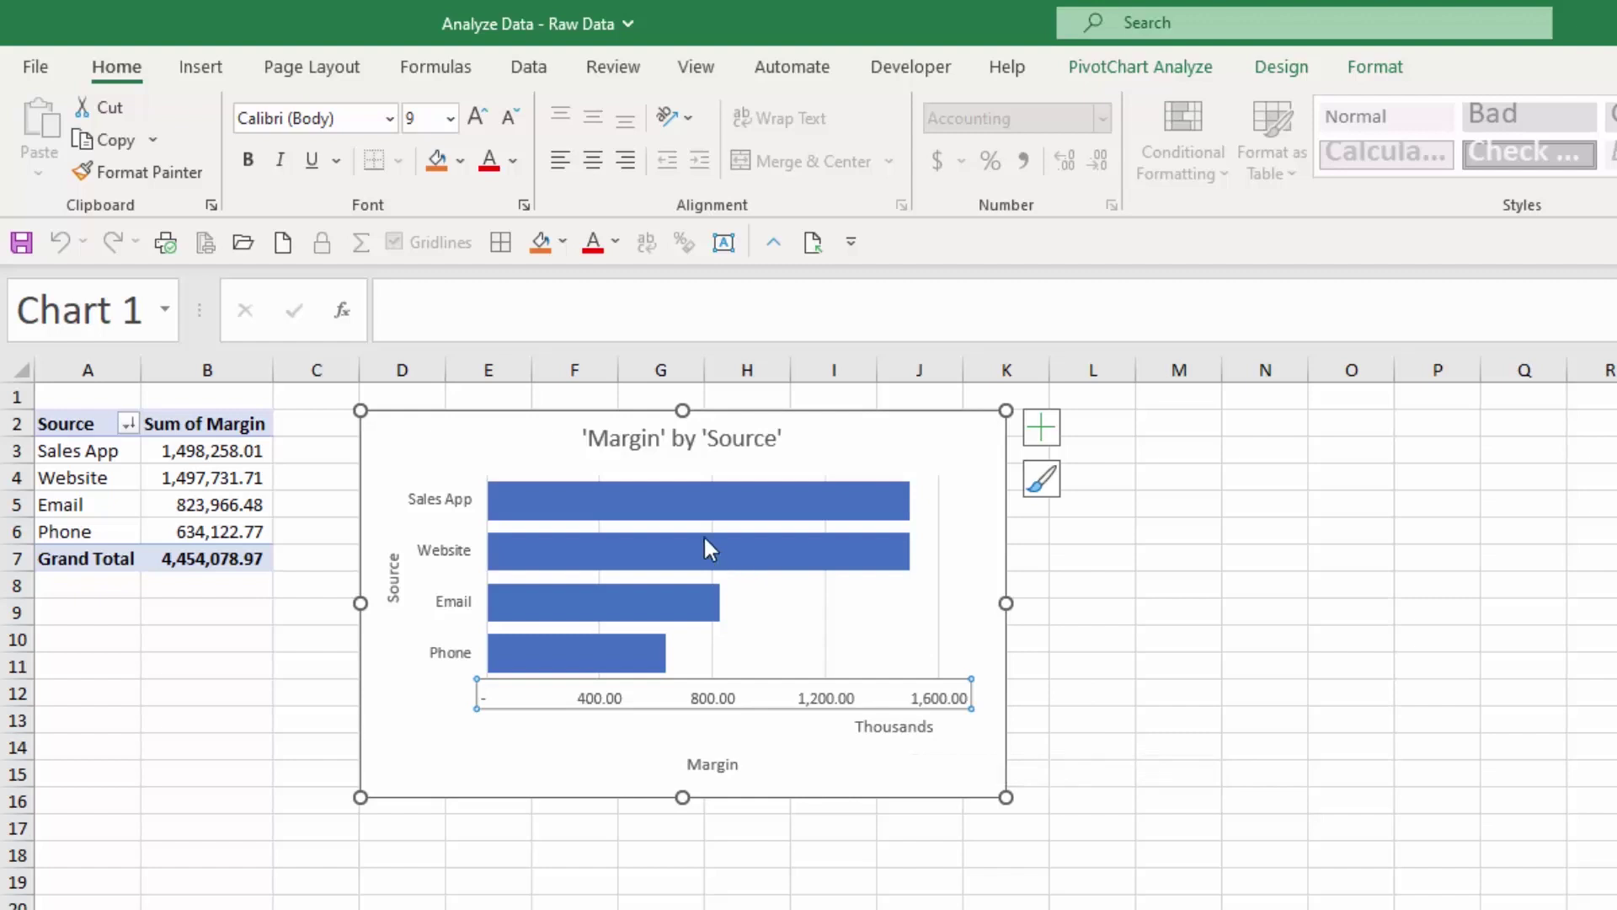
pyautogui.click(653, 495)
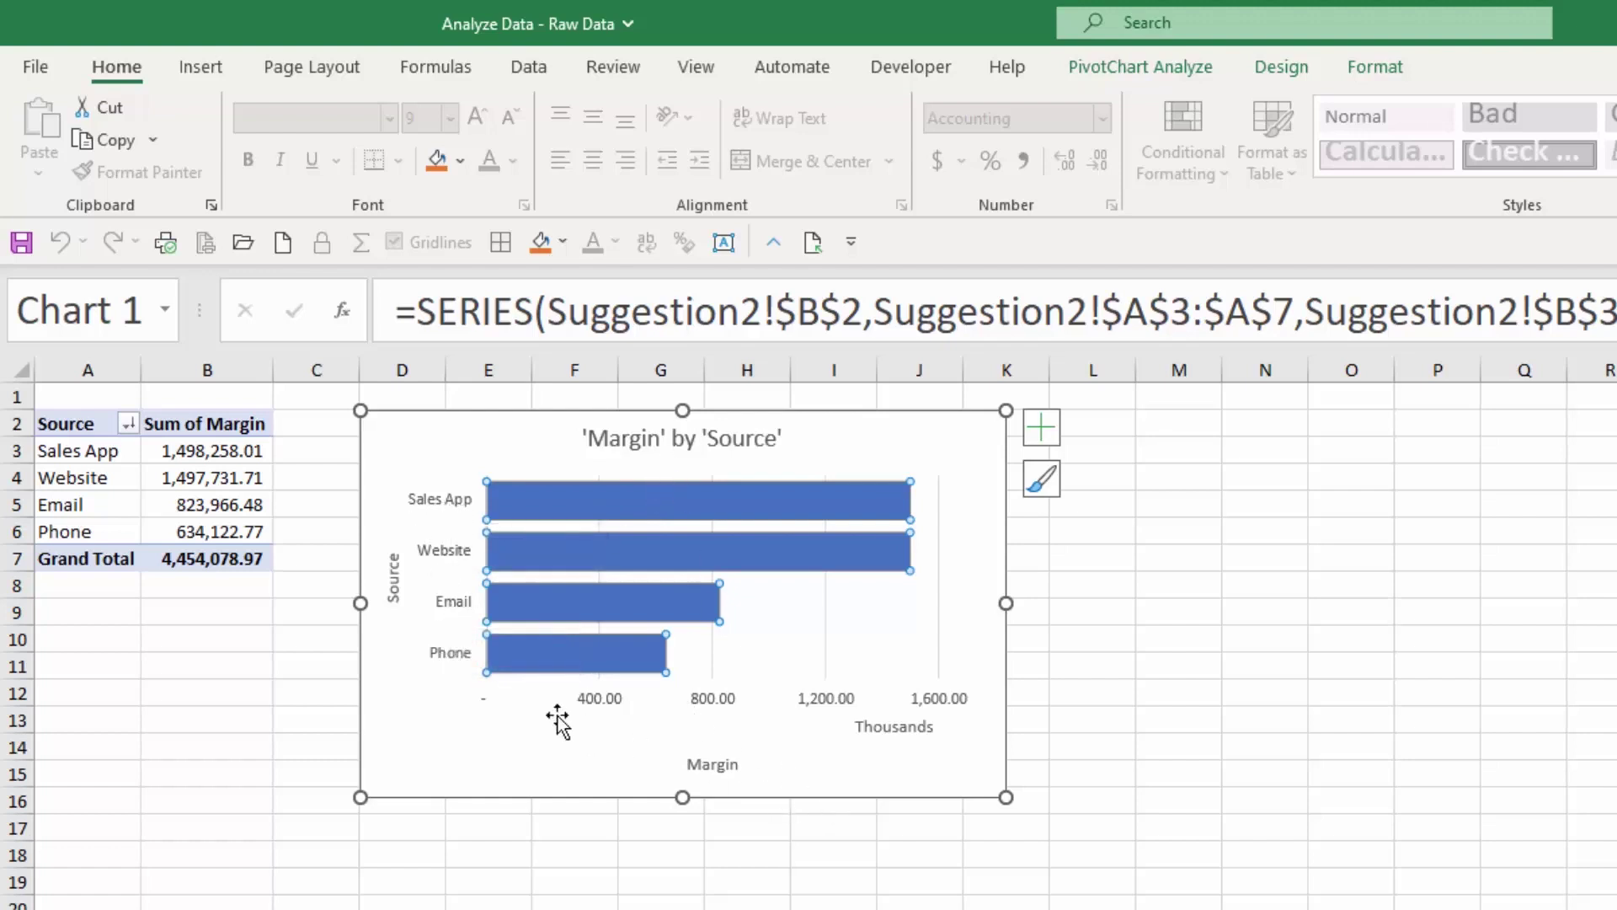
# Delete the Source and Margin axis titles, then return to the Data sheet.
pyautogui.click(393, 579)
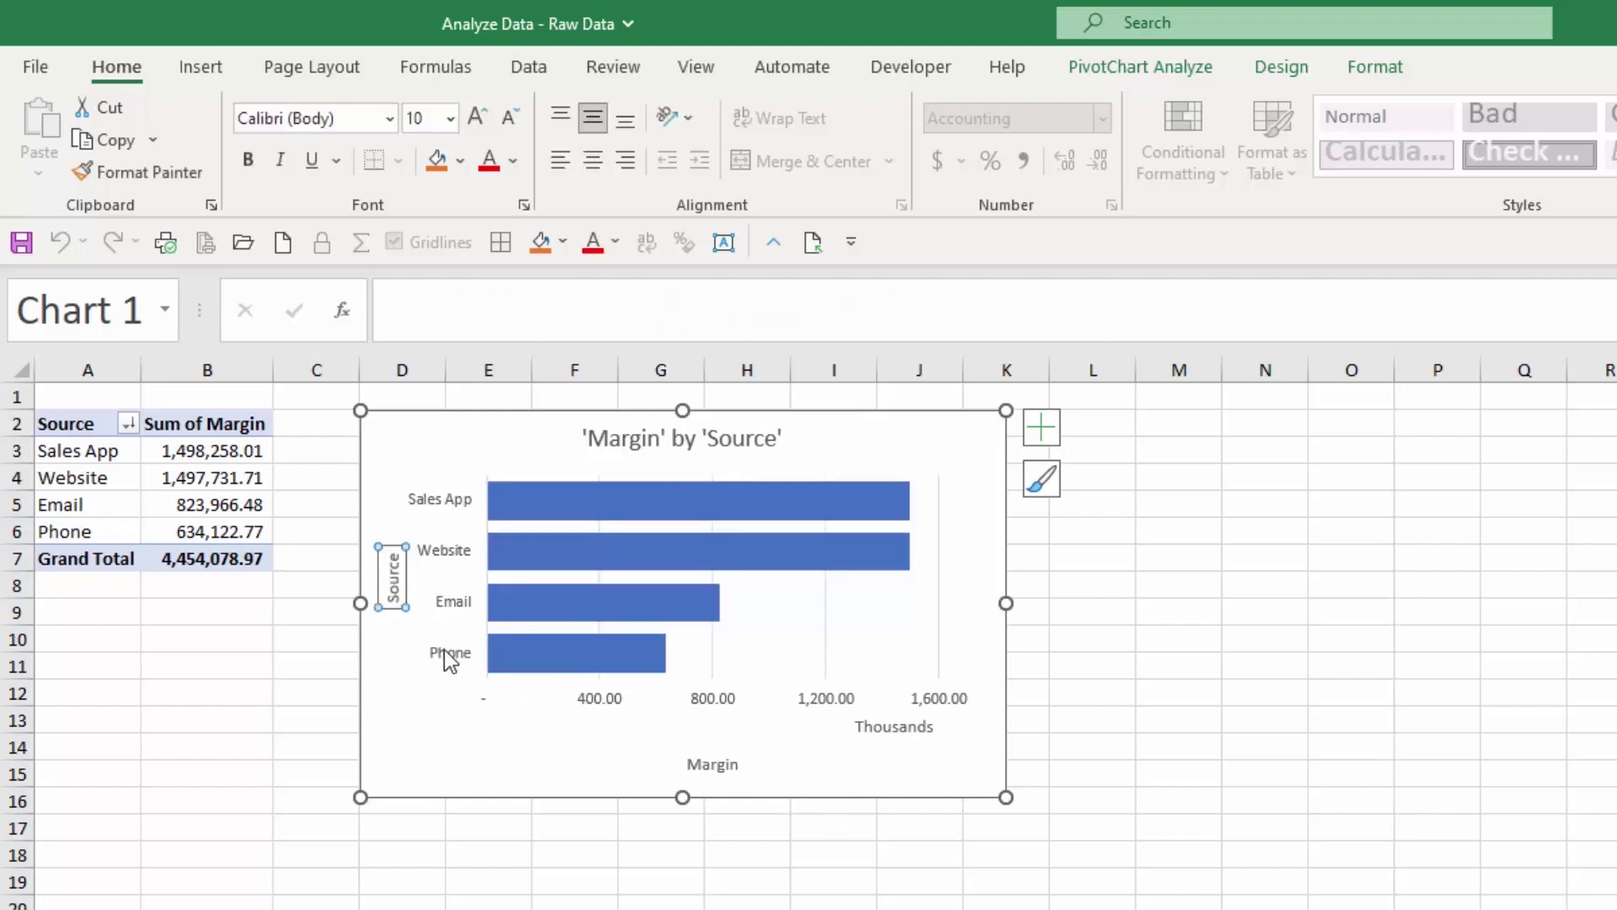
pyautogui.press('Delete')
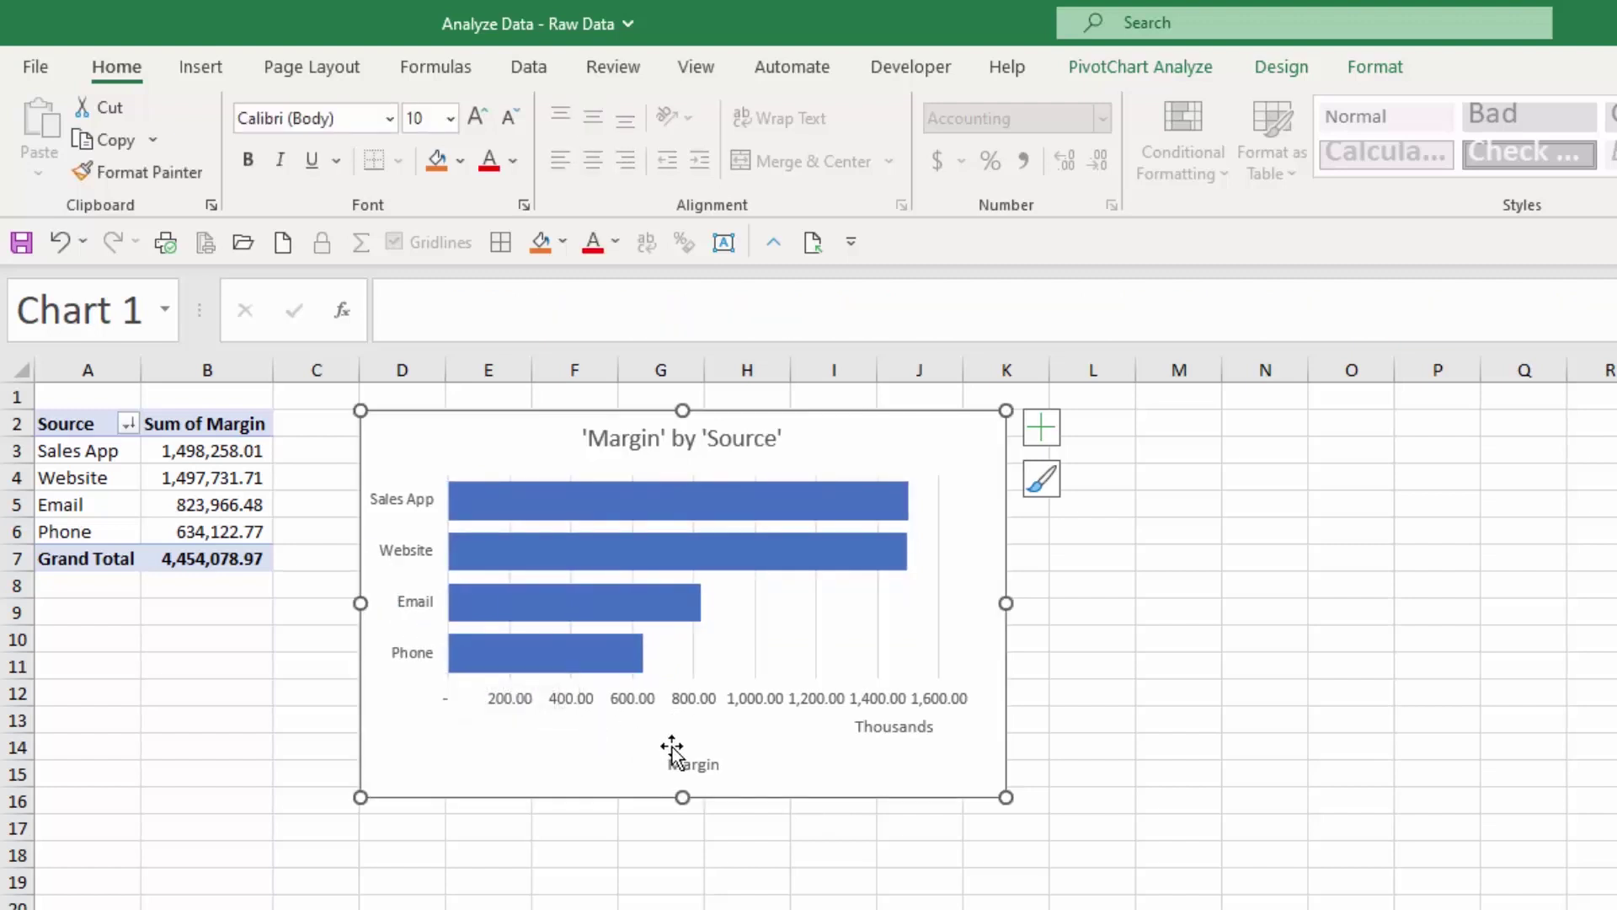
pyautogui.click(695, 768)
pyautogui.press('Delete')
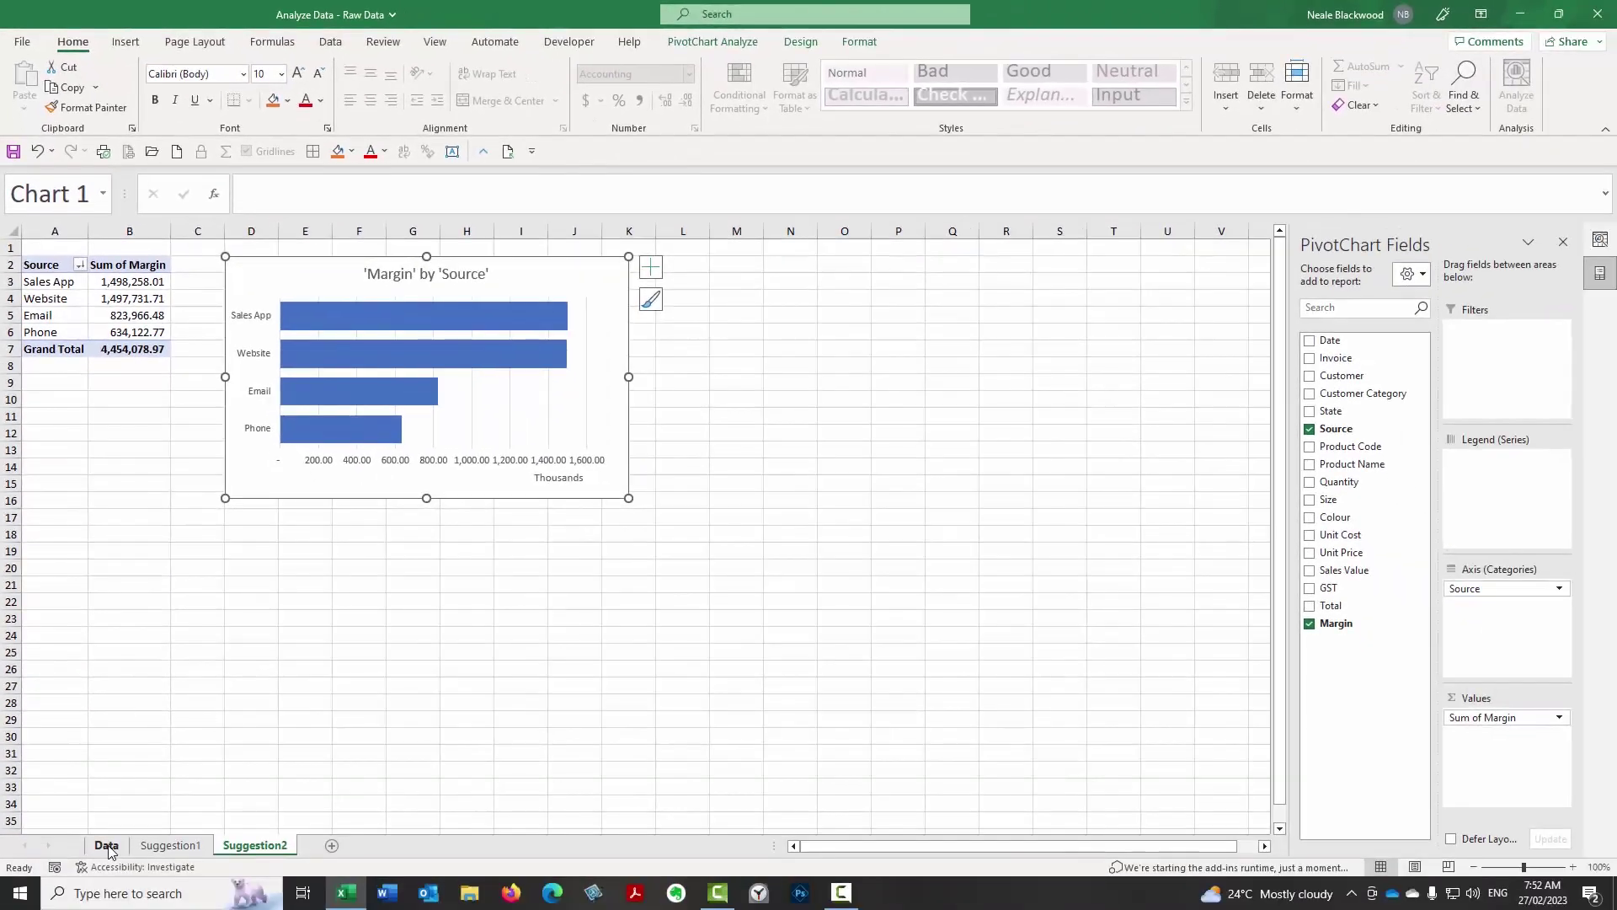
pyautogui.click(107, 845)
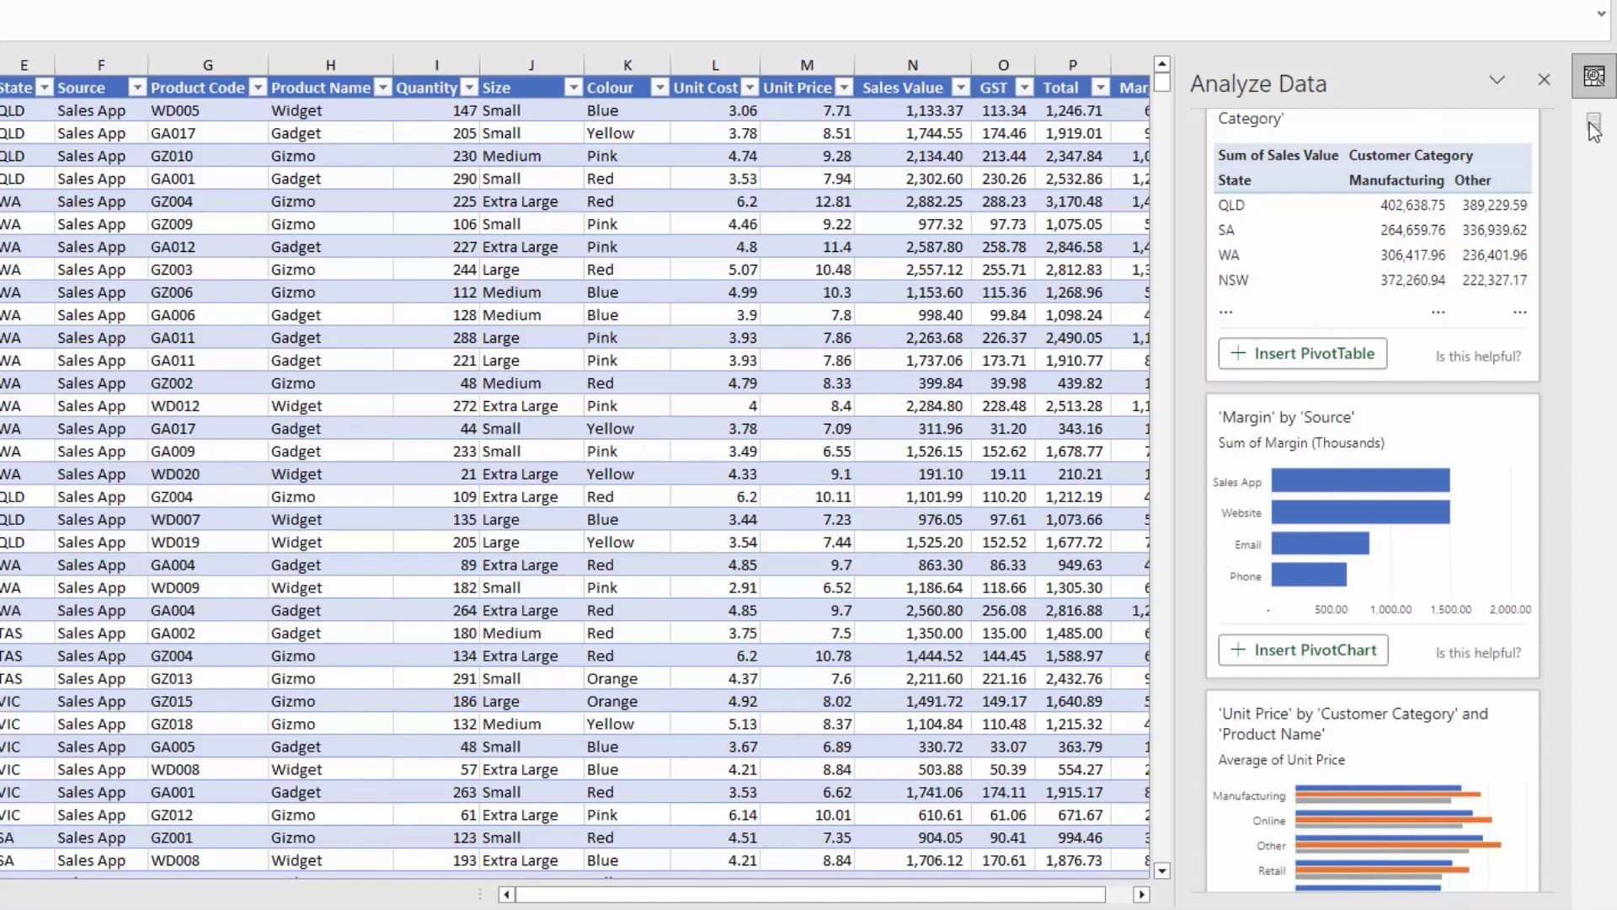
# Return to Suggestion2 and switch the side pane from Analyze Data back to the PivotTable field list.
pyautogui.click(1303, 649)
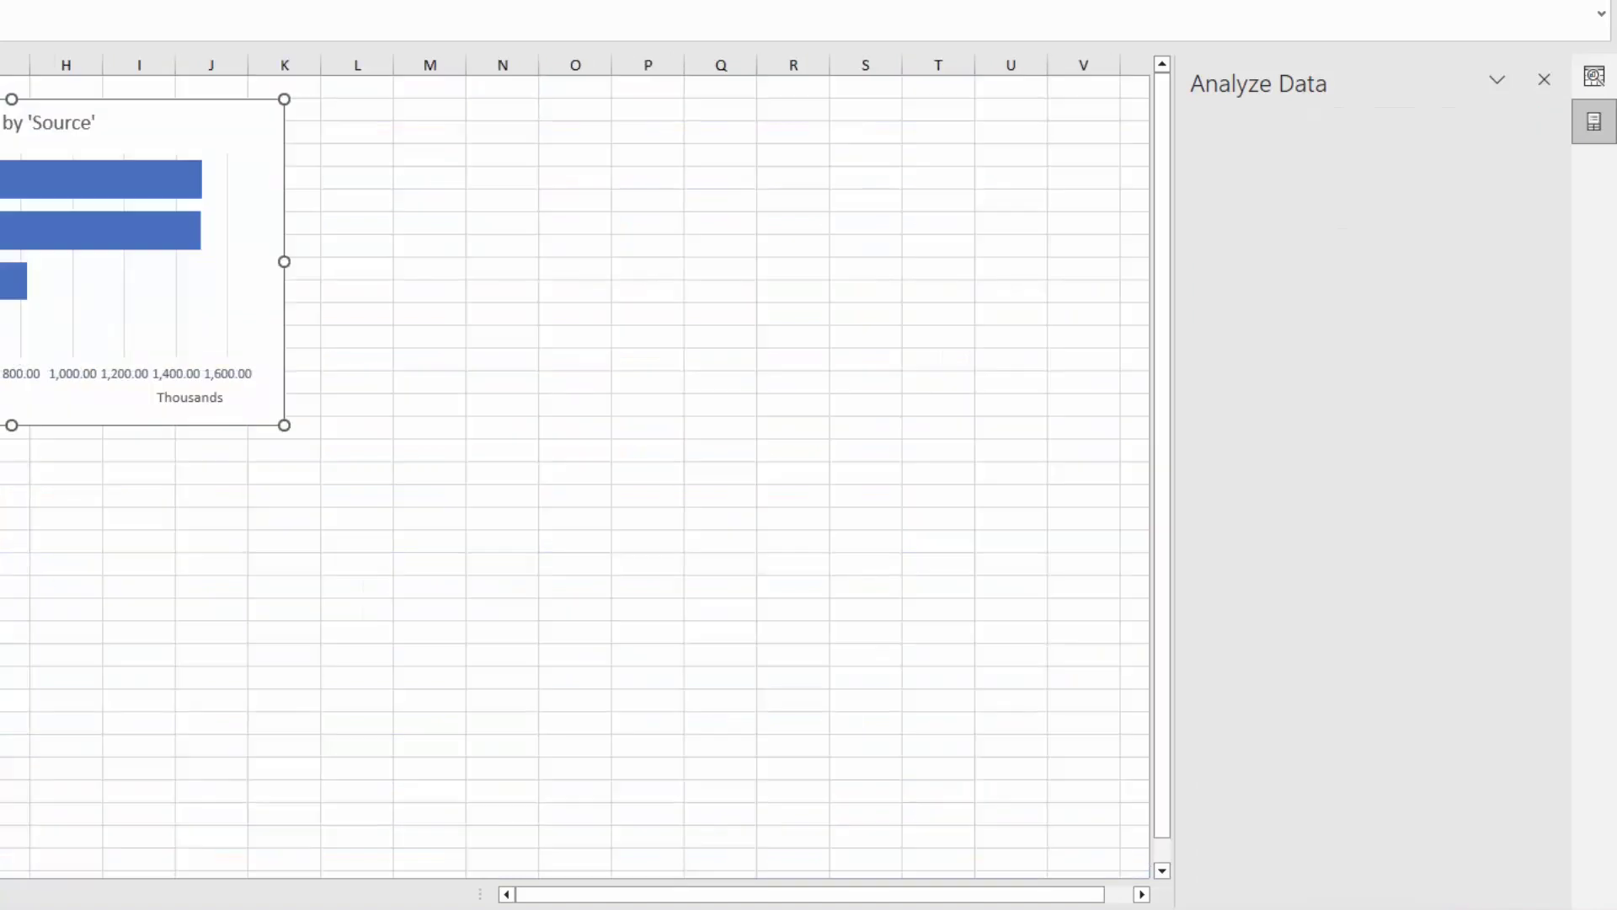
pyautogui.press('Escape')
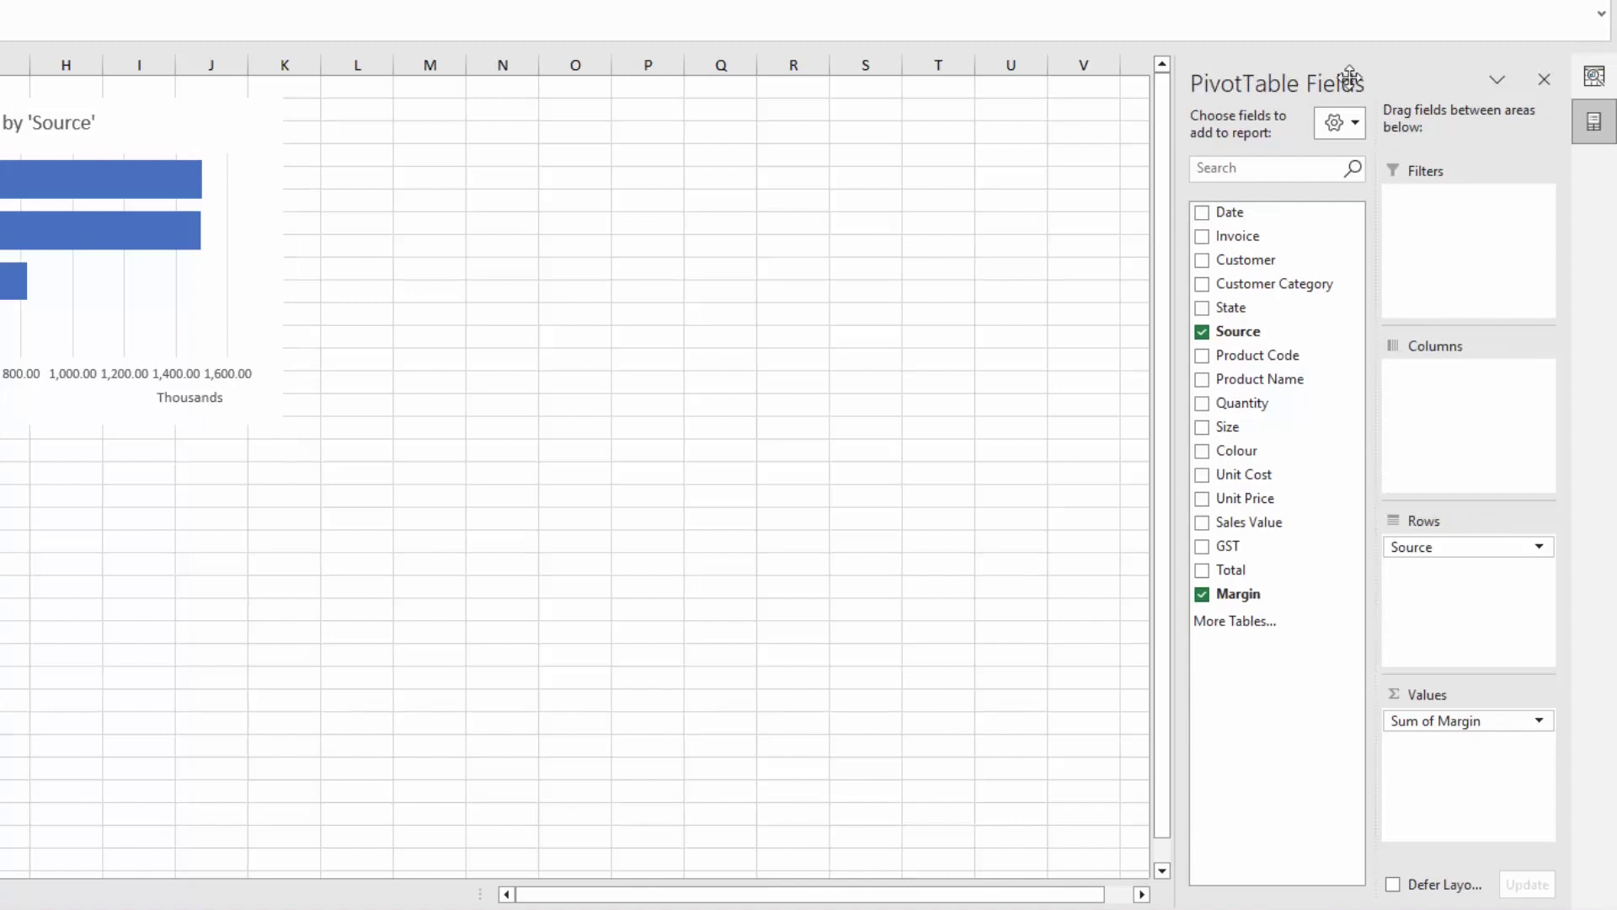
pyautogui.click(1596, 78)
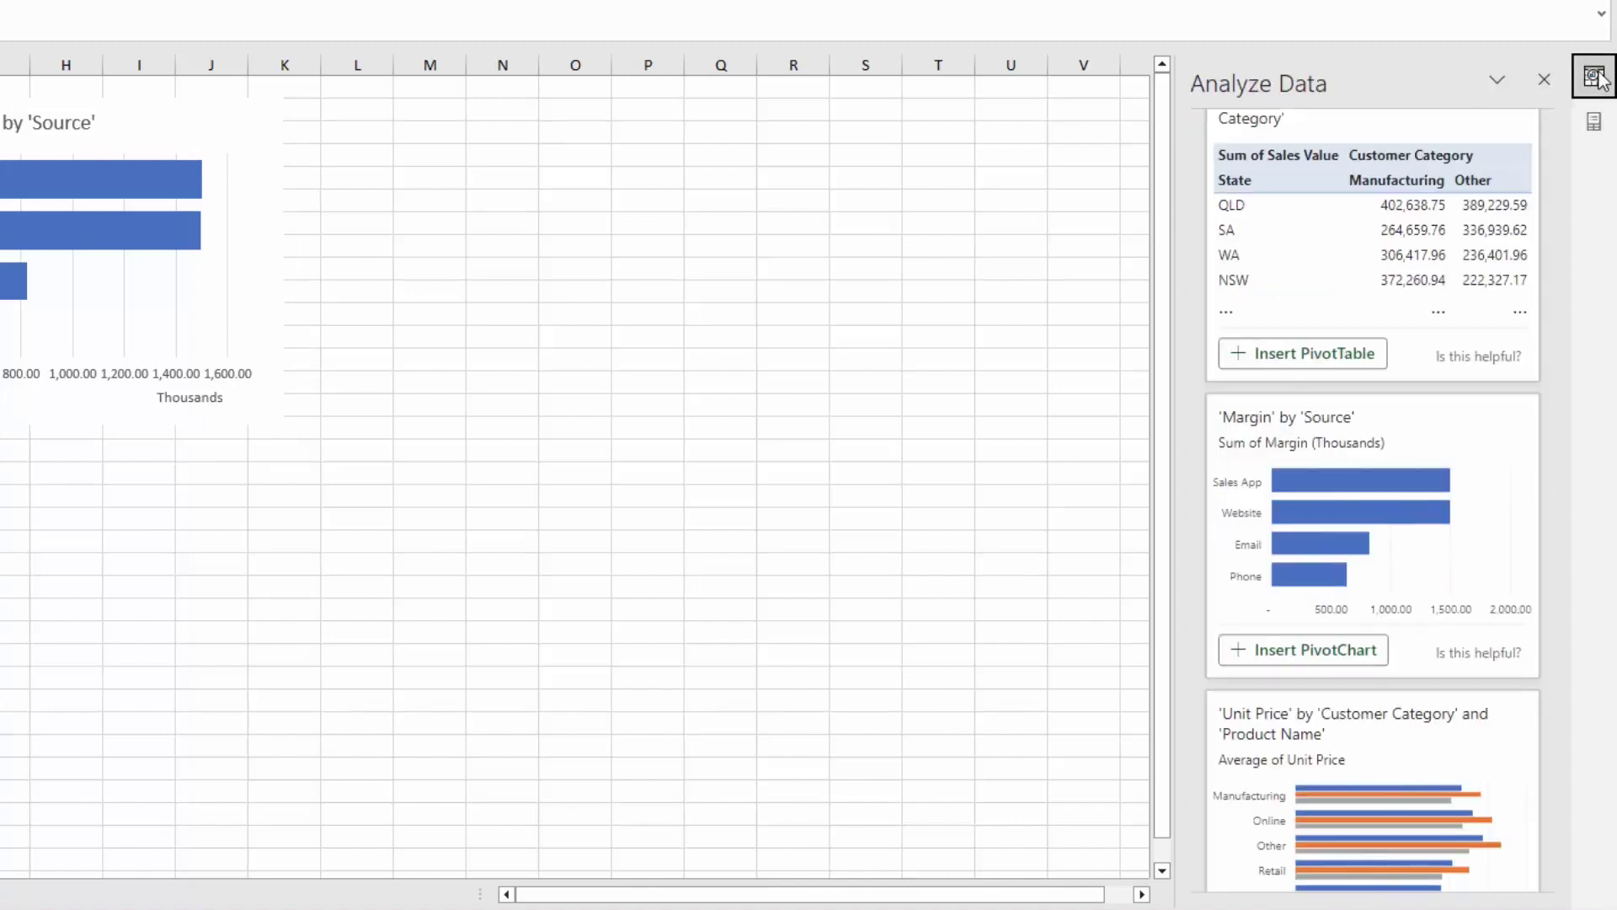
pyautogui.click(1596, 126)
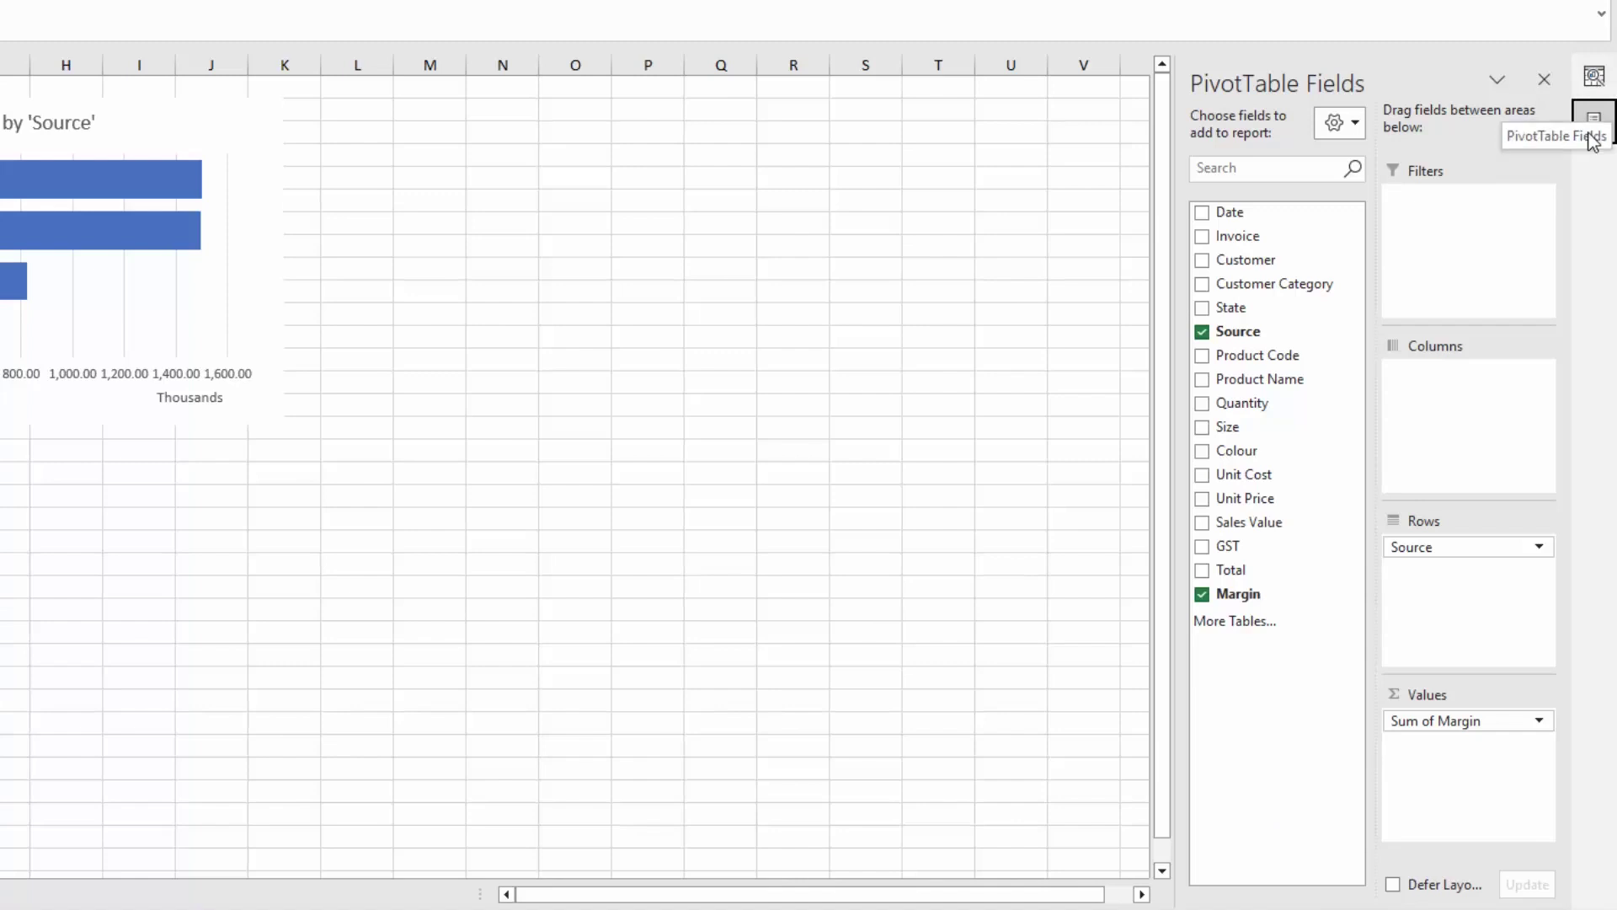
# Open Format Data Series for the Margin by Source bar series.
pyautogui.click(146, 129)
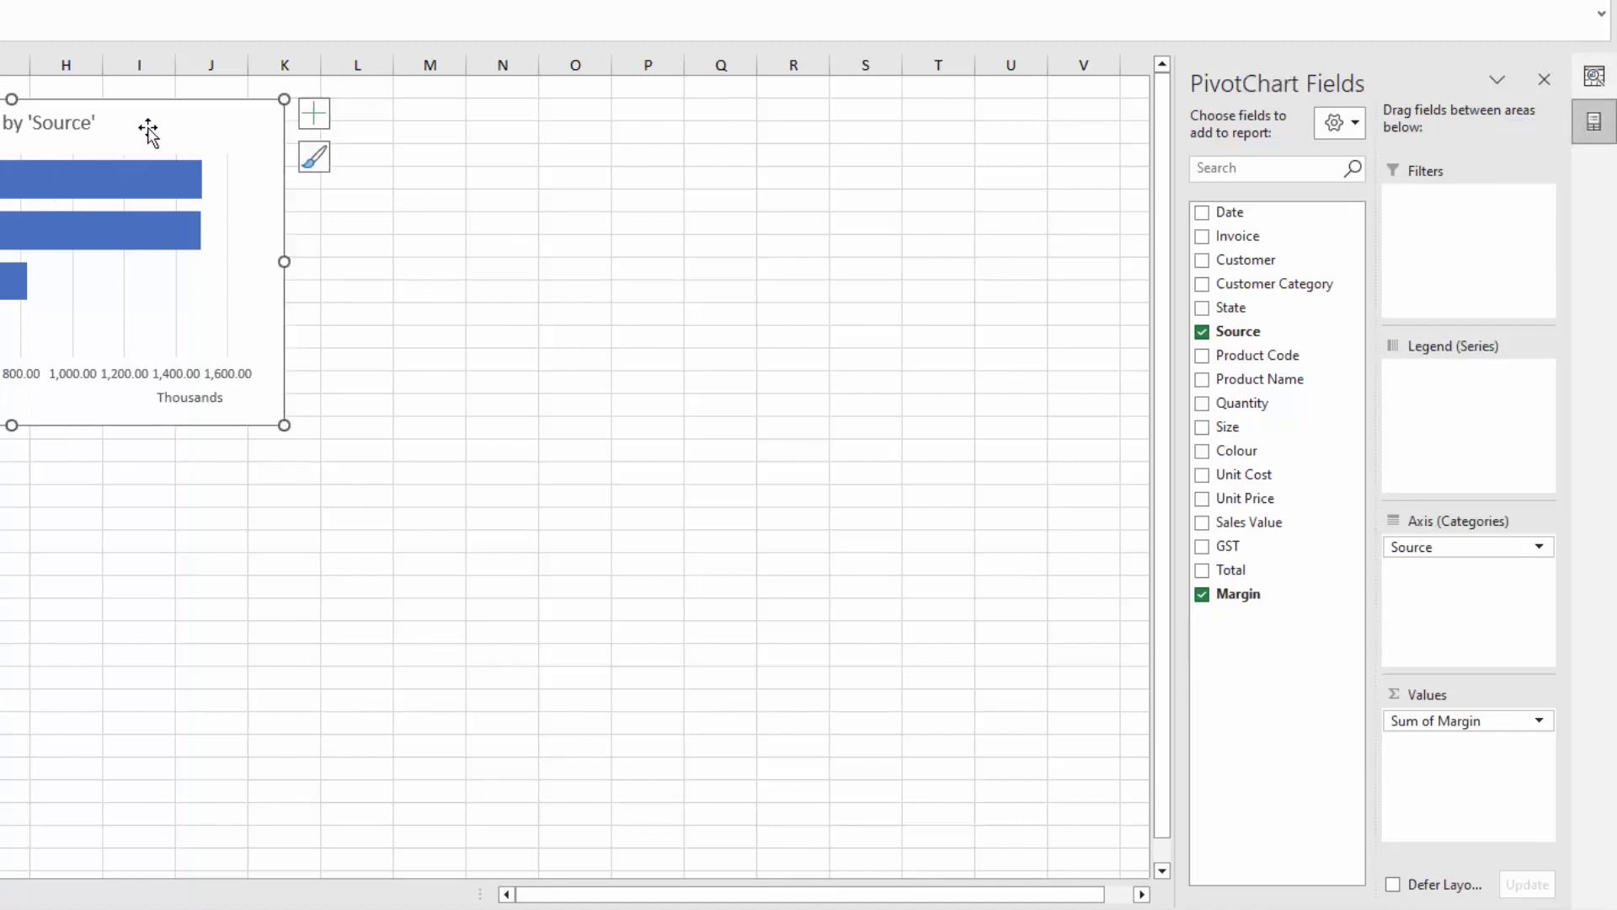
pyautogui.click(74, 188)
pyautogui.rightClick(74, 188)
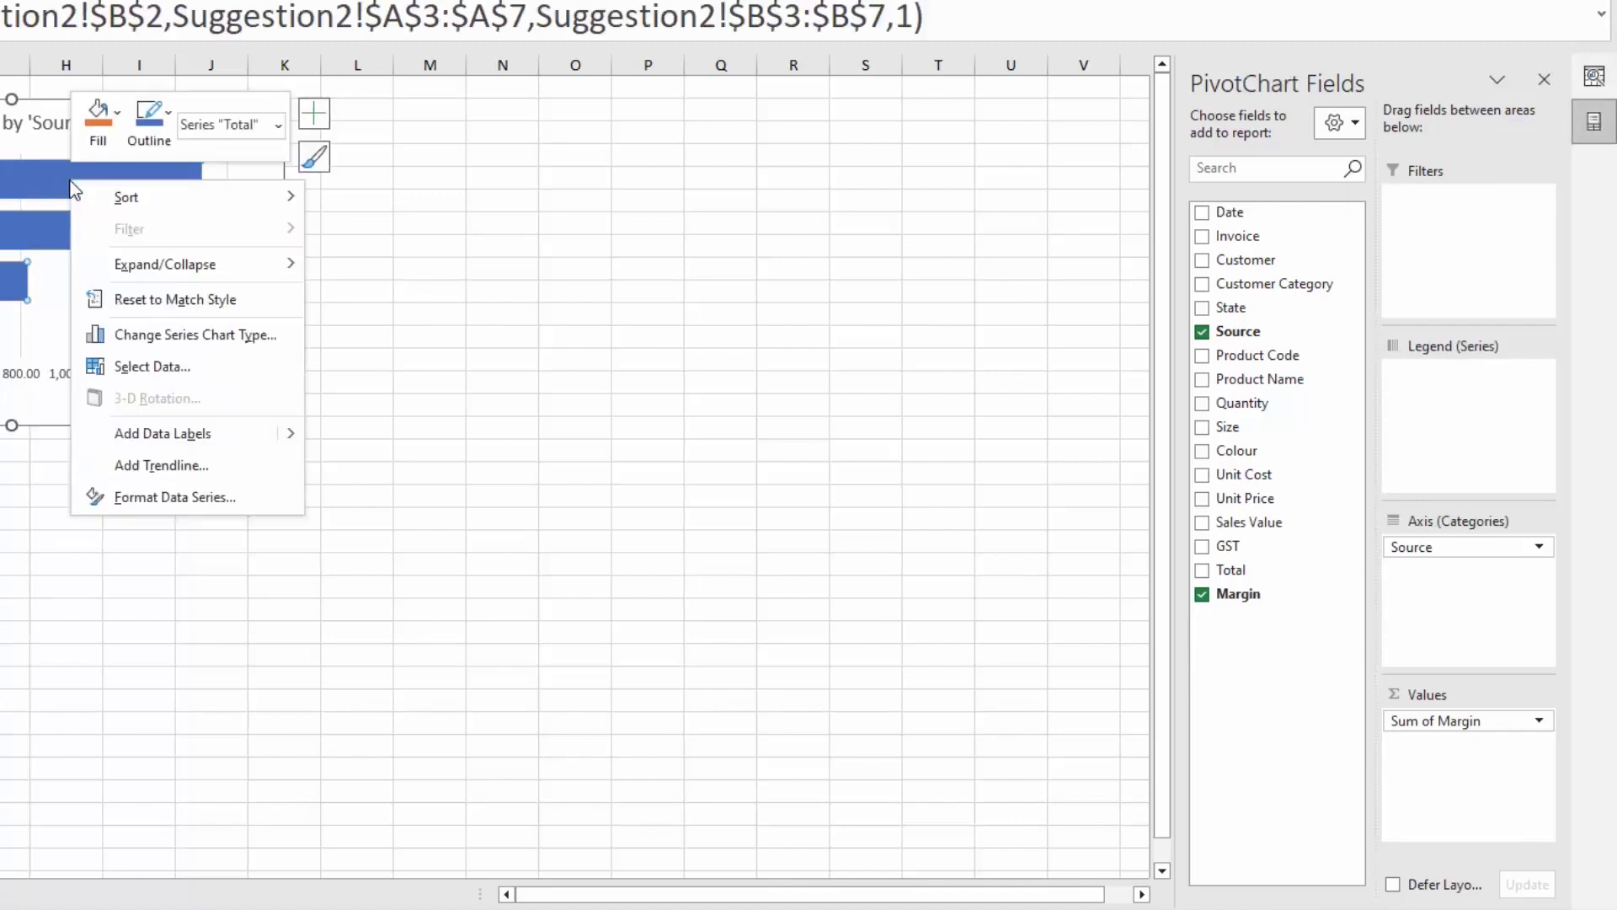
pyautogui.click(219, 495)
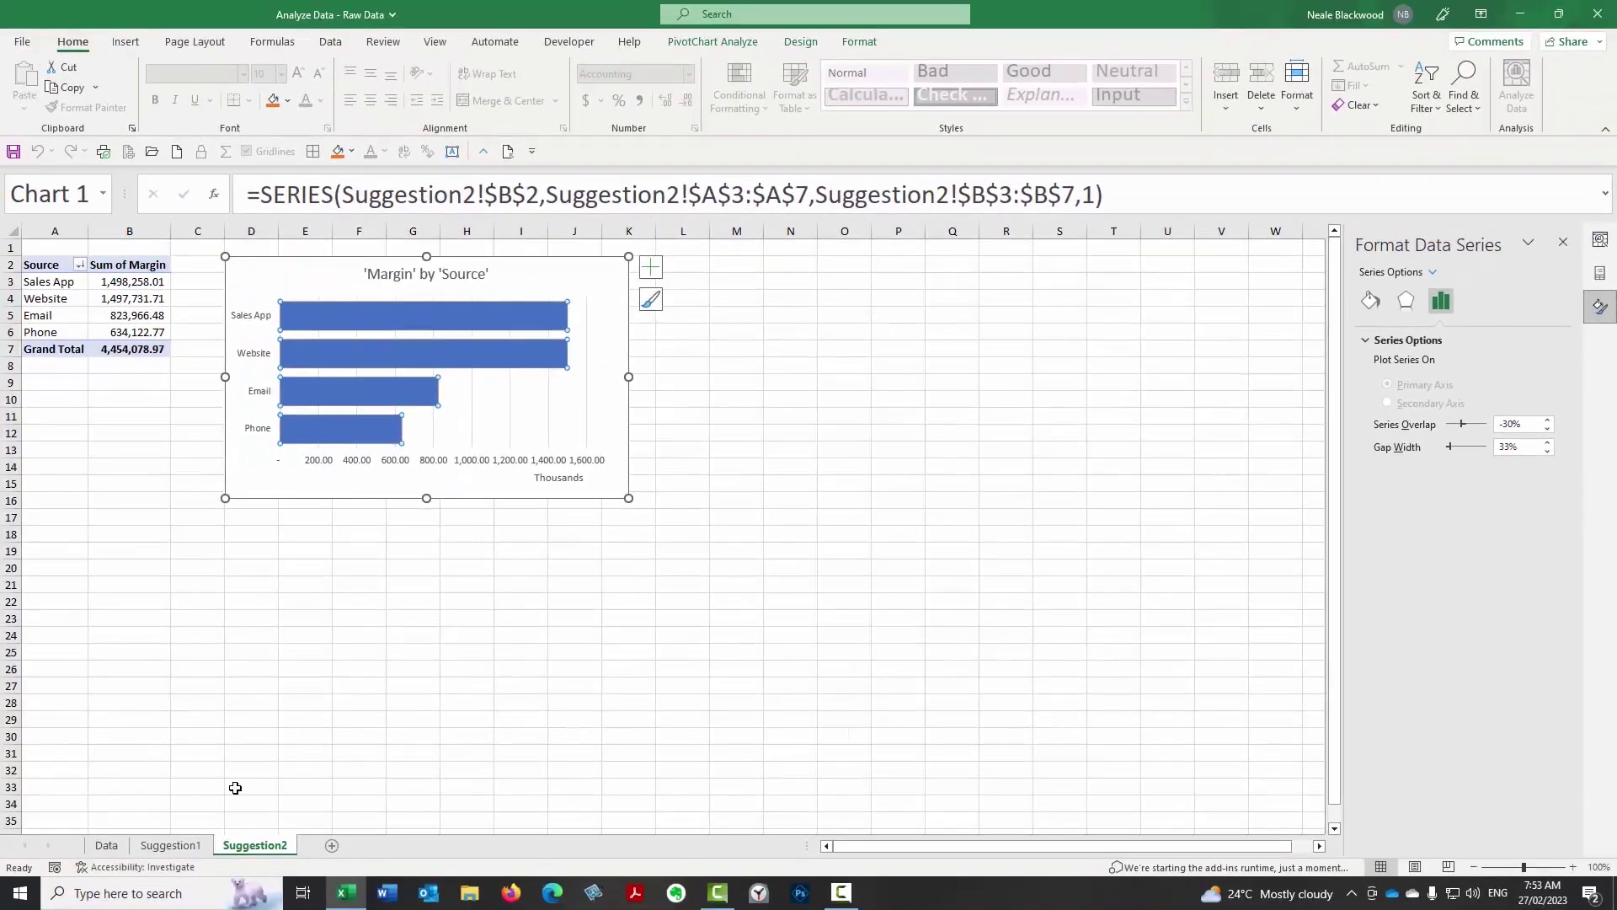
# On the Data sheet, close the formatting pane and reopen the Analyze Data suggestions.
pyautogui.click(107, 845)
pyautogui.click(743, 366)
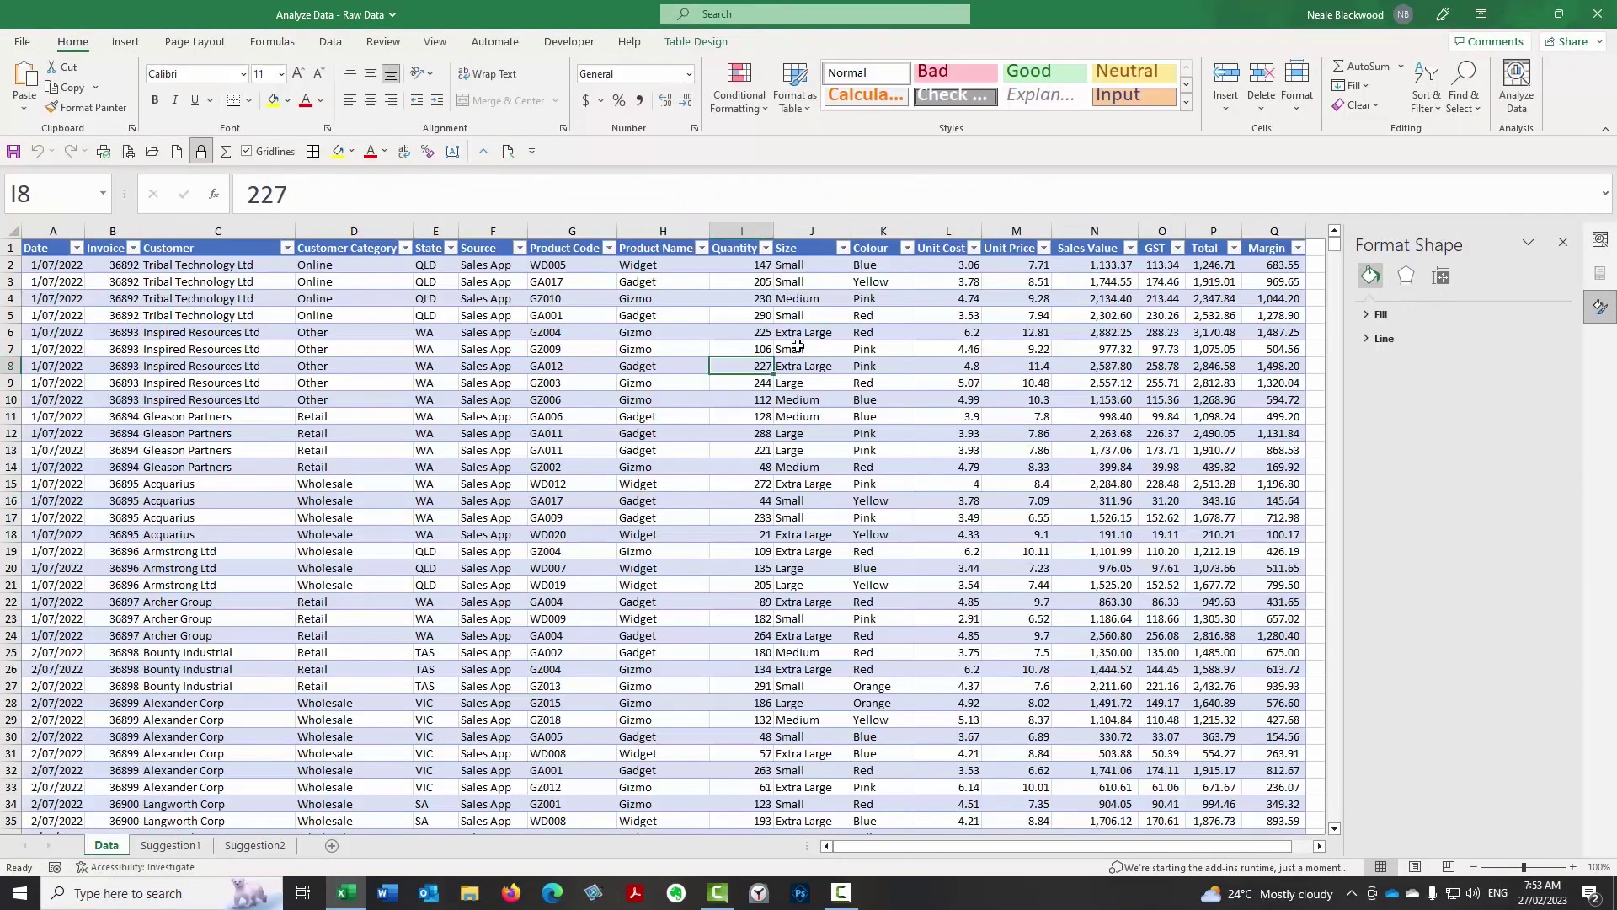
pyautogui.click(1563, 242)
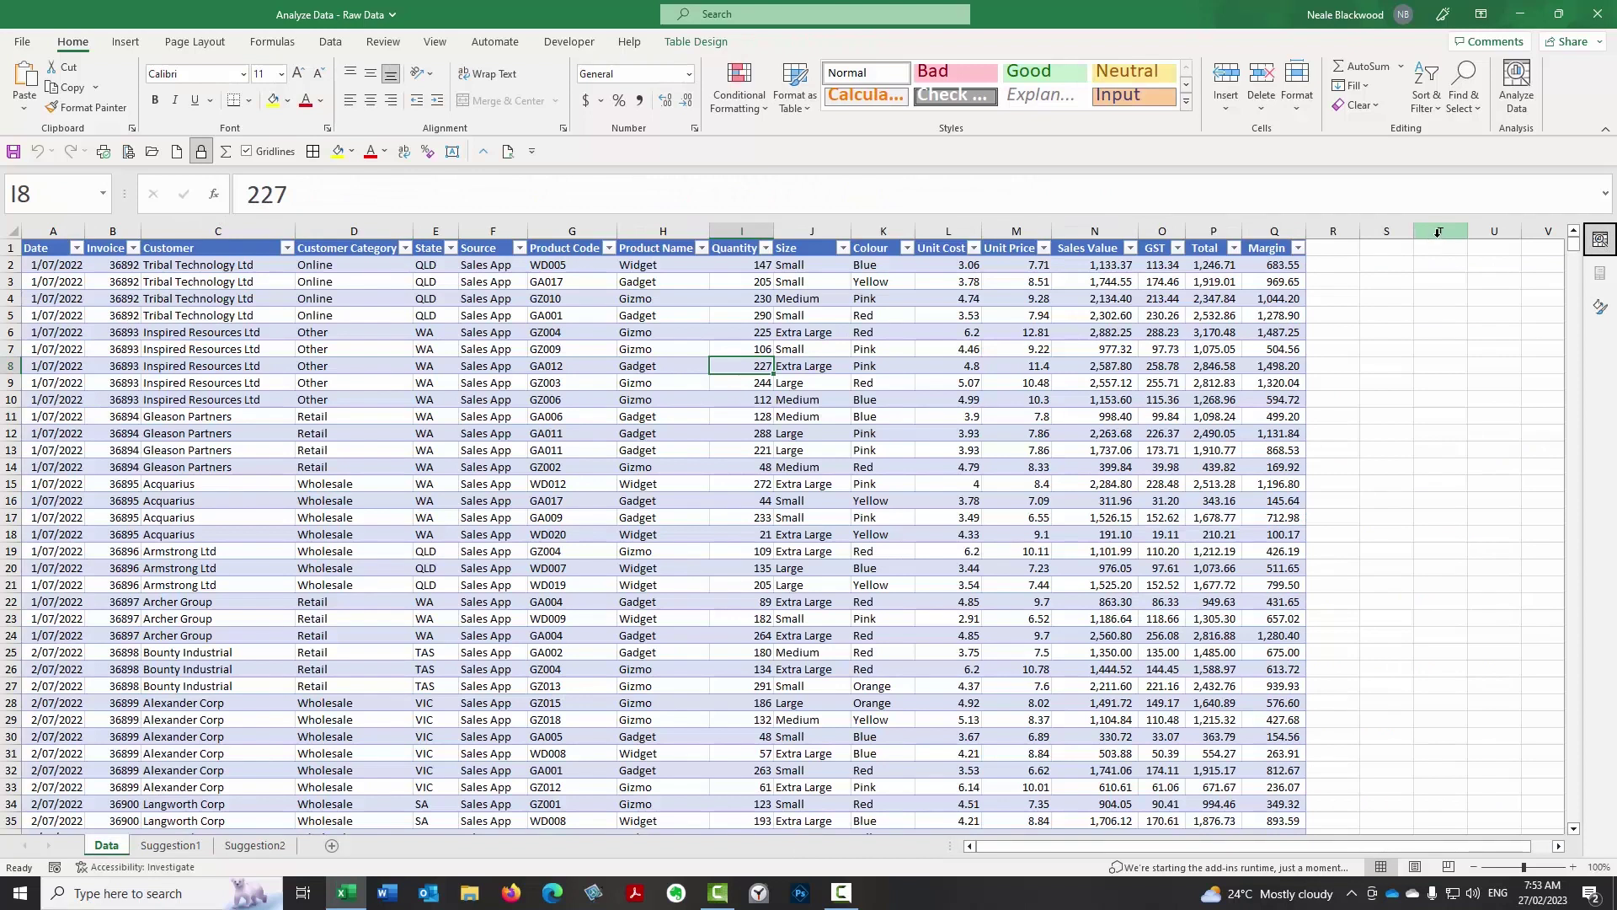
pyautogui.click(1601, 240)
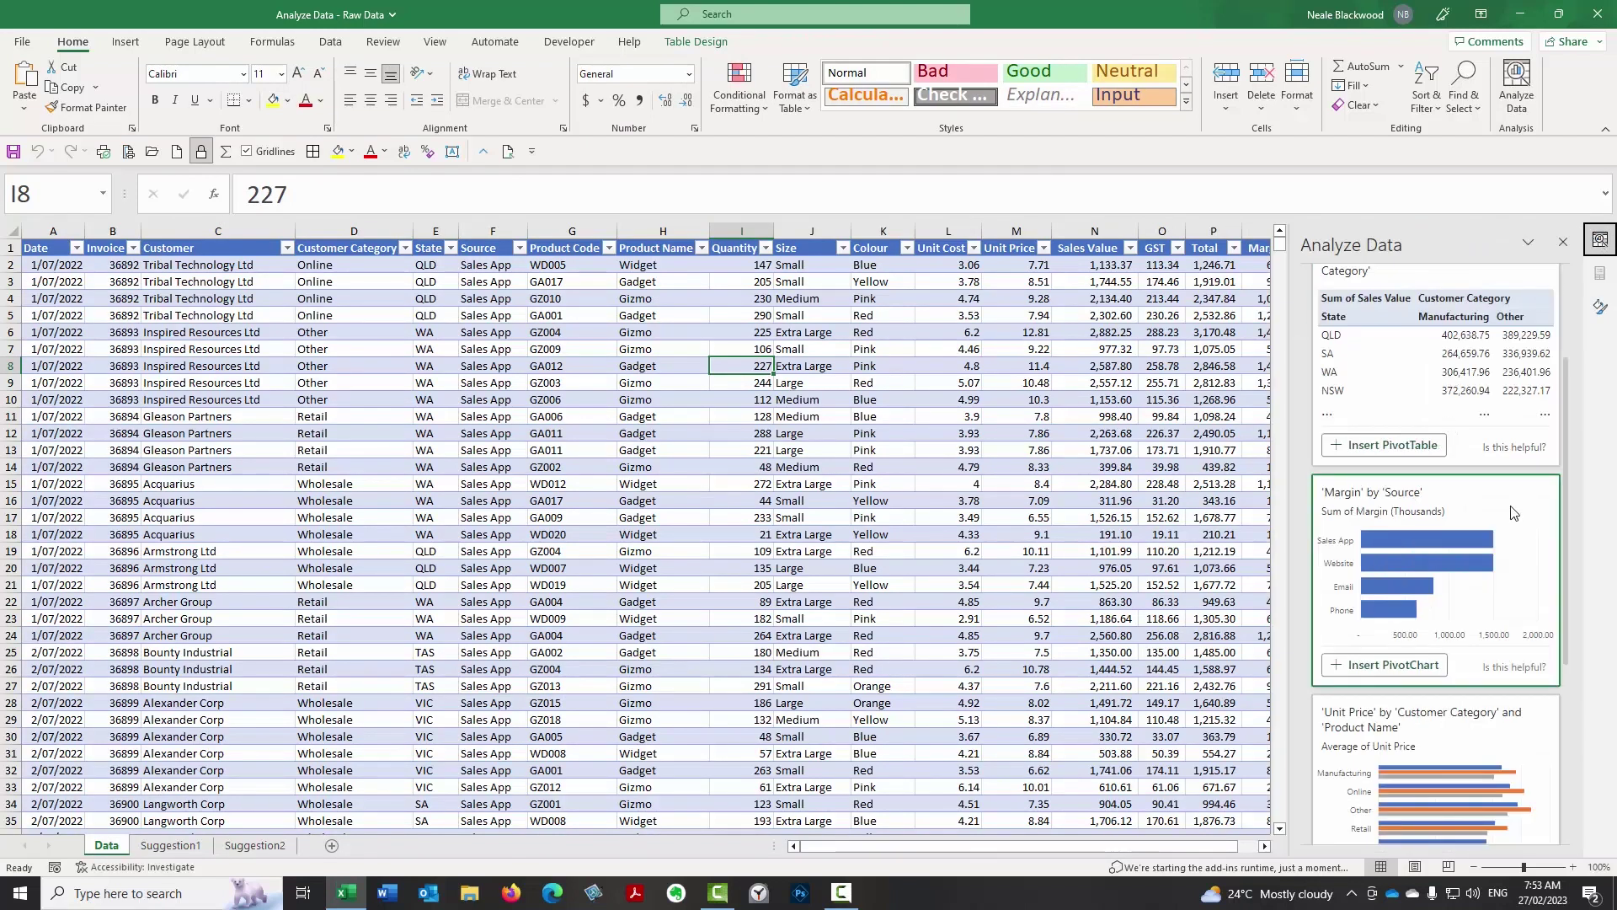
pyautogui.scroll(-3, 1512, 513)
pyautogui.scroll(-1, 1512, 513)
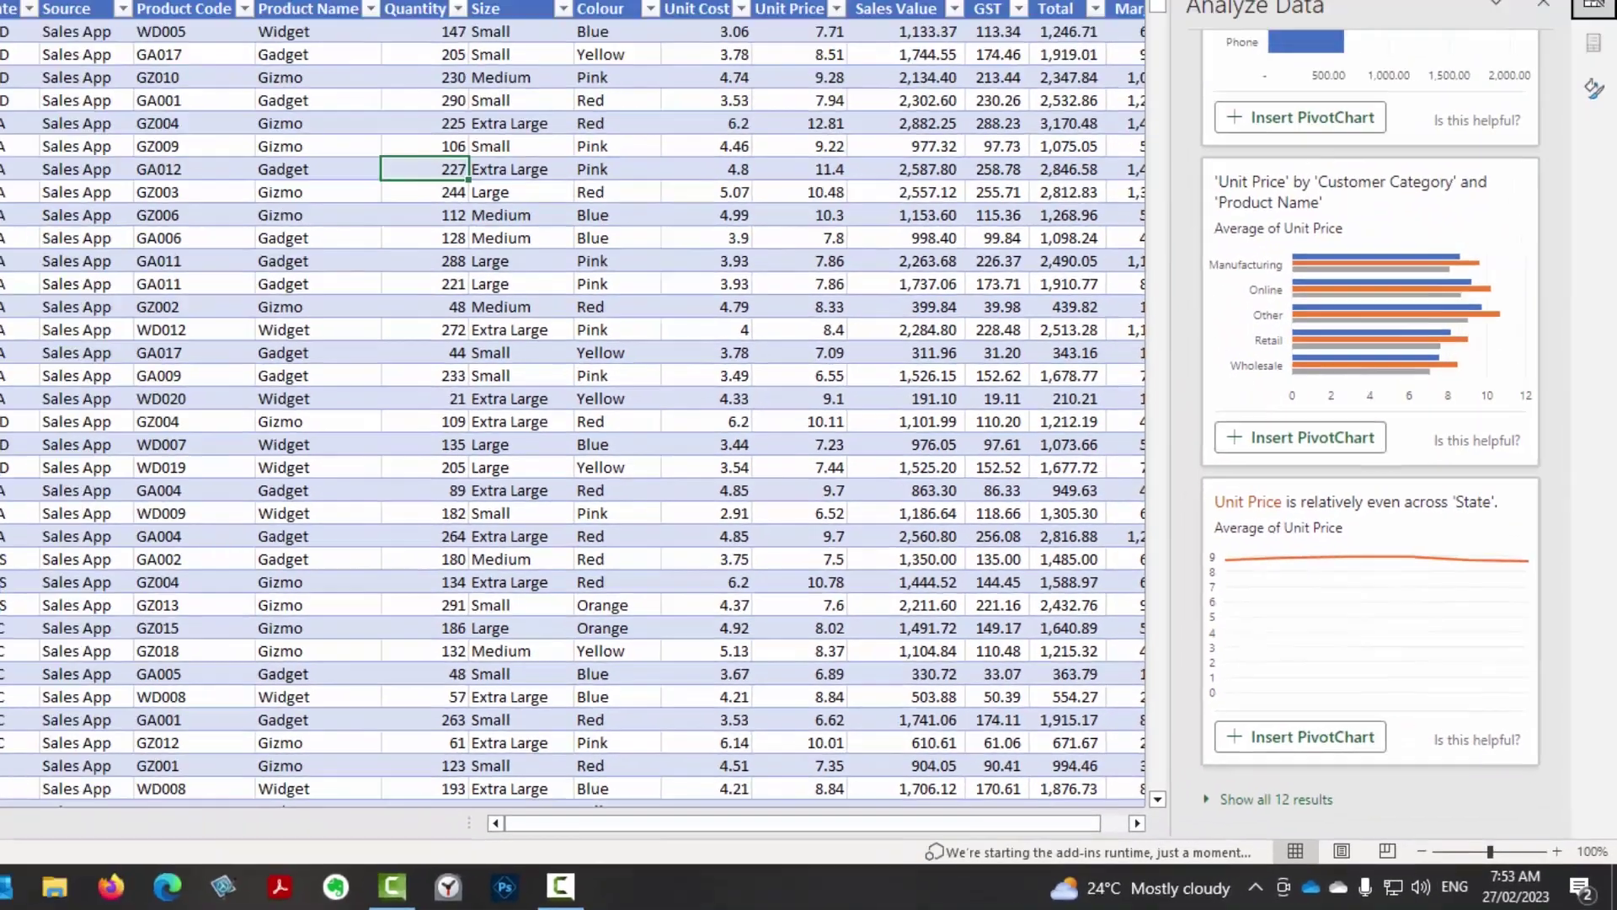
# Compare status-bar statistics for the whole Unit Price and Quantity columns.
pyautogui.hotkey('ctrl', 'space')
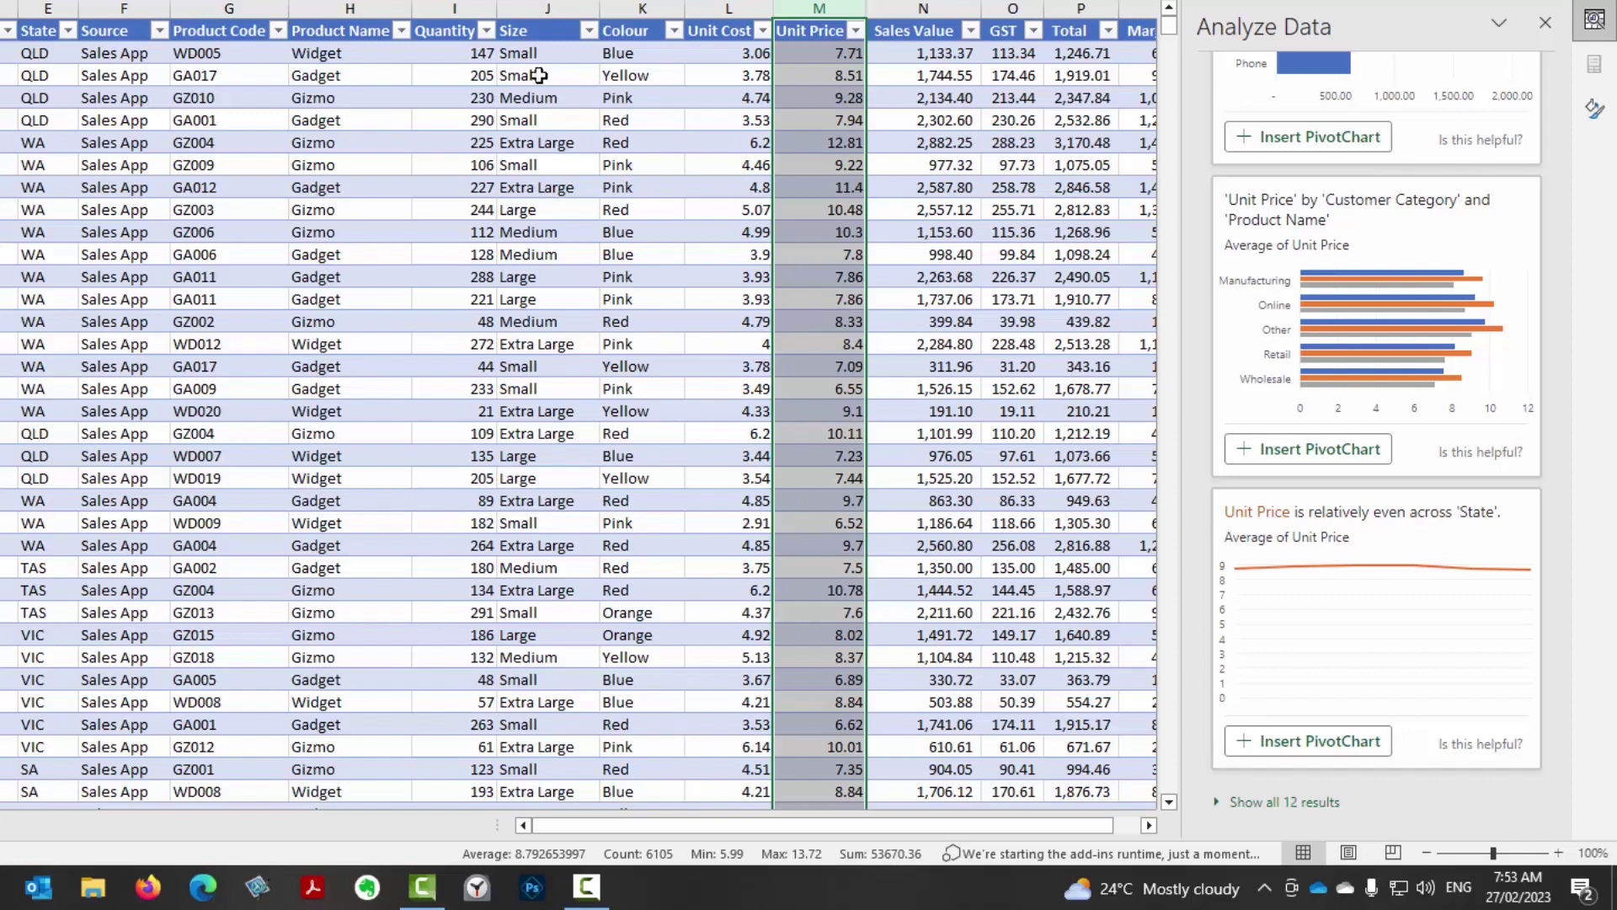
pyautogui.click(455, 8)
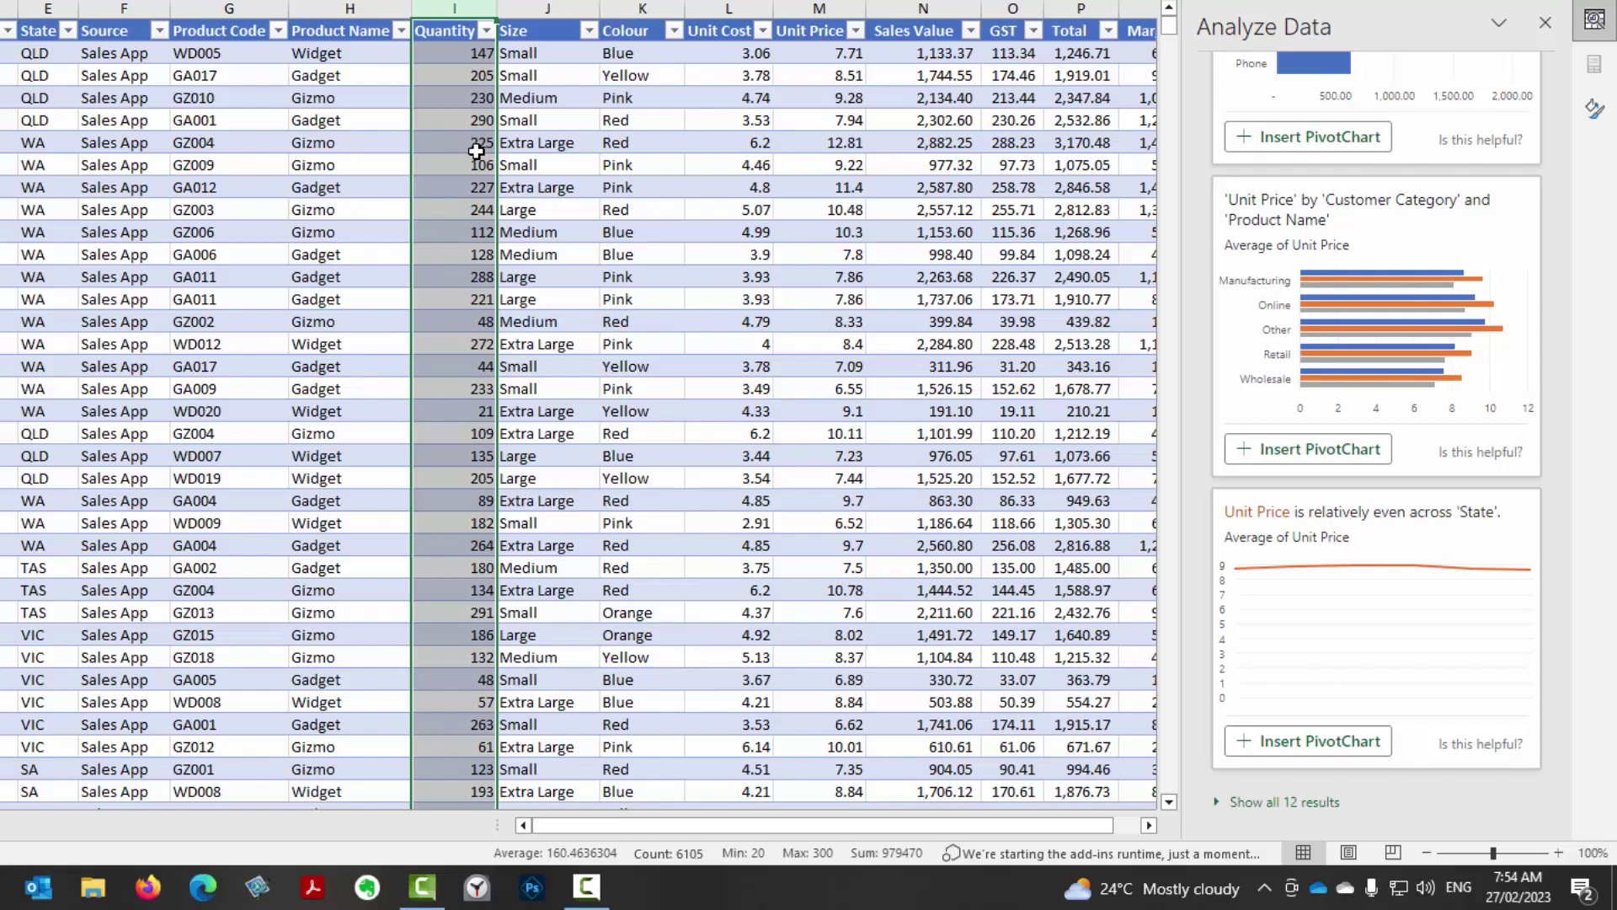
pyautogui.click(810, 10)
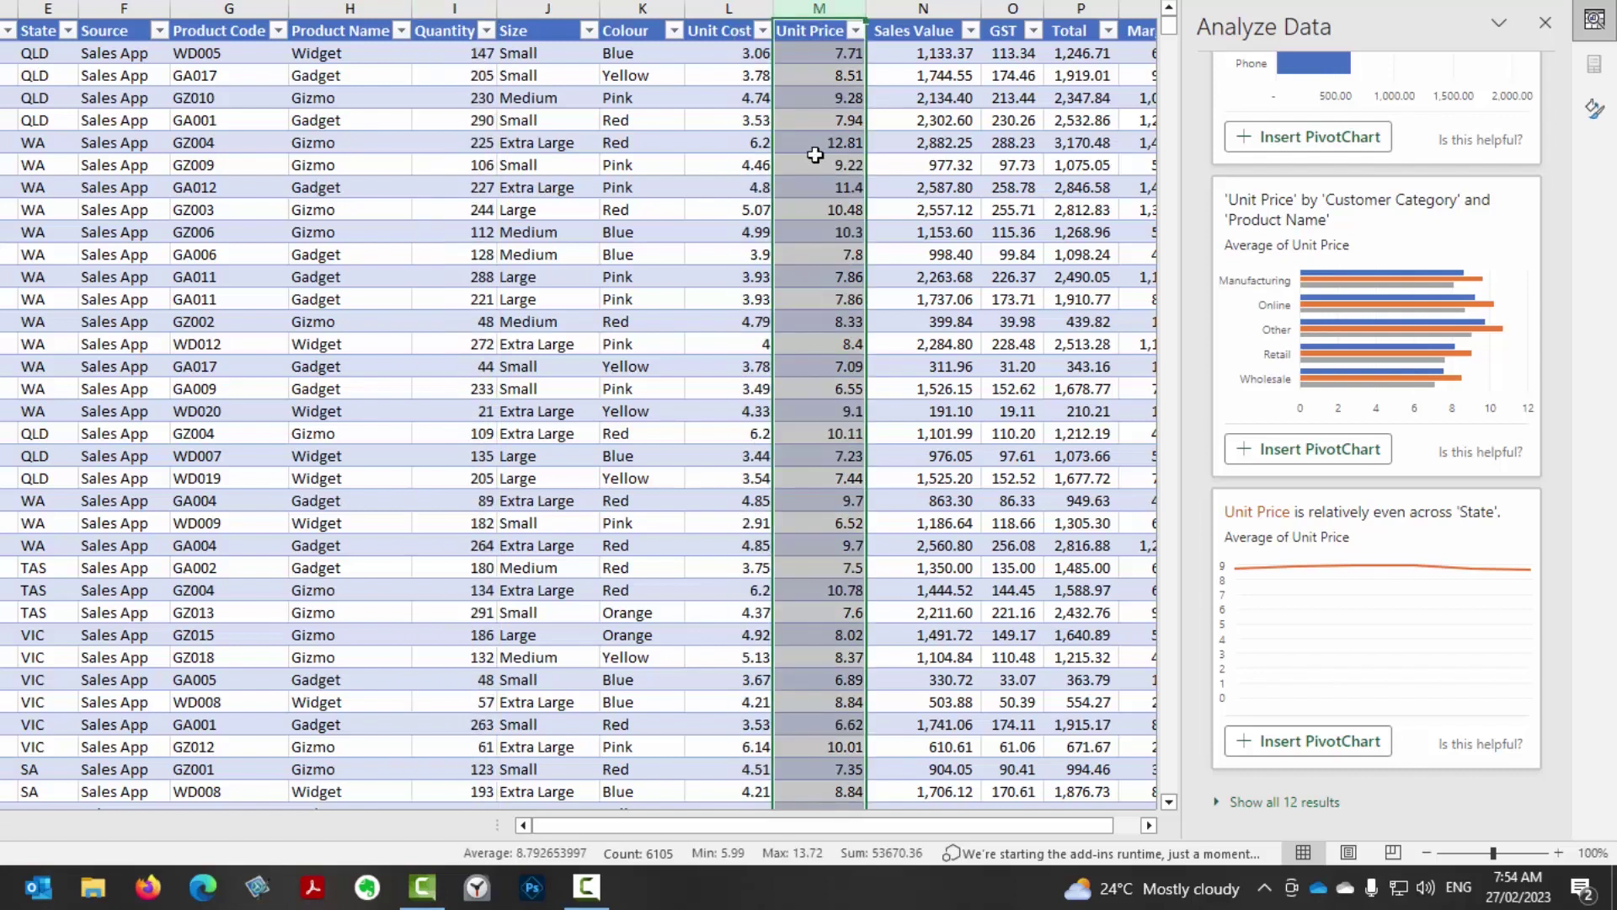
pyautogui.click(804, 147)
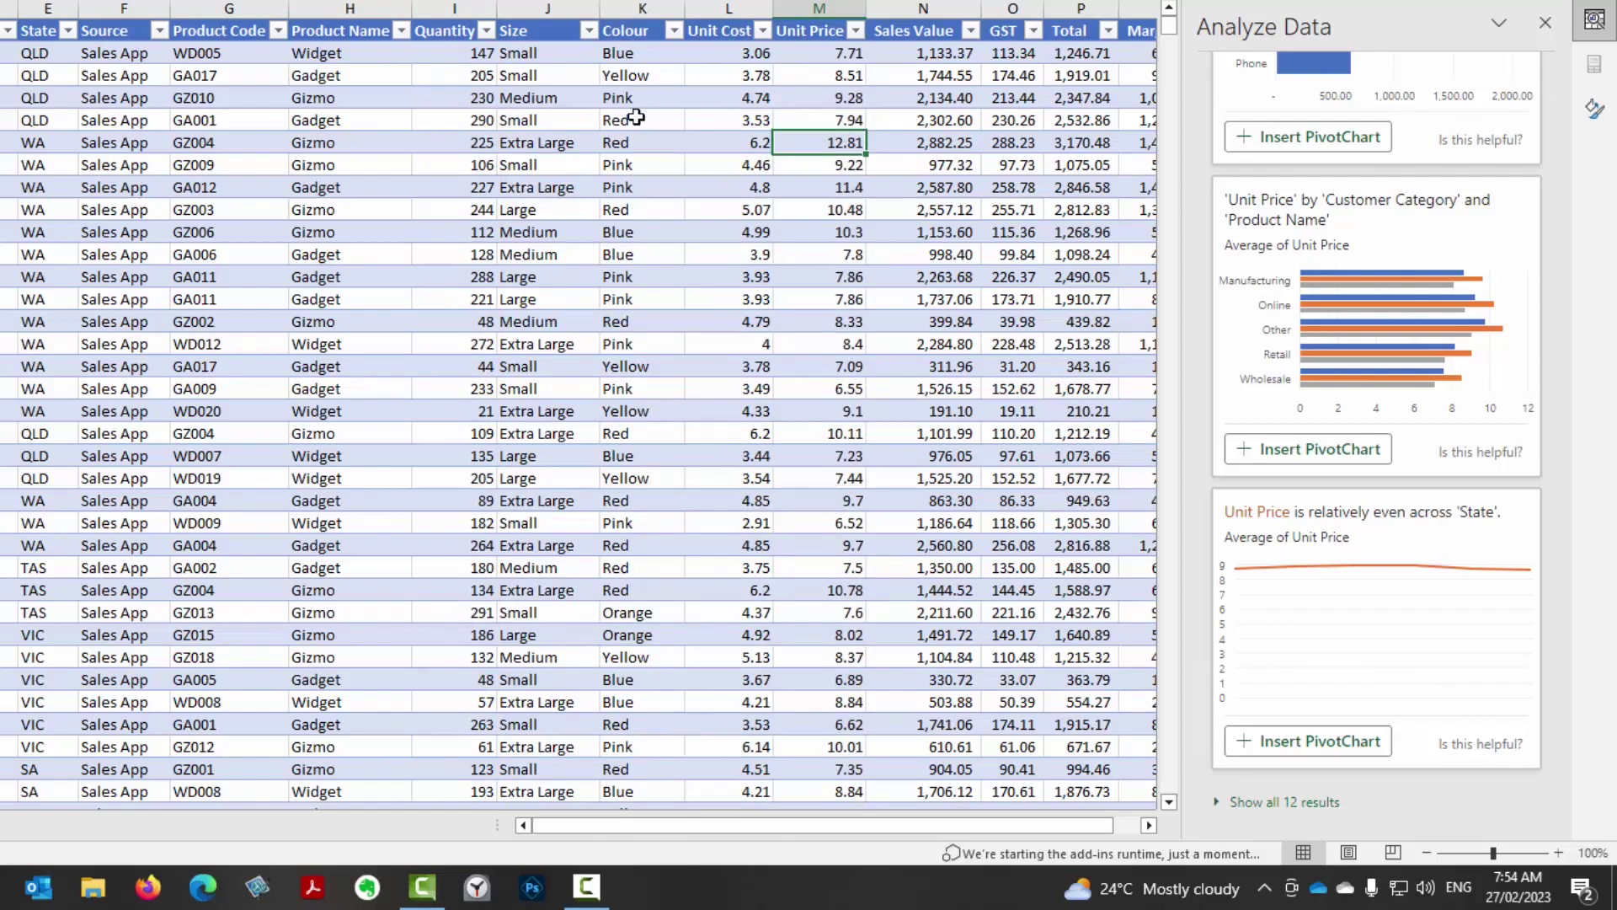
pyautogui.click(472, 123)
pyautogui.click(453, 9)
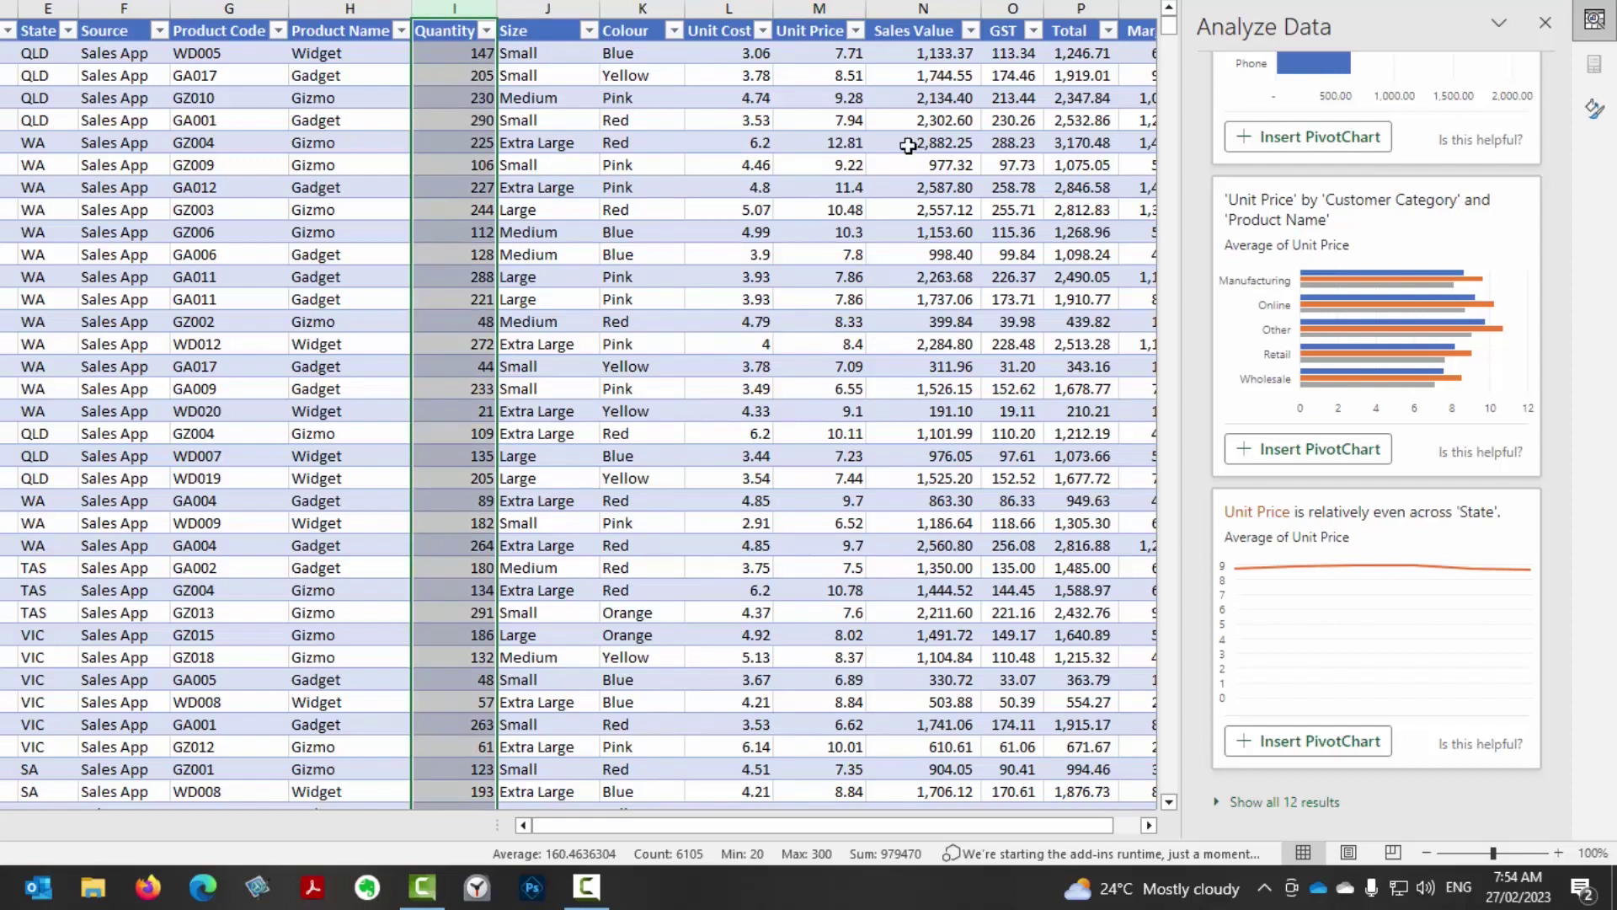
pyautogui.click(842, 145)
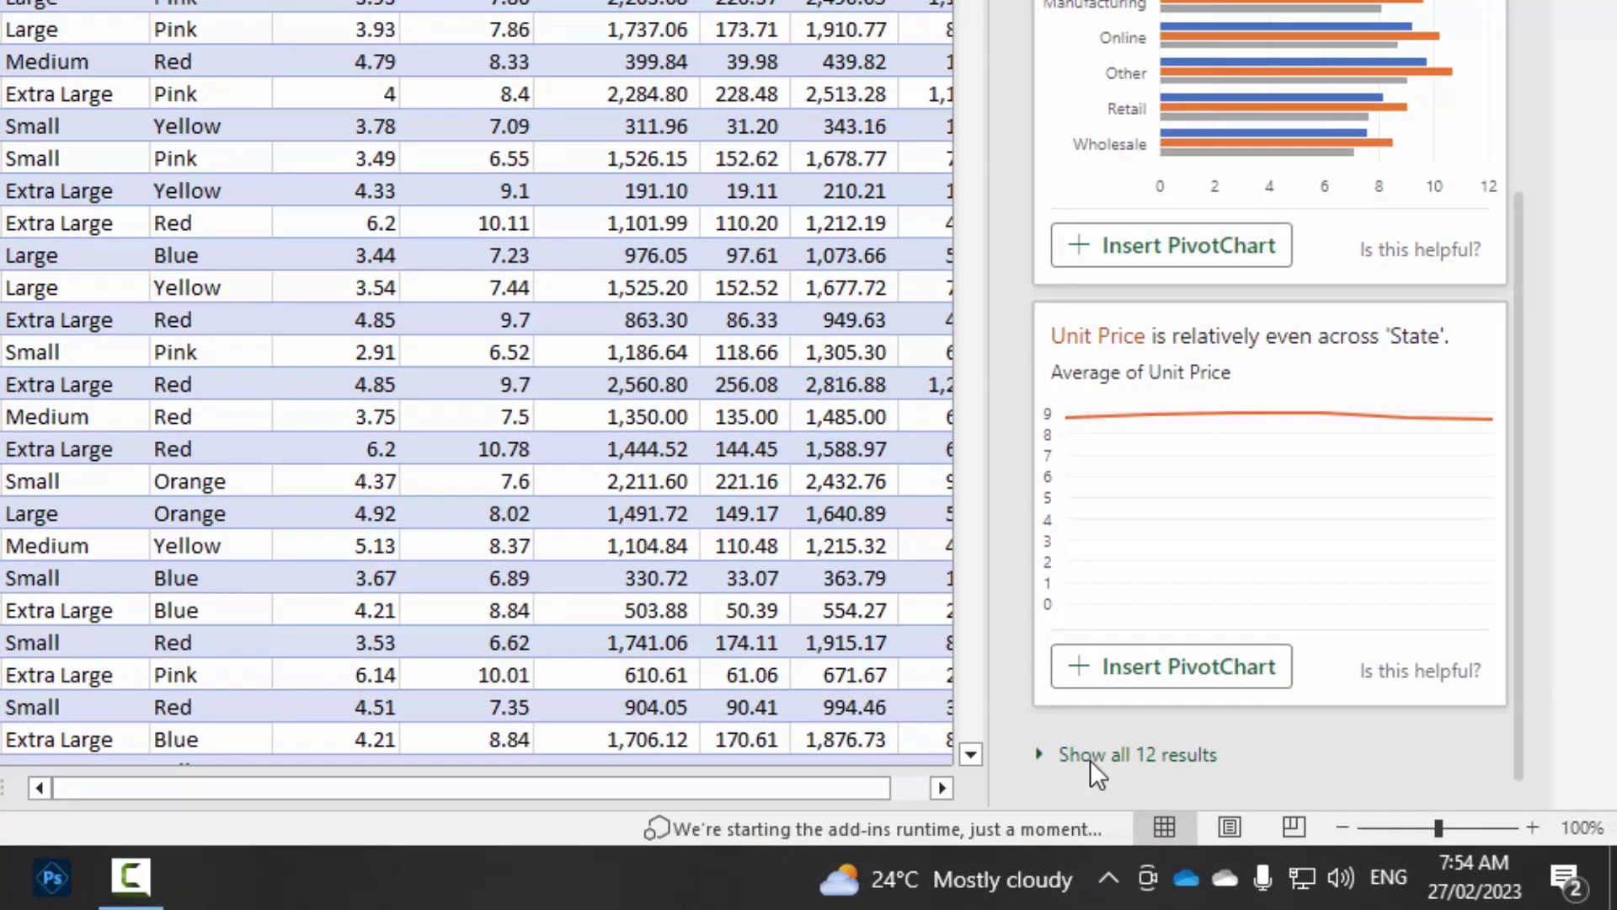
pyautogui.click(1091, 756)
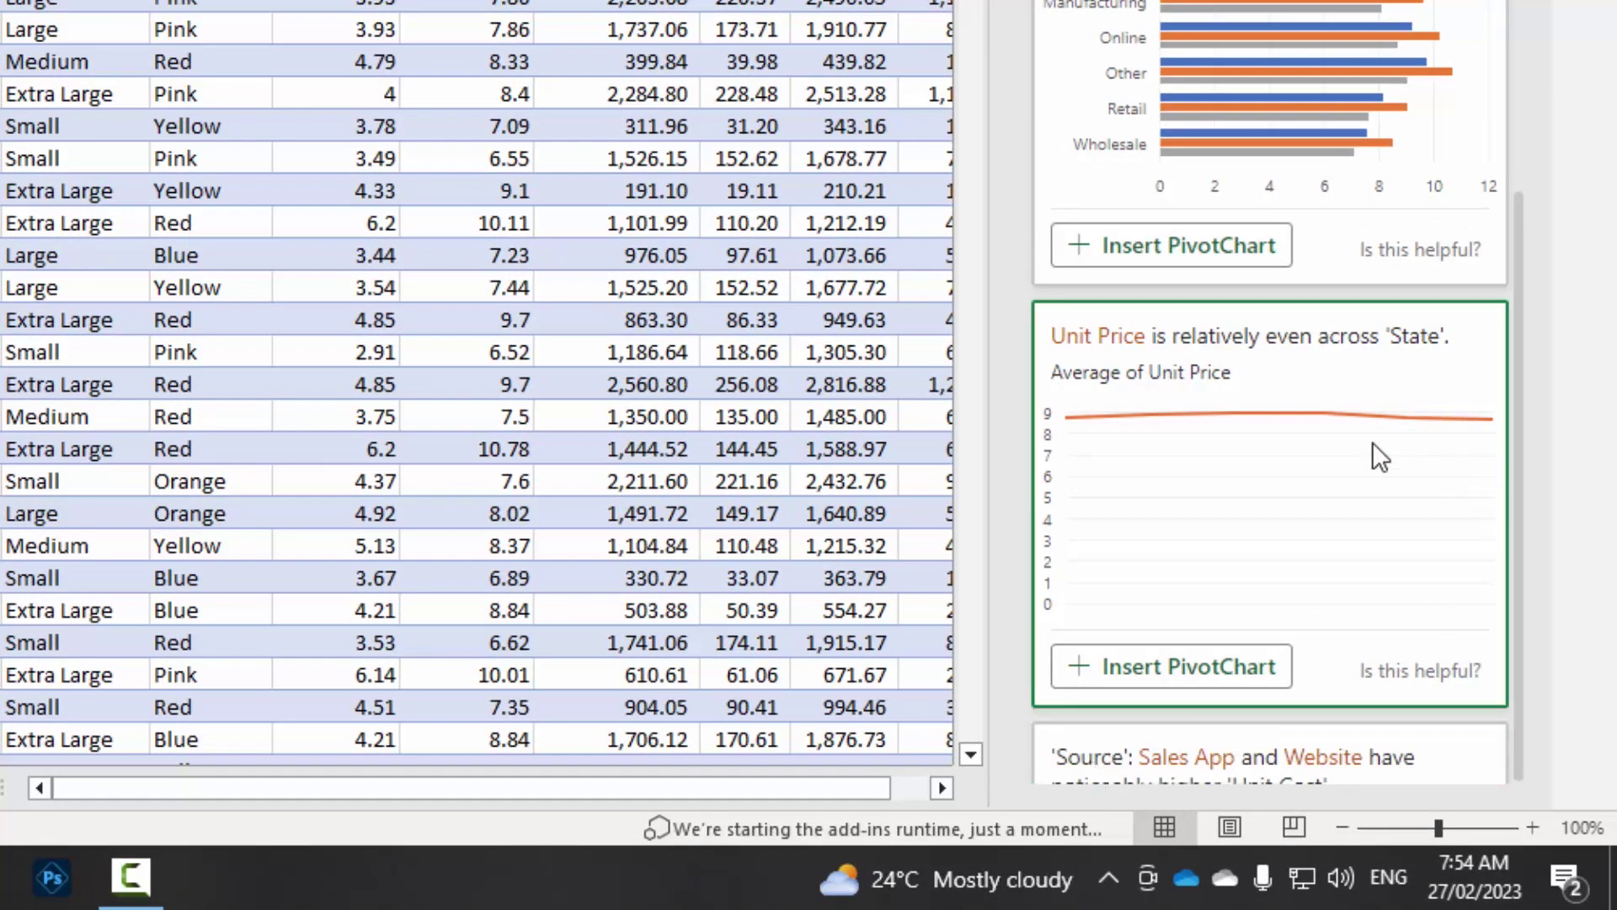
pyautogui.scroll(-10, 1371, 442)
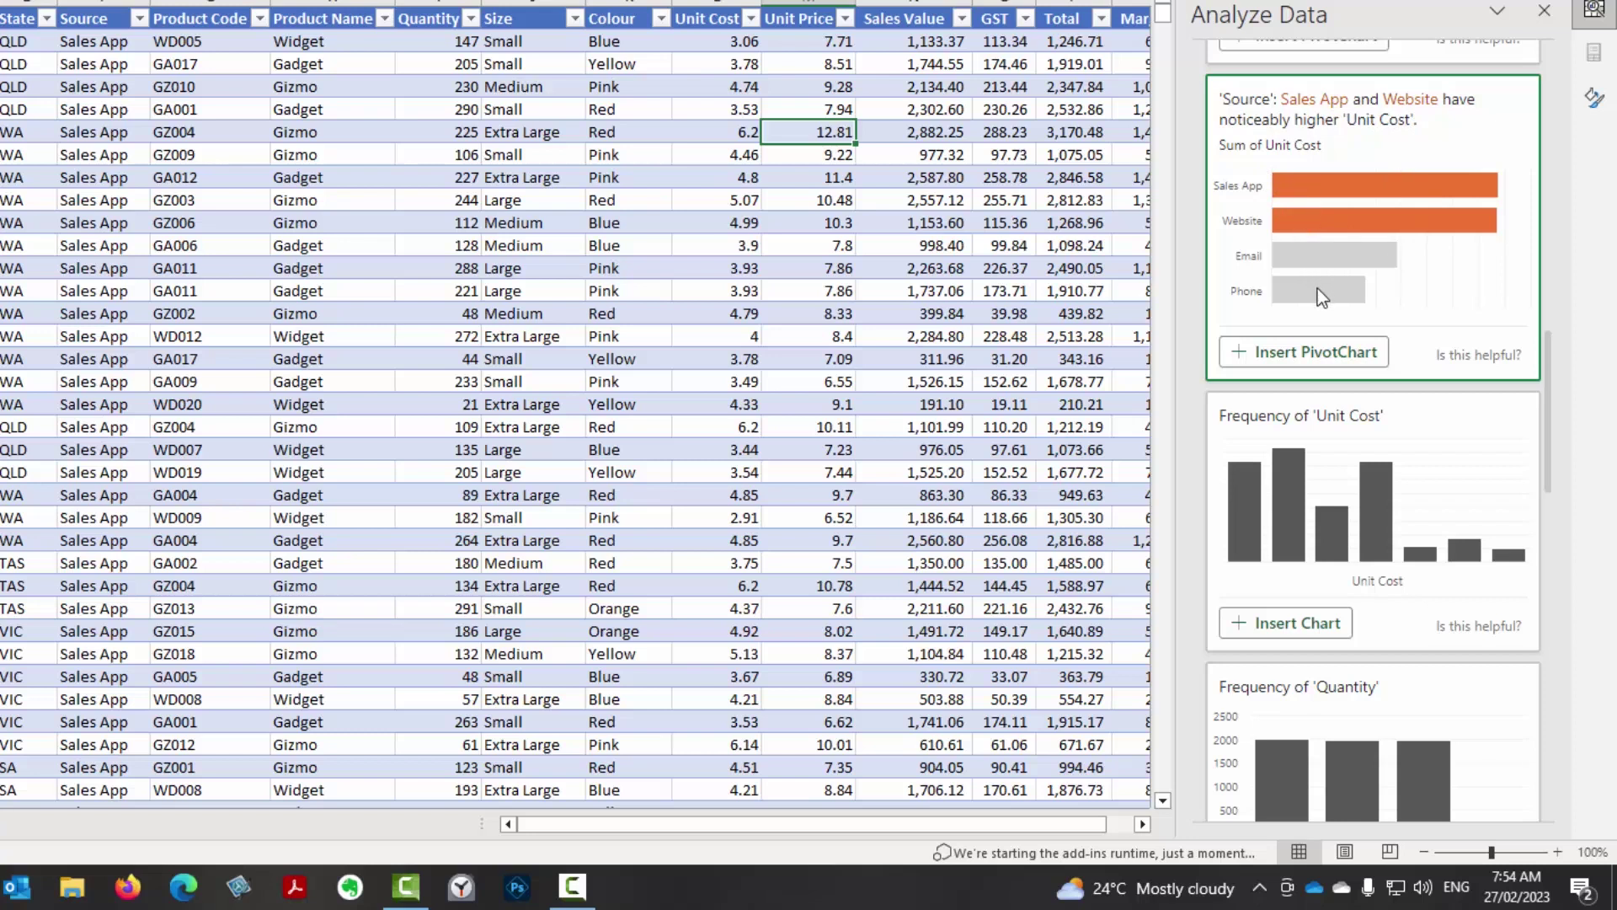
pyautogui.scroll(-3, 1413, 438)
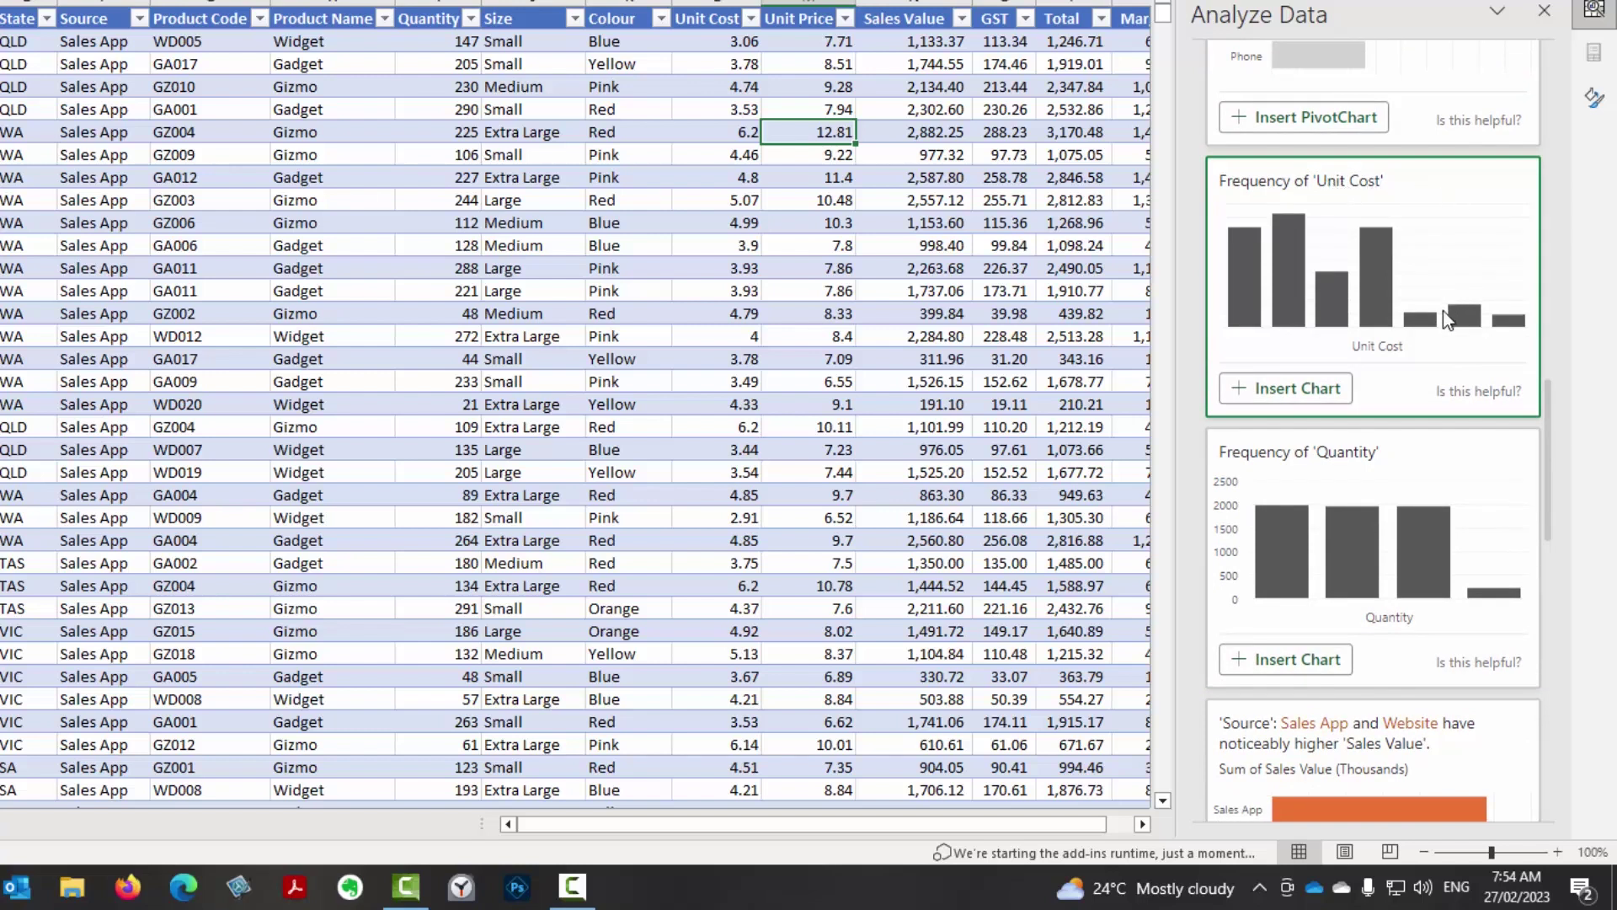
pyautogui.scroll(-3, 1447, 322)
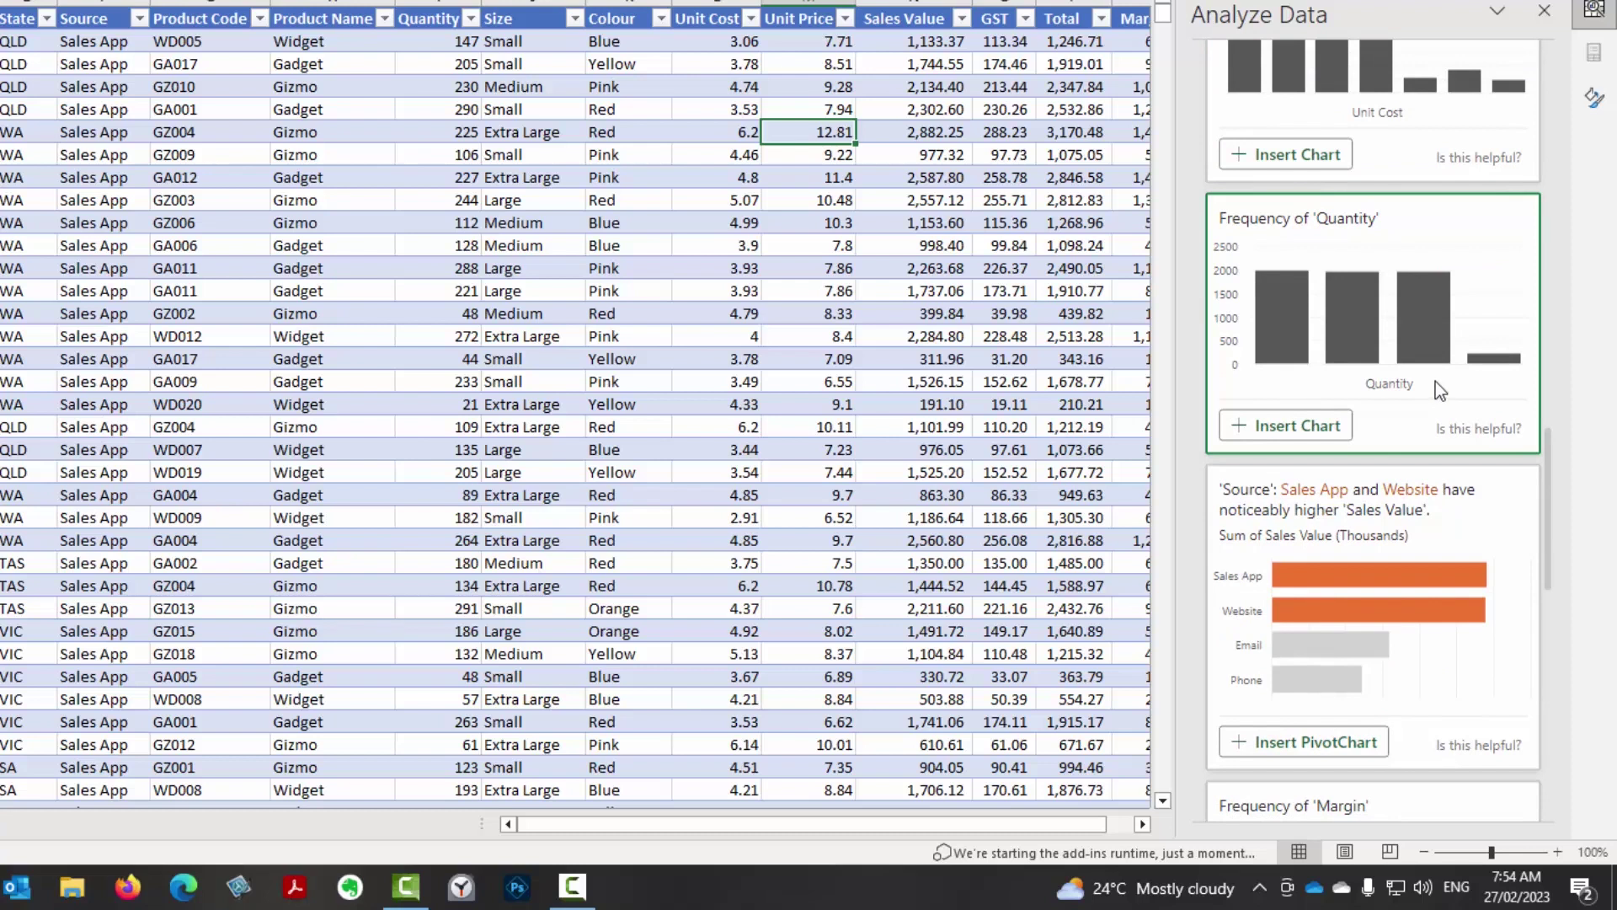
pyautogui.scroll(-2, 1435, 381)
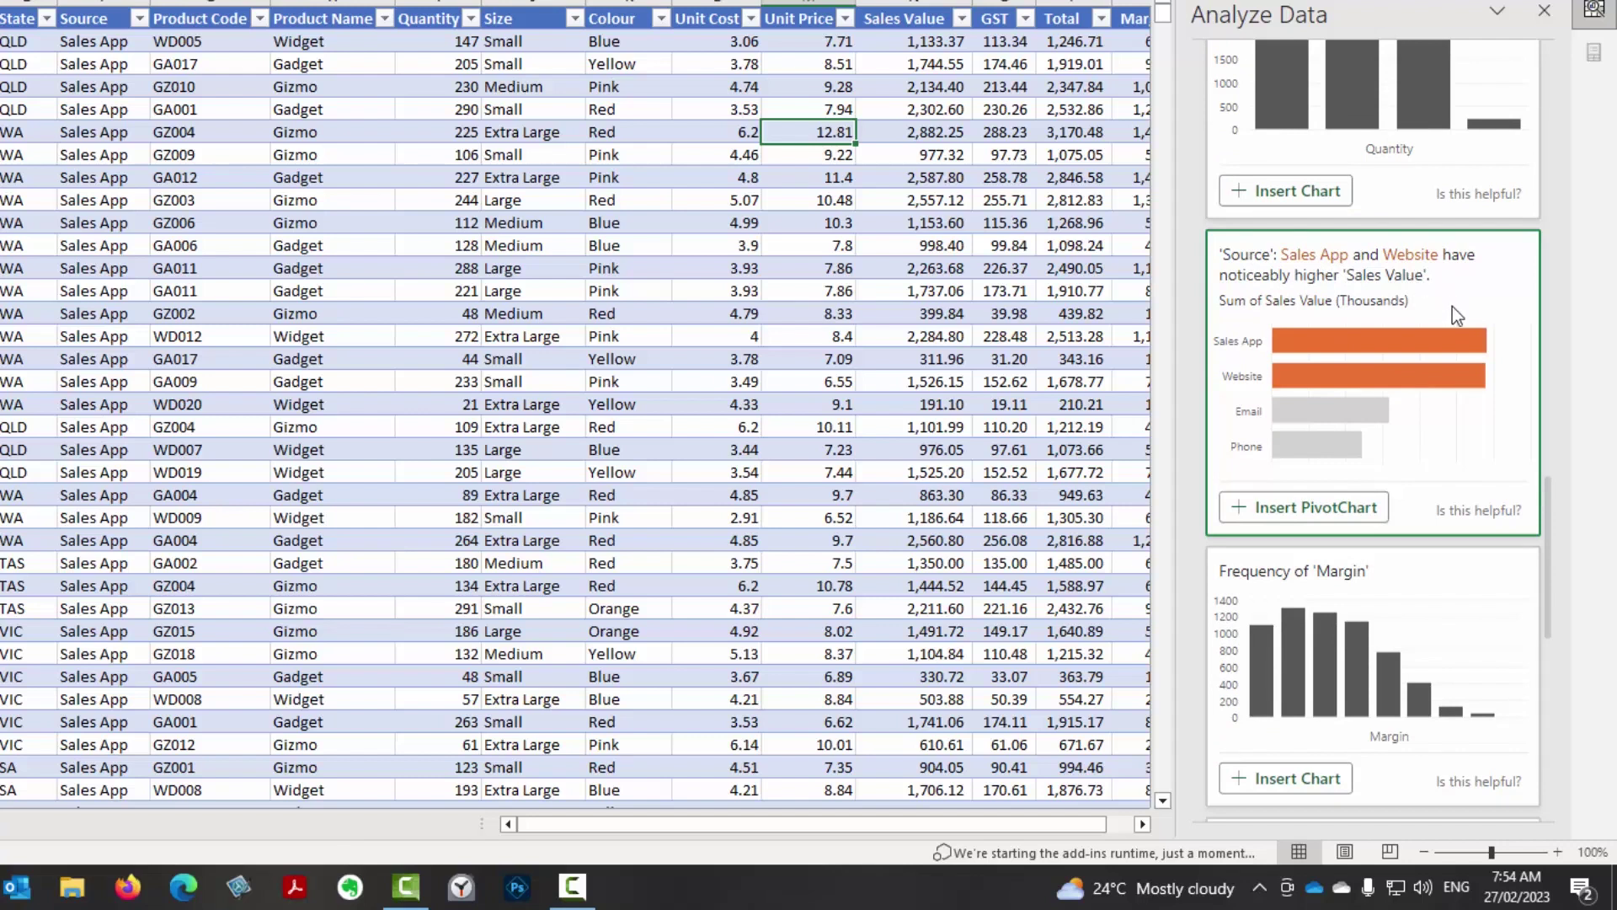
pyautogui.scroll(7, 1452, 307)
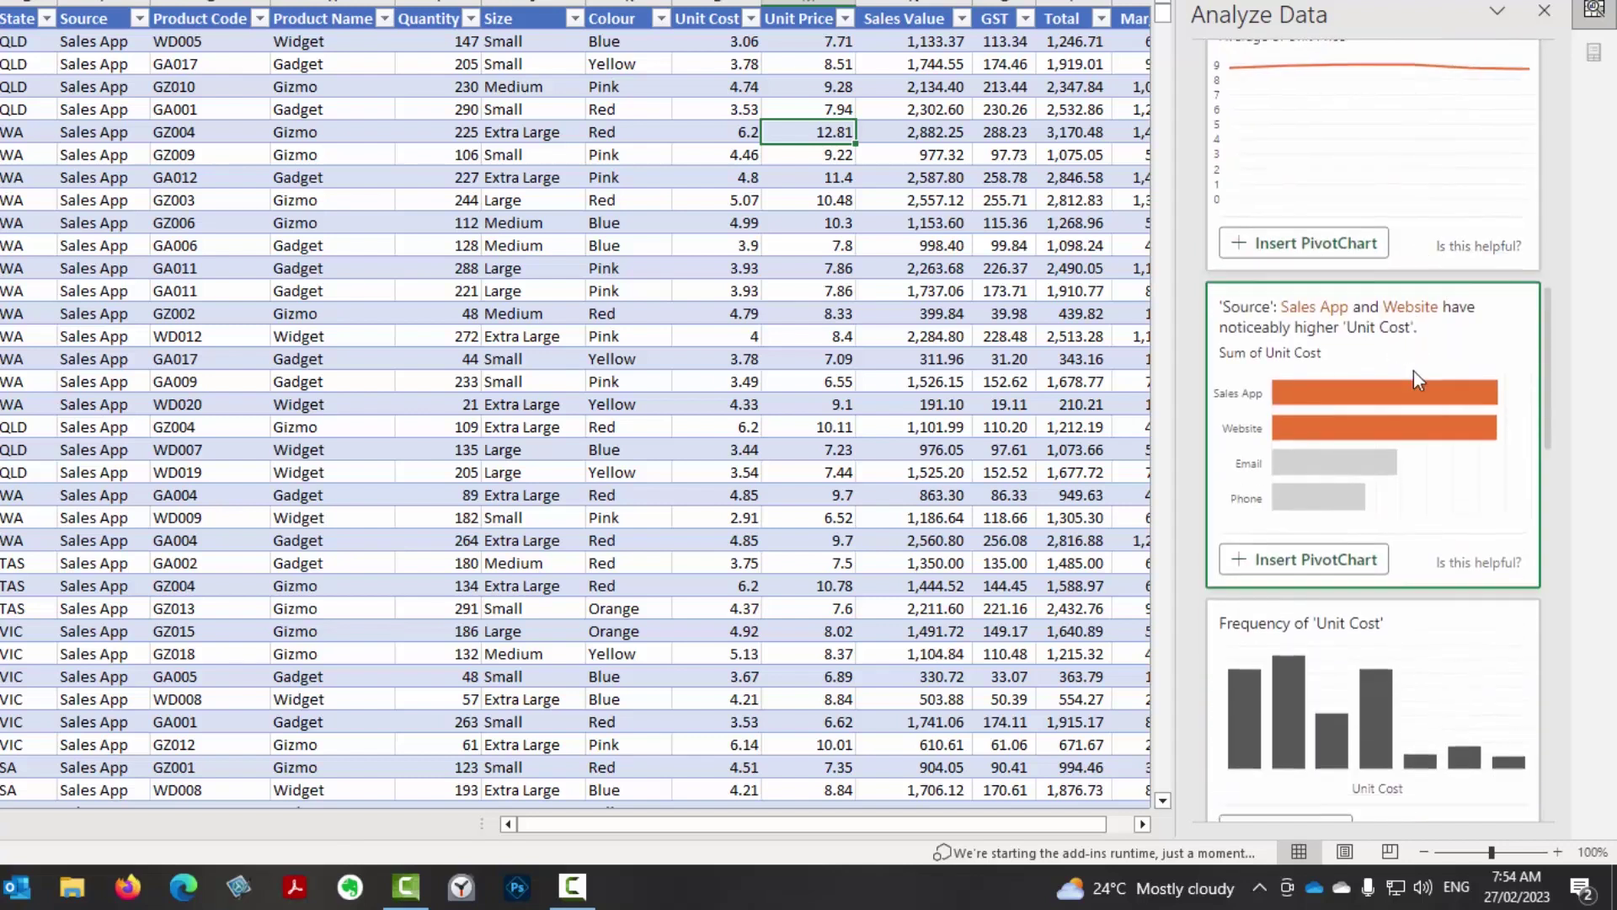
pyautogui.scroll(-10, 1413, 370)
pyautogui.scroll(-1, 1415, 380)
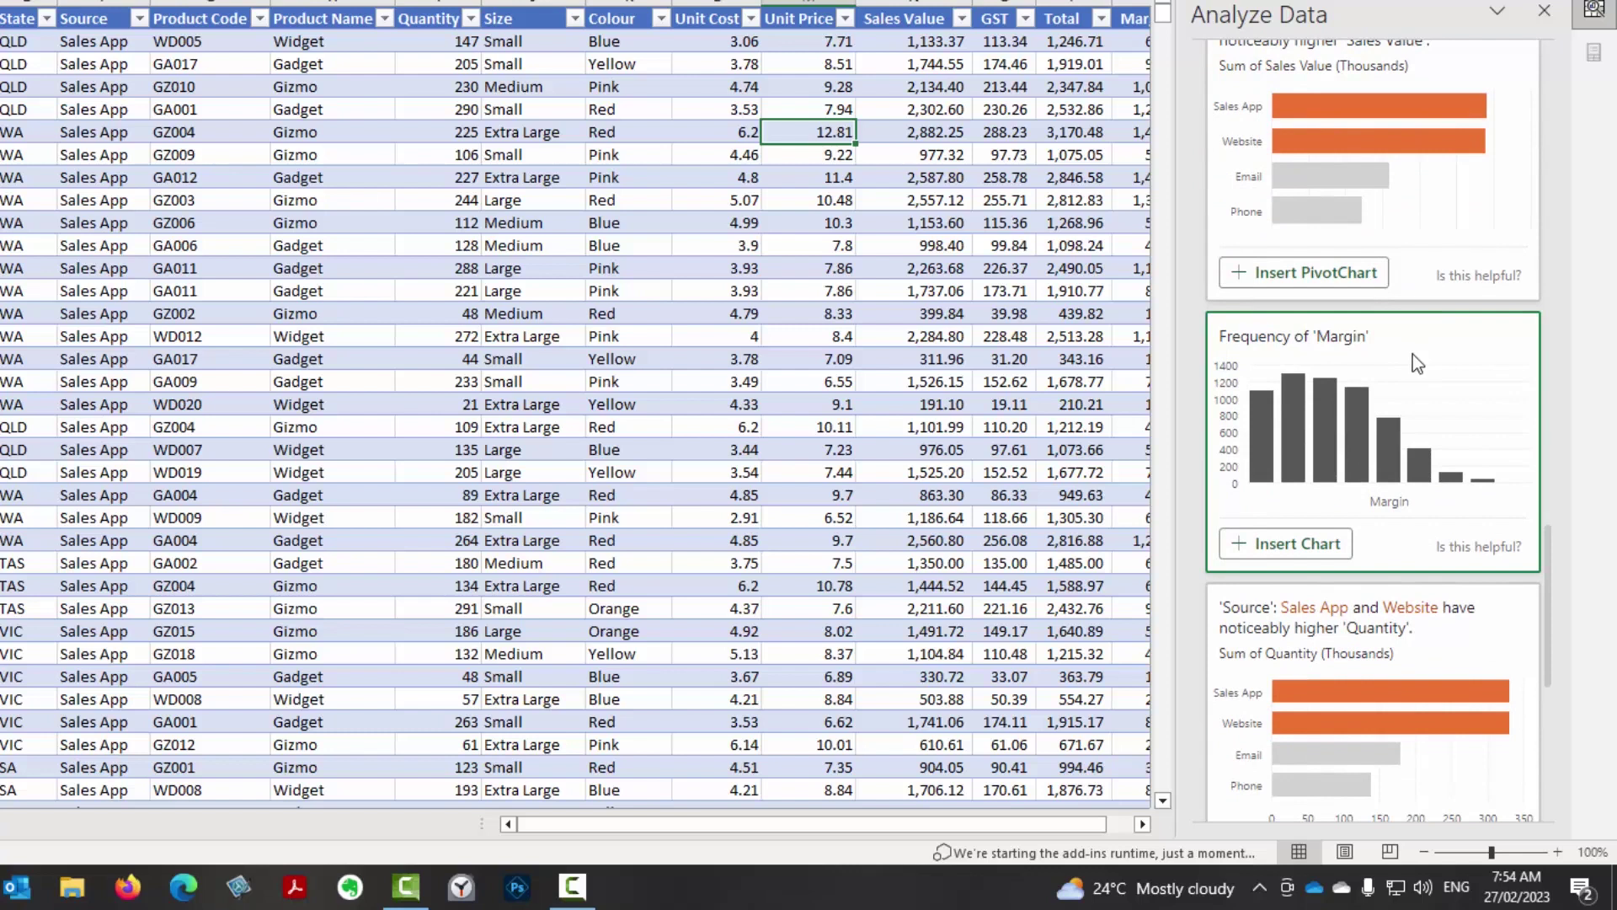
pyautogui.scroll(-3, 1412, 354)
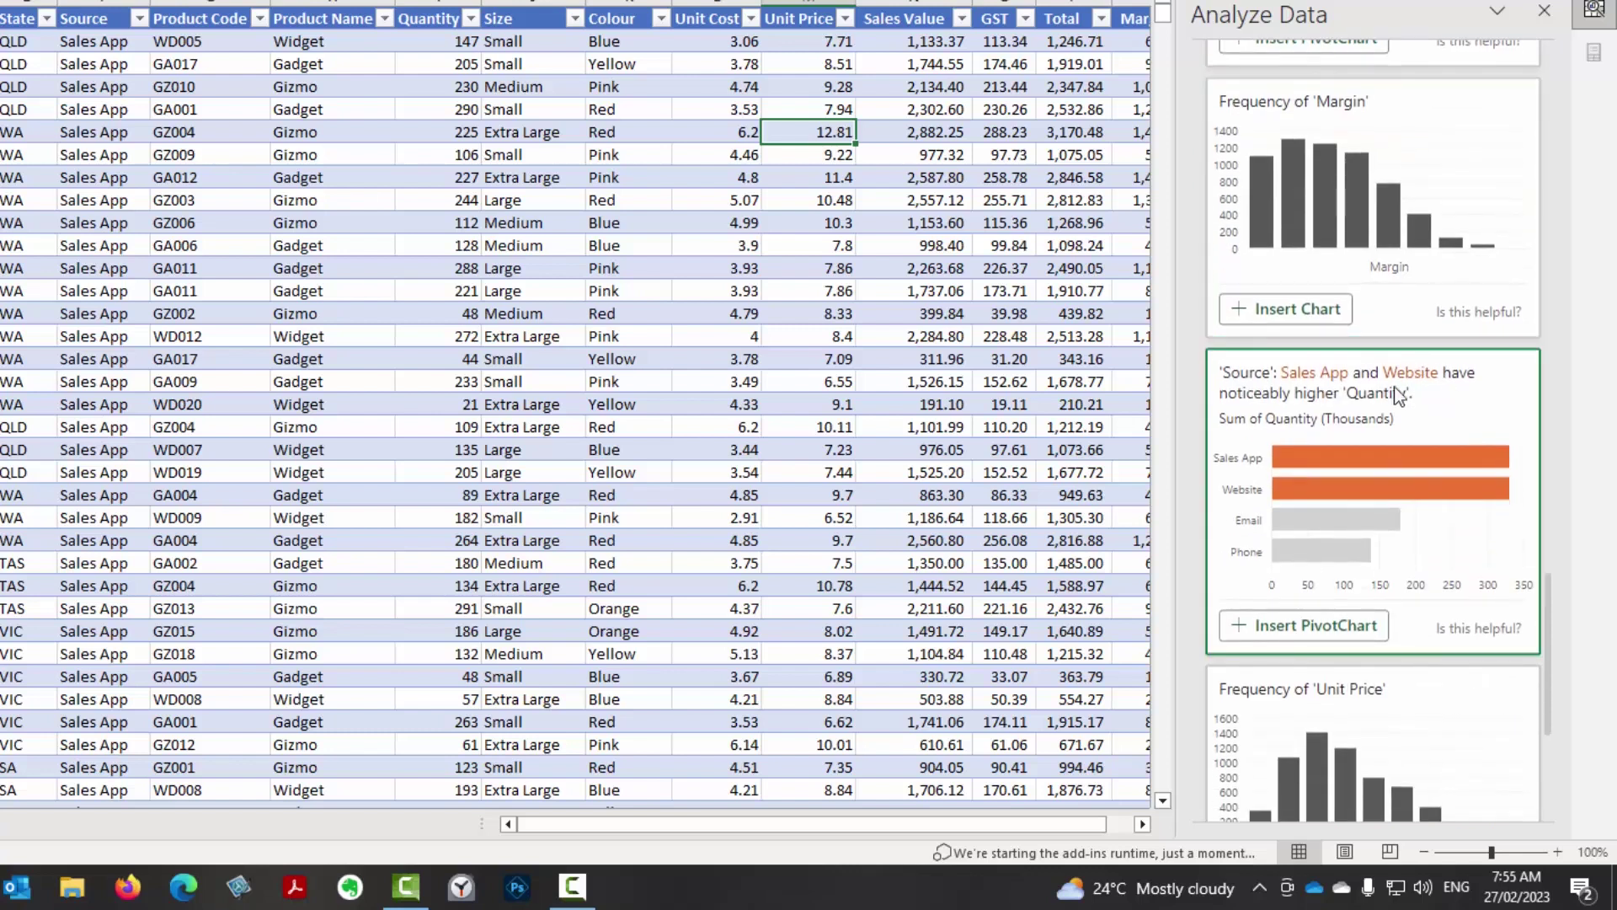
pyautogui.scroll(-3, 1398, 387)
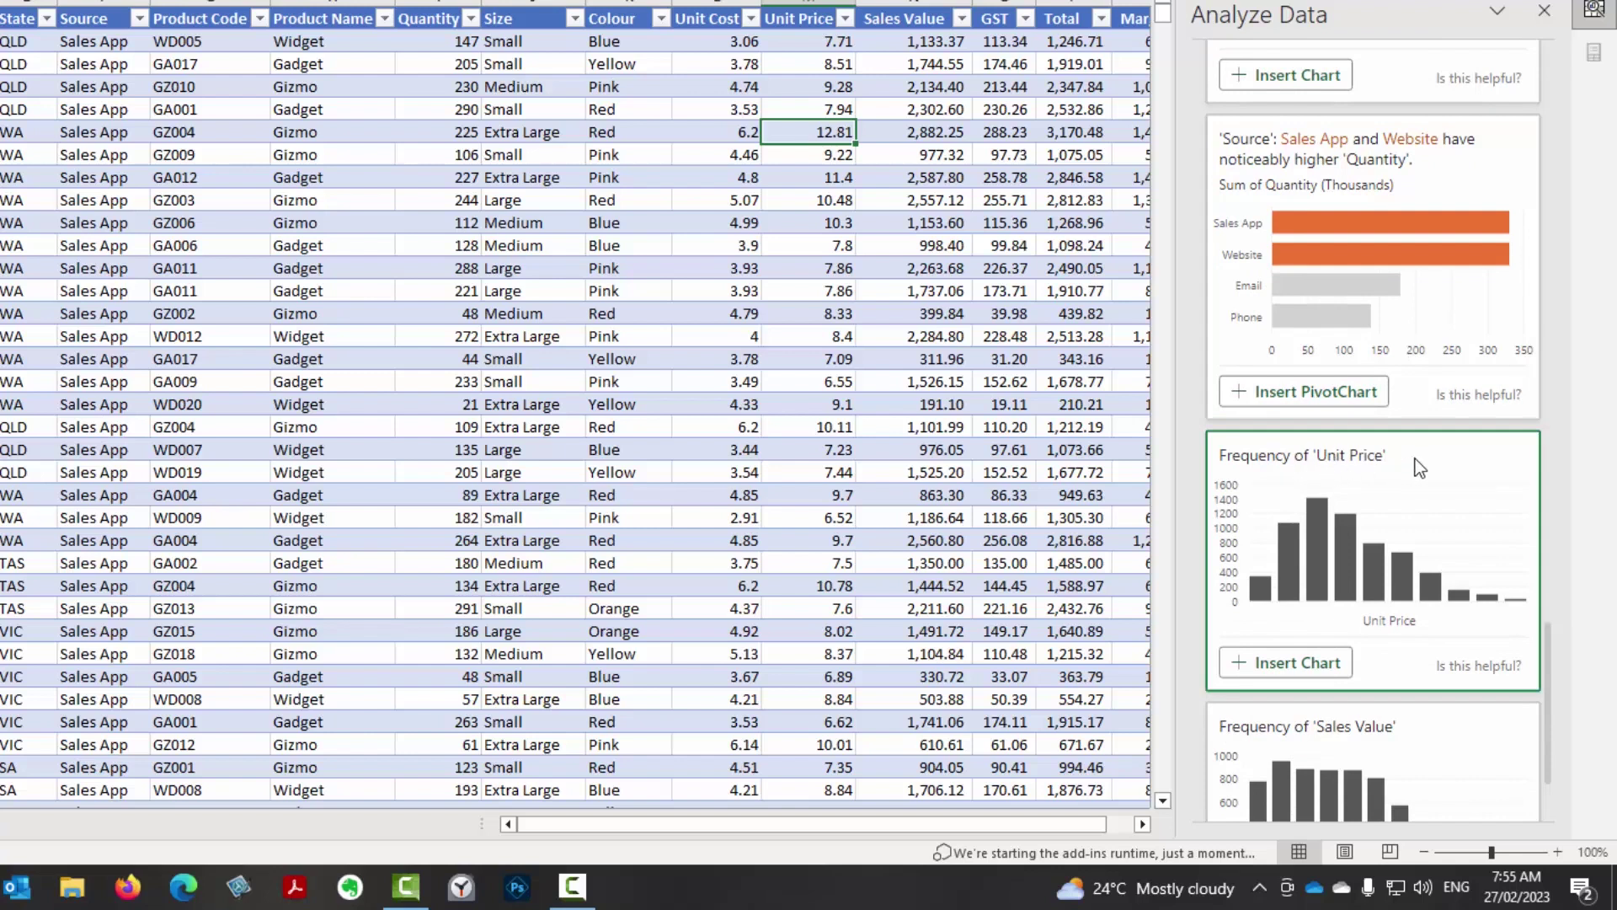
pyautogui.scroll(-2, 1415, 458)
pyautogui.scroll(5, 1435, 462)
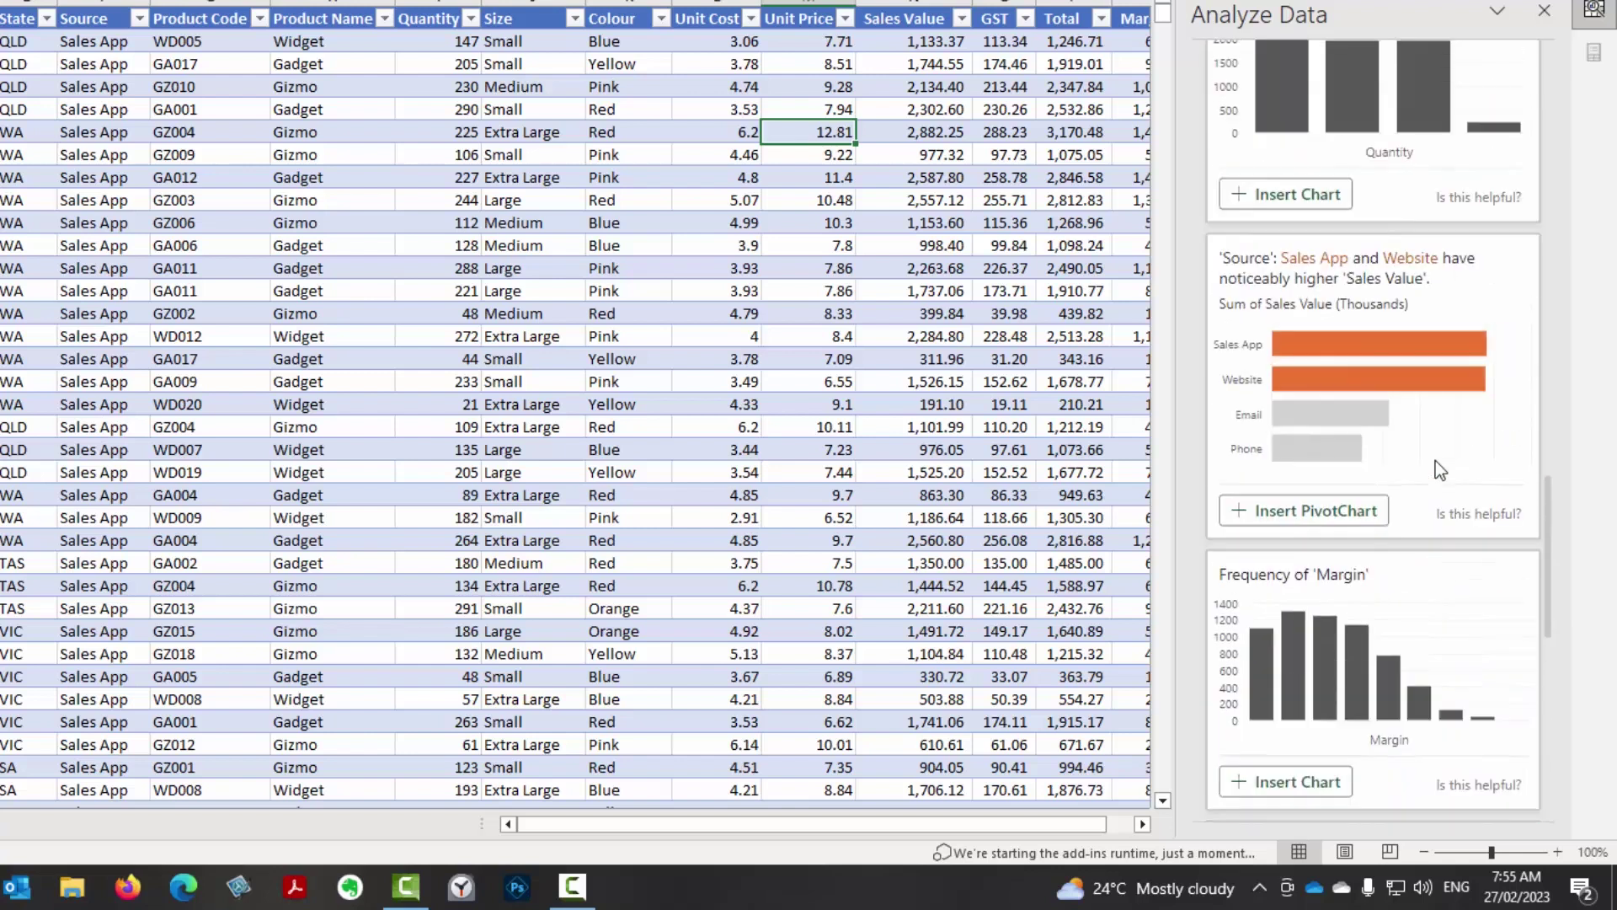
pyautogui.scroll(3, 1435, 462)
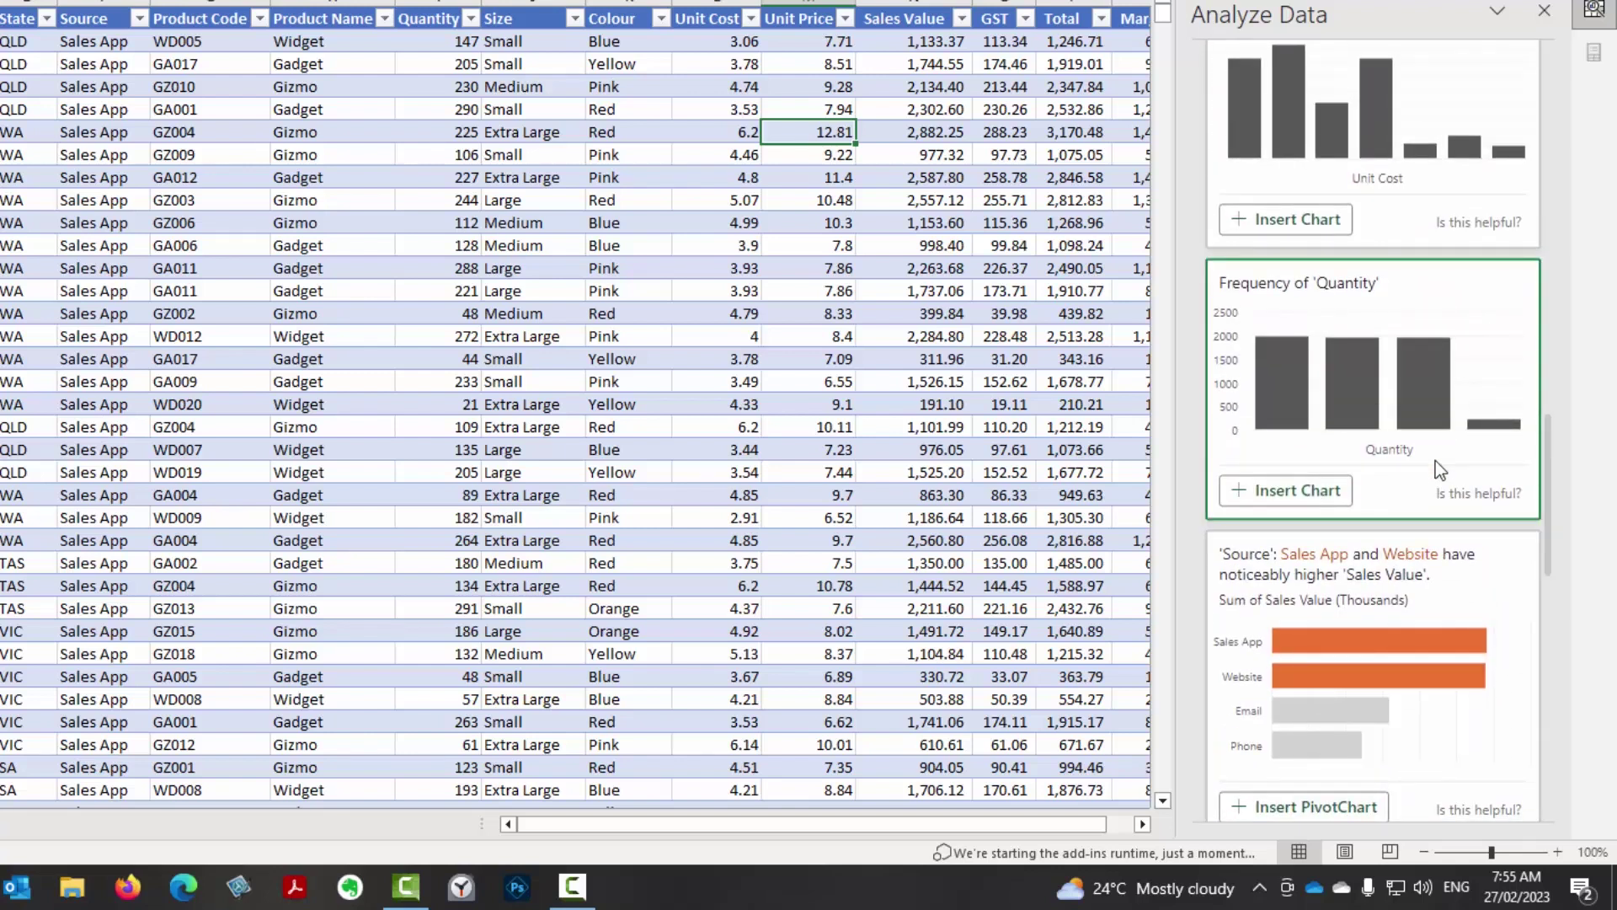
pyautogui.scroll(3, 1436, 462)
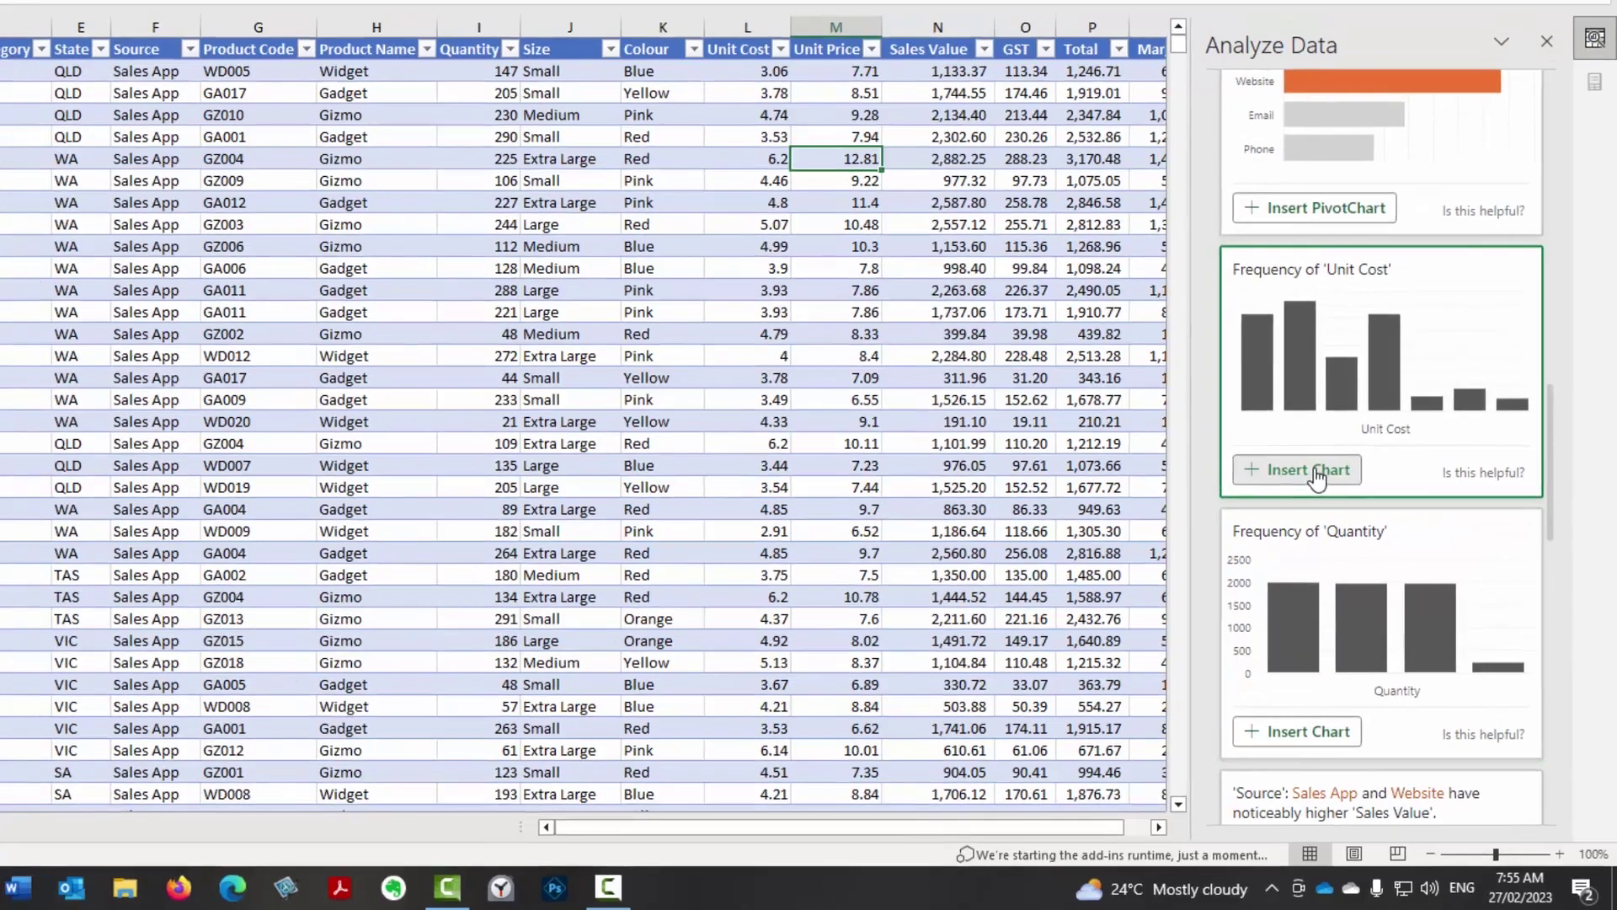
# Insert the Frequency of Unit Cost column chart, binned 2.85 to 7.05, beside the table.
pyautogui.click(1301, 454)
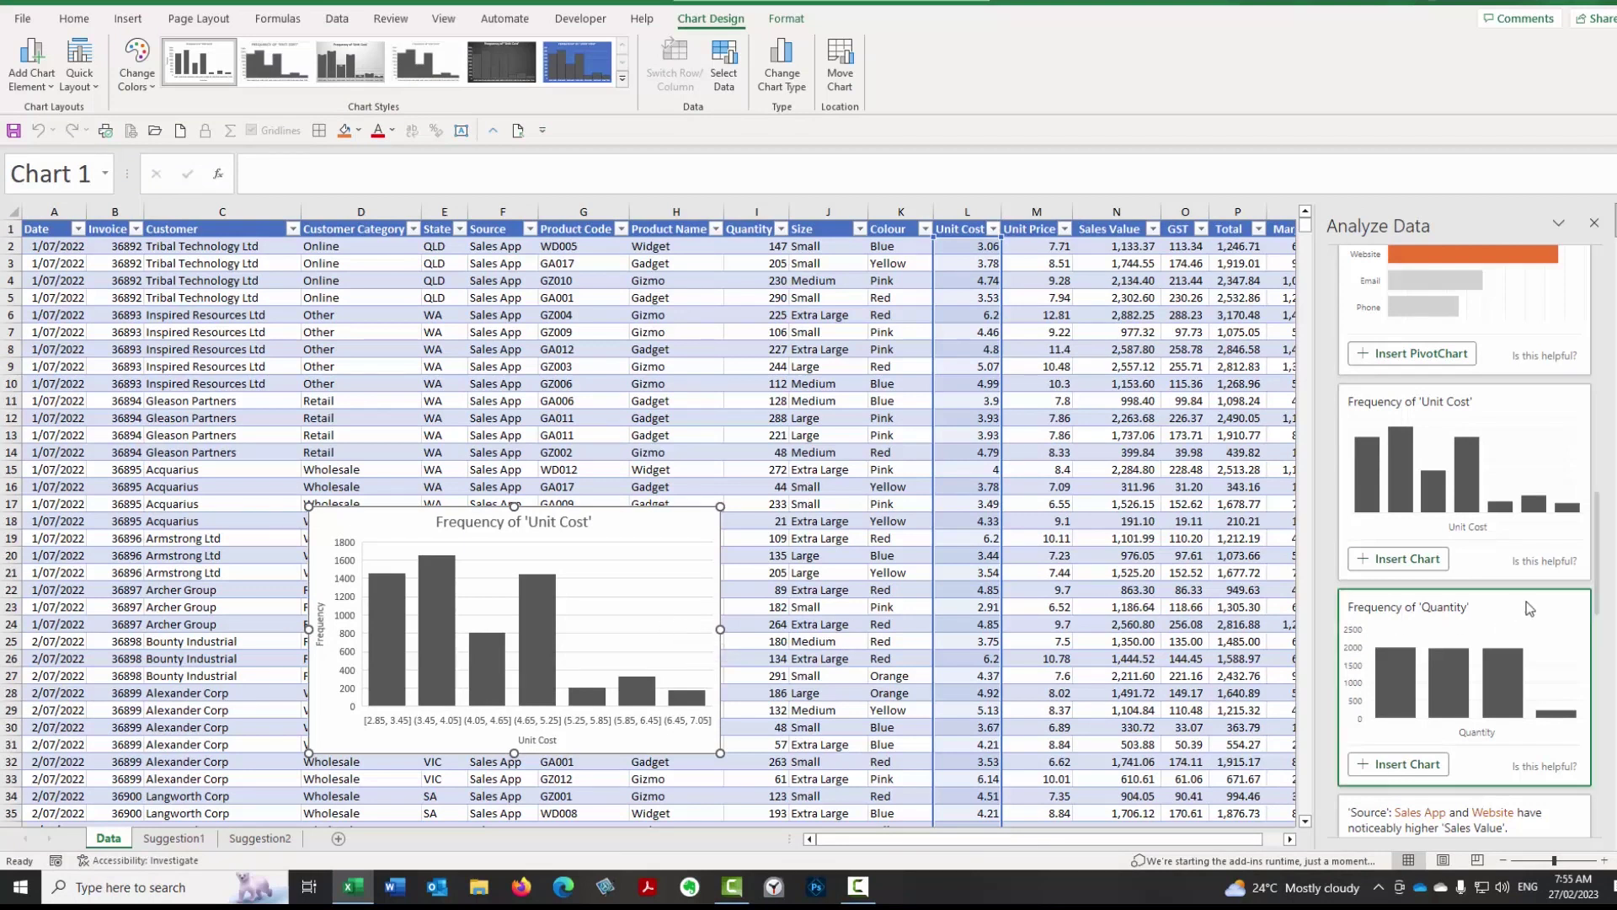
pyautogui.scroll(-4, 1529, 608)
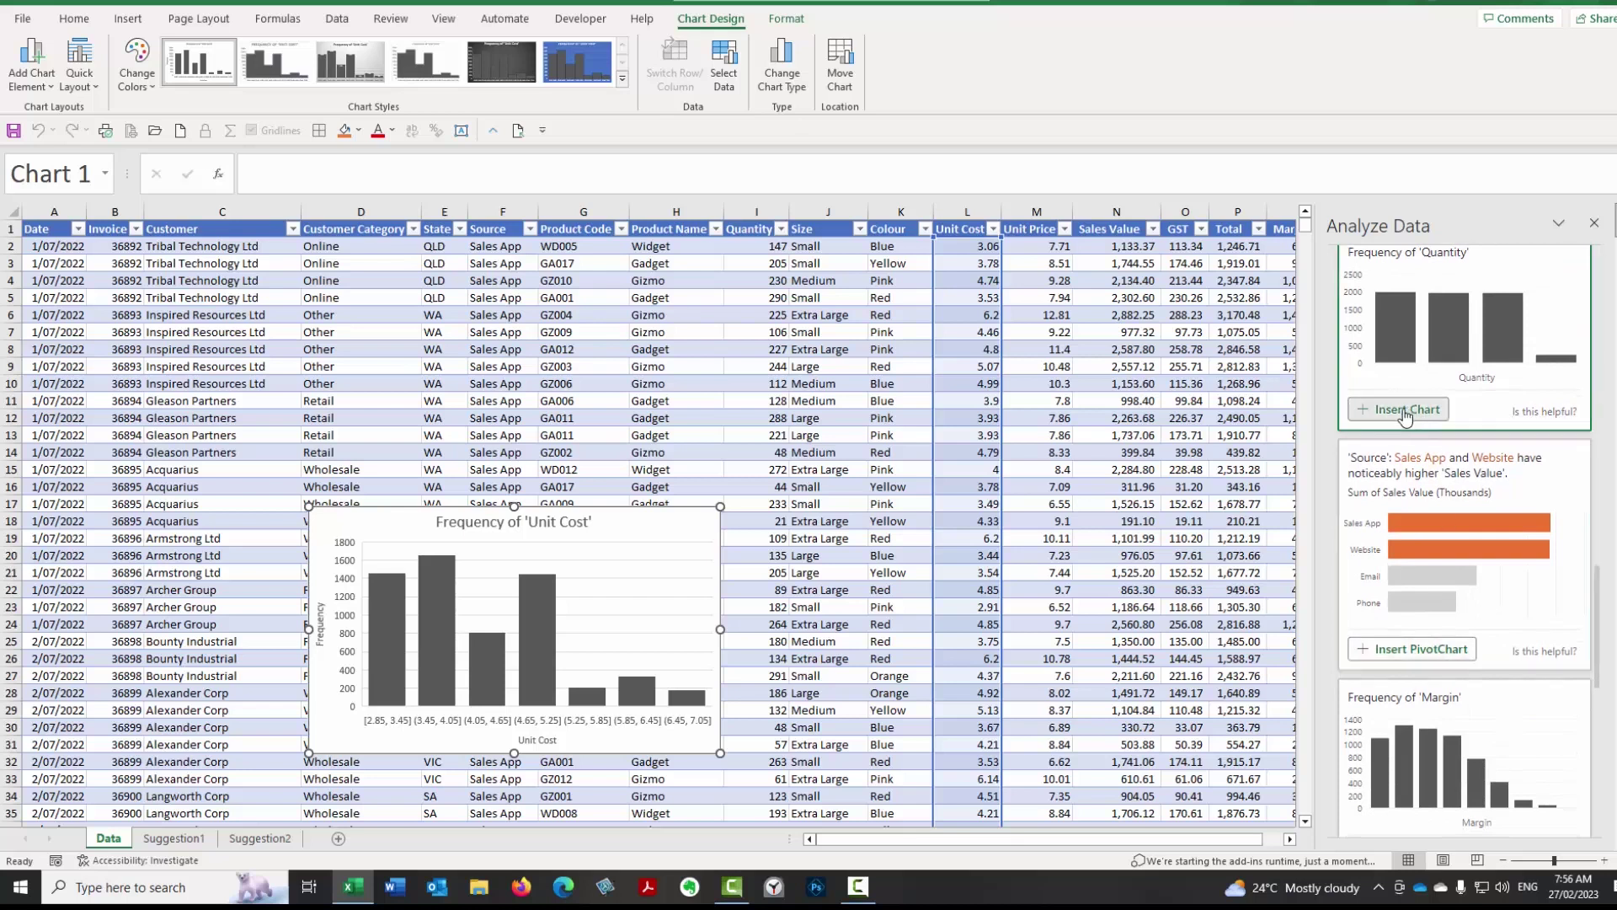
pyautogui.scroll(2, 1405, 415)
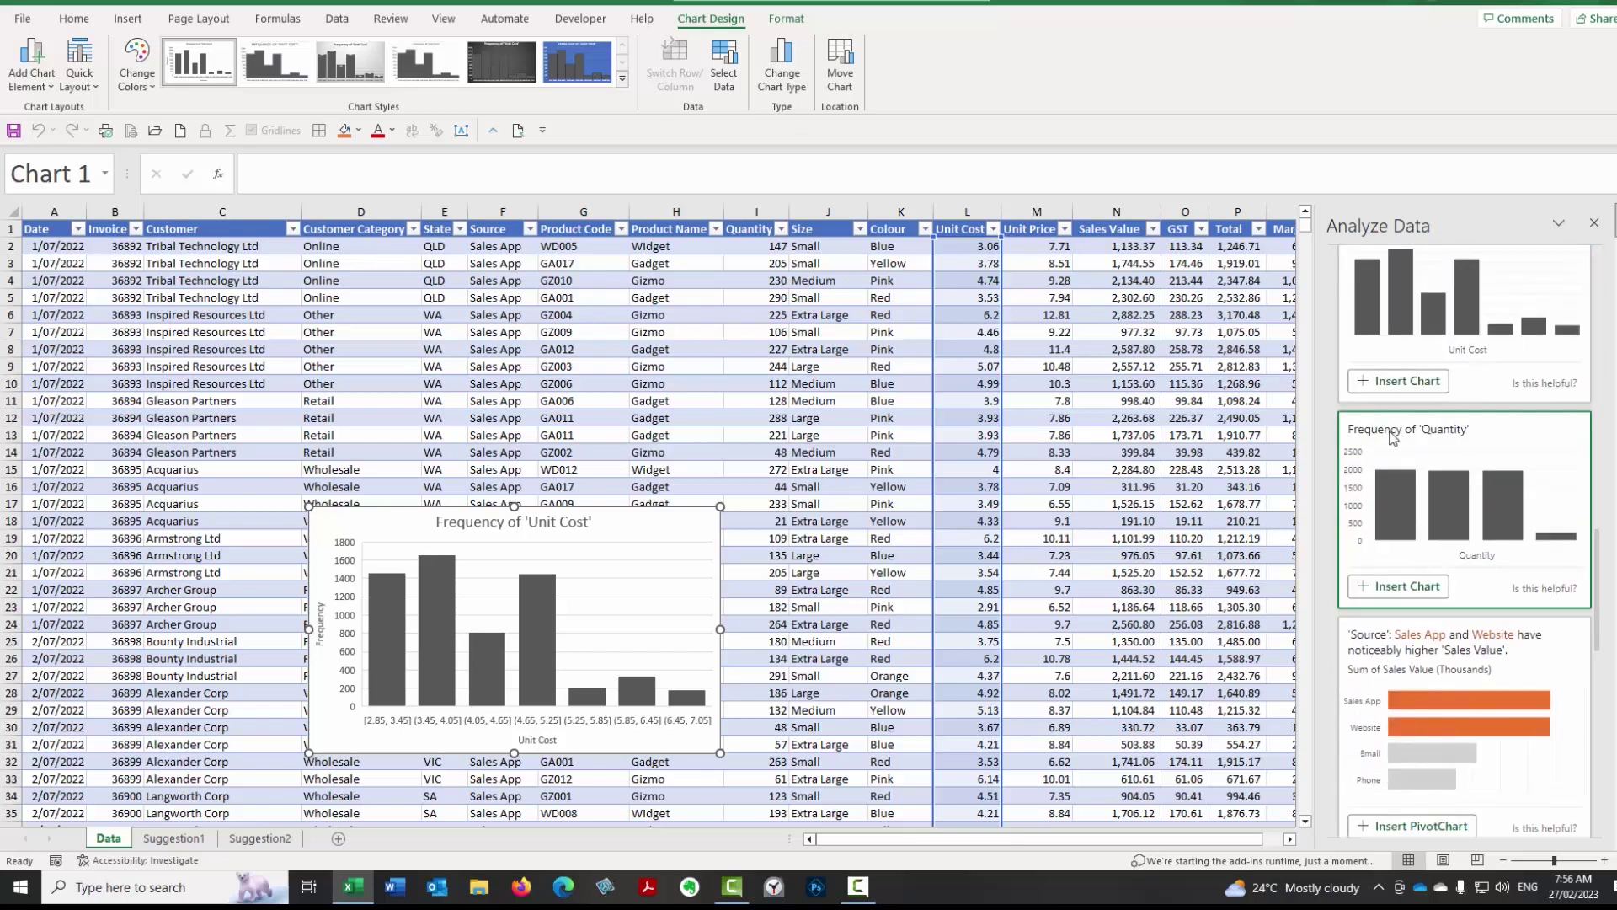
# Insert the Frequency of Quantity chart (bins 20 to 380) and drag it beside the Unit Cost chart.
pyautogui.click(1414, 589)
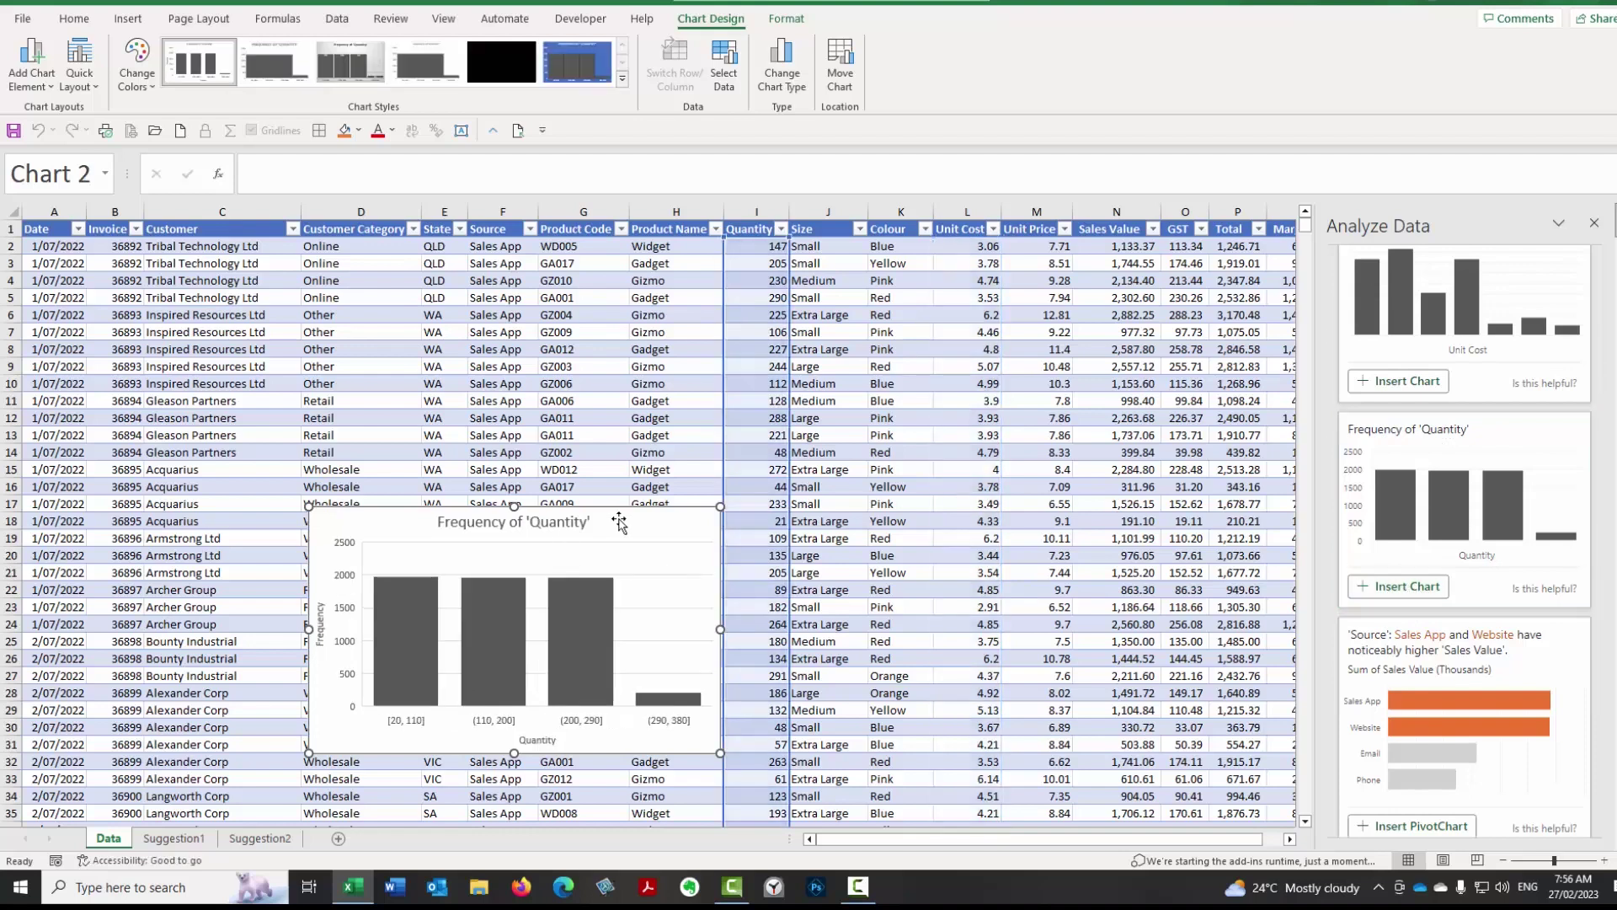
pyautogui.moveTo(619, 522); pyautogui.dragTo(1053, 521)
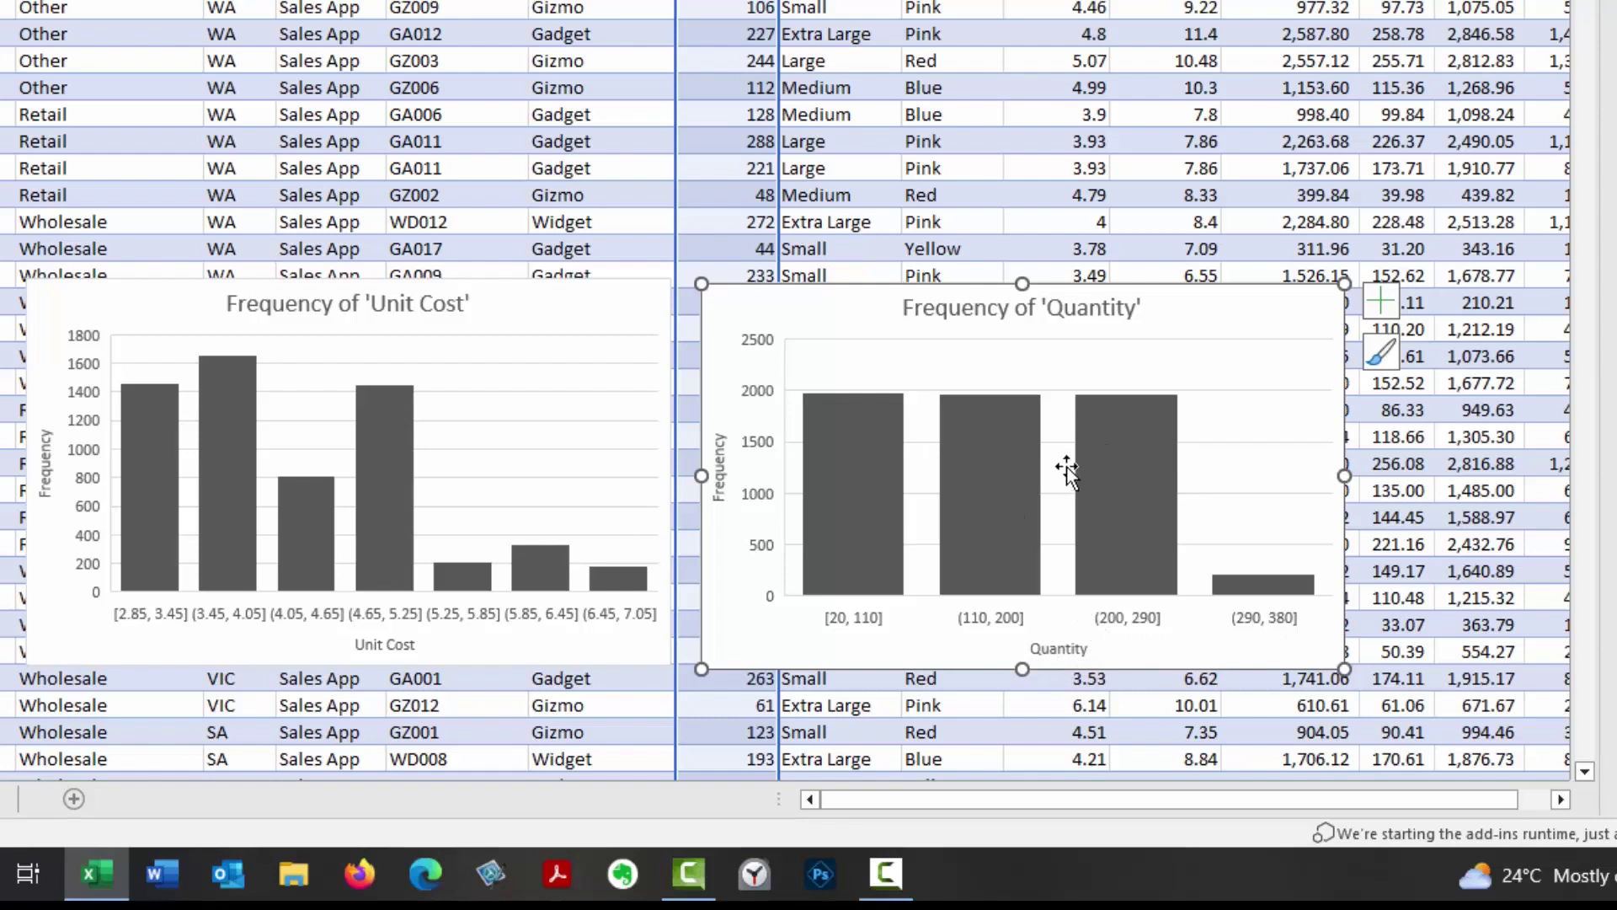
pyautogui.moveTo(1025, 472)
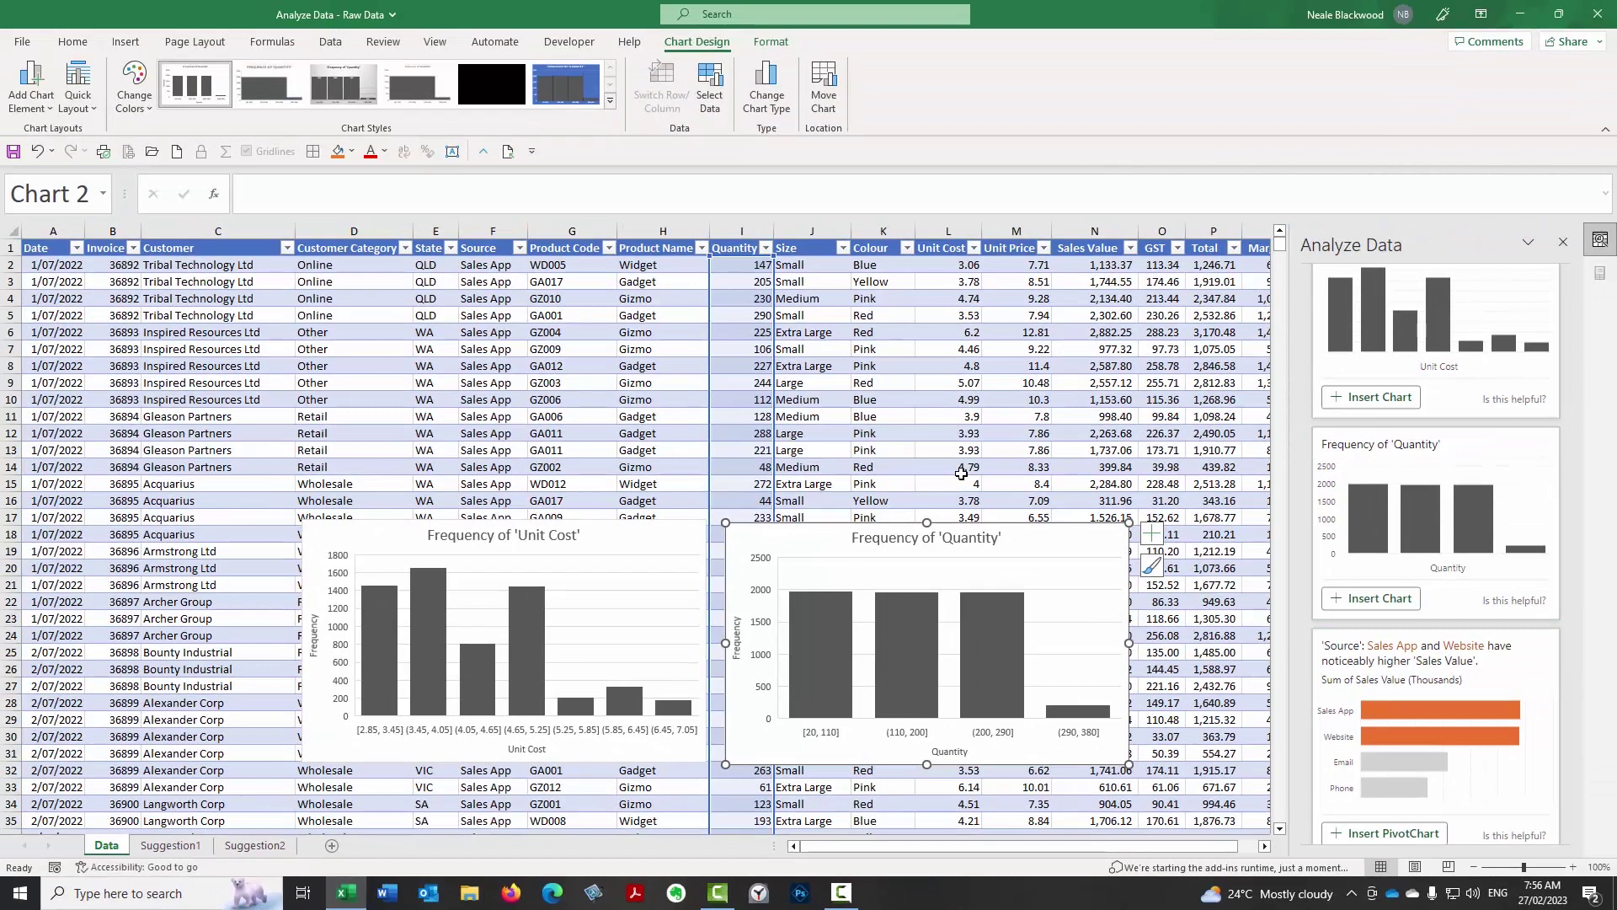
pyautogui.click(938, 400)
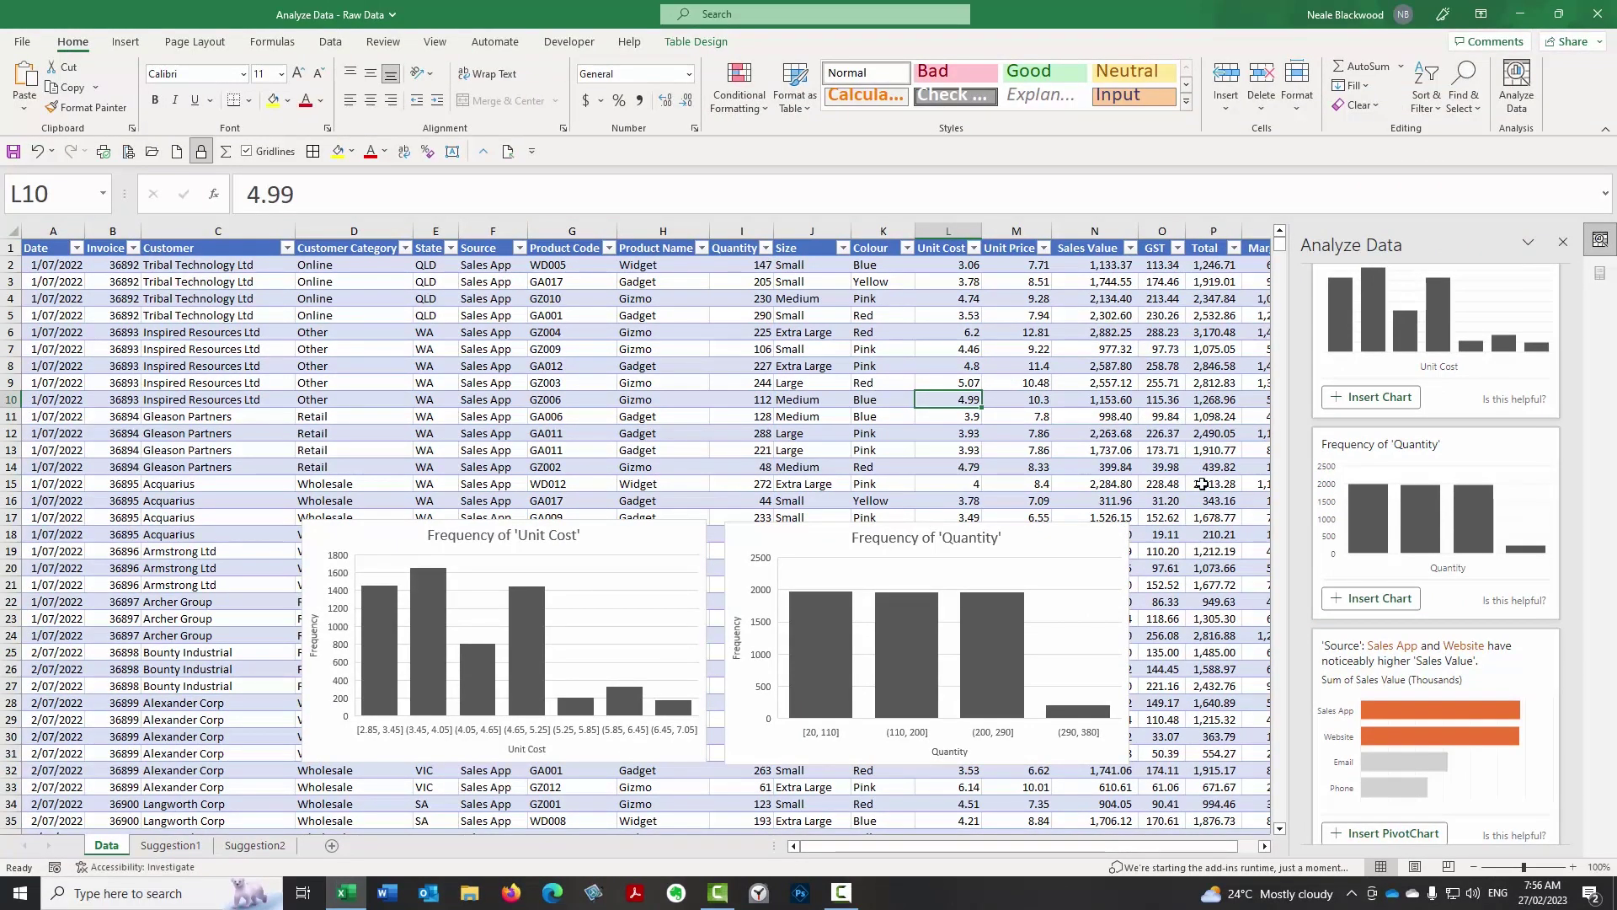
pyautogui.scroll(-4, 1206, 516)
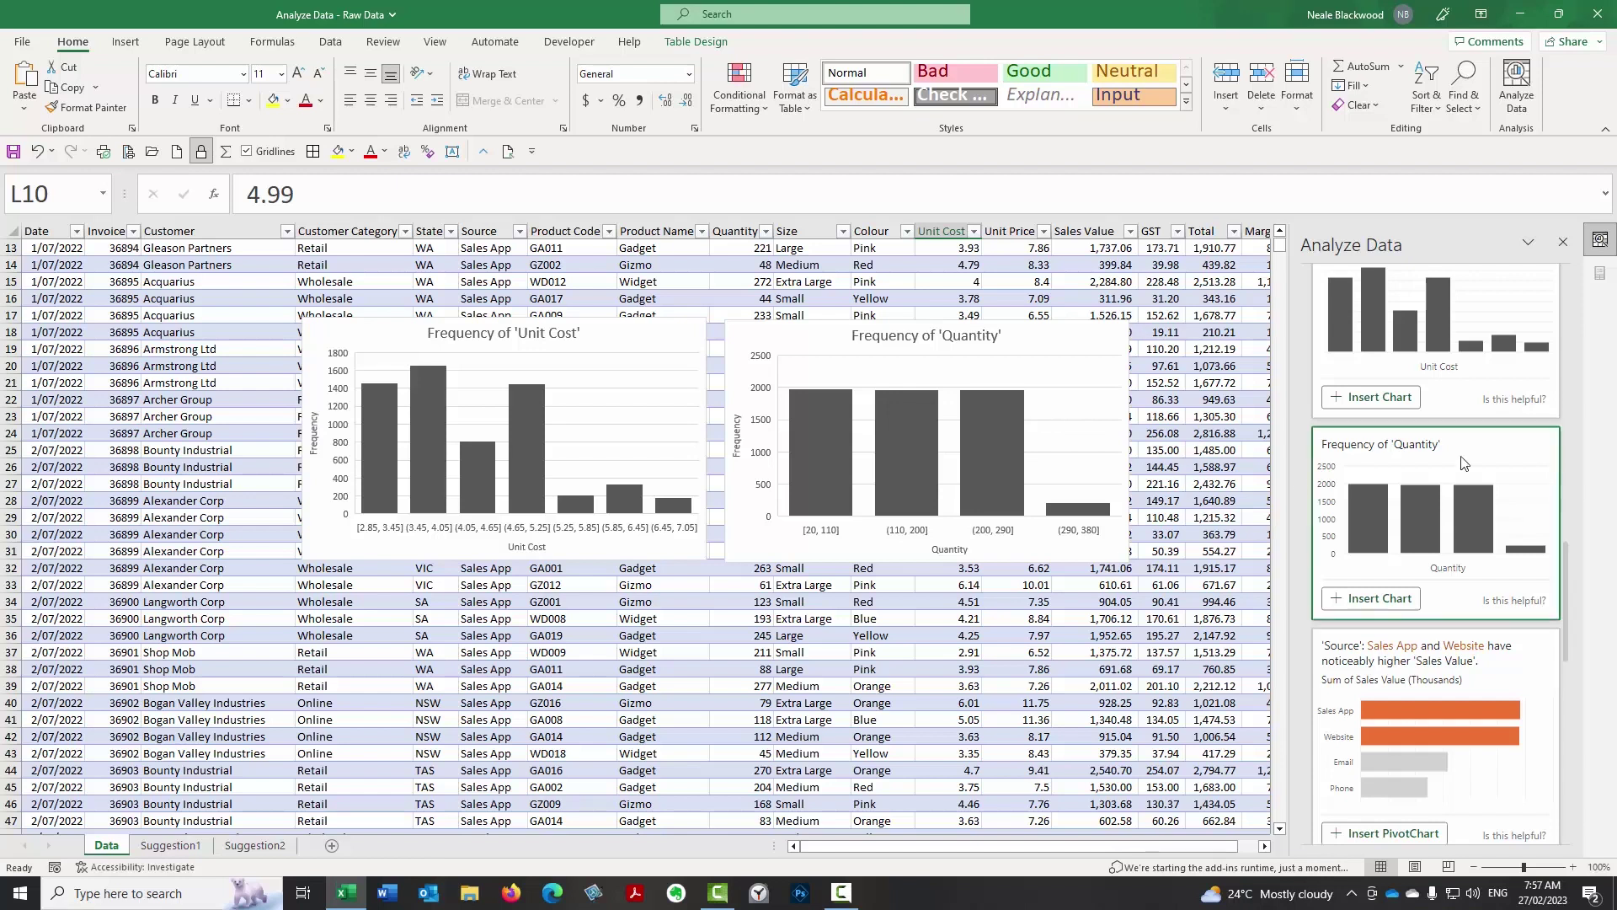
# Ask Analyze Data 'top 10 customers in NSW' to rank NSW customers by quantity.
pyautogui.scroll(3, 1467, 459)
pyautogui.scroll(5, 1466, 459)
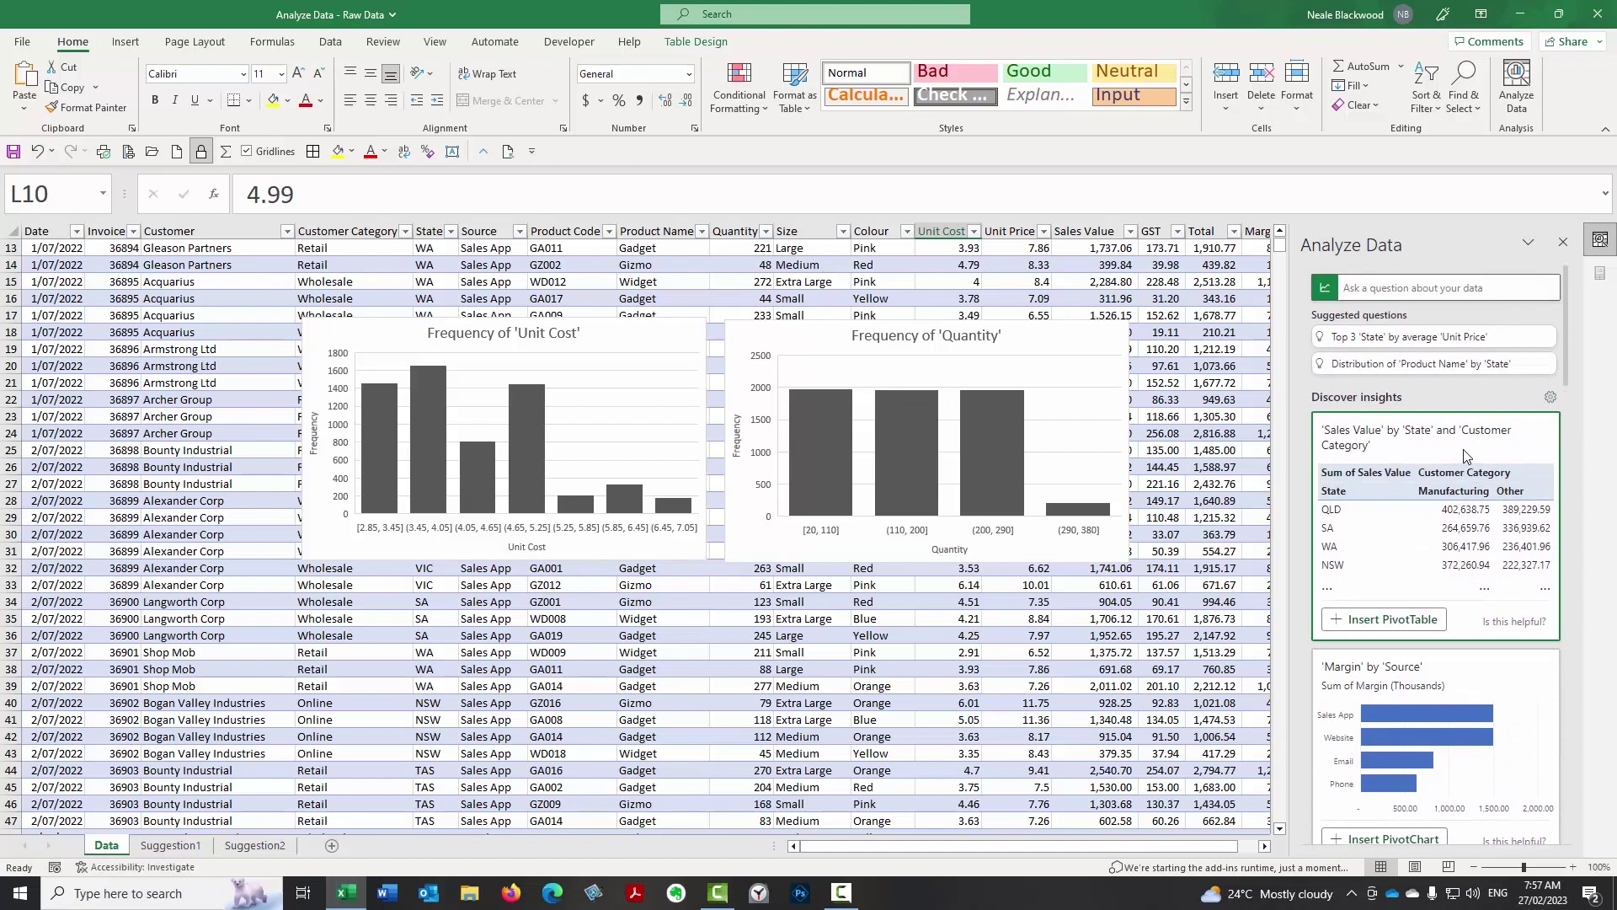
pyautogui.click(1525, 288)
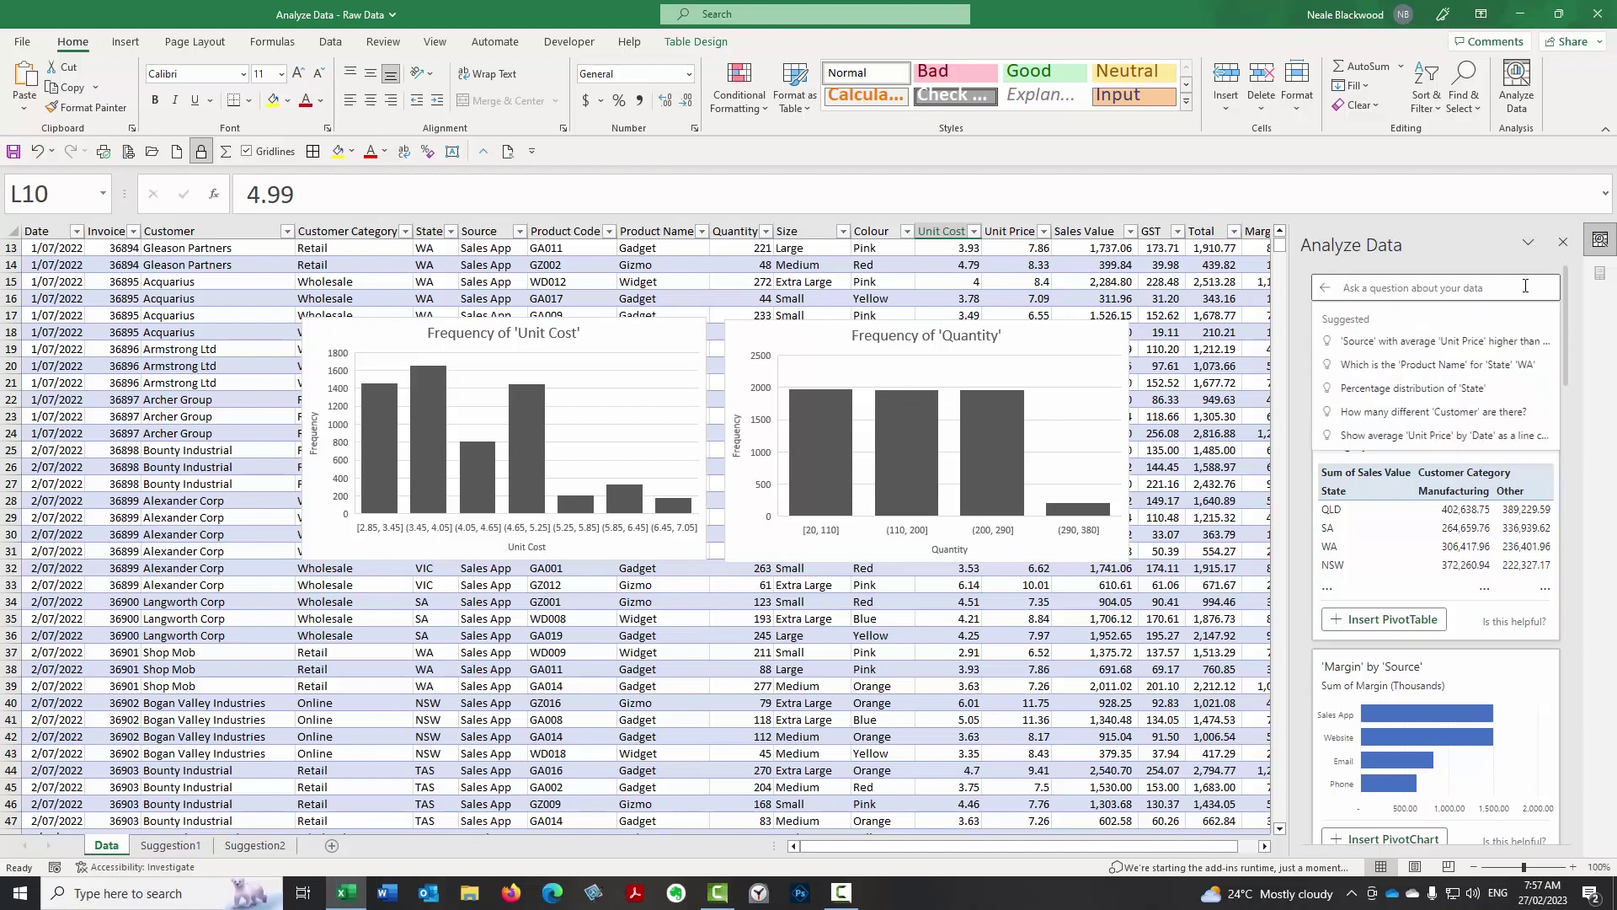
pyautogui.write('top')
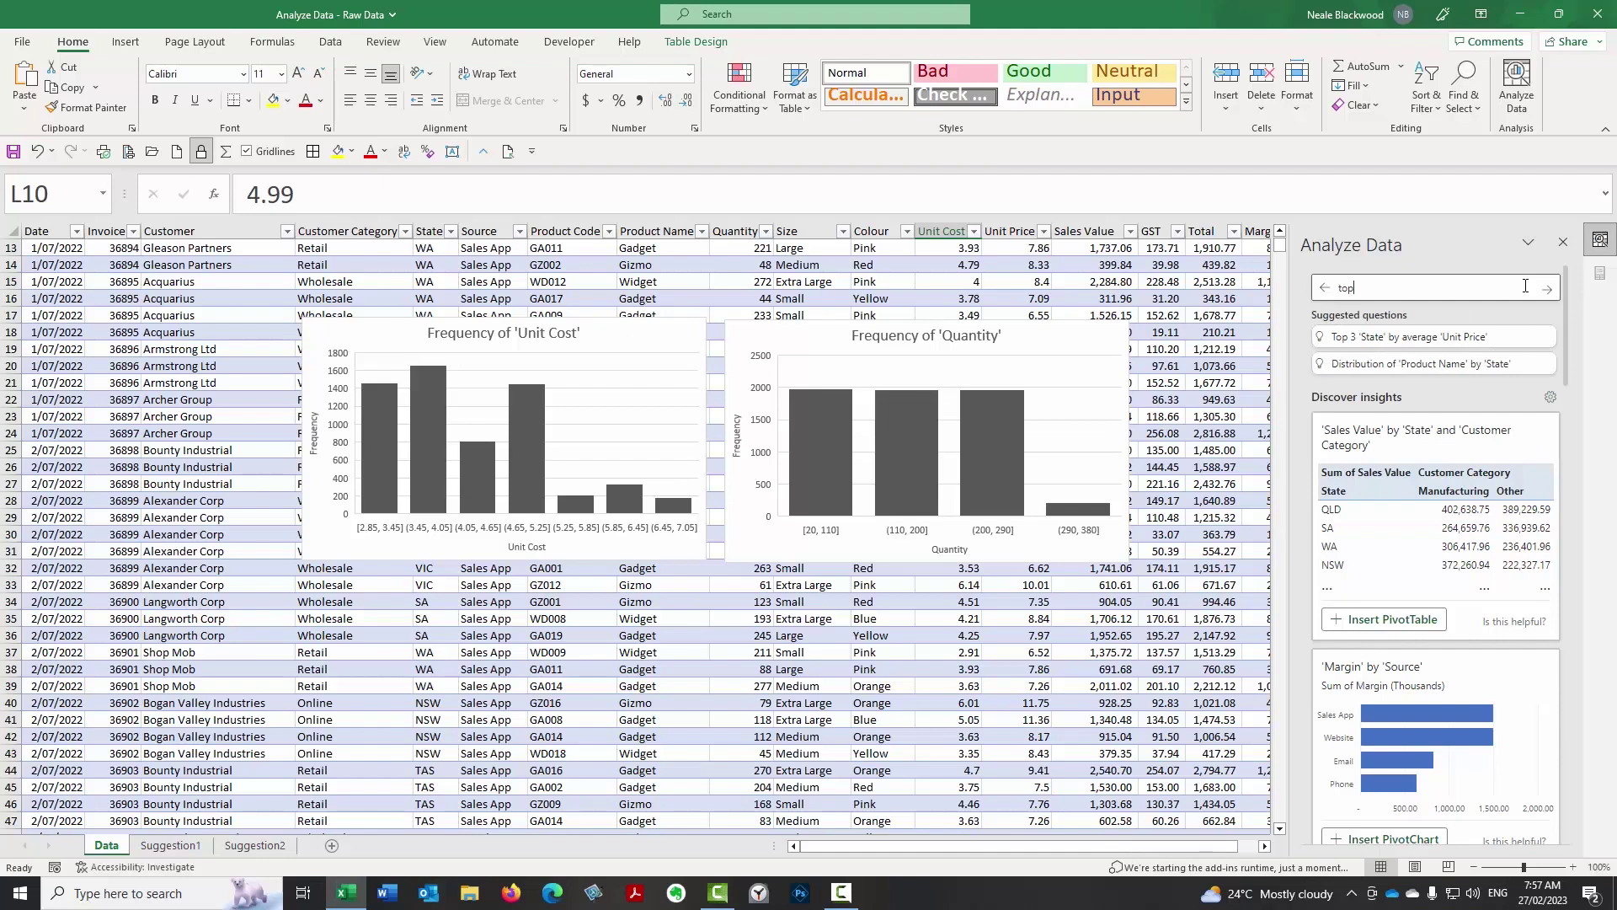
pyautogui.write(' 10 c')
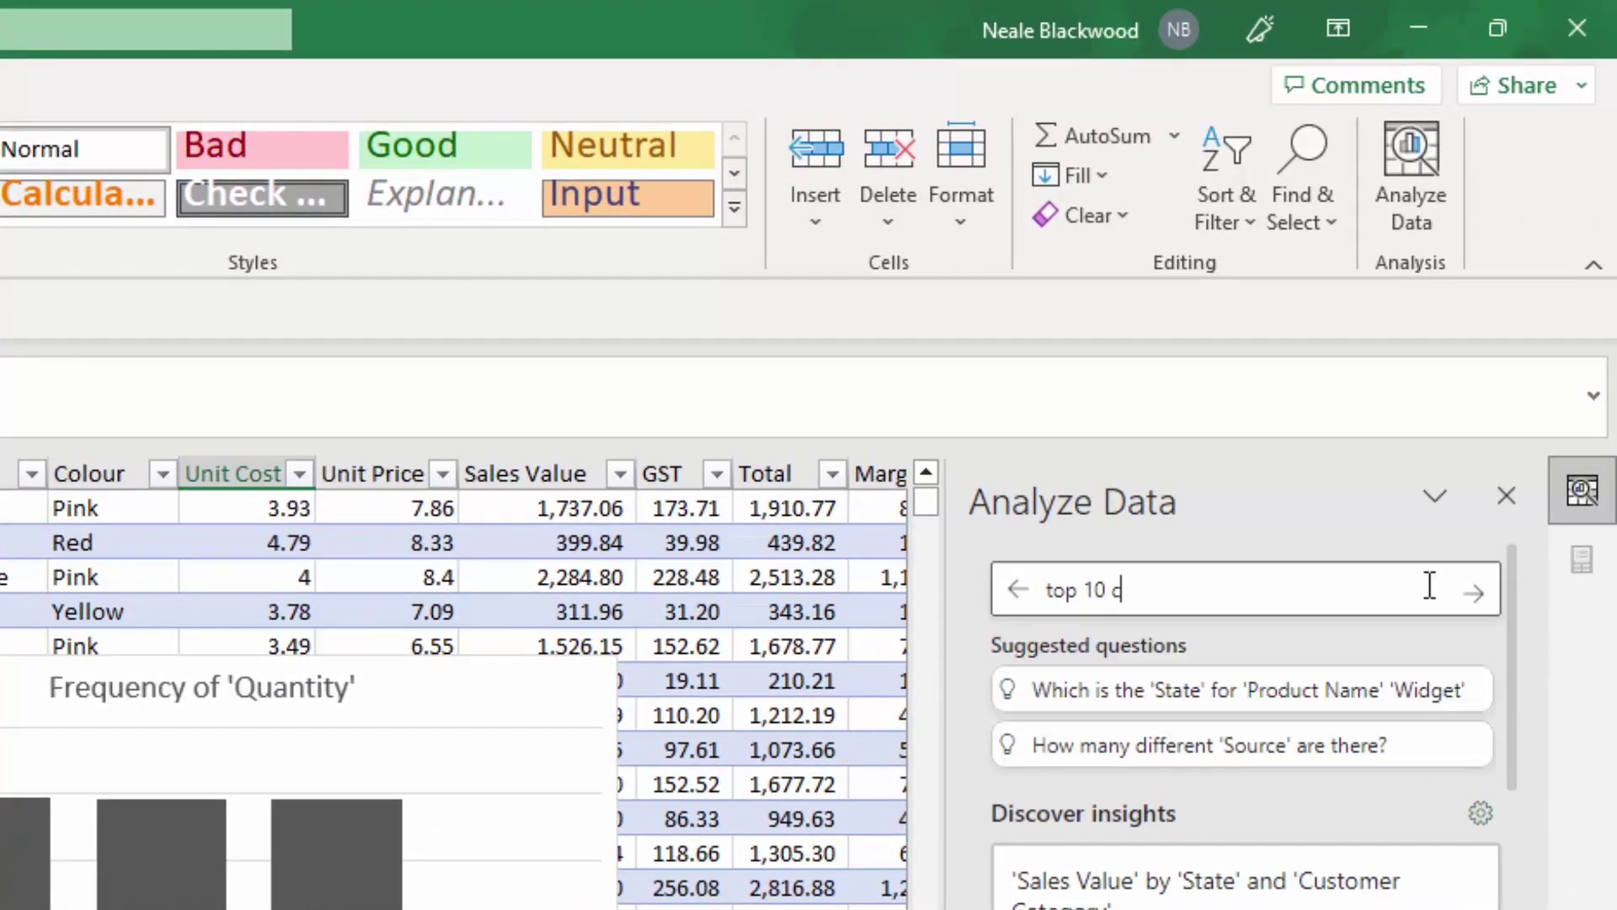
pyautogui.write('ustomers')
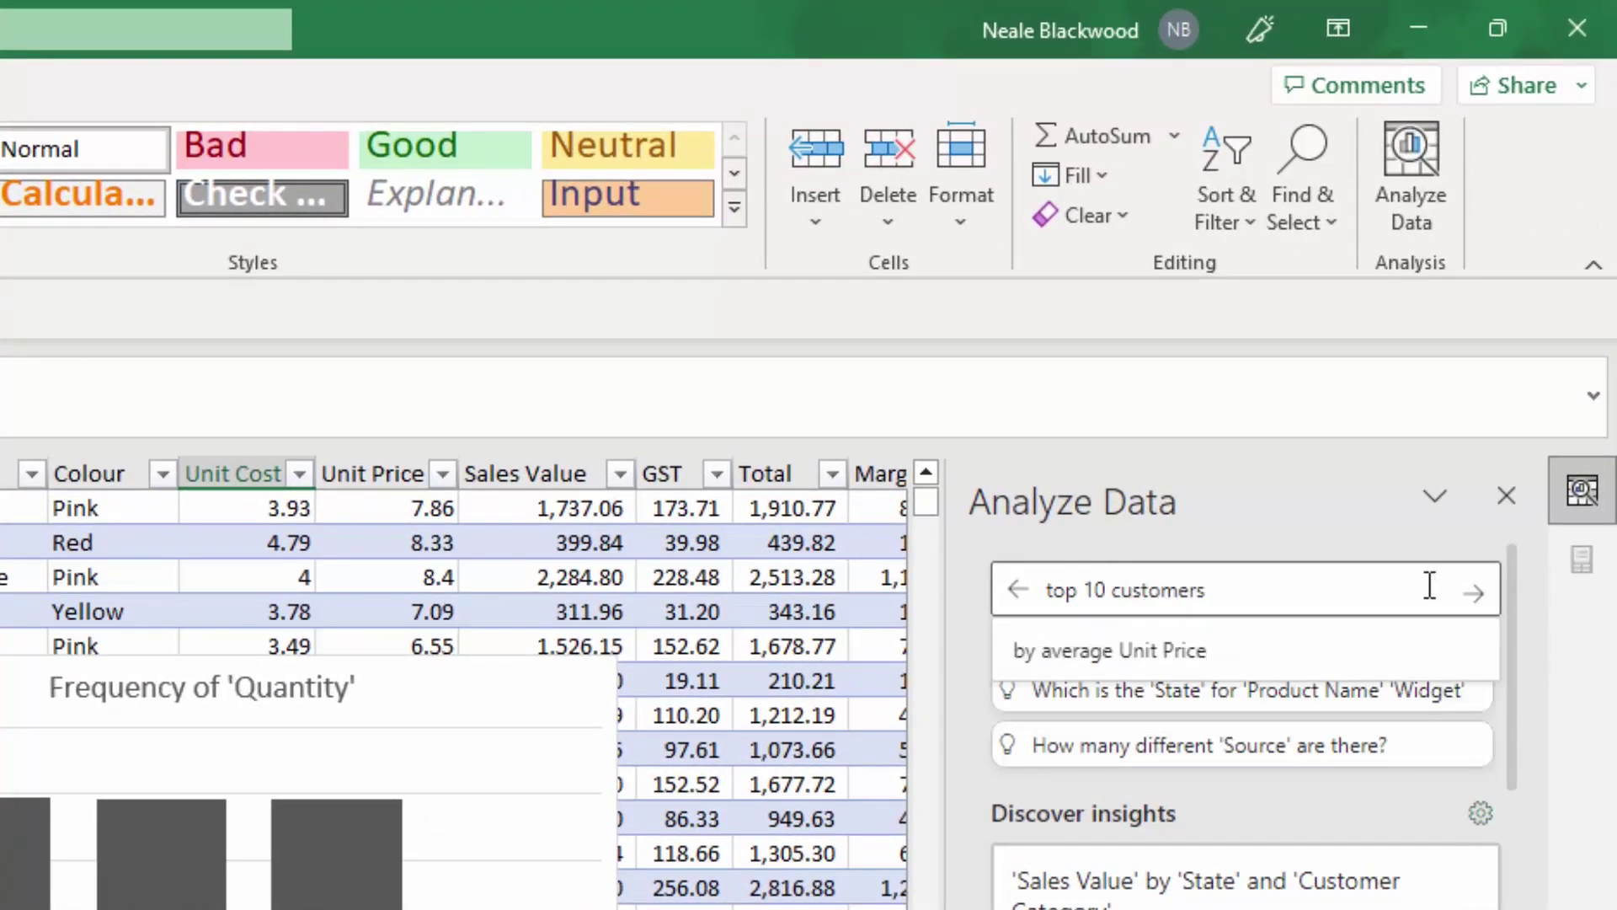
pyautogui.write(' in NSW')
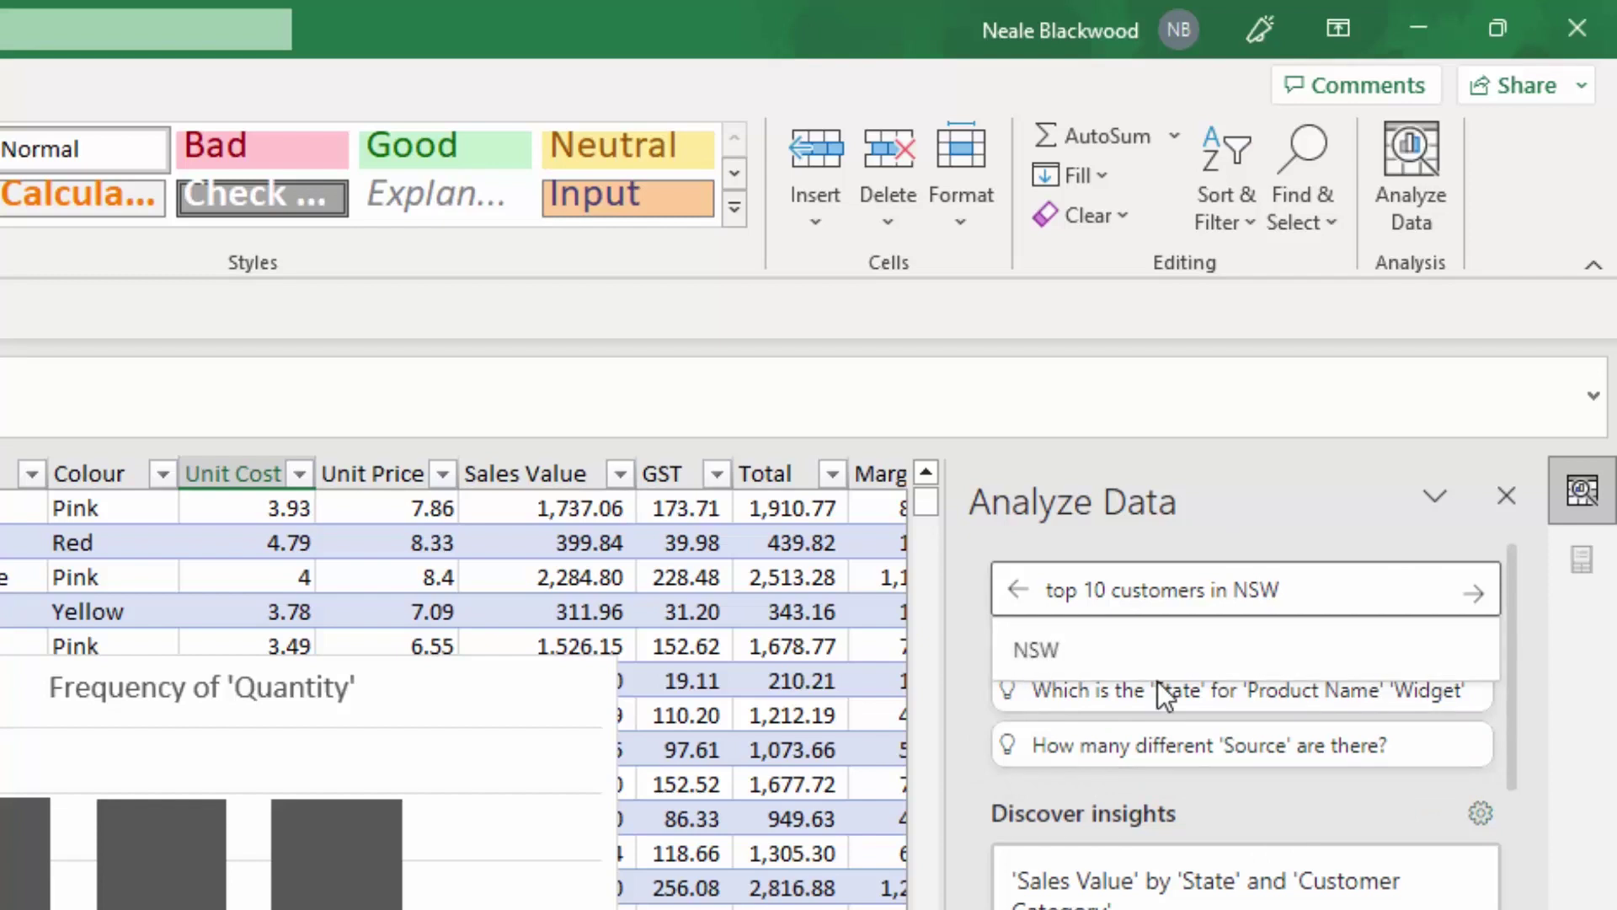
pyautogui.press('Return')
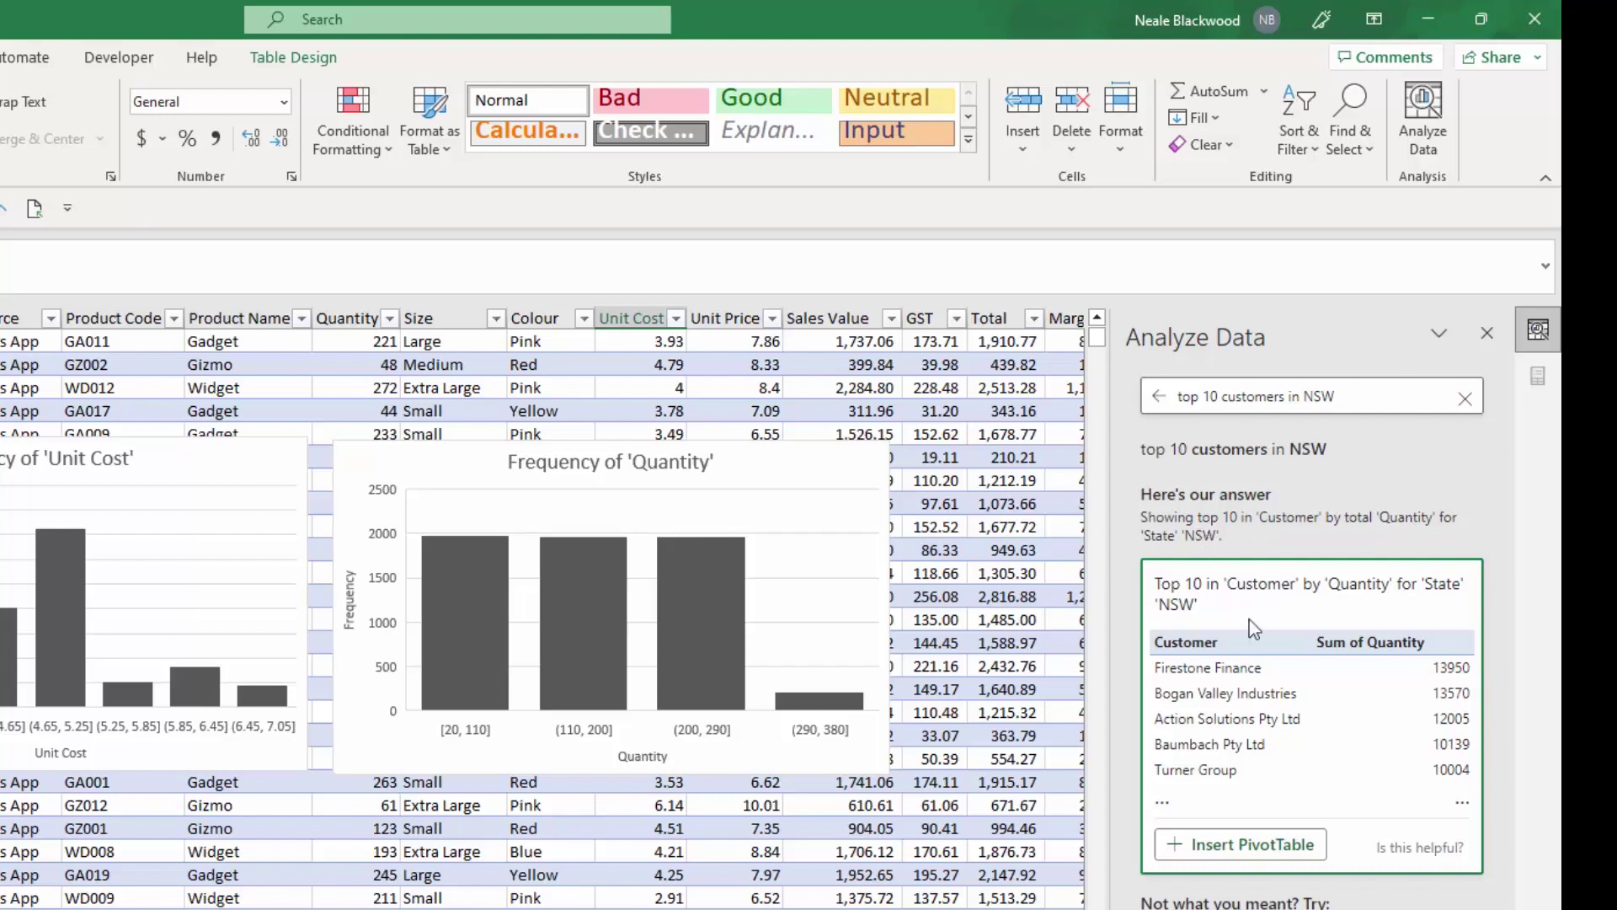
# Insert the top-10 NSW answer as a PivotTable and switch its State filter to QLD.
pyautogui.click(1297, 849)
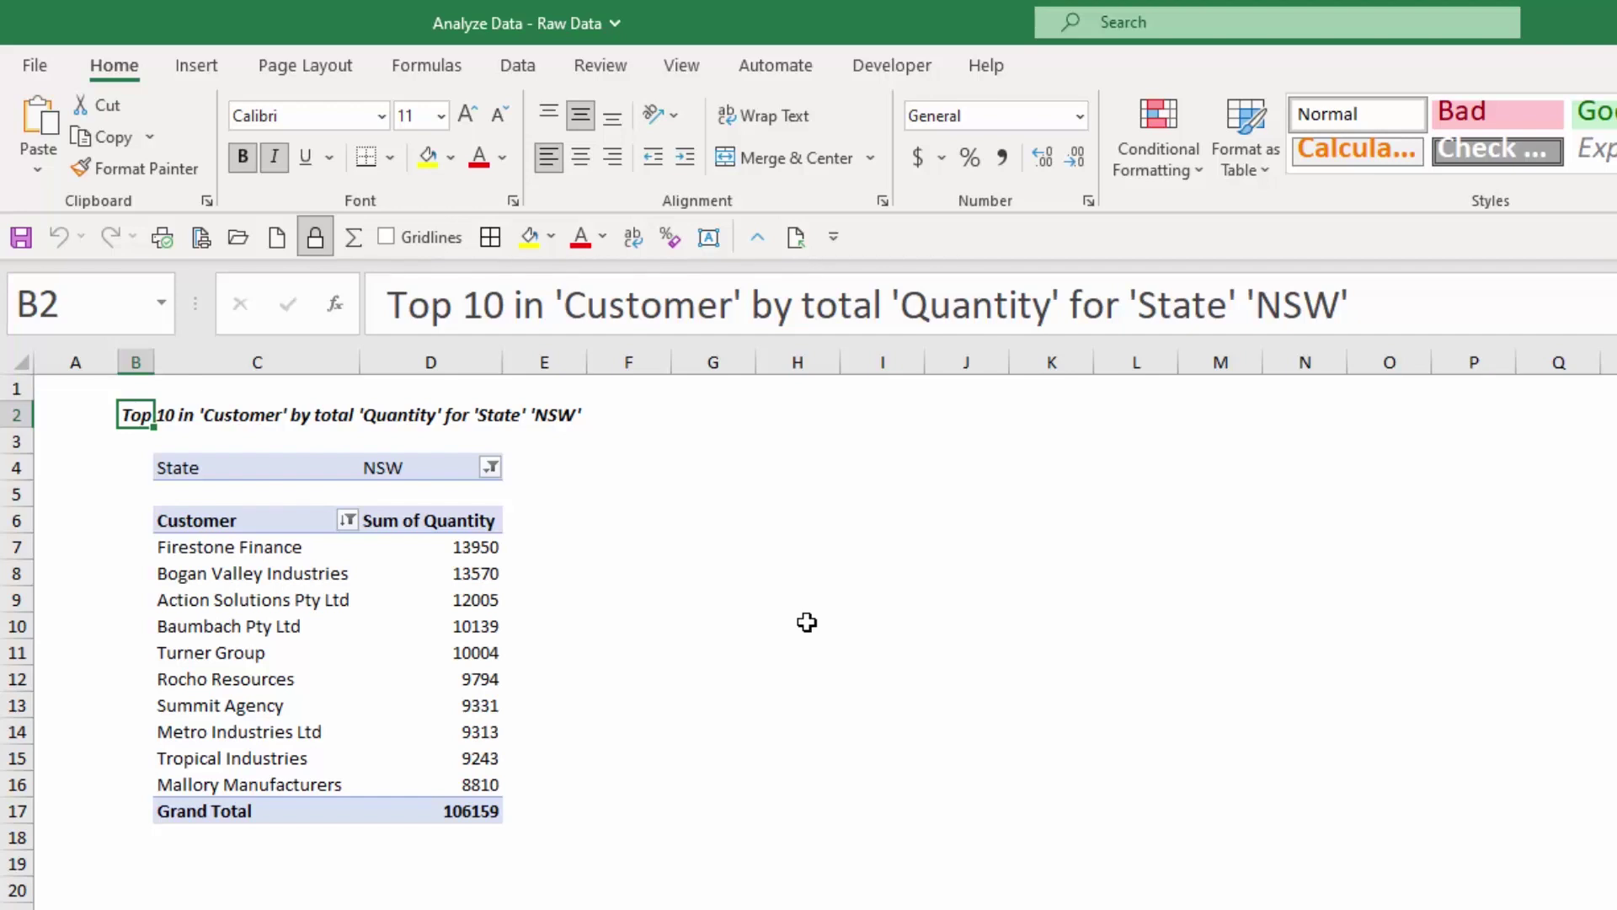
pyautogui.click(462, 470)
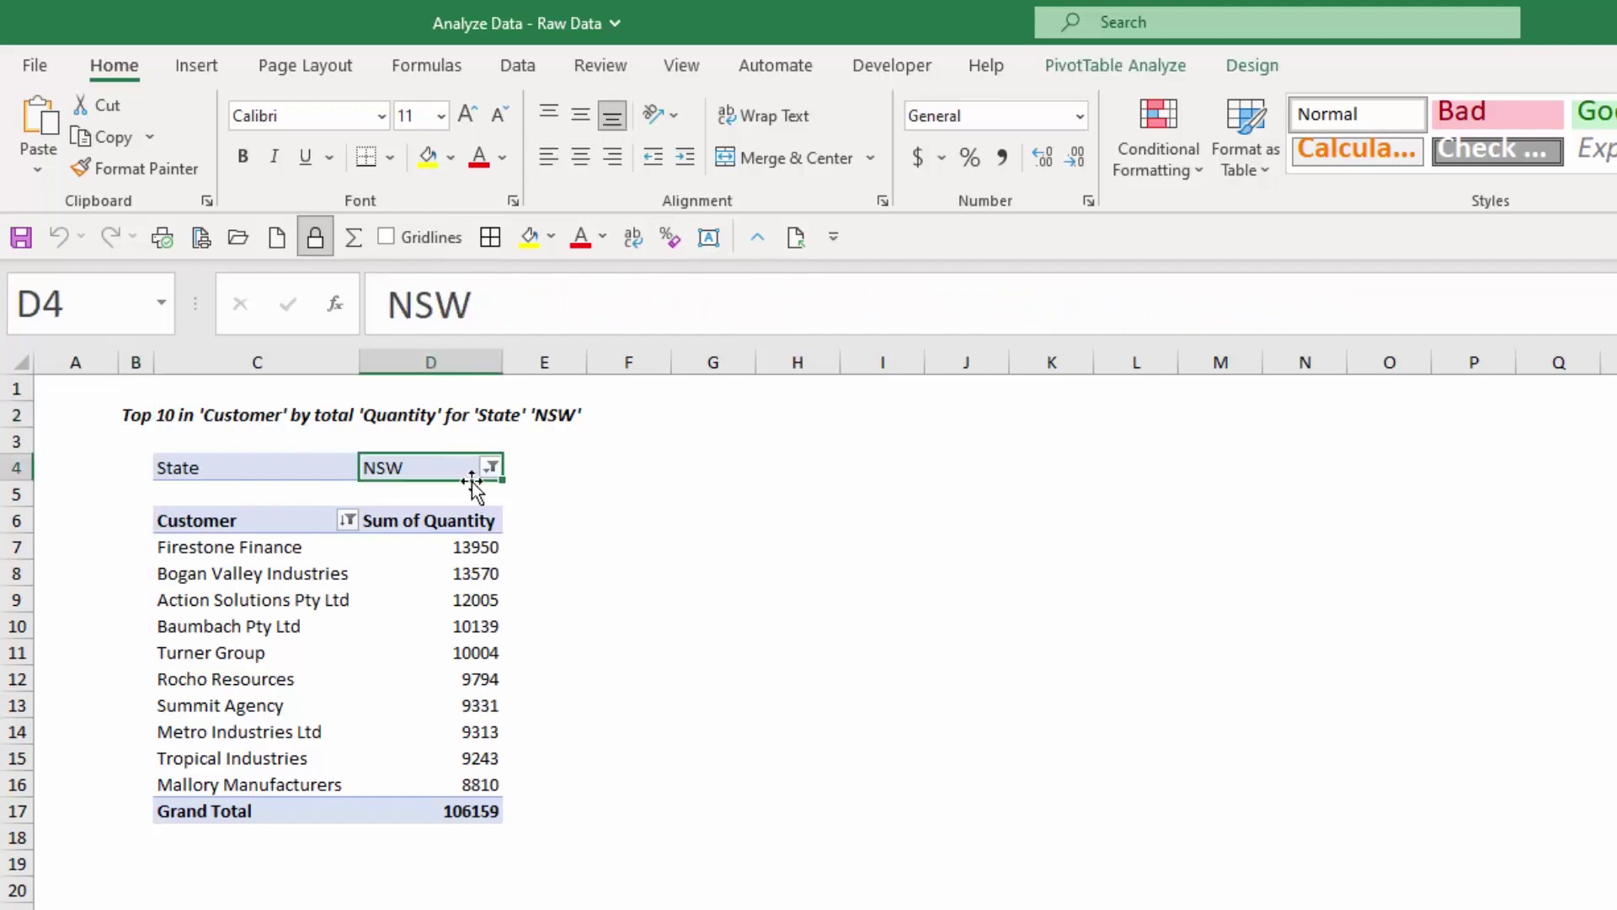
pyautogui.click(490, 469)
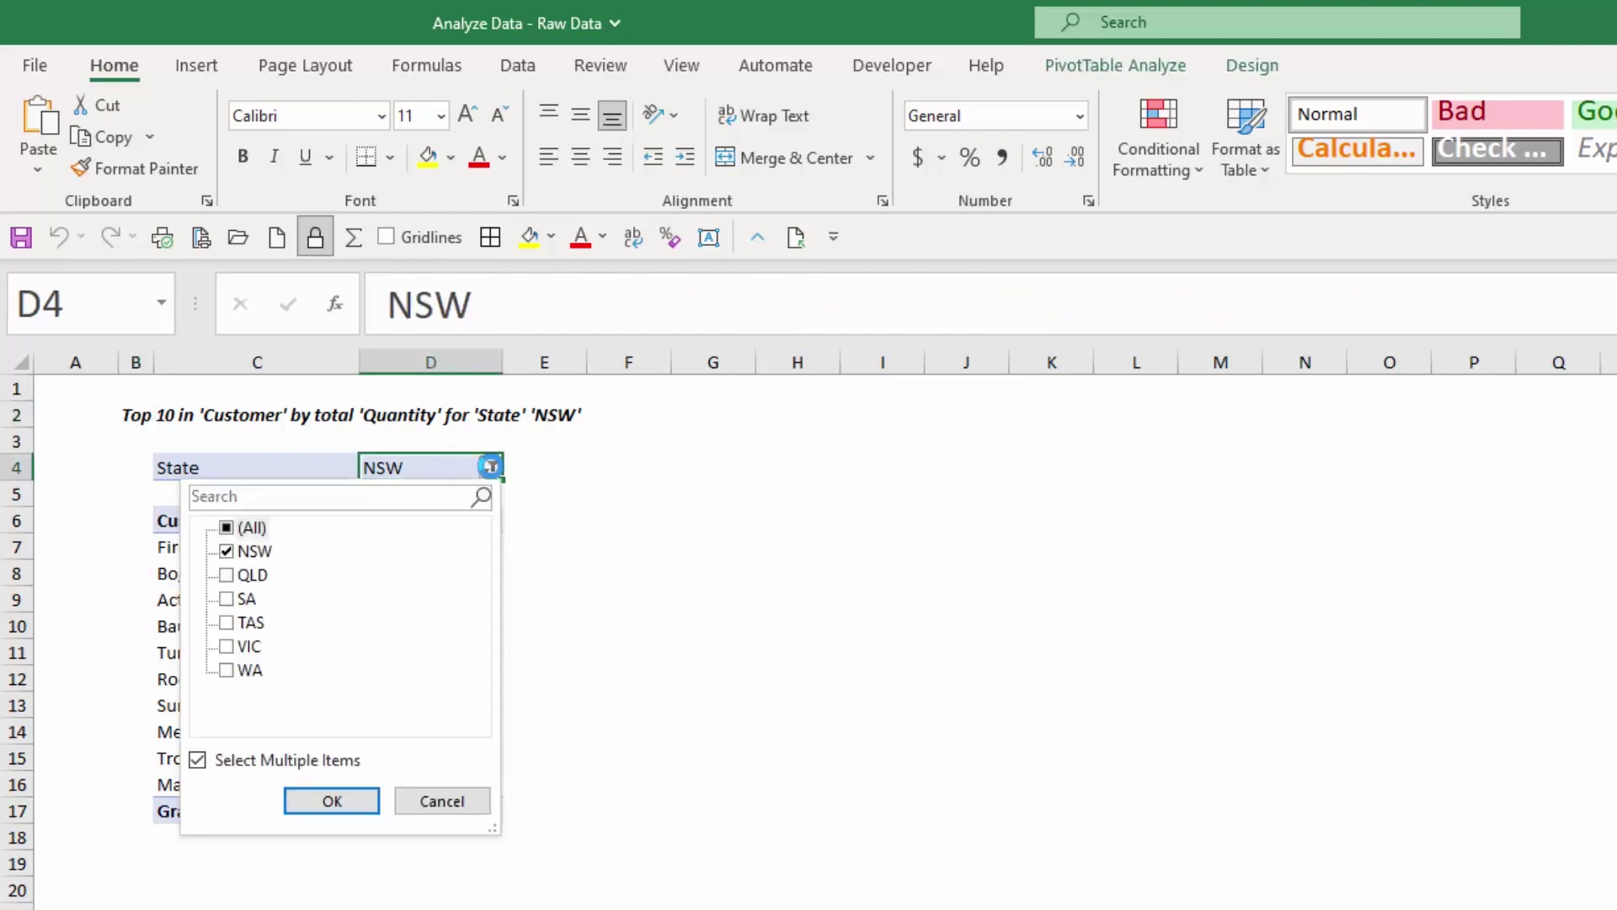
pyautogui.click(227, 576)
pyautogui.click(226, 551)
pyautogui.click(352, 800)
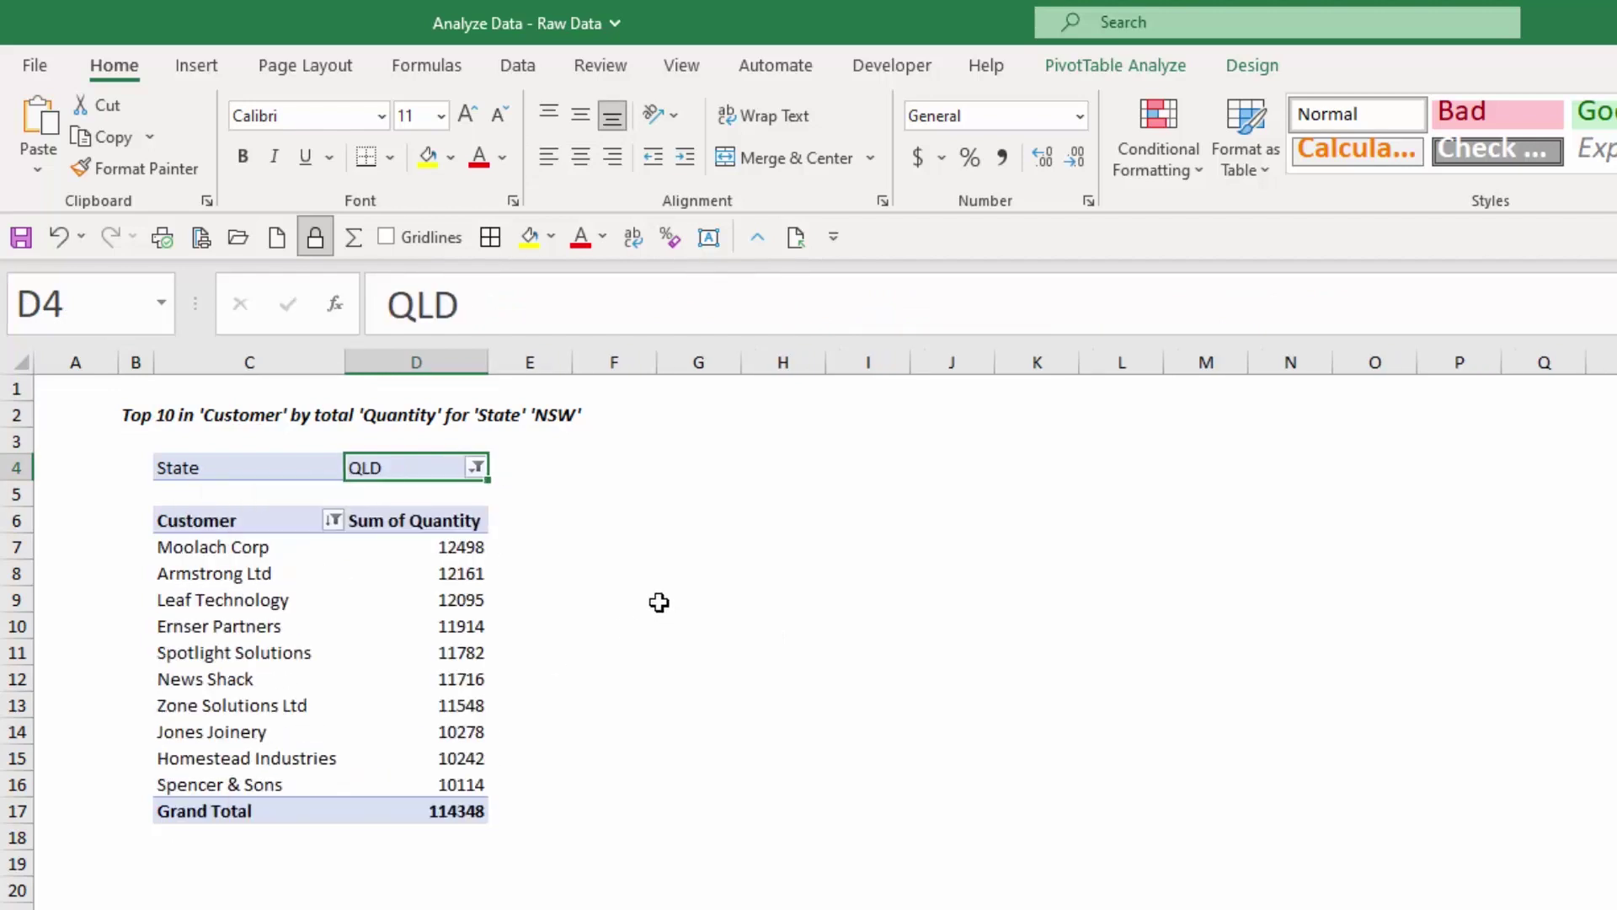
# Restore the State filter to NSW and check the quantities, including 13570 for the second customer.
pyautogui.click(477, 468)
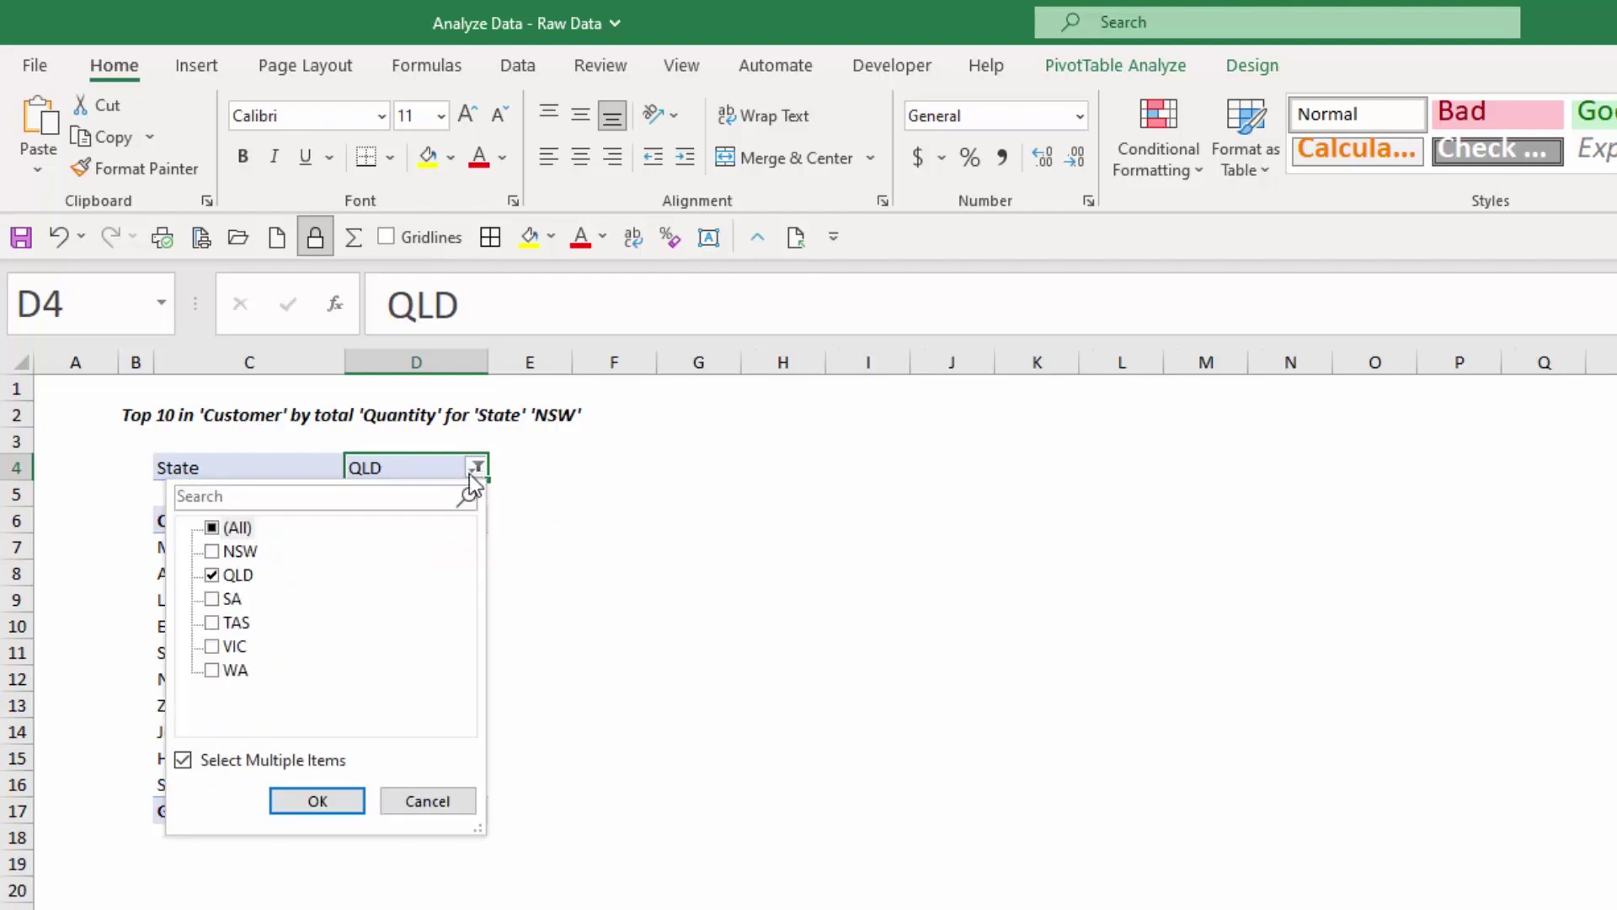
pyautogui.click(225, 552)
pyautogui.click(218, 575)
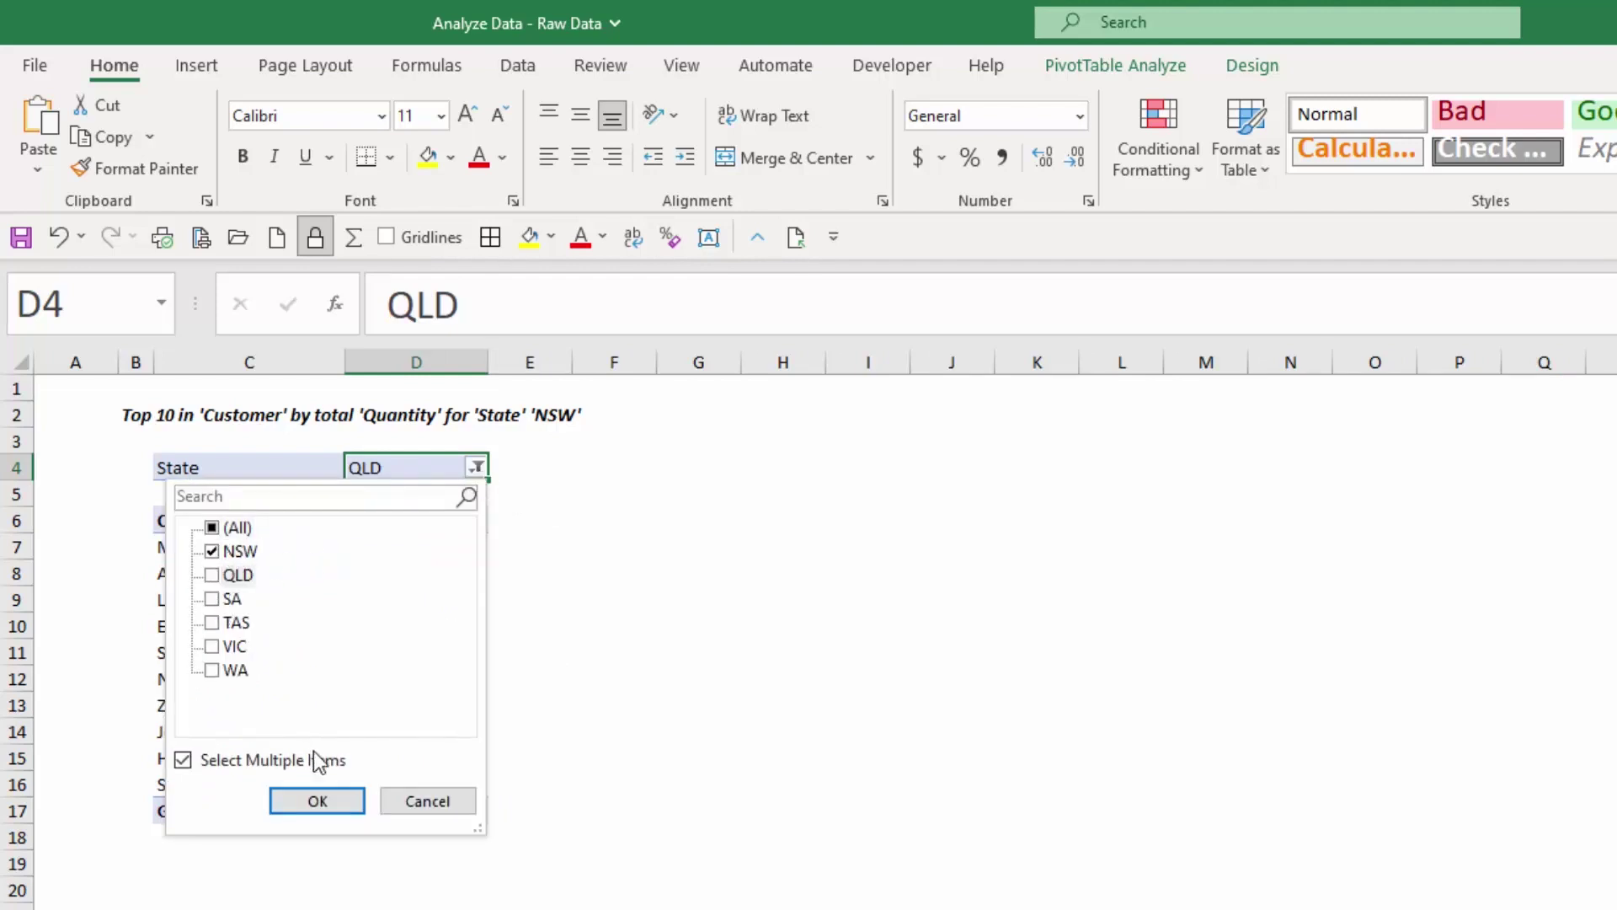
pyautogui.click(317, 801)
pyautogui.moveTo(383, 666)
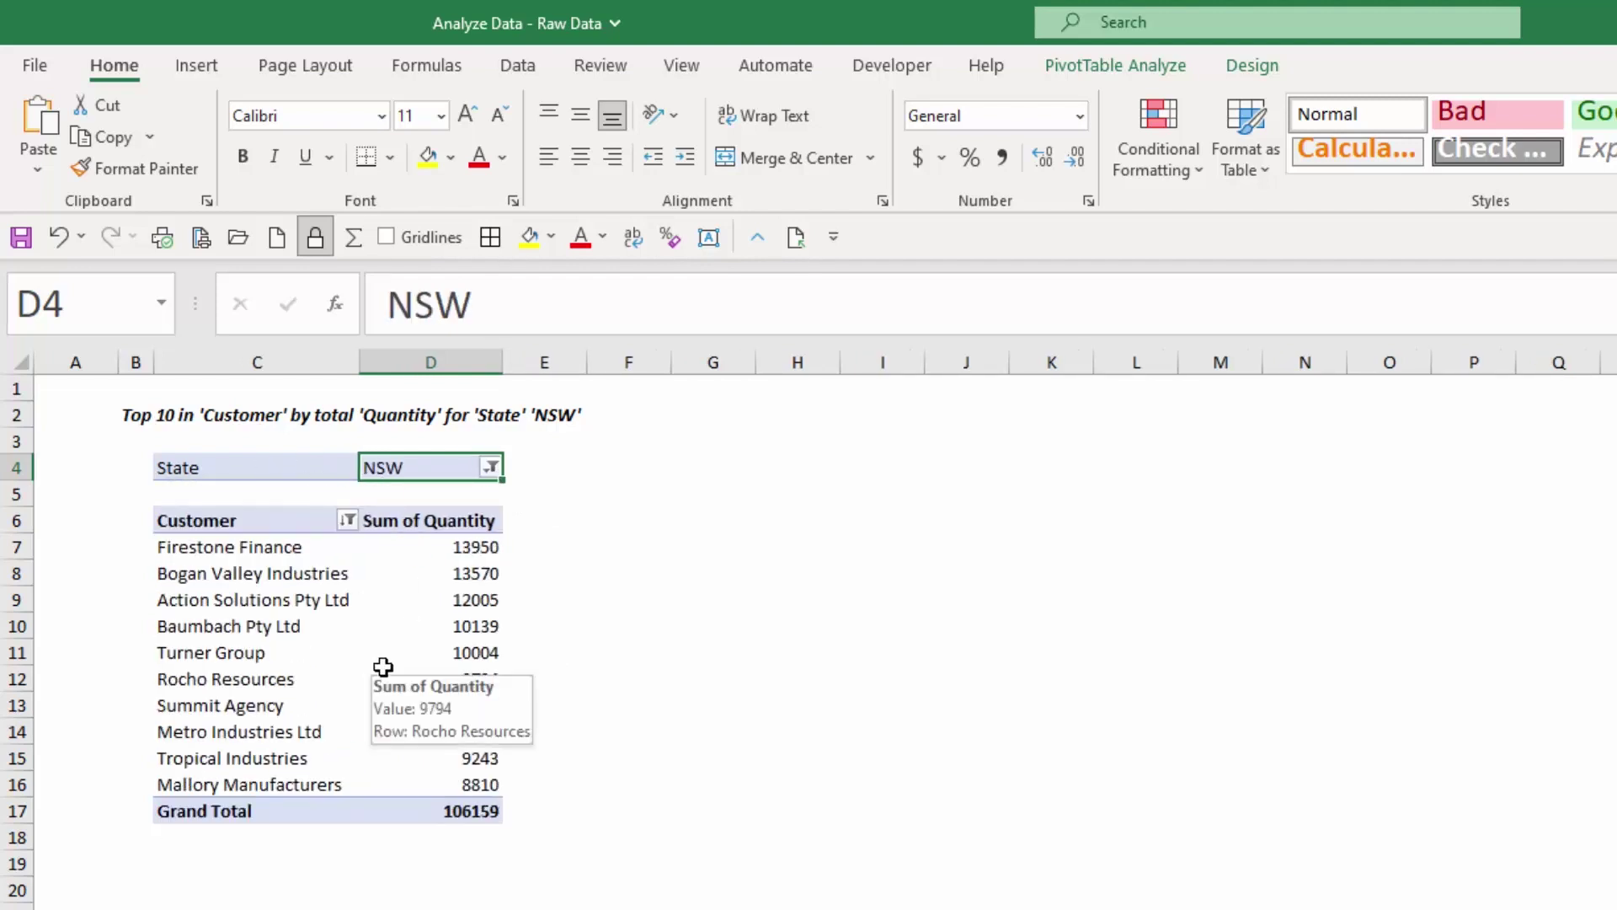
pyautogui.moveTo(430, 547); pyautogui.dragTo(478, 787)
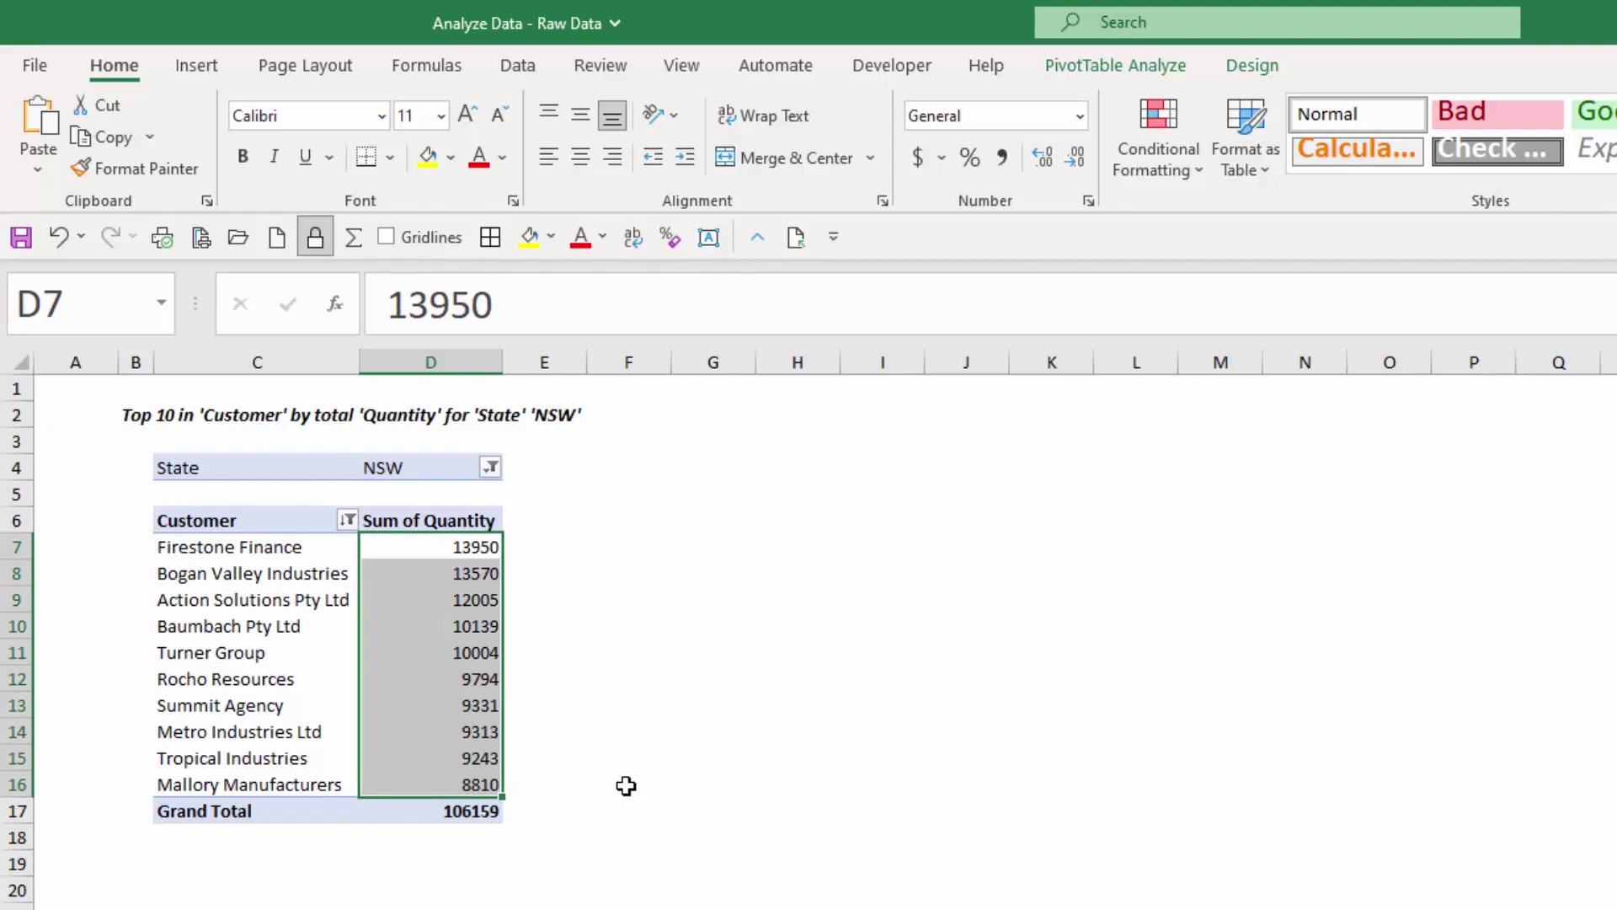
pyautogui.moveTo(289, 547); pyautogui.dragTo(438, 549)
pyautogui.click(480, 574)
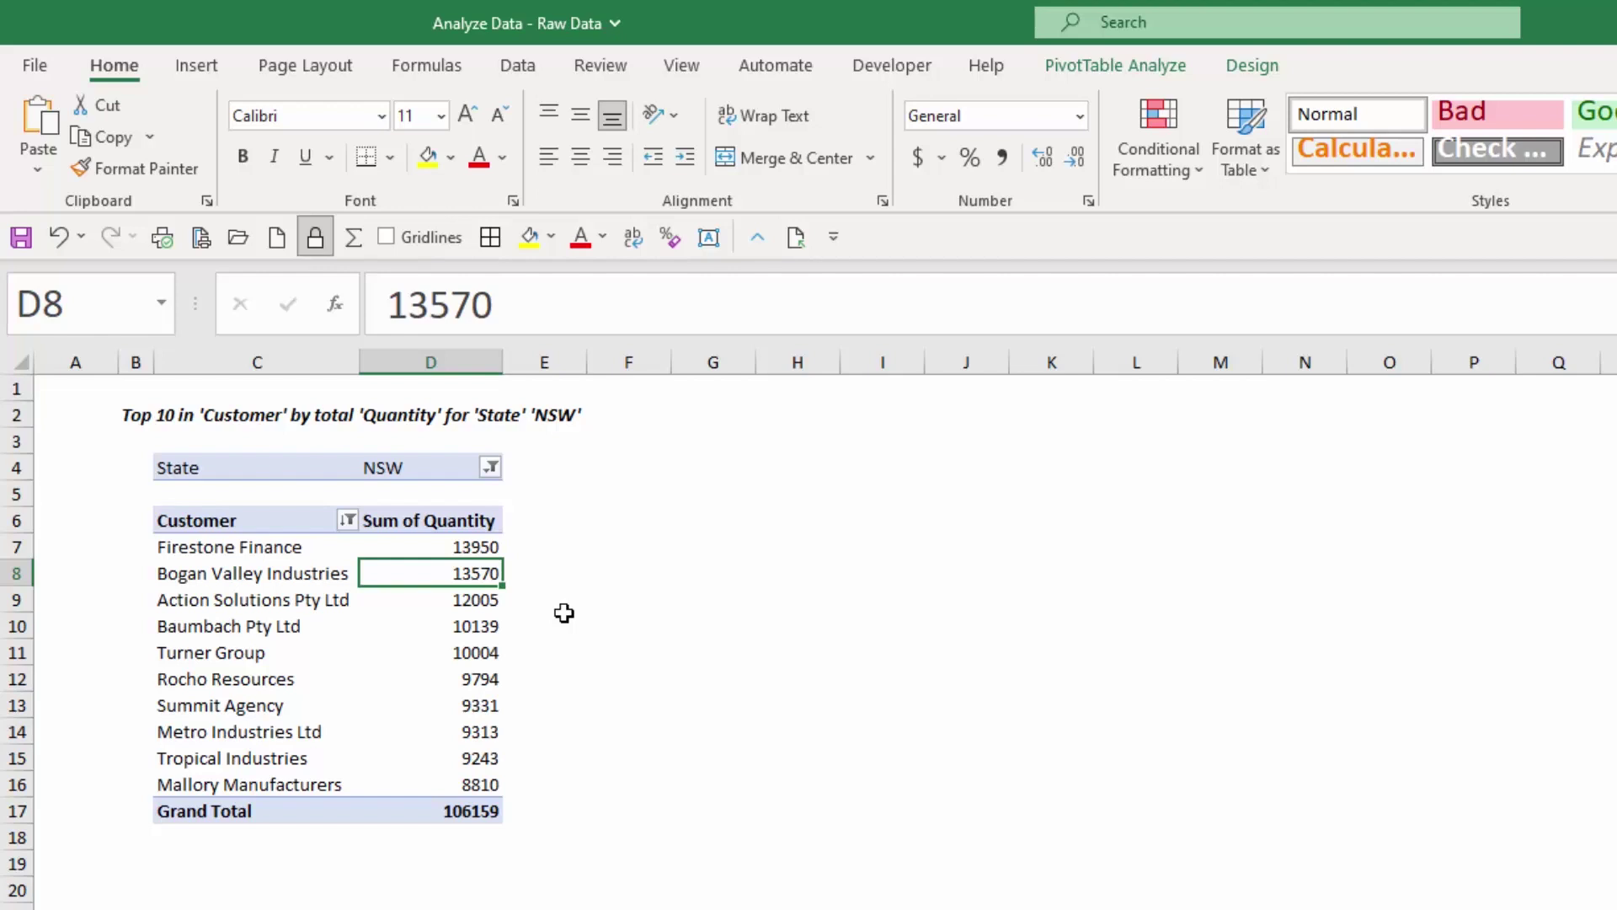
# Replace the question with 'top 5 Product Code for Widget in VIC' and submit it.
pyautogui.click(542, 851)
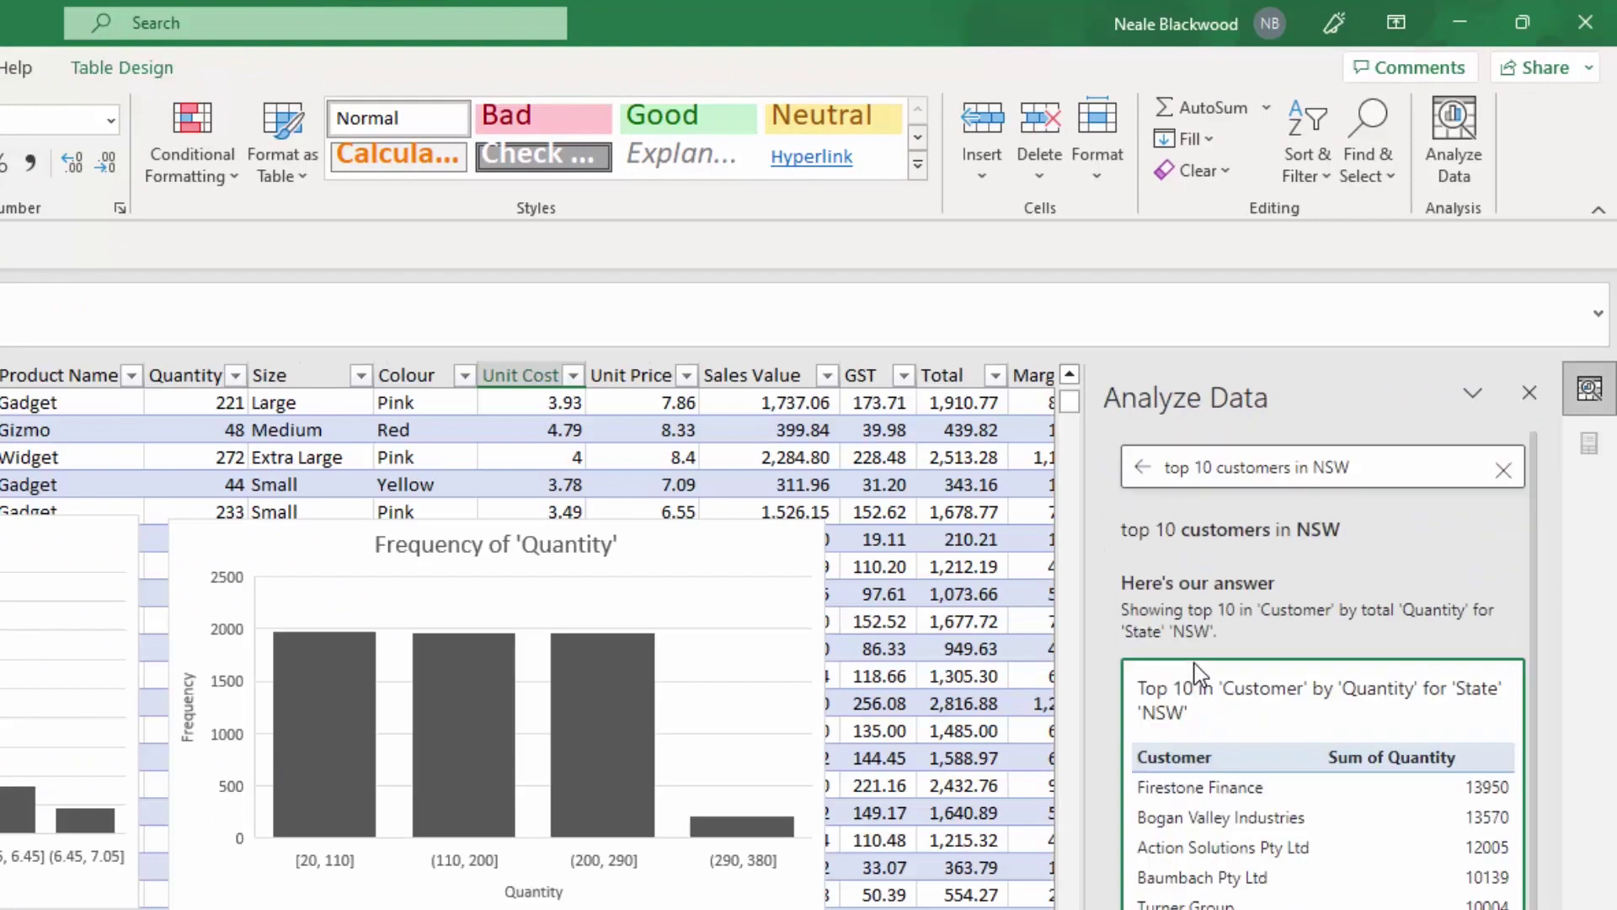
pyautogui.moveTo(1316, 474); pyautogui.dragTo(1094, 494)
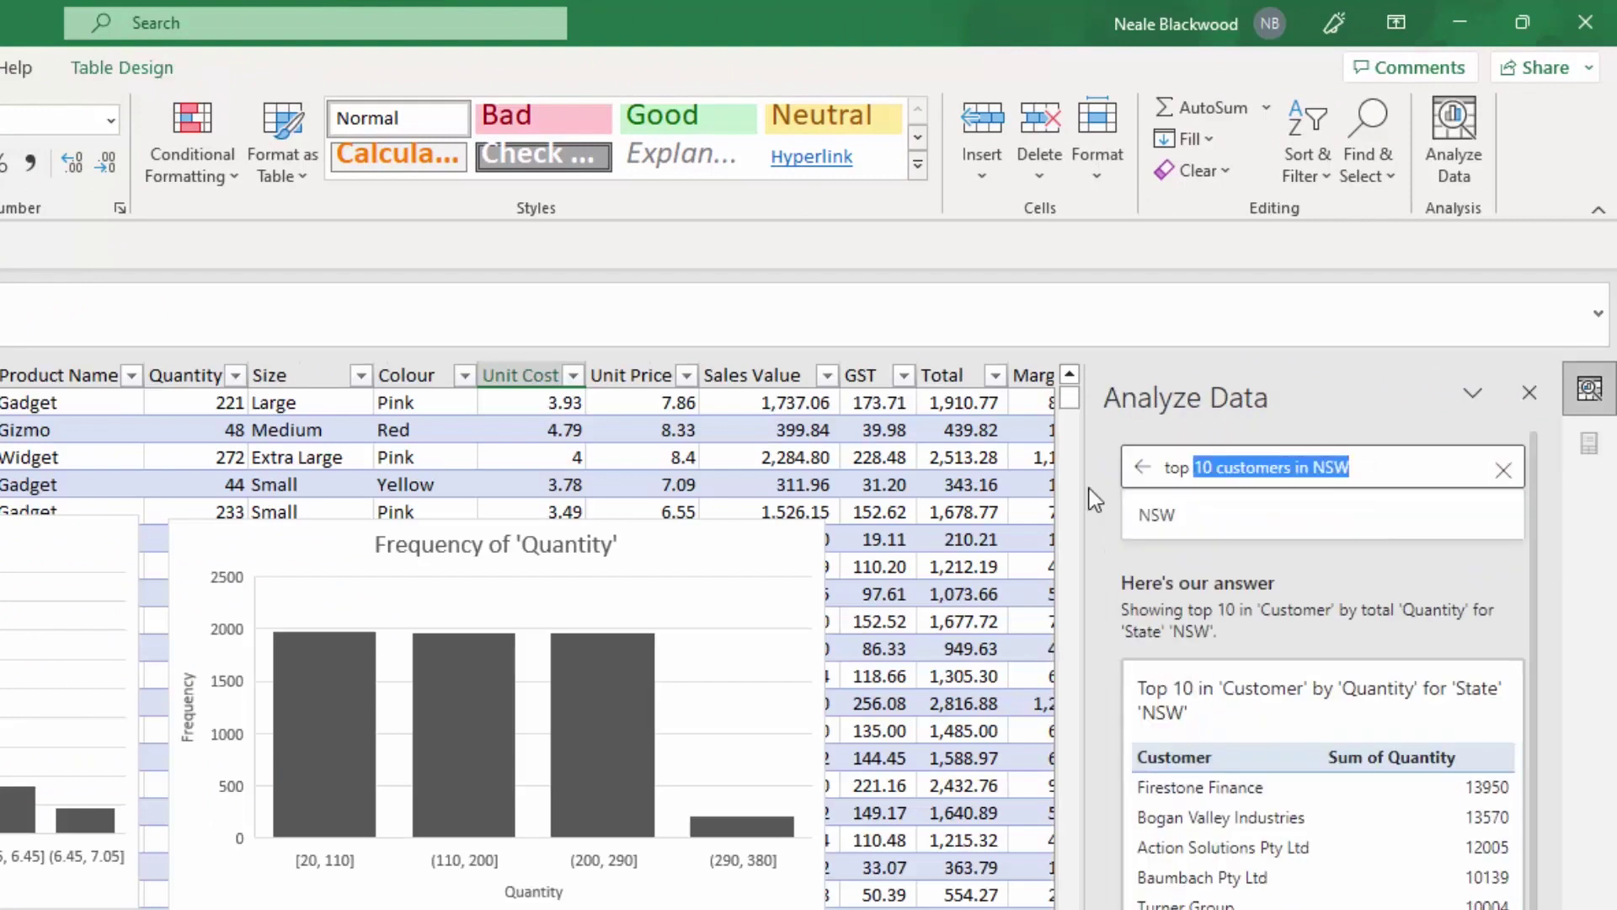
pyautogui.click(1504, 470)
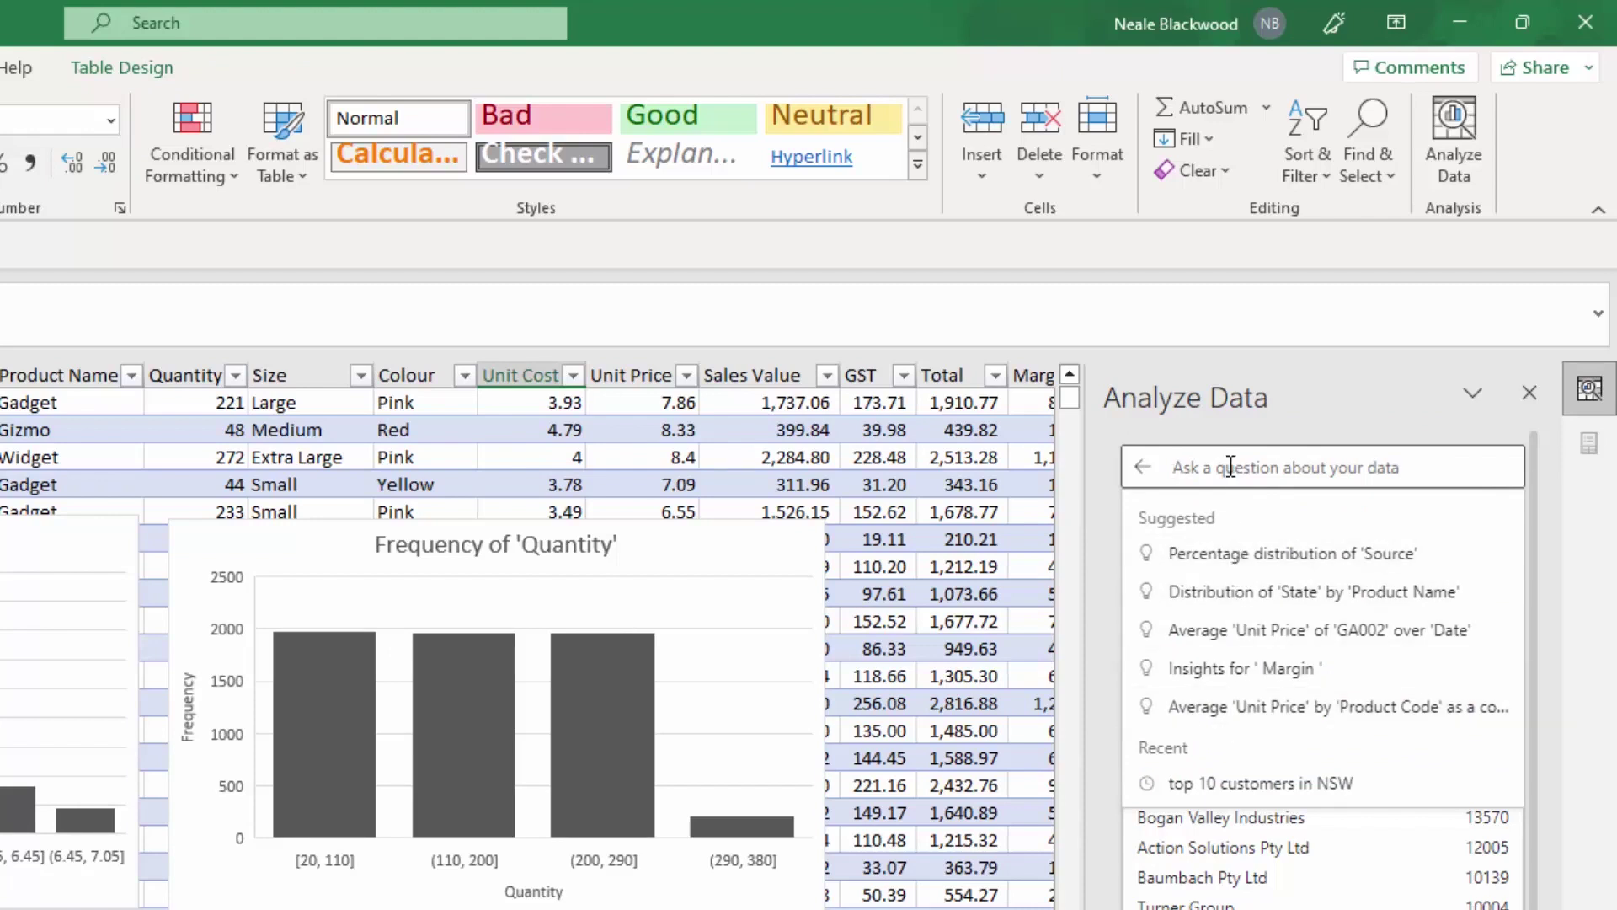
pyautogui.write('top 5 ')
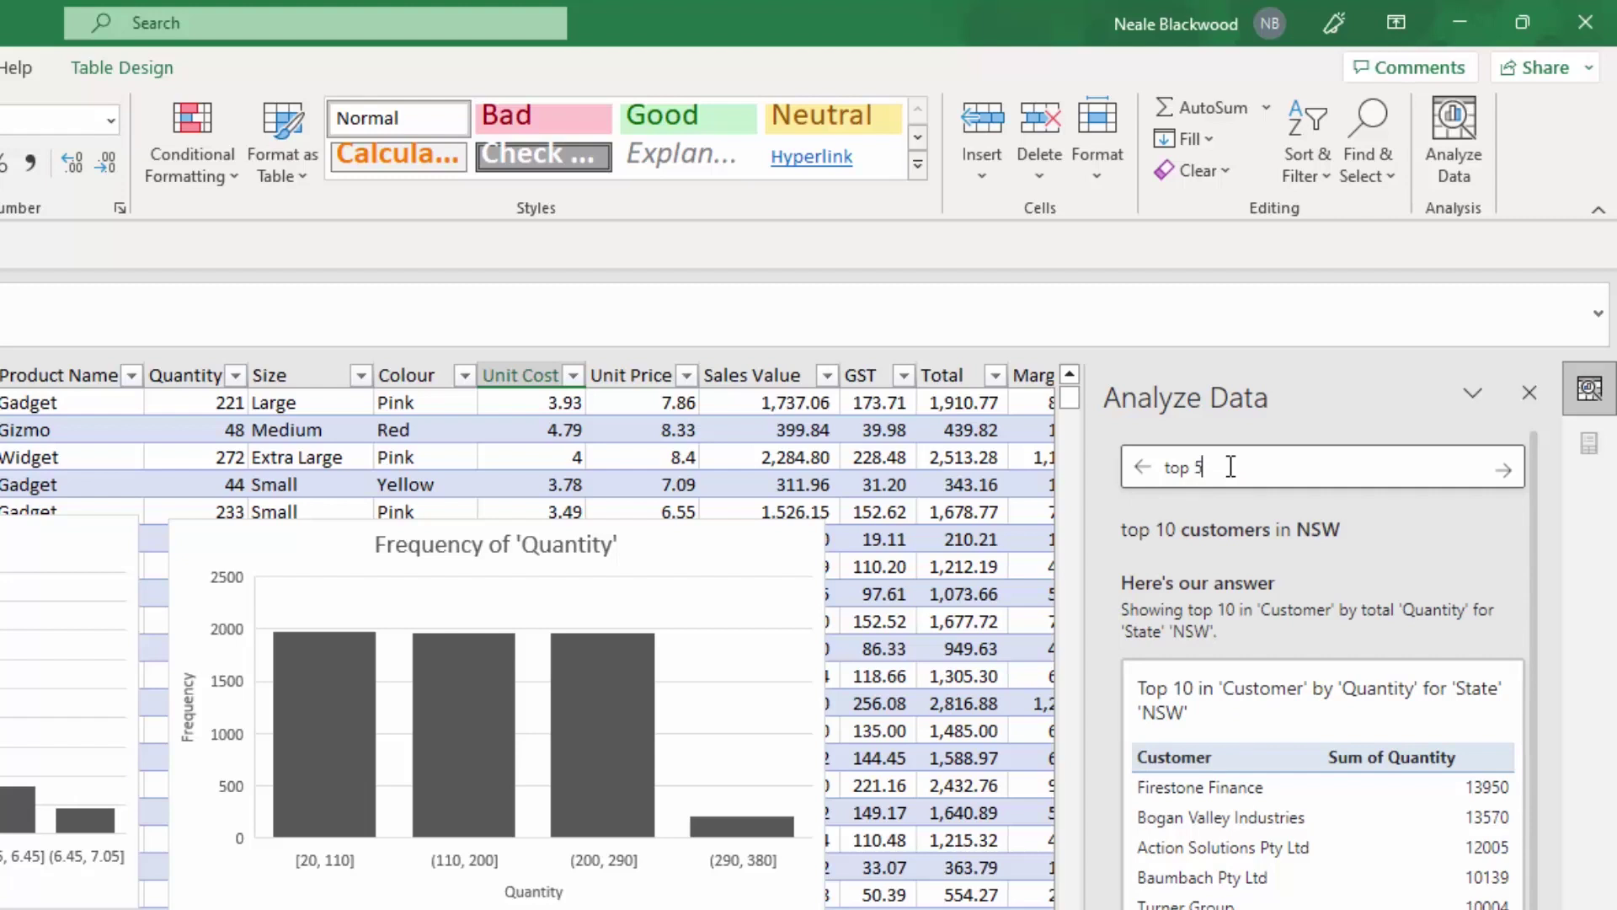
pyautogui.write('pro')
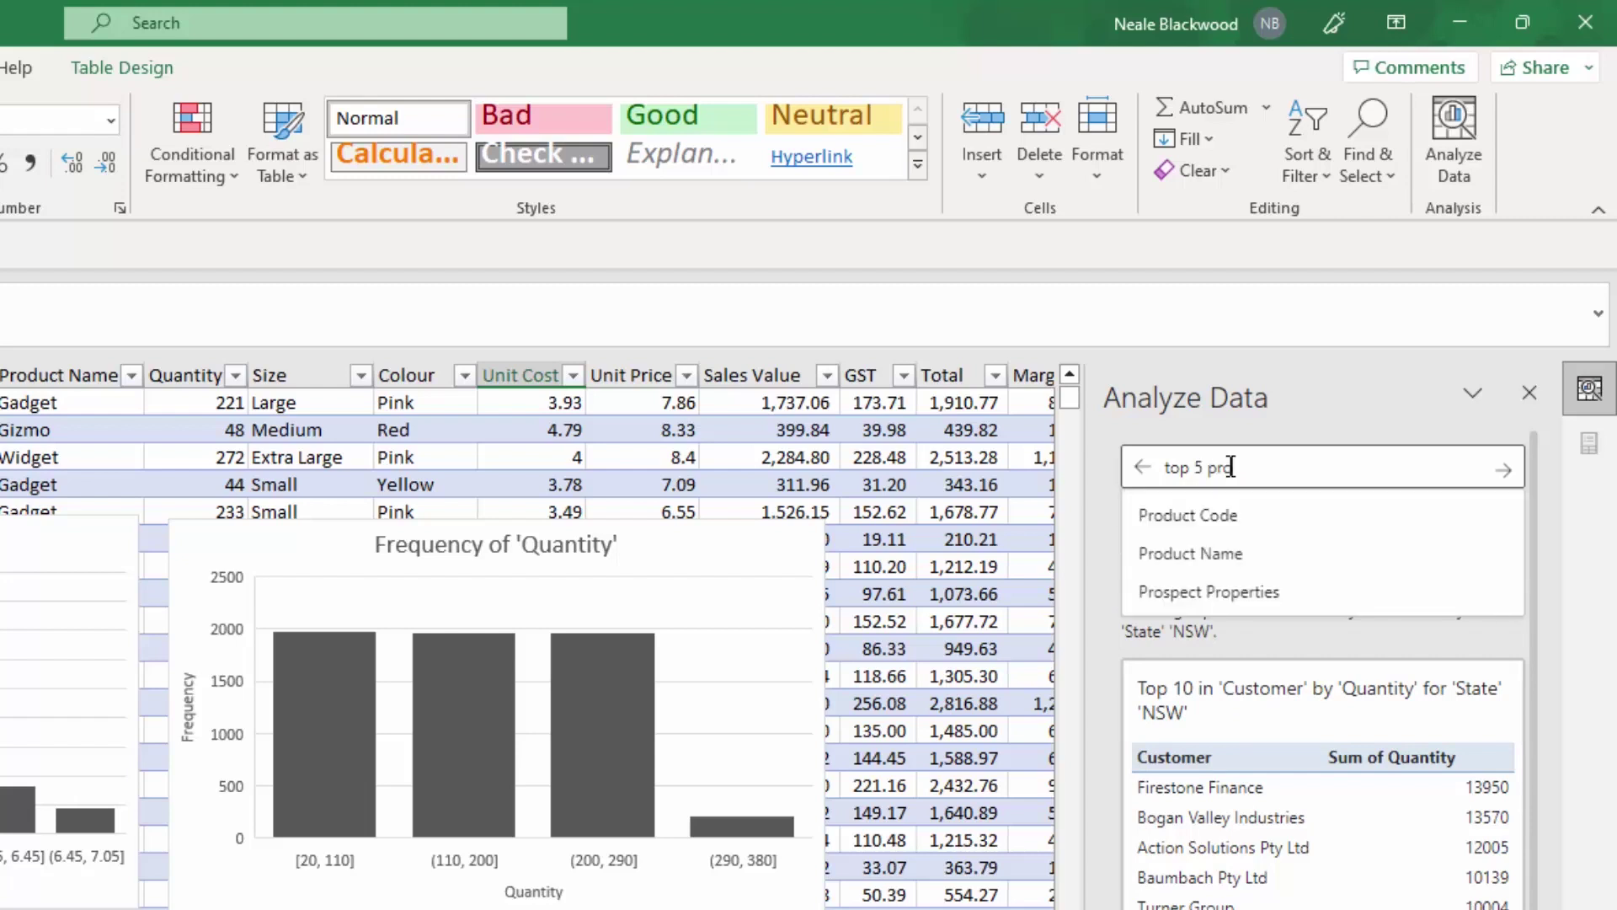
pyautogui.click(1208, 515)
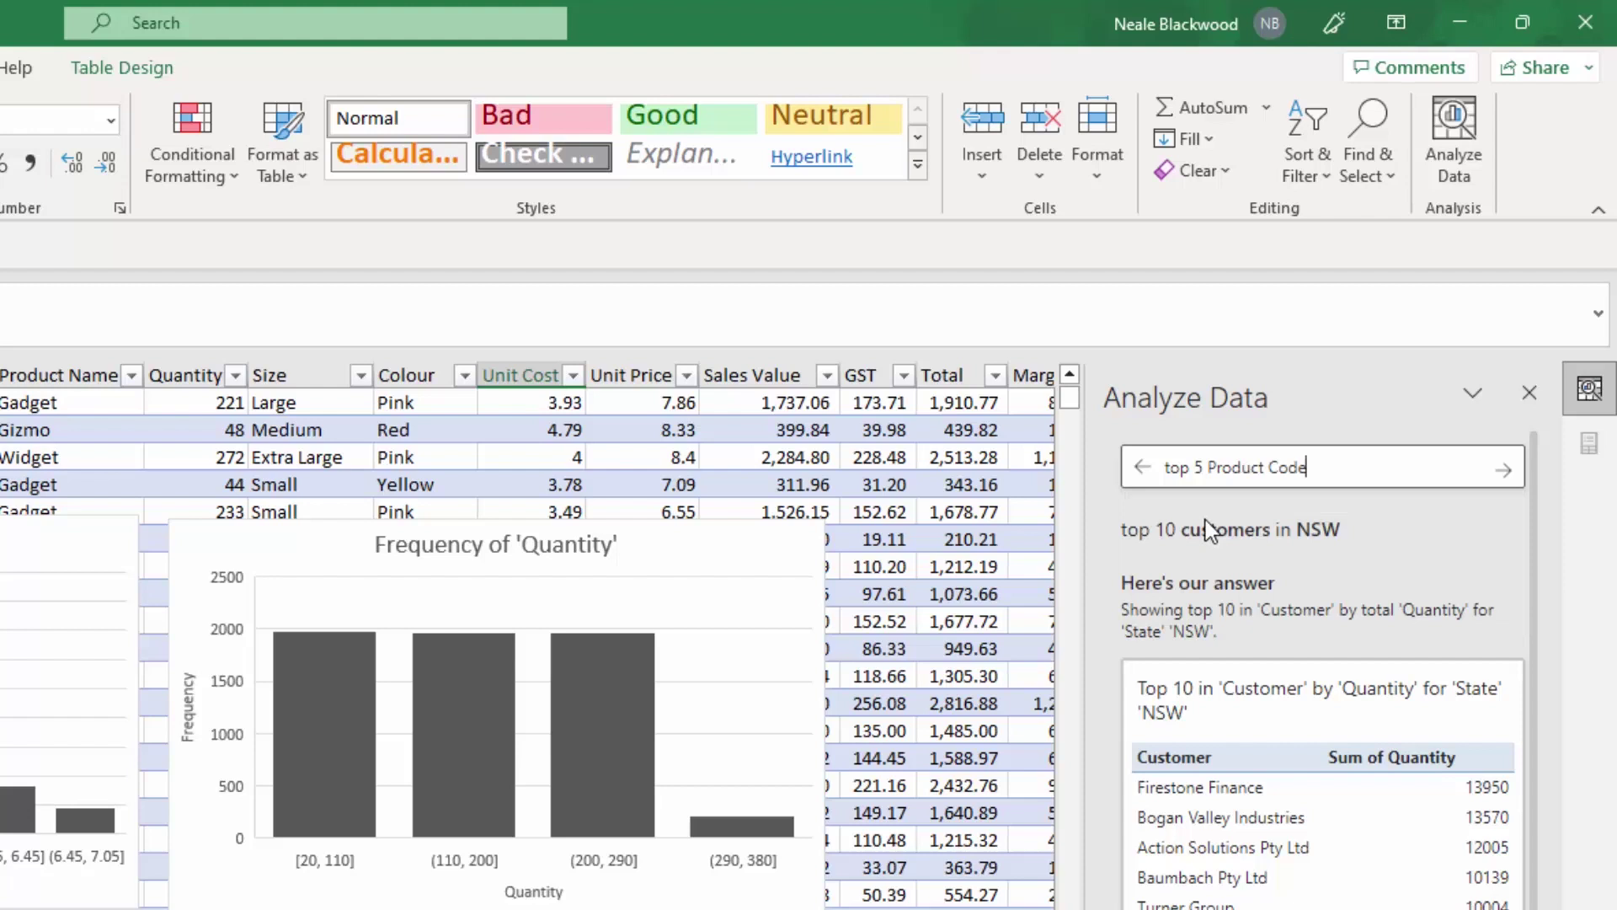
pyautogui.write('for wid')
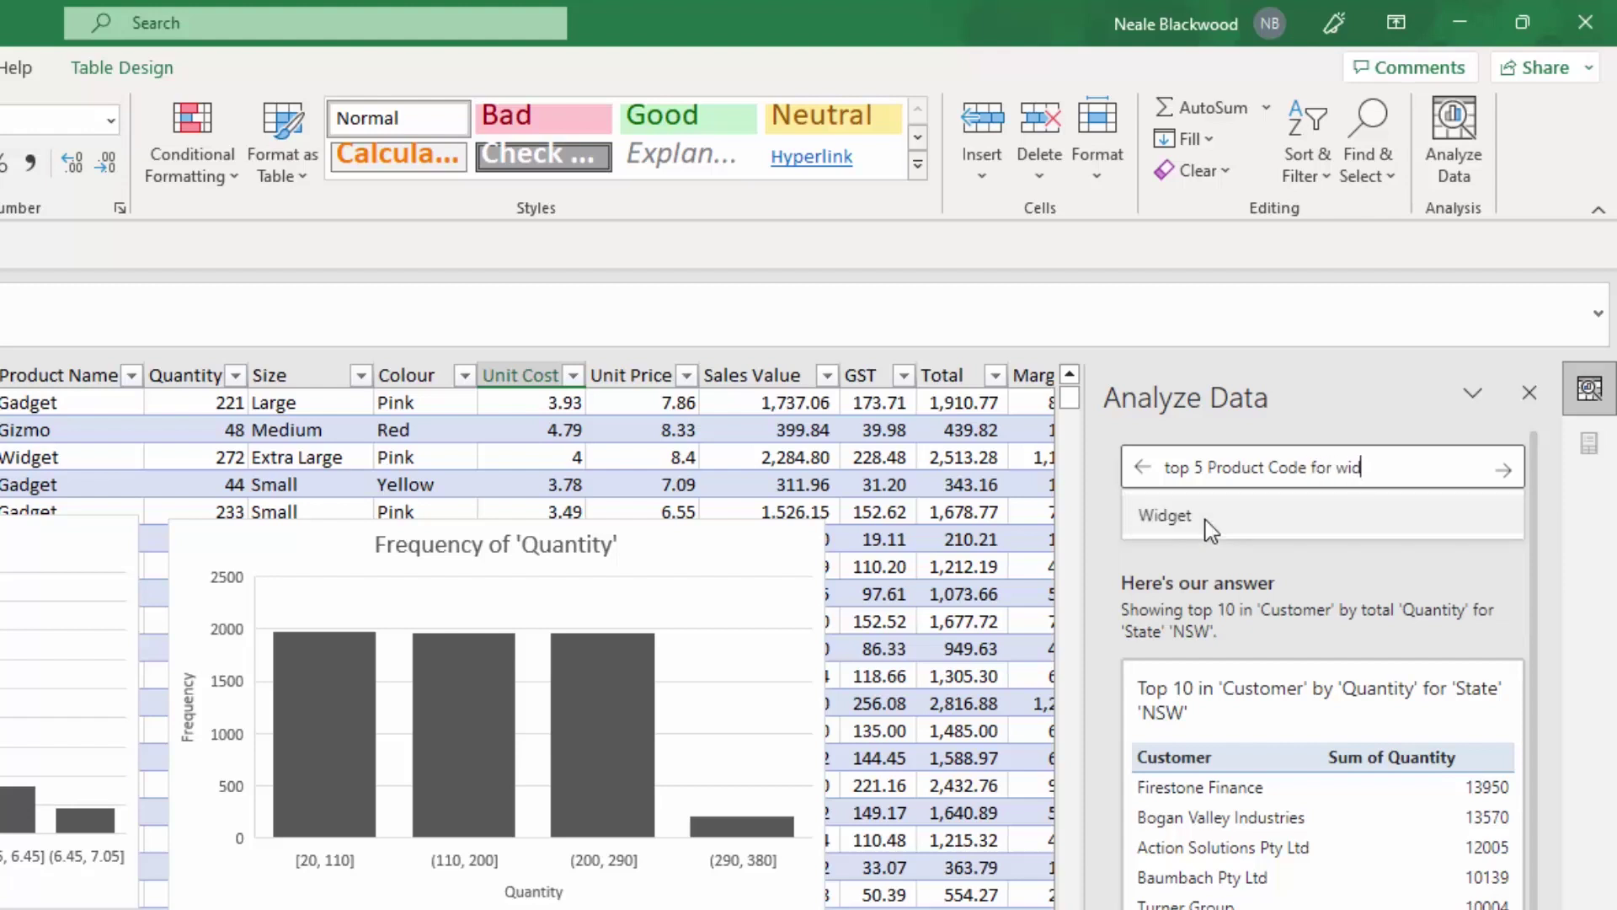
pyautogui.click(1206, 517)
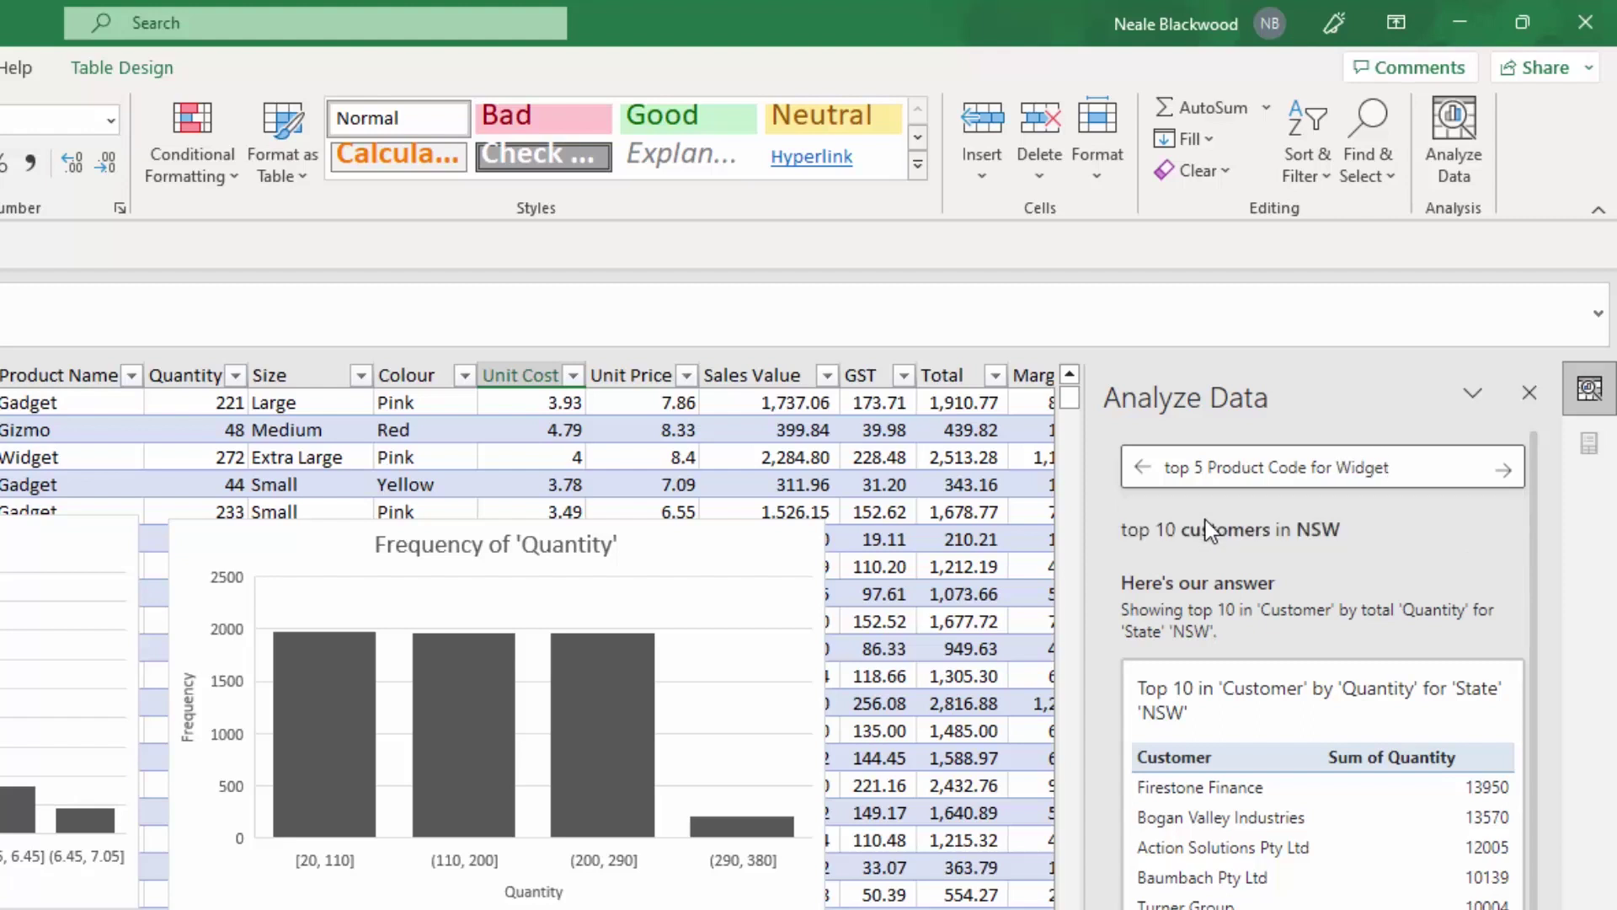
pyautogui.write('in vi')
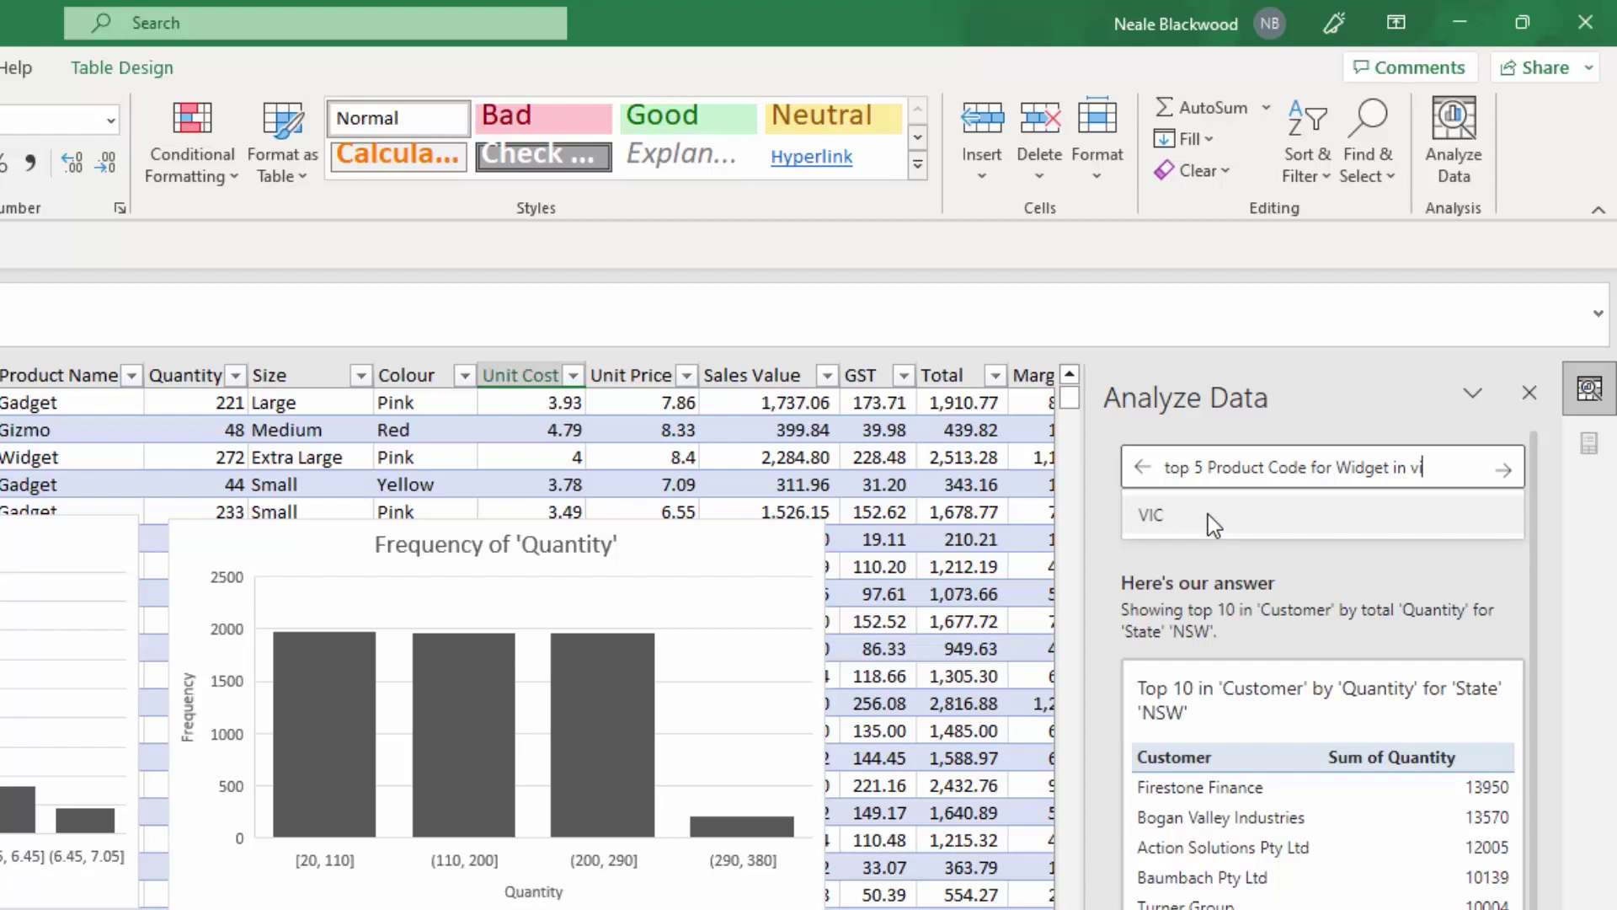
pyautogui.click(1170, 512)
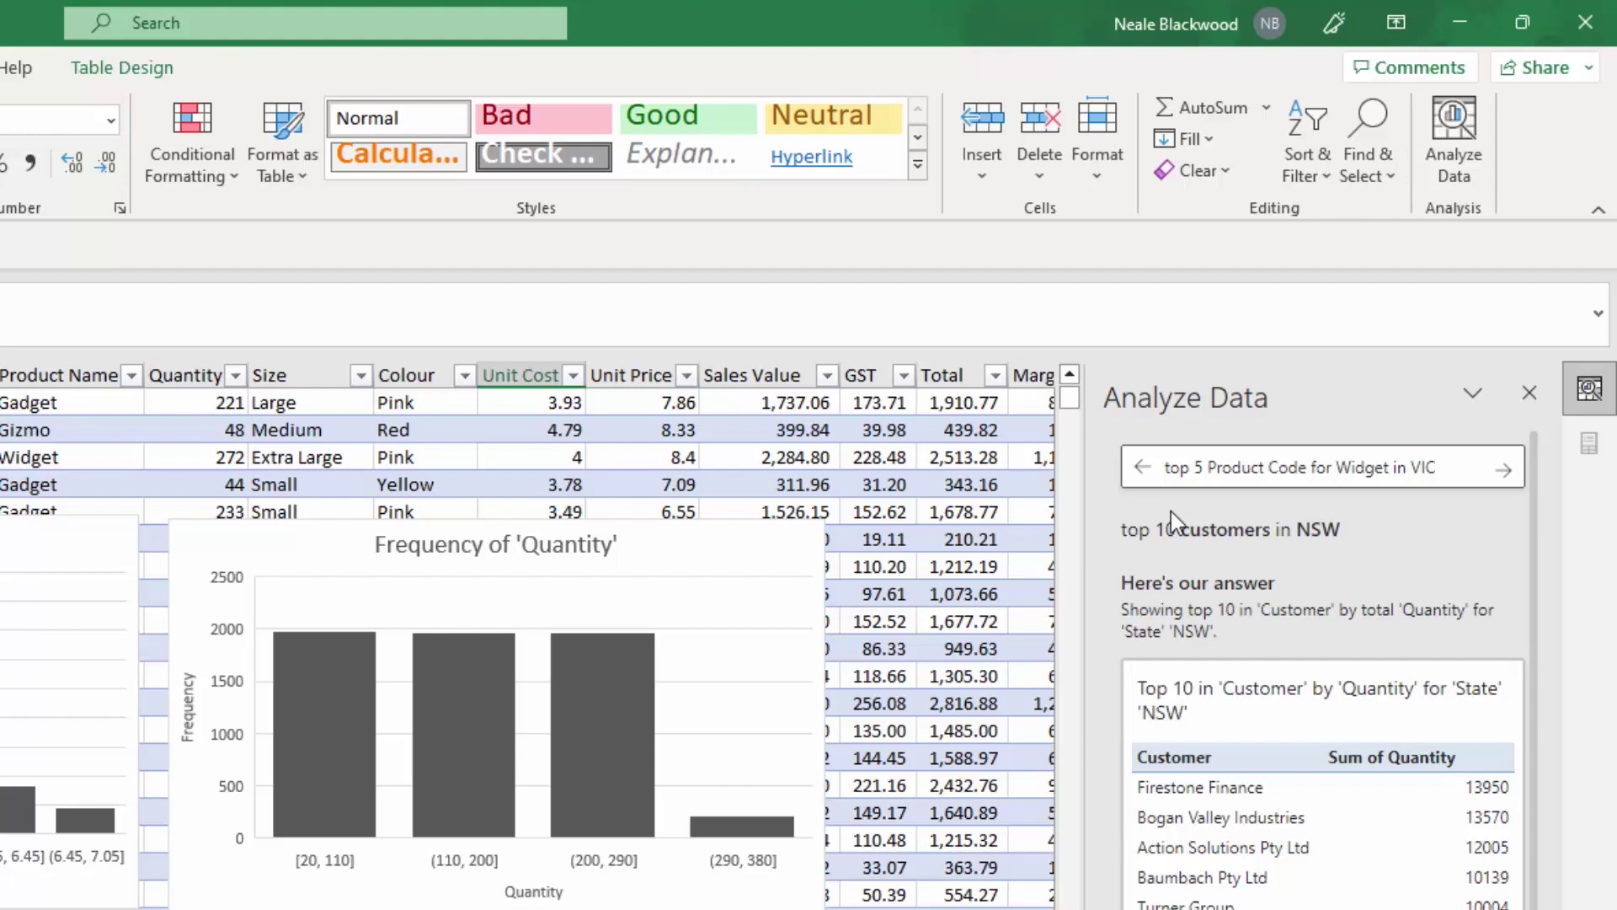
pyautogui.press('Return')
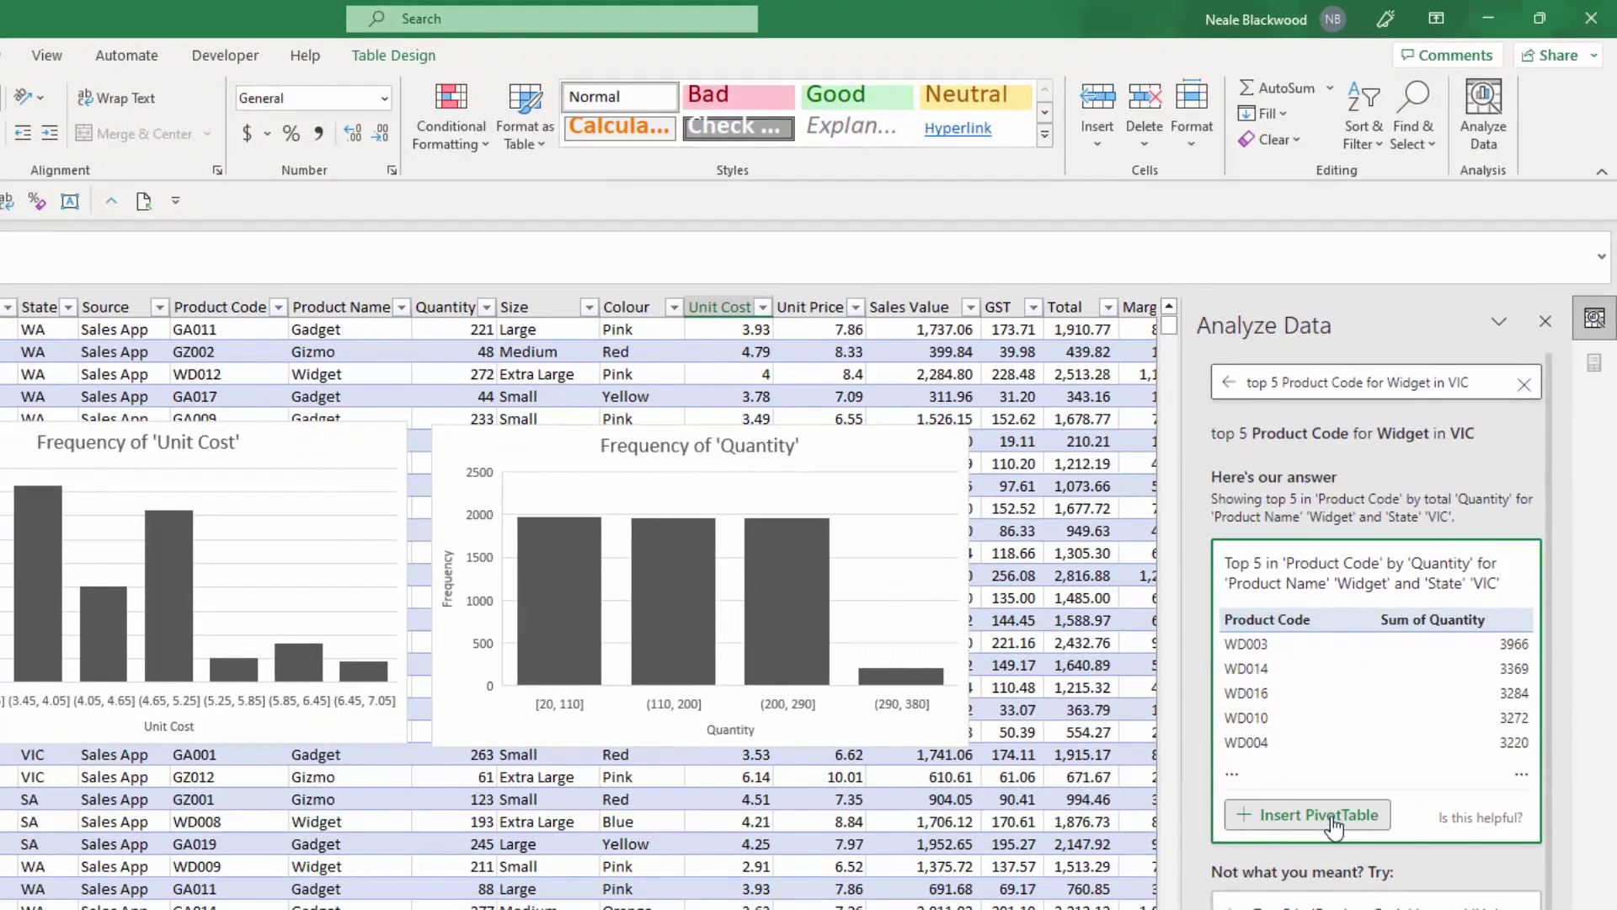
# Insert the top-5 answer as a PivotTable and change its Product Name filter from Widget to Gizmo.
pyautogui.click(1333, 821)
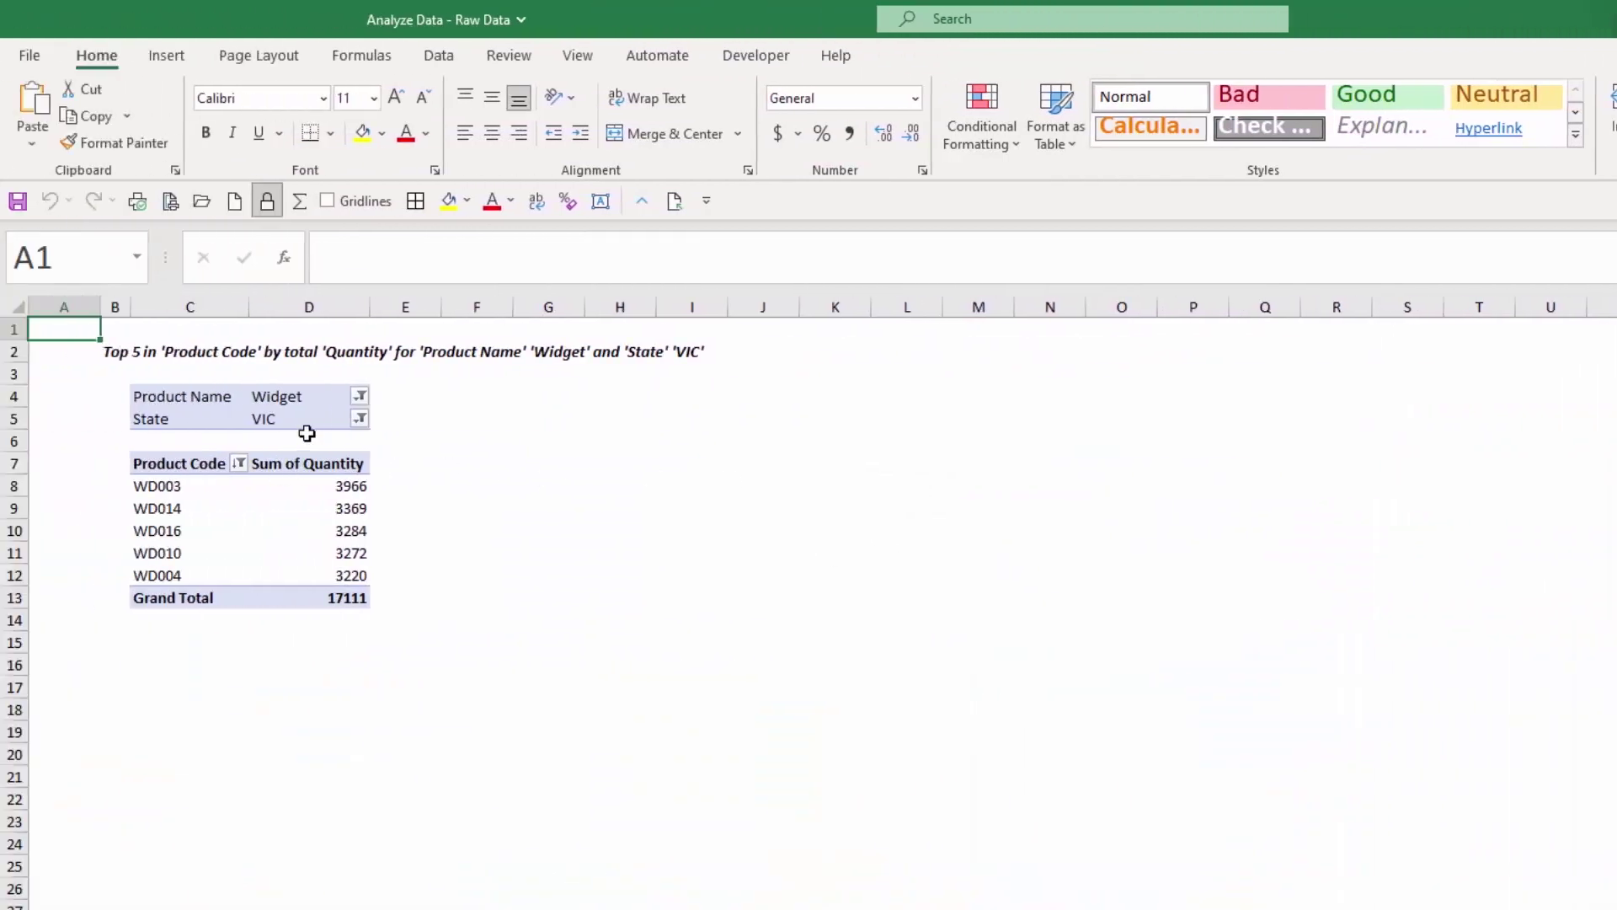
pyautogui.click(251, 397)
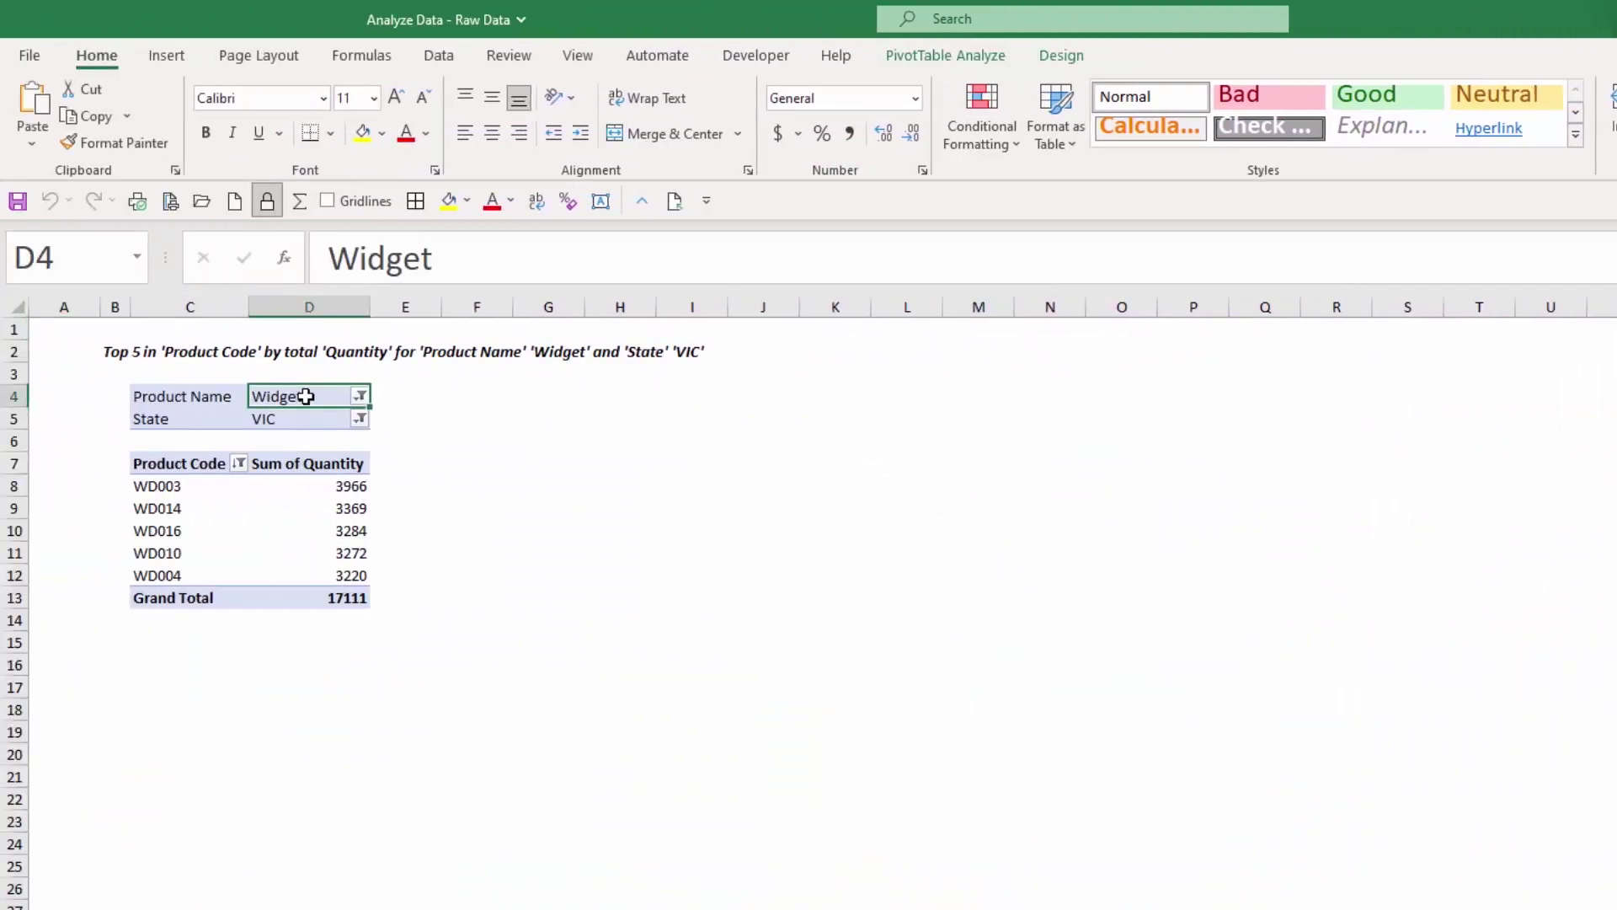
pyautogui.click(303, 421)
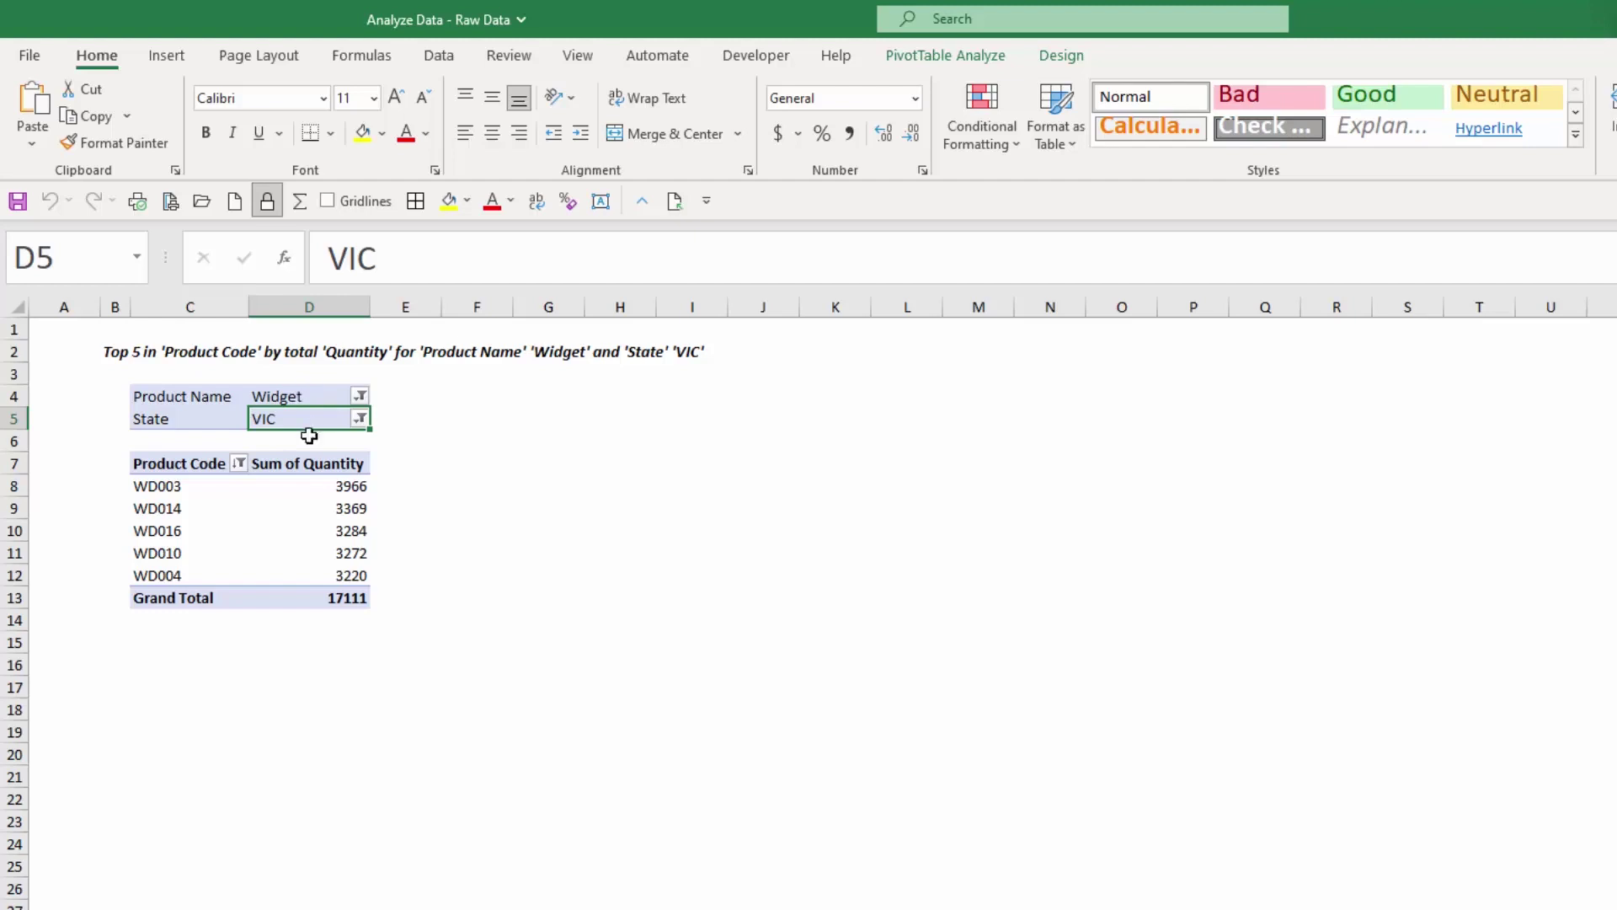
pyautogui.click(360, 396)
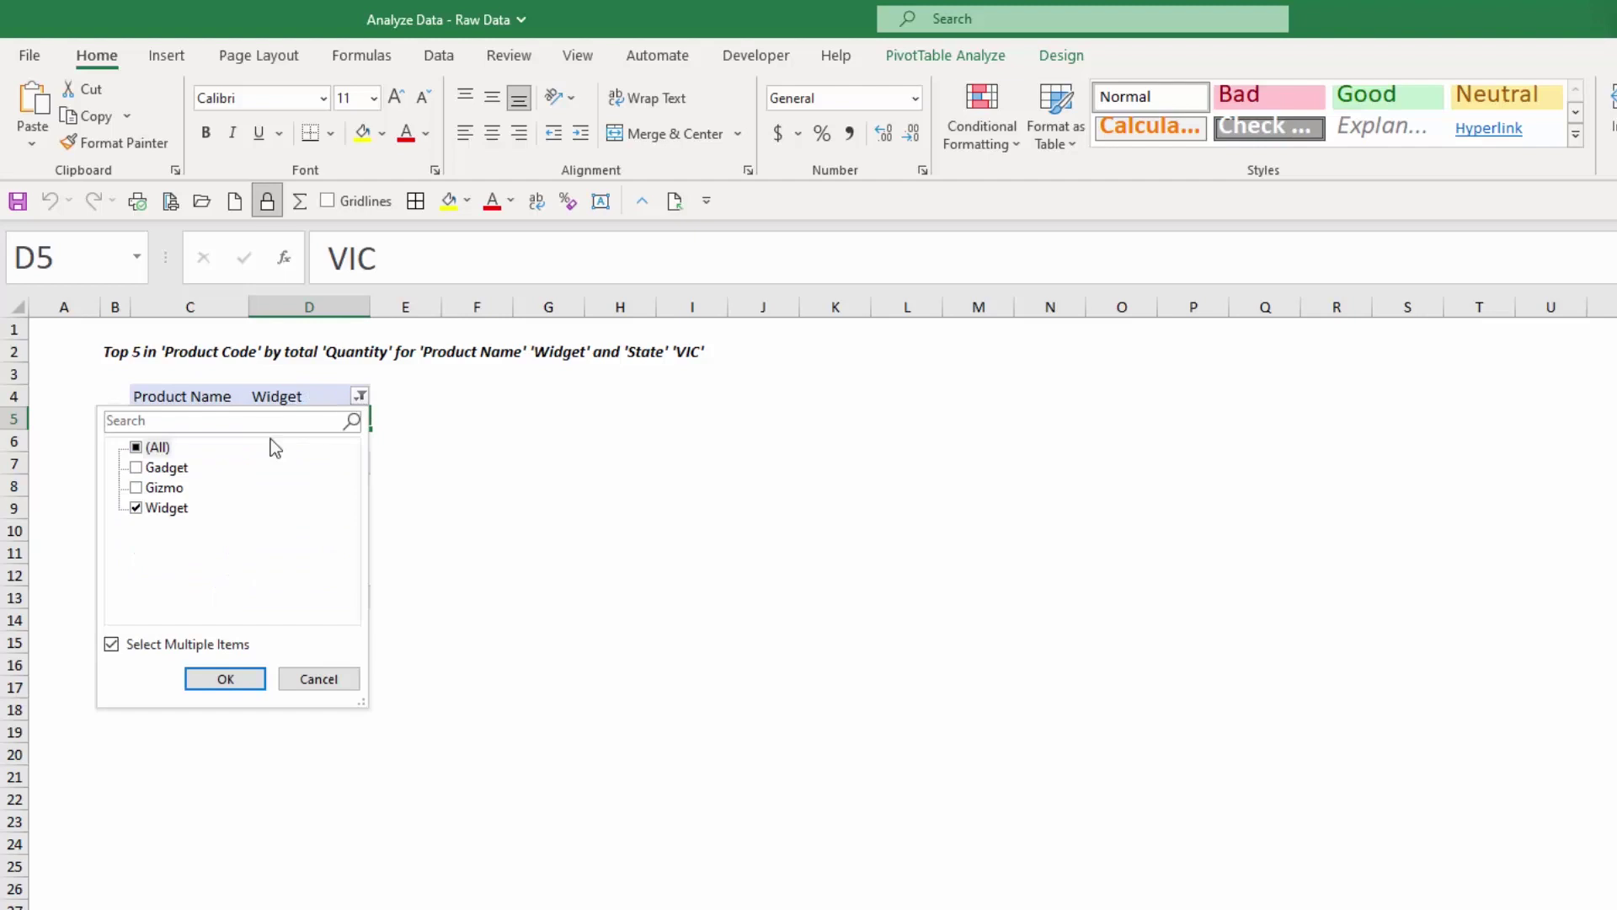
pyautogui.click(141, 488)
pyautogui.click(141, 508)
pyautogui.click(225, 679)
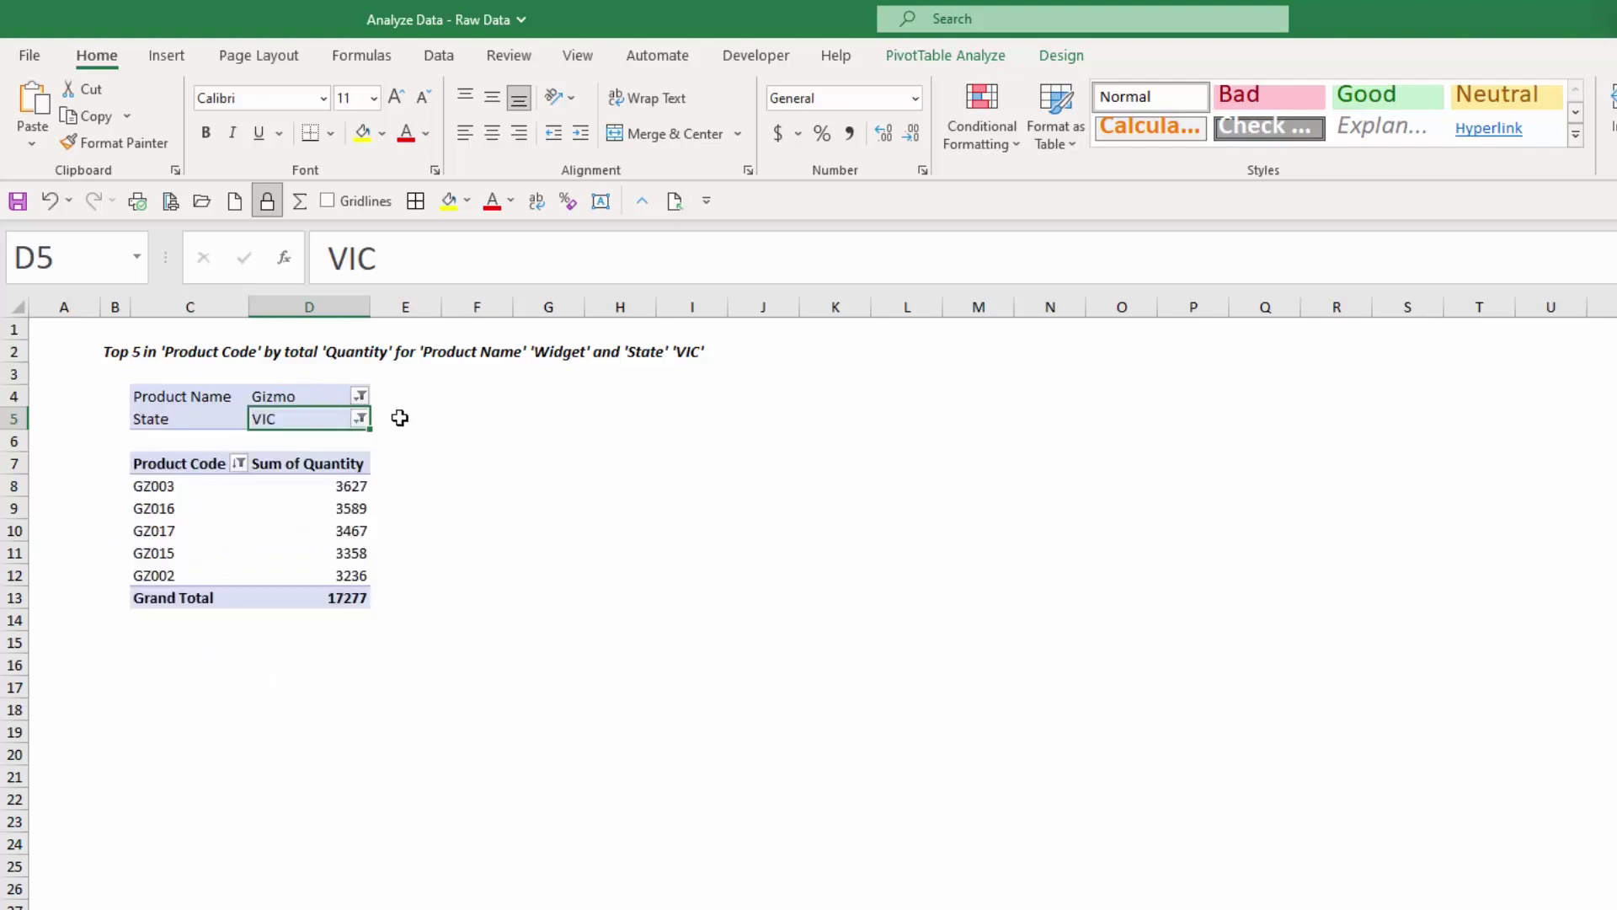
# Change the State filter from VIC to QLD and check the top quantity, GZ019 at 4674.
pyautogui.click(360, 419)
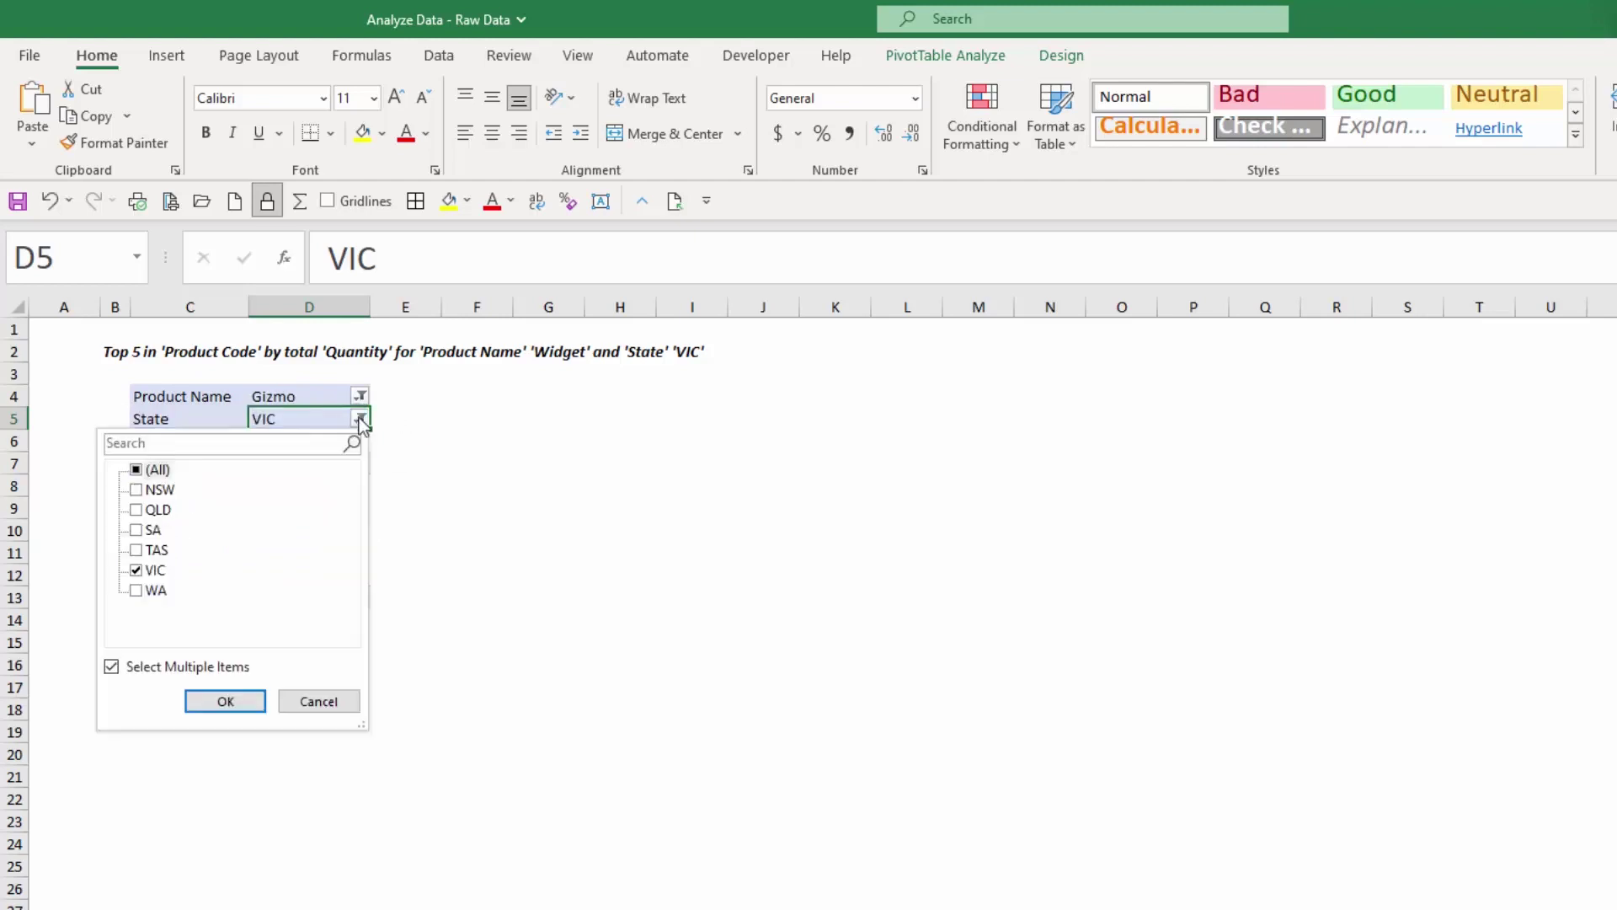
pyautogui.click(142, 510)
pyautogui.click(138, 571)
pyautogui.click(226, 703)
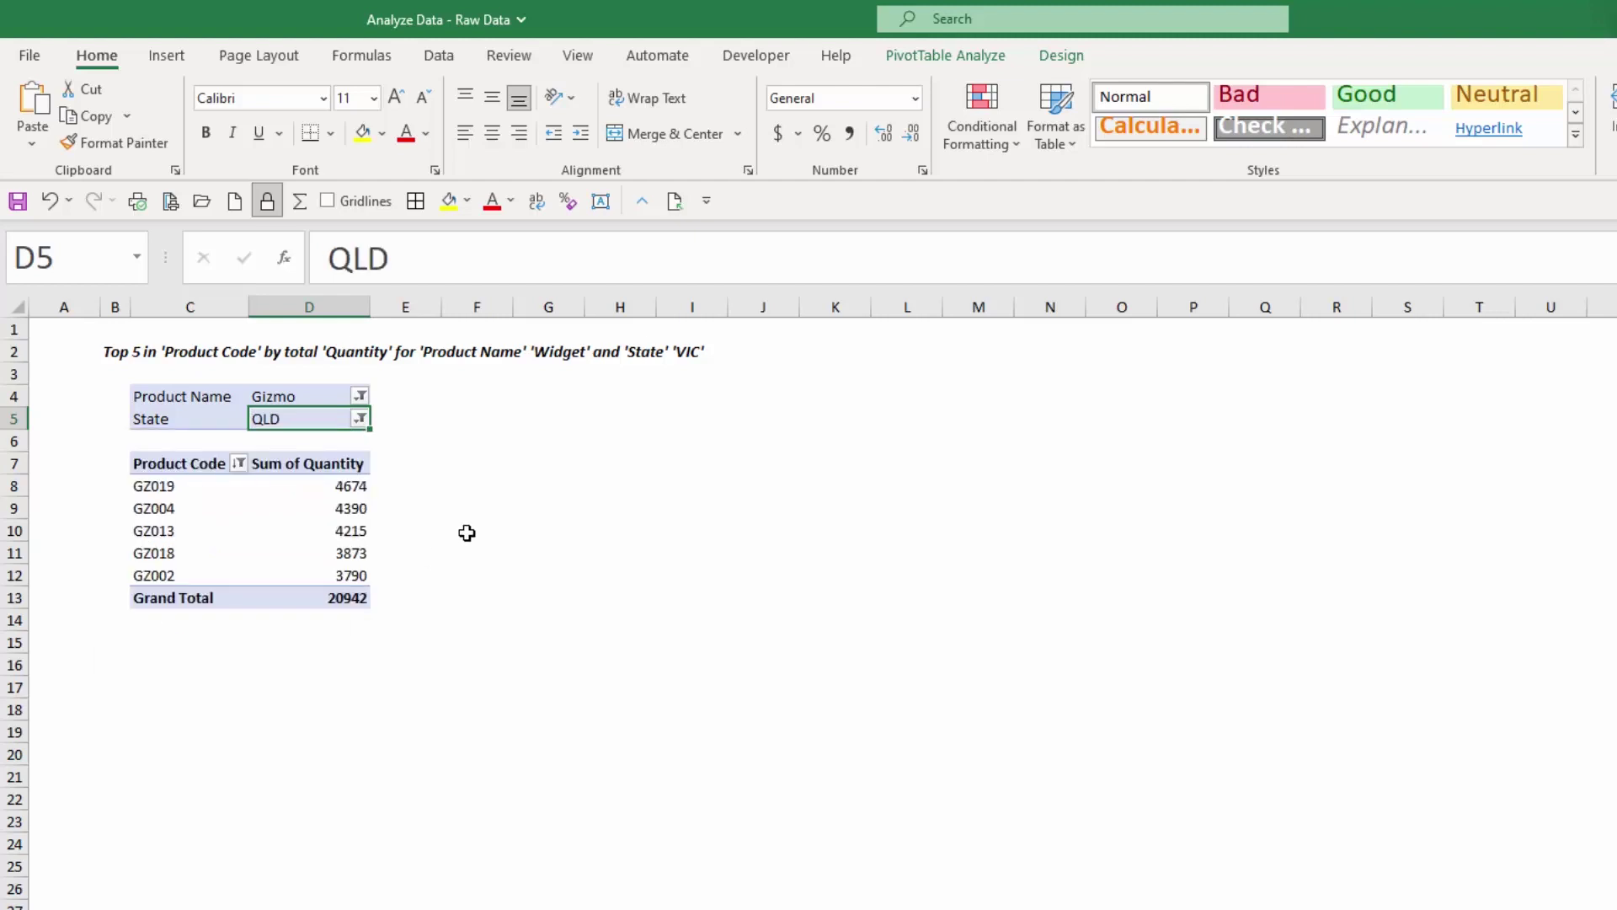
pyautogui.click(344, 487)
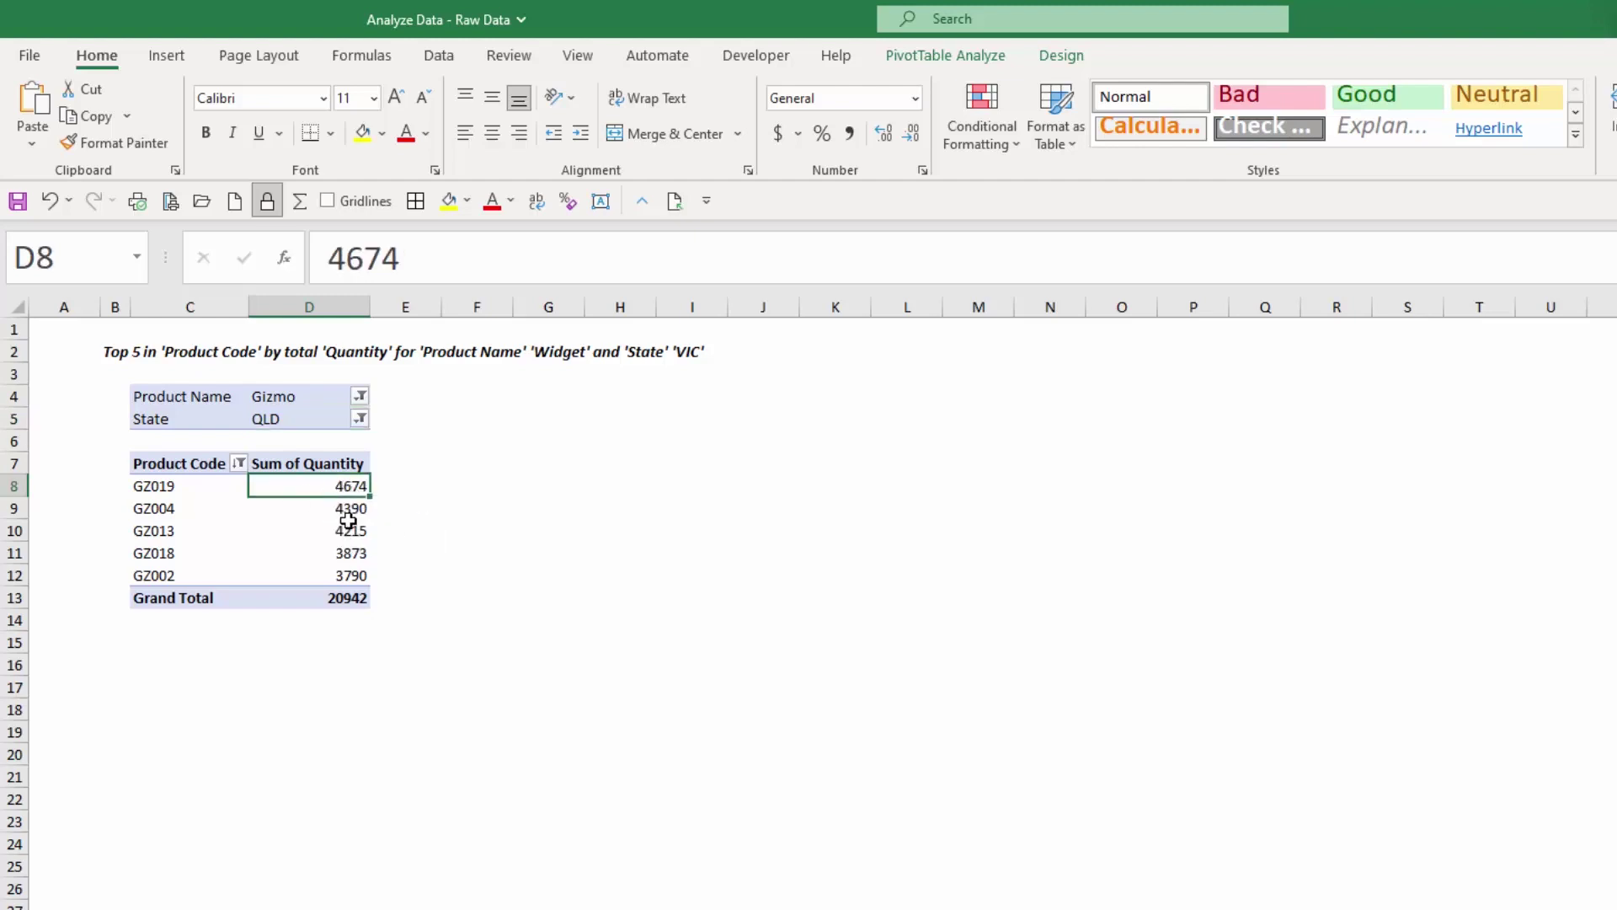
pyautogui.click(348, 514)
pyautogui.moveTo(336, 533)
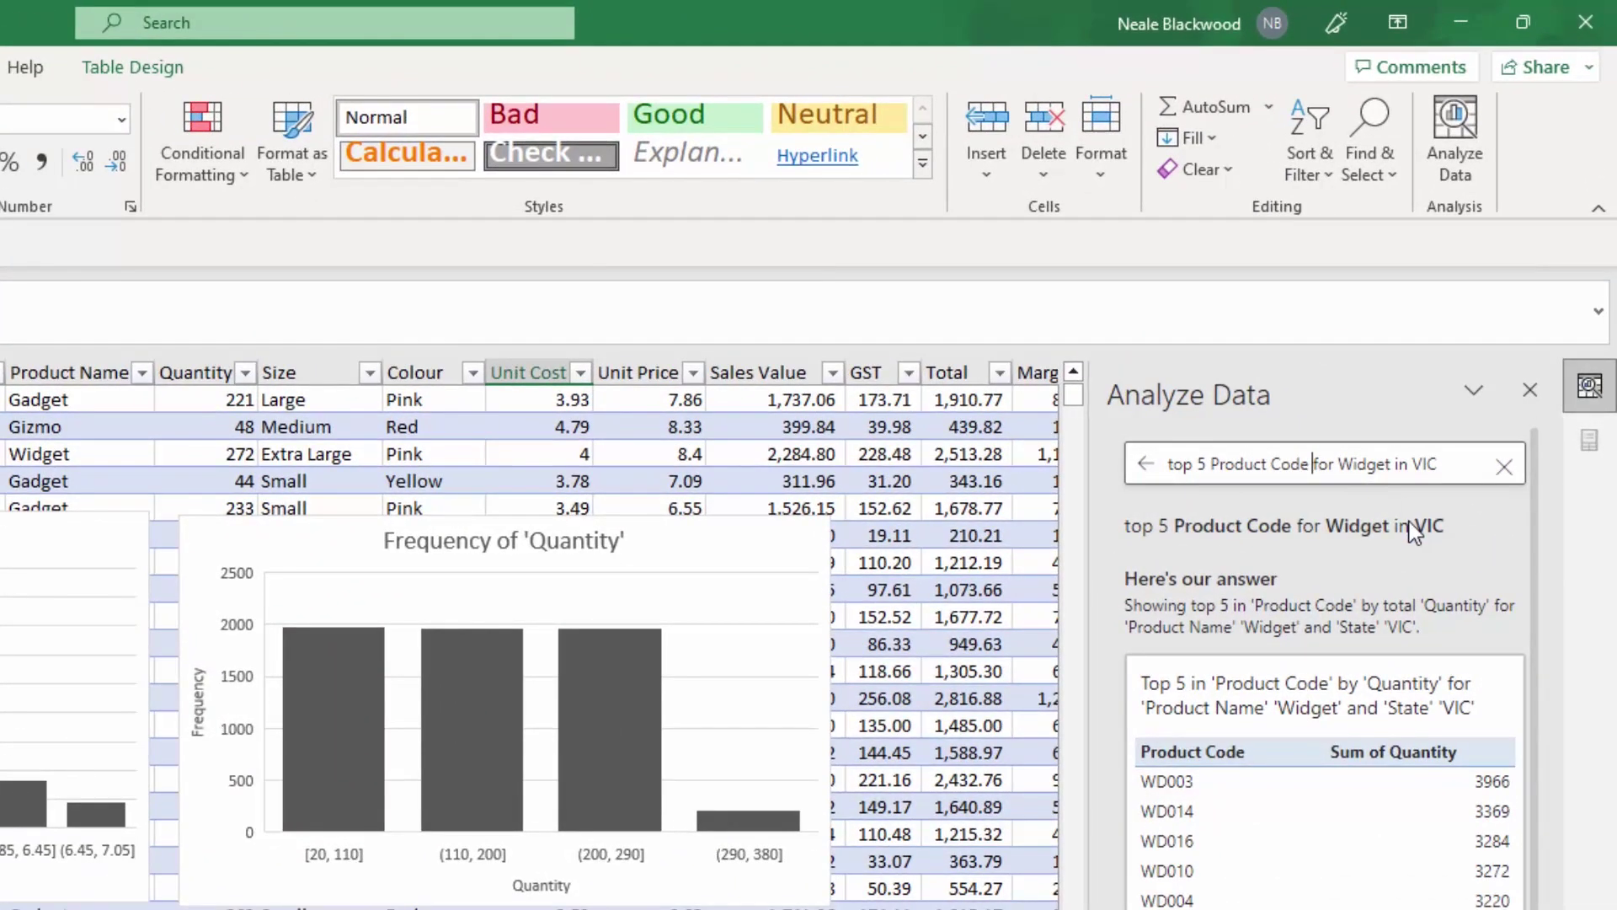
# Add 'sales' after 'Product Code' in the question and submit it.
pyautogui.click(1314, 465)
pyautogui.write('sales')
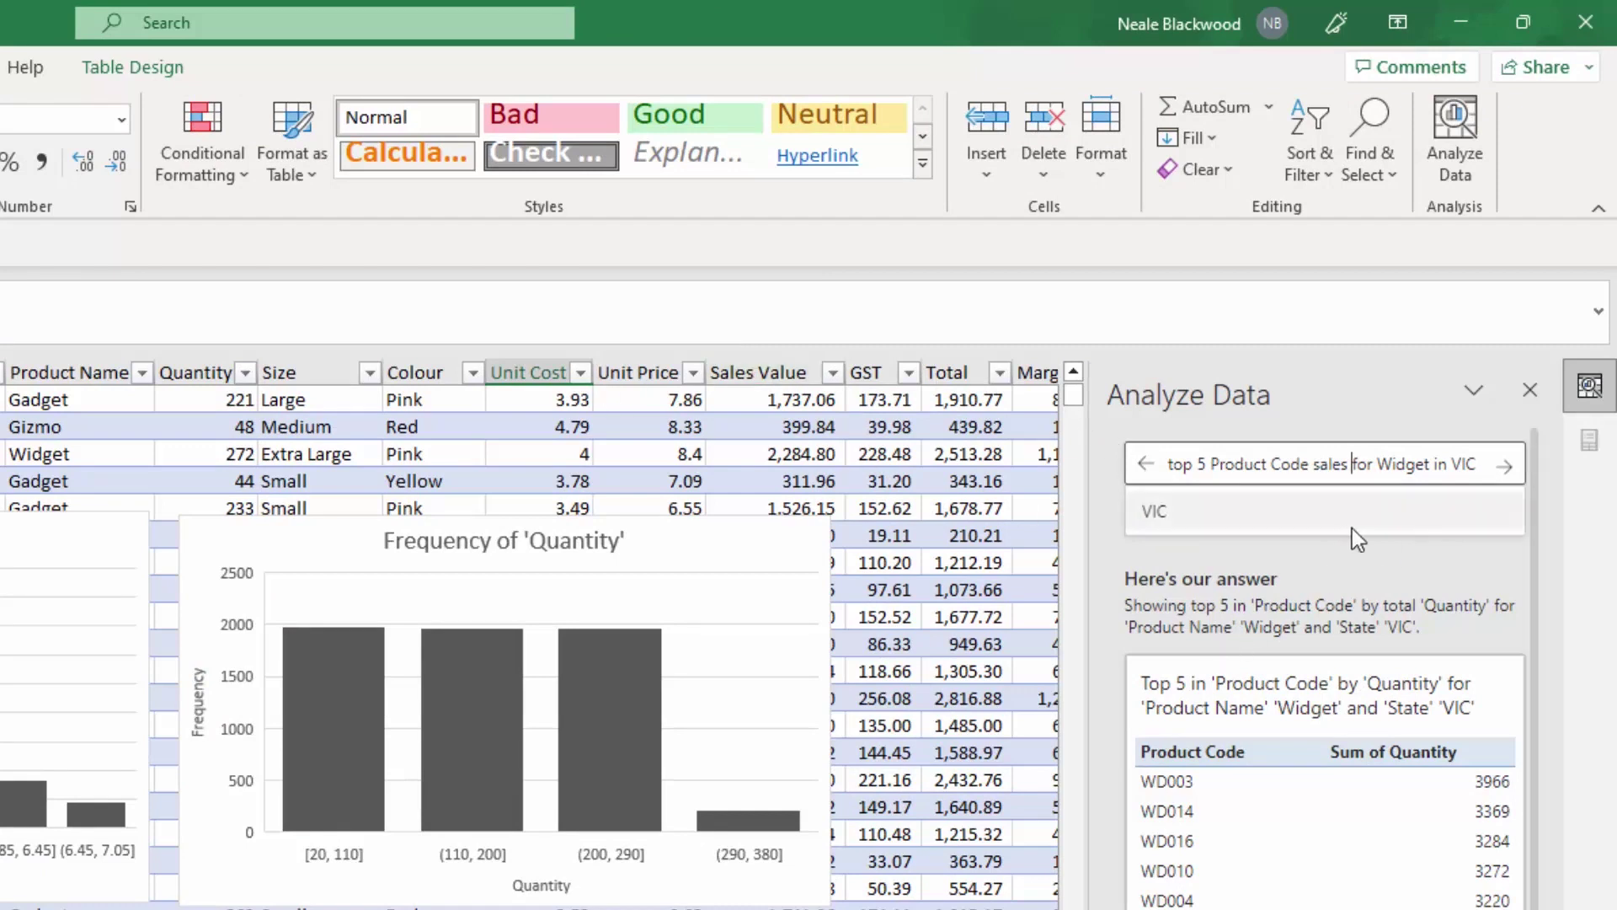
pyautogui.click(1301, 464)
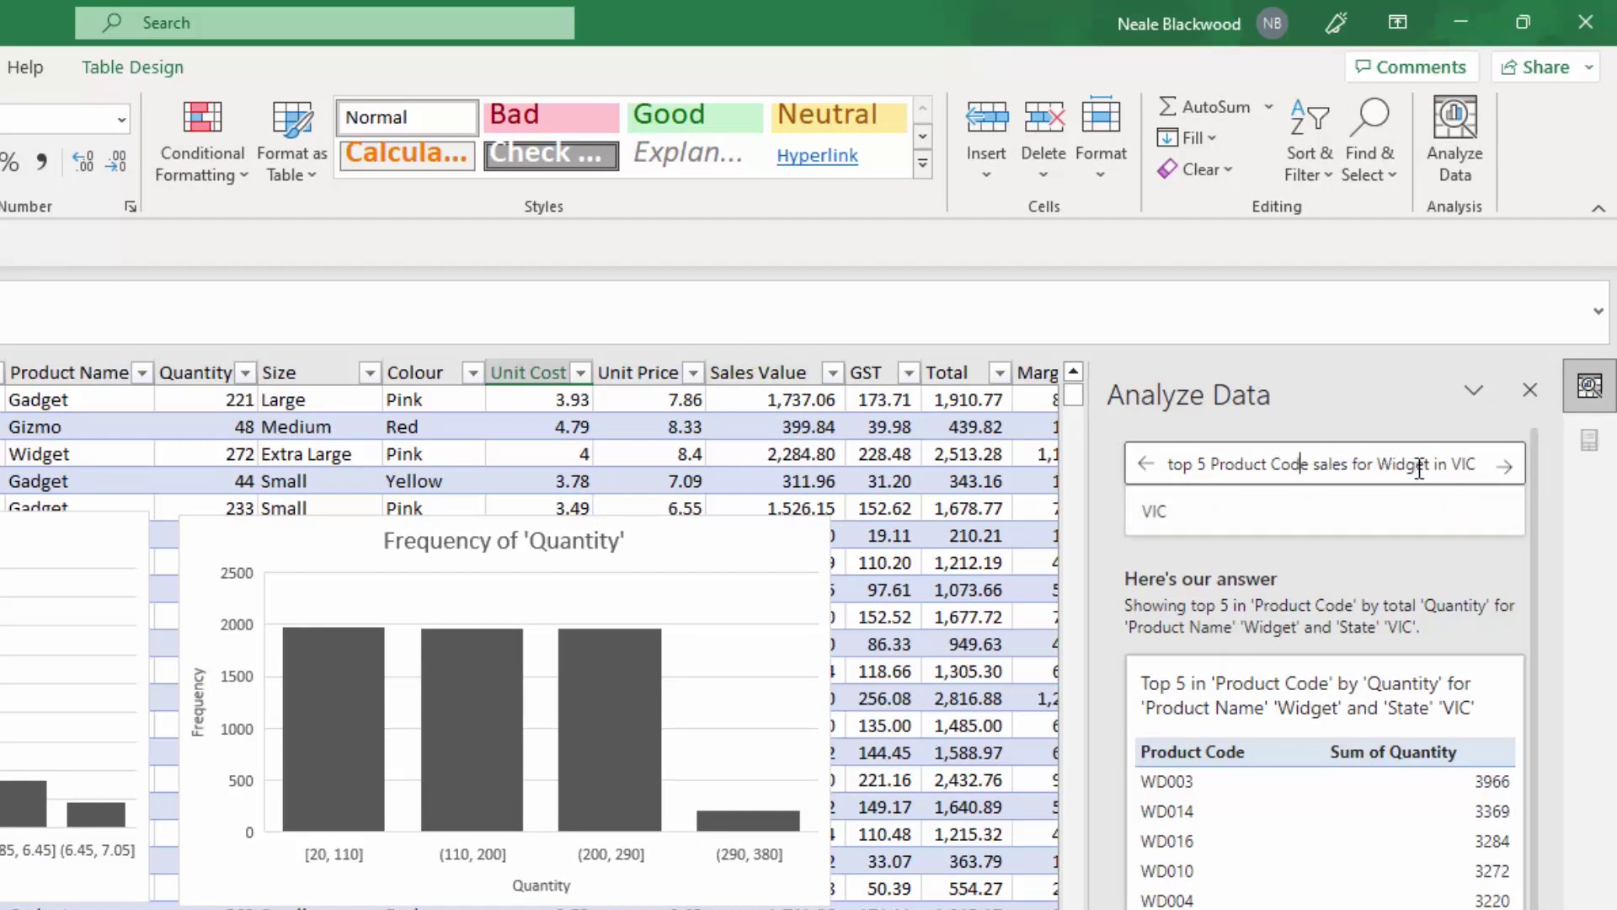
pyautogui.press('Left')
pyautogui.press('Right')
pyautogui.press('Right')
pyautogui.press('Right')
pyautogui.press('Right')
pyautogui.press('Right')
pyautogui.press('Right')
pyautogui.press('Right')
pyautogui.press('Right')
pyautogui.press('Right')
pyautogui.press('Right')
pyautogui.press('Right')
pyautogui.press('Right')
pyautogui.press('Right')
pyautogui.press('Right')
pyautogui.press('Right')
pyautogui.press('Right')
pyautogui.press('Right')
pyautogui.press('Right')
pyautogui.press('Right')
pyautogui.press('Right')
pyautogui.press('Right')
pyautogui.press('Right')
pyautogui.press('Right')
pyautogui.press('Return')
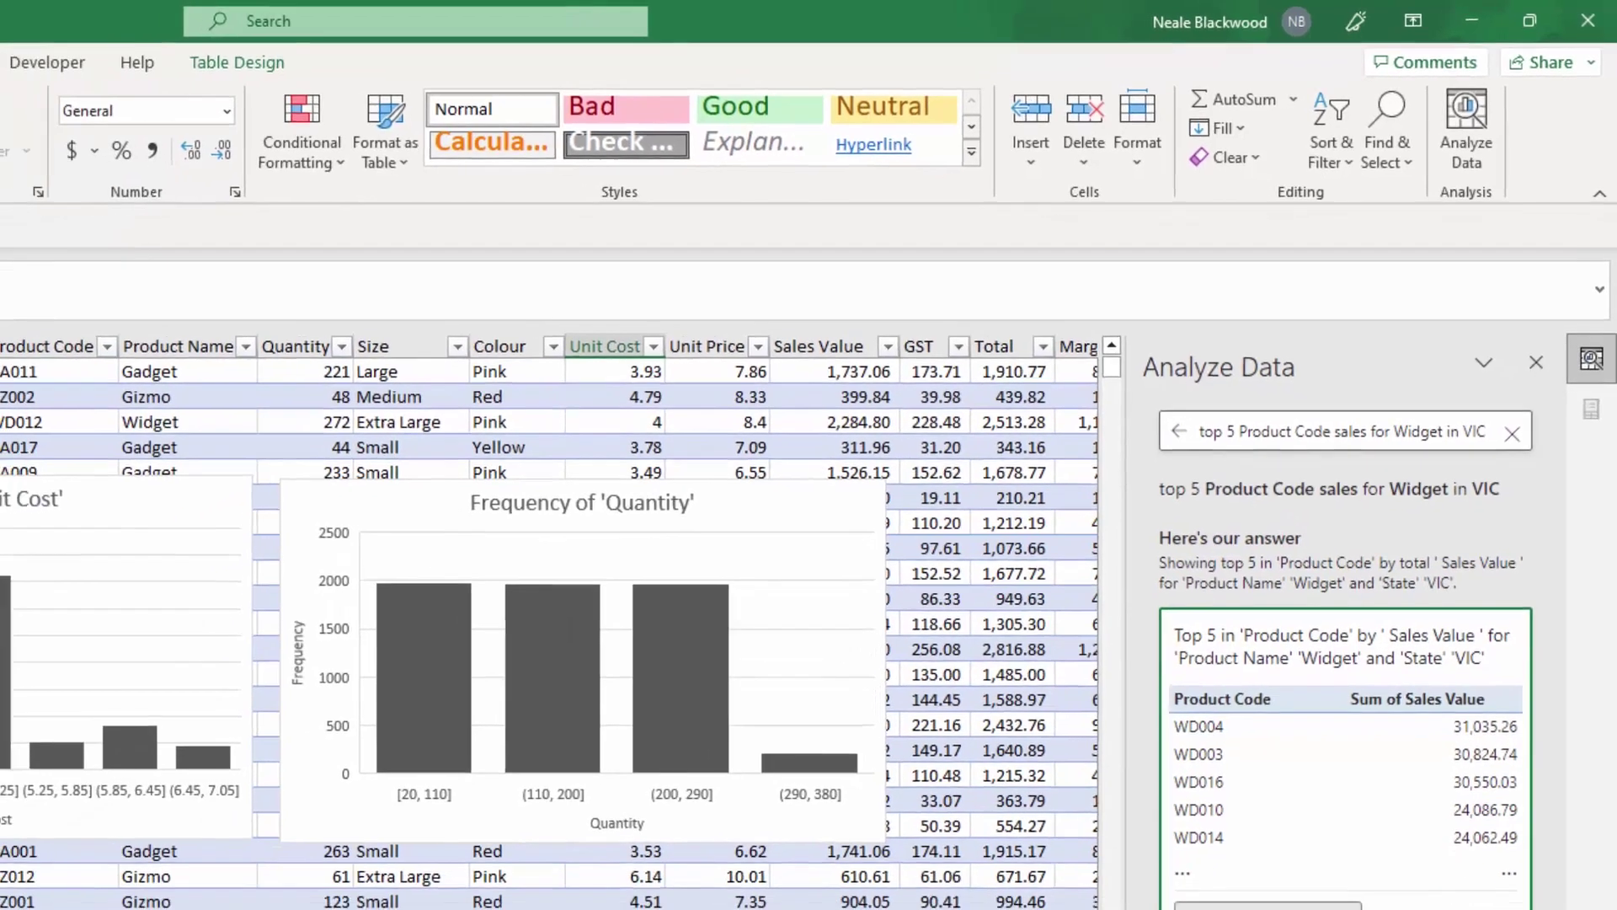
# Insert the Sales Value answer as a PivotTable and check the top figure, WD004 at 31,035.26.
pyautogui.click(1280, 909)
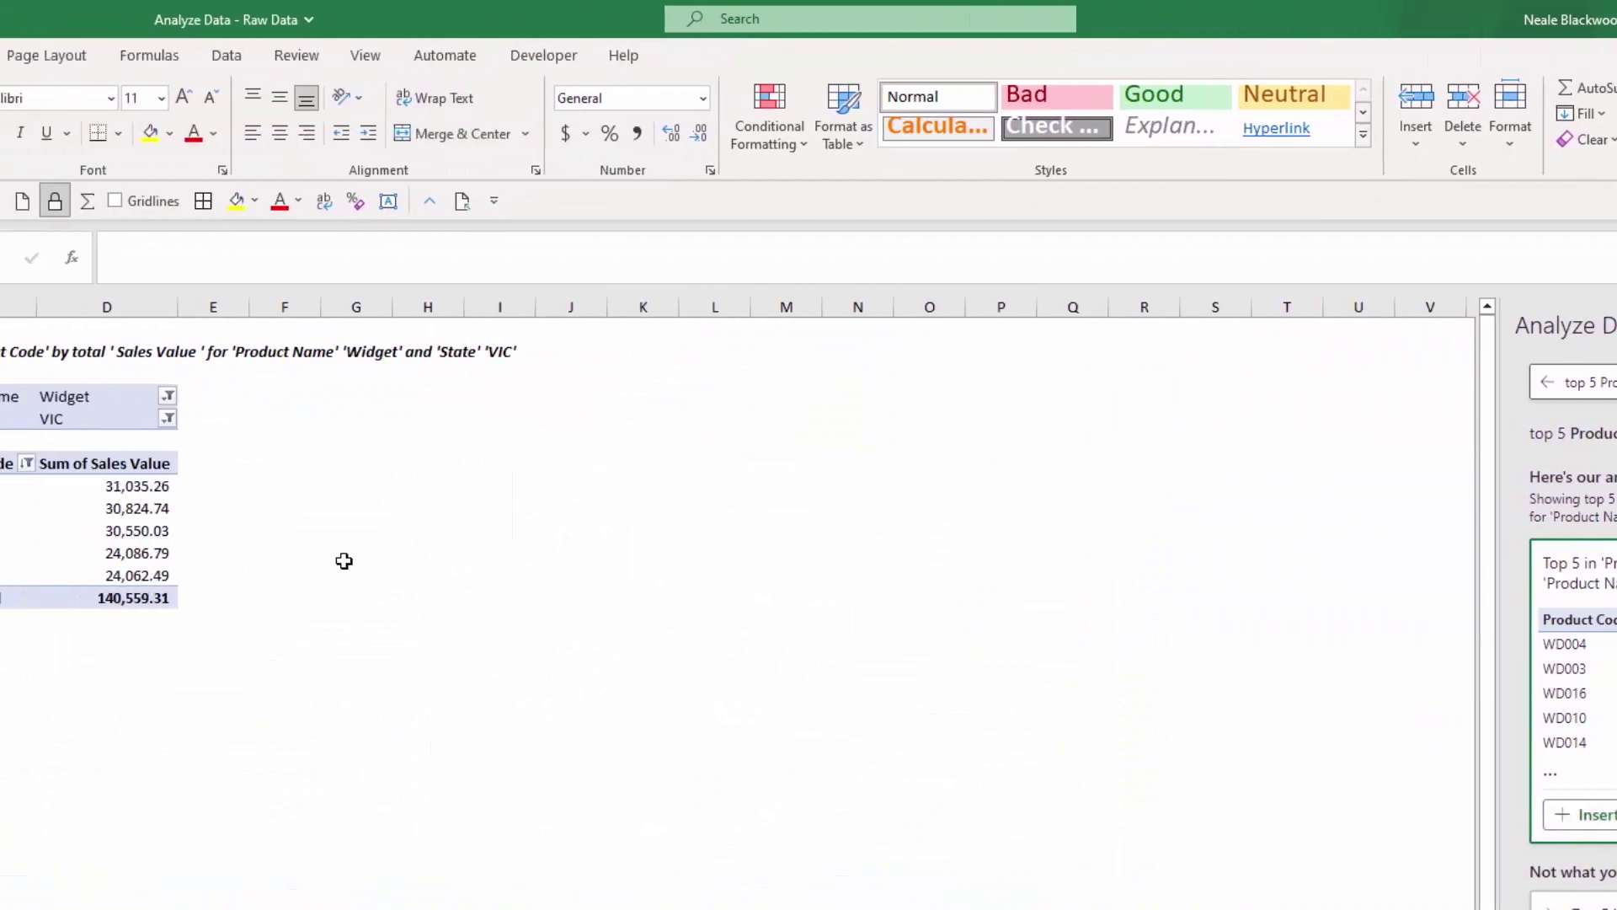
pyautogui.click(339, 463)
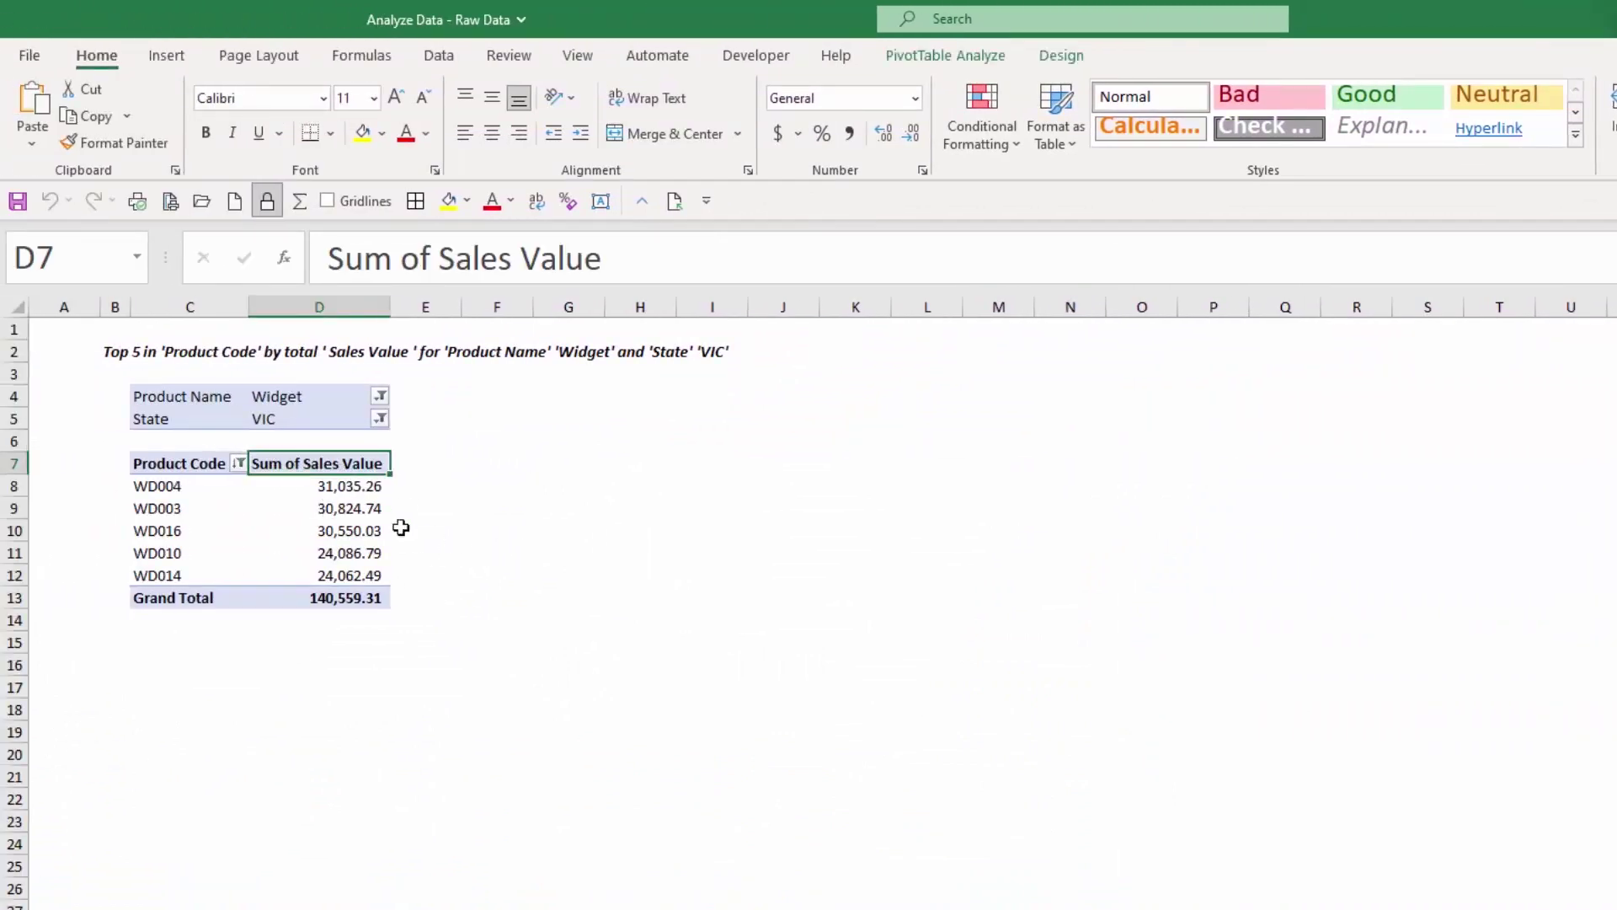
pyautogui.click(366, 485)
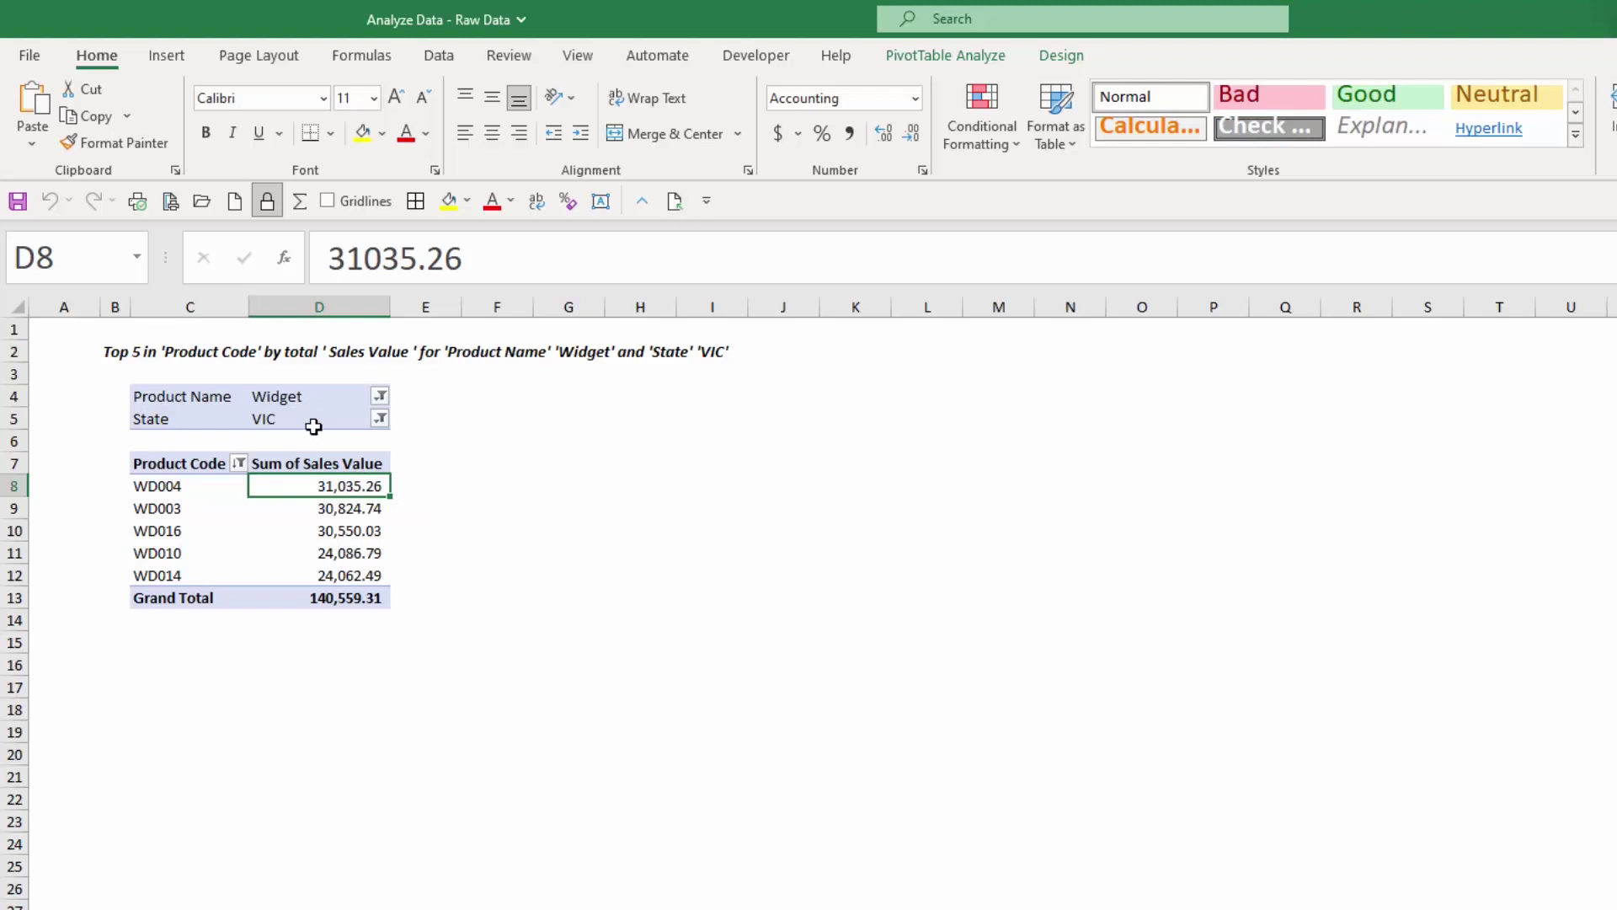
pyautogui.moveTo(346, 515)
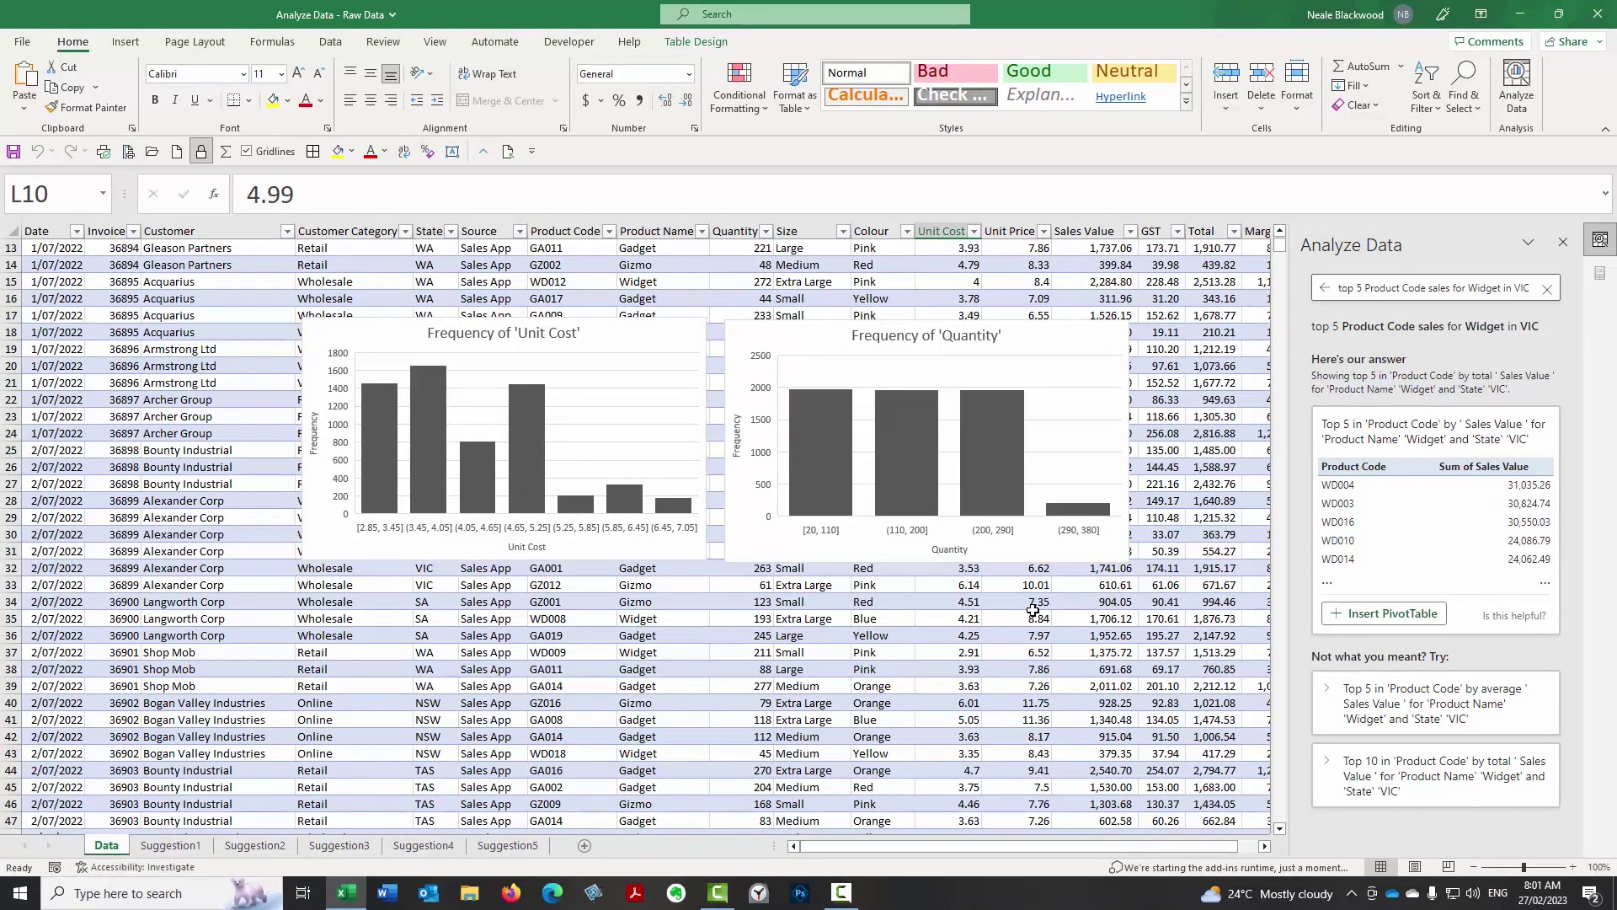
# Replace the whole question with 'insights margin' and submit it.
pyautogui.doubleClick(1523, 289)
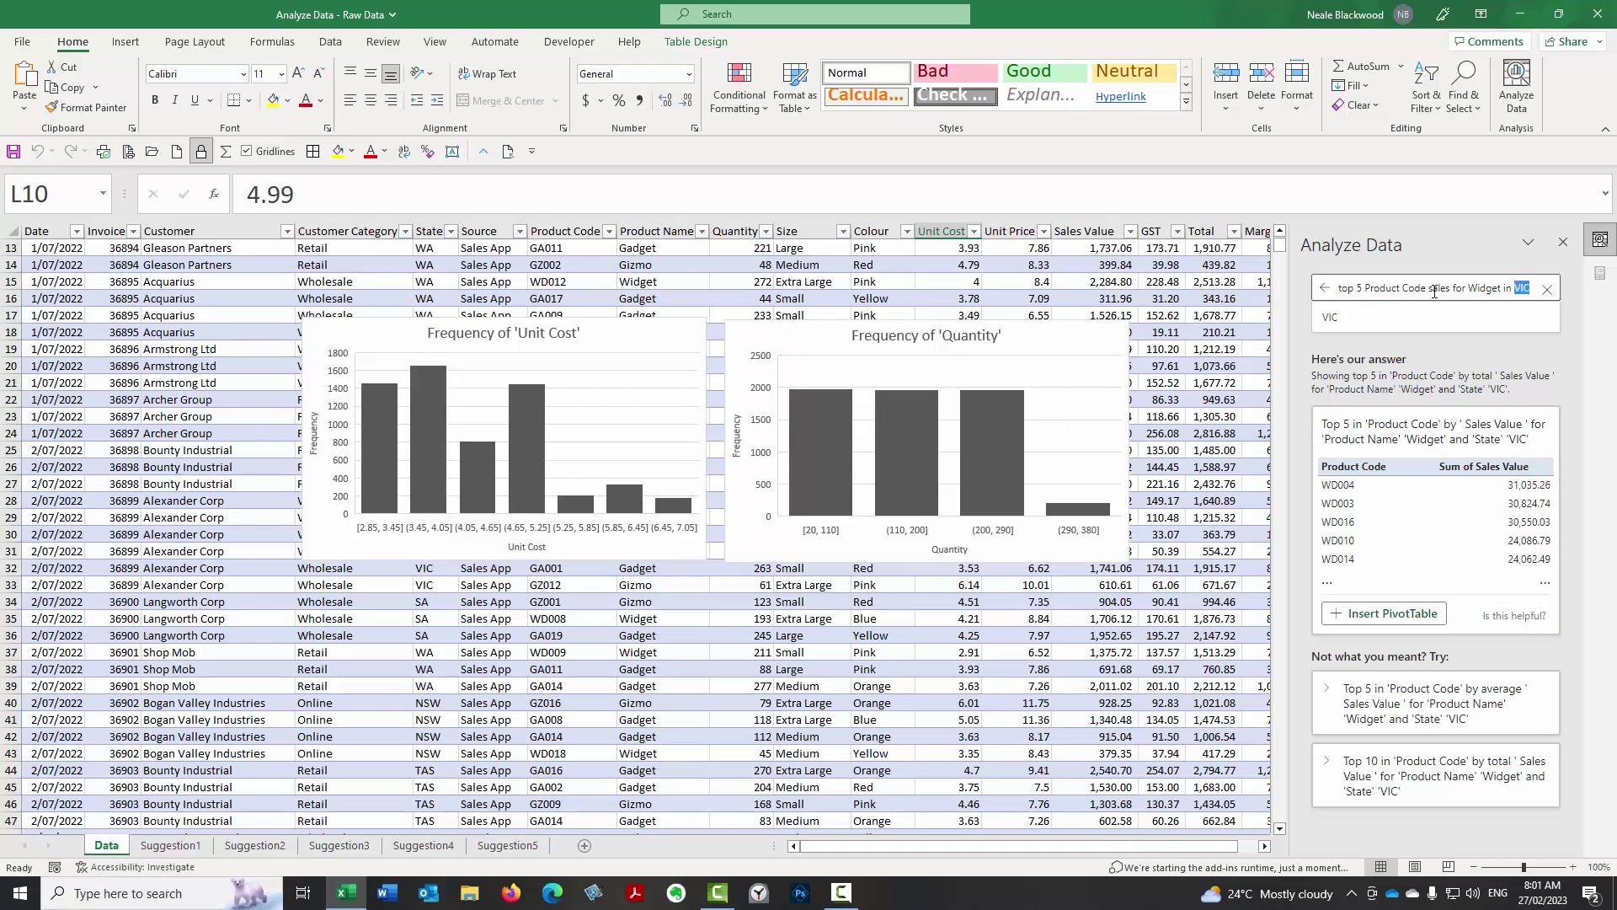
pyautogui.hotkey('ctrl', 'a')
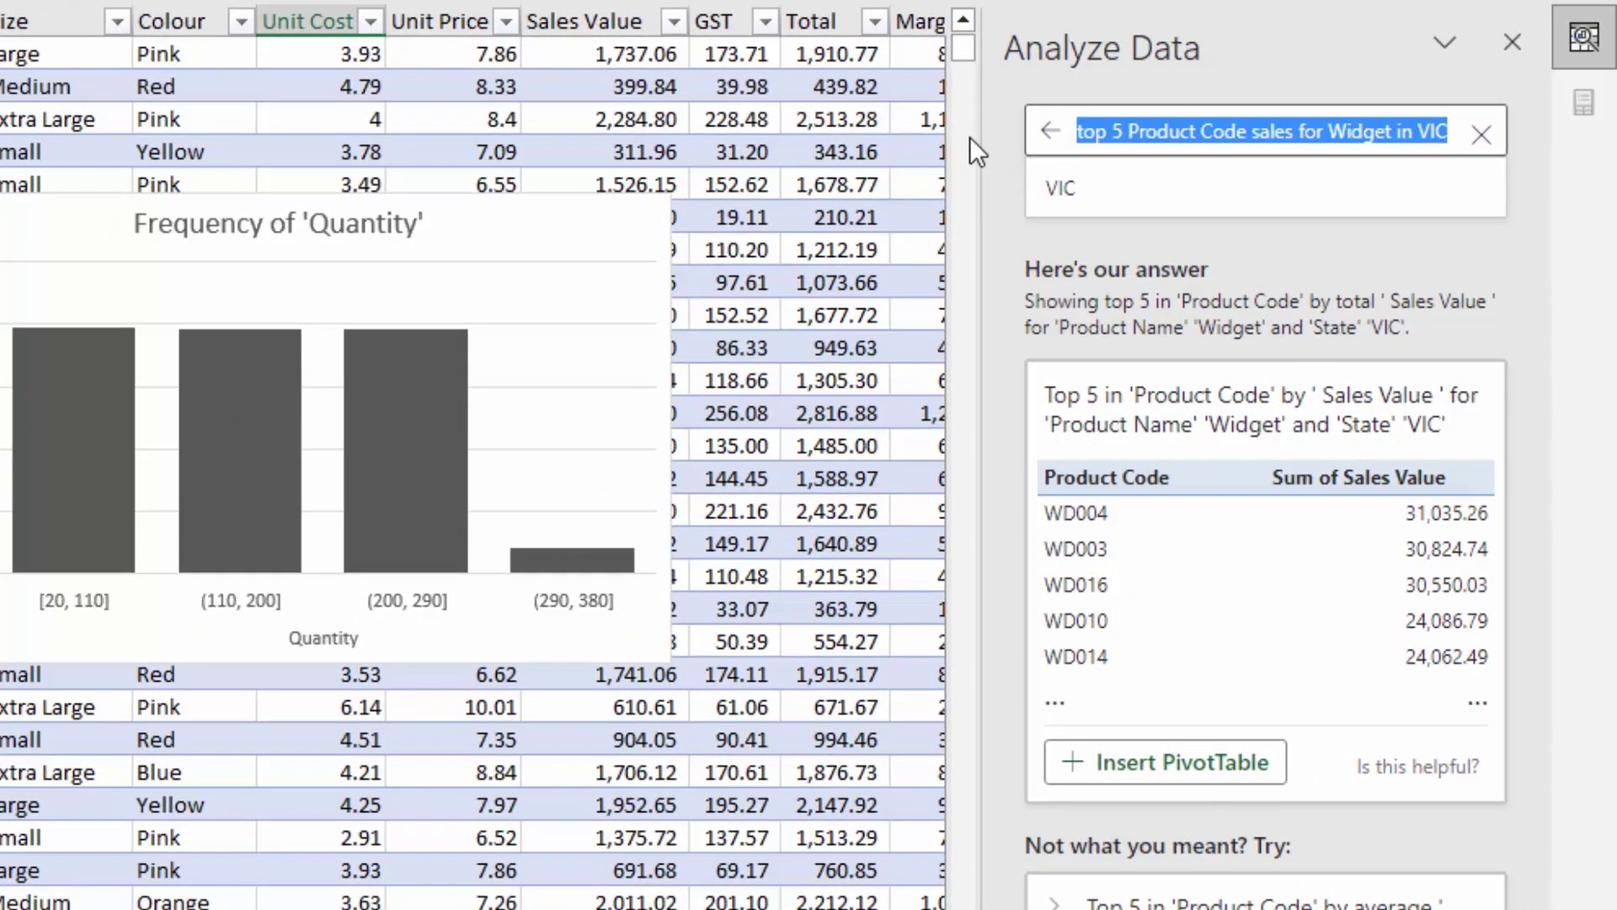
pyautogui.write('insight')
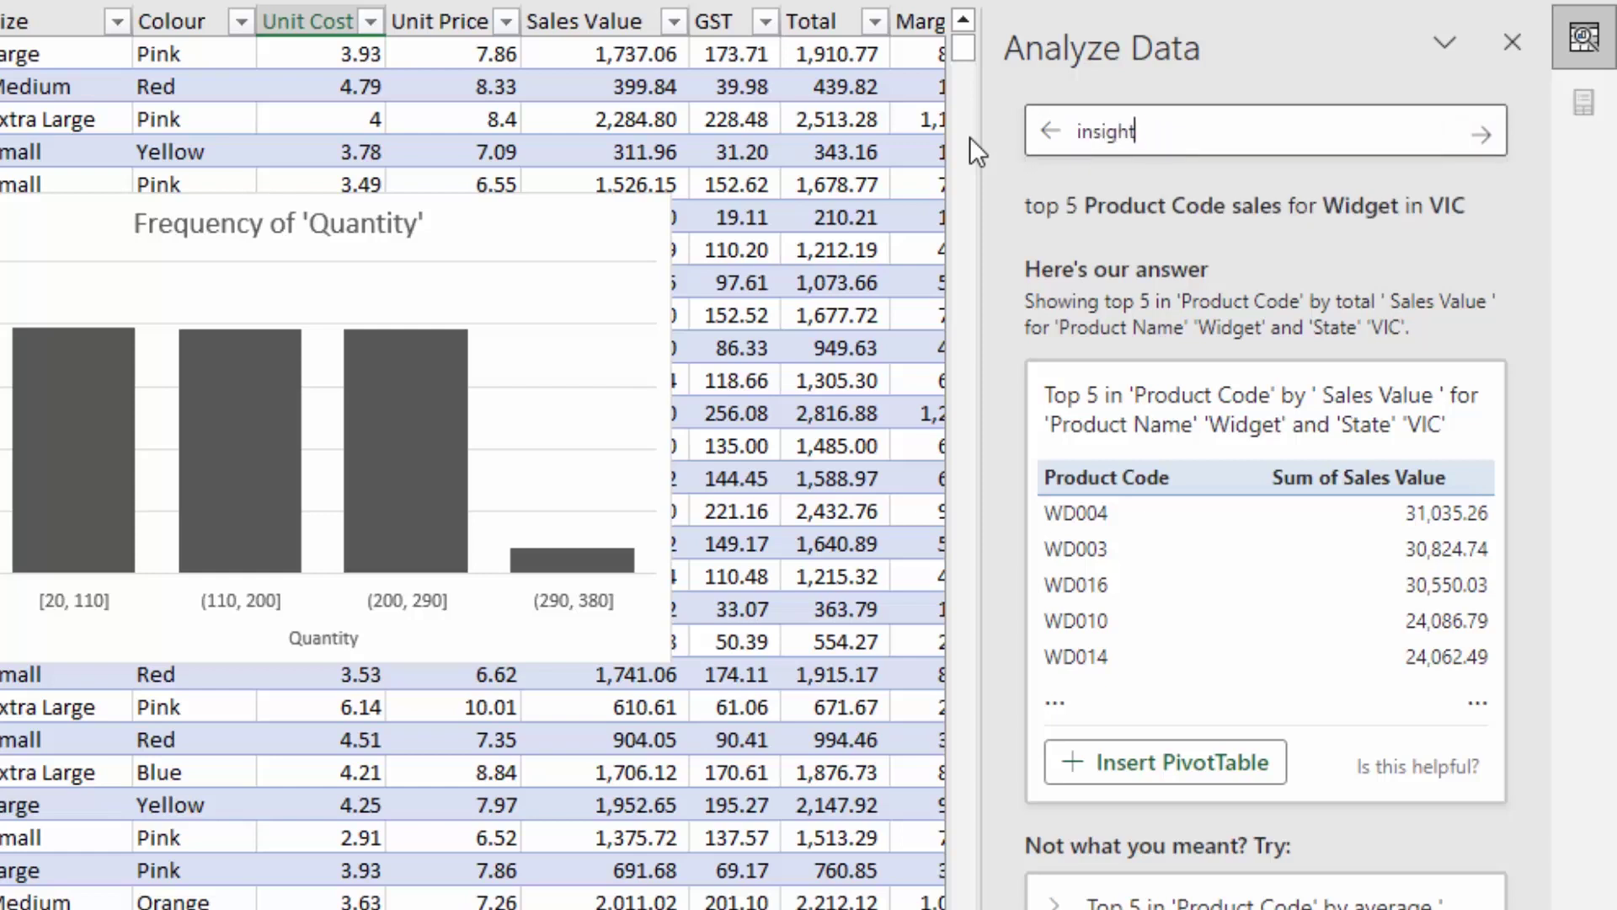
pyautogui.write('s margin')
pyautogui.press('Return')
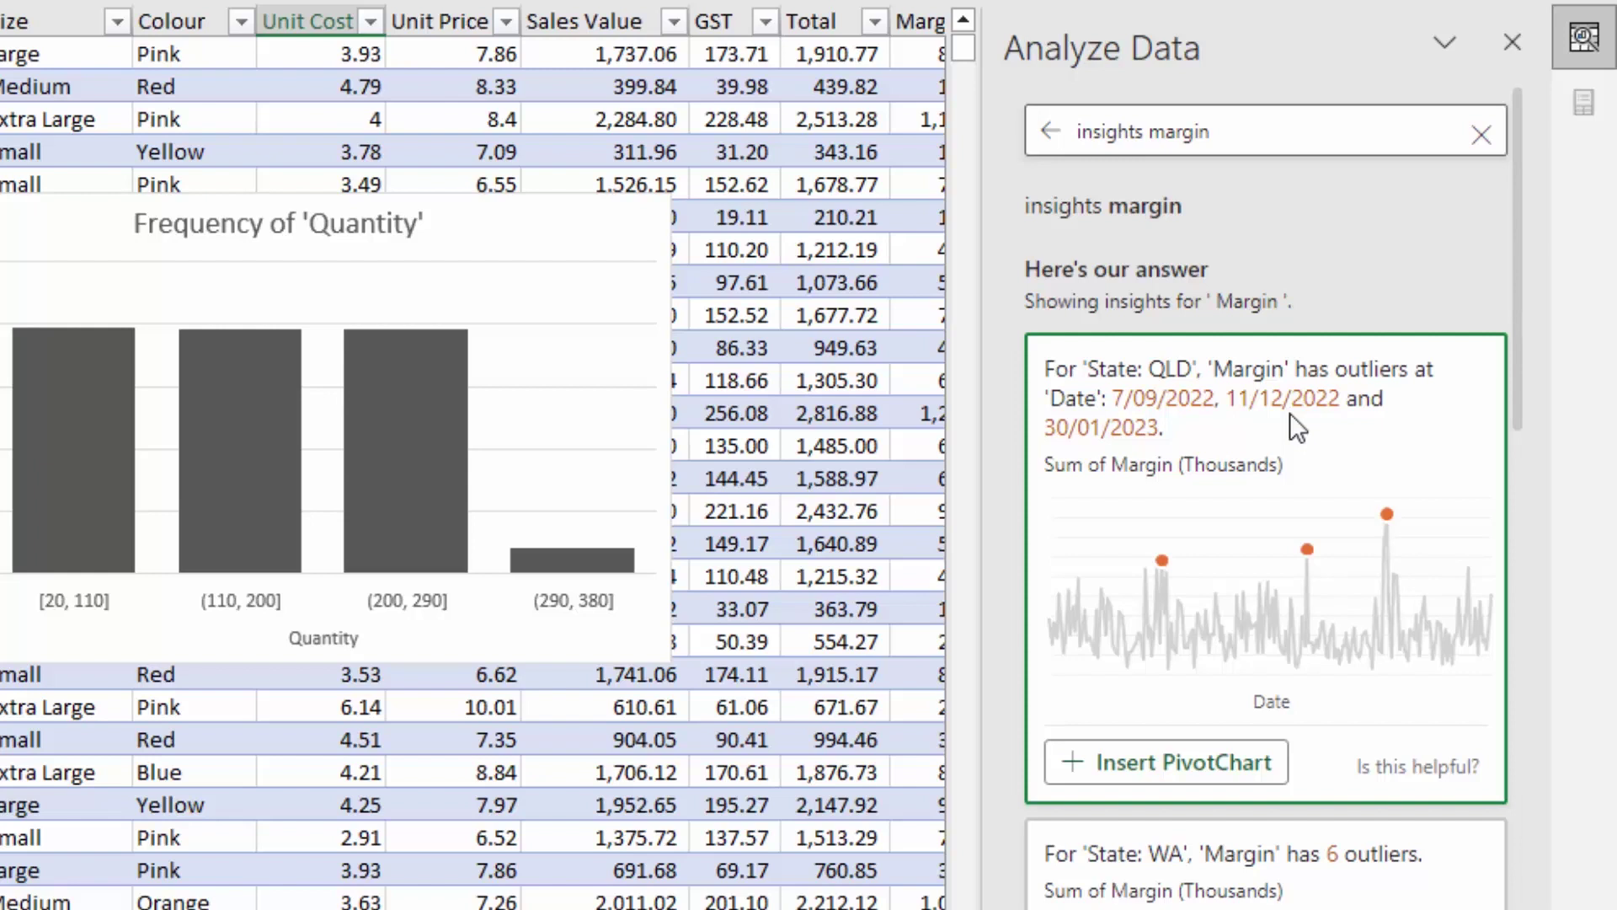
# Insert the QLD margin outlier PivotChart on Suggestion6, review it, then go back to Data.
pyautogui.click(1154, 775)
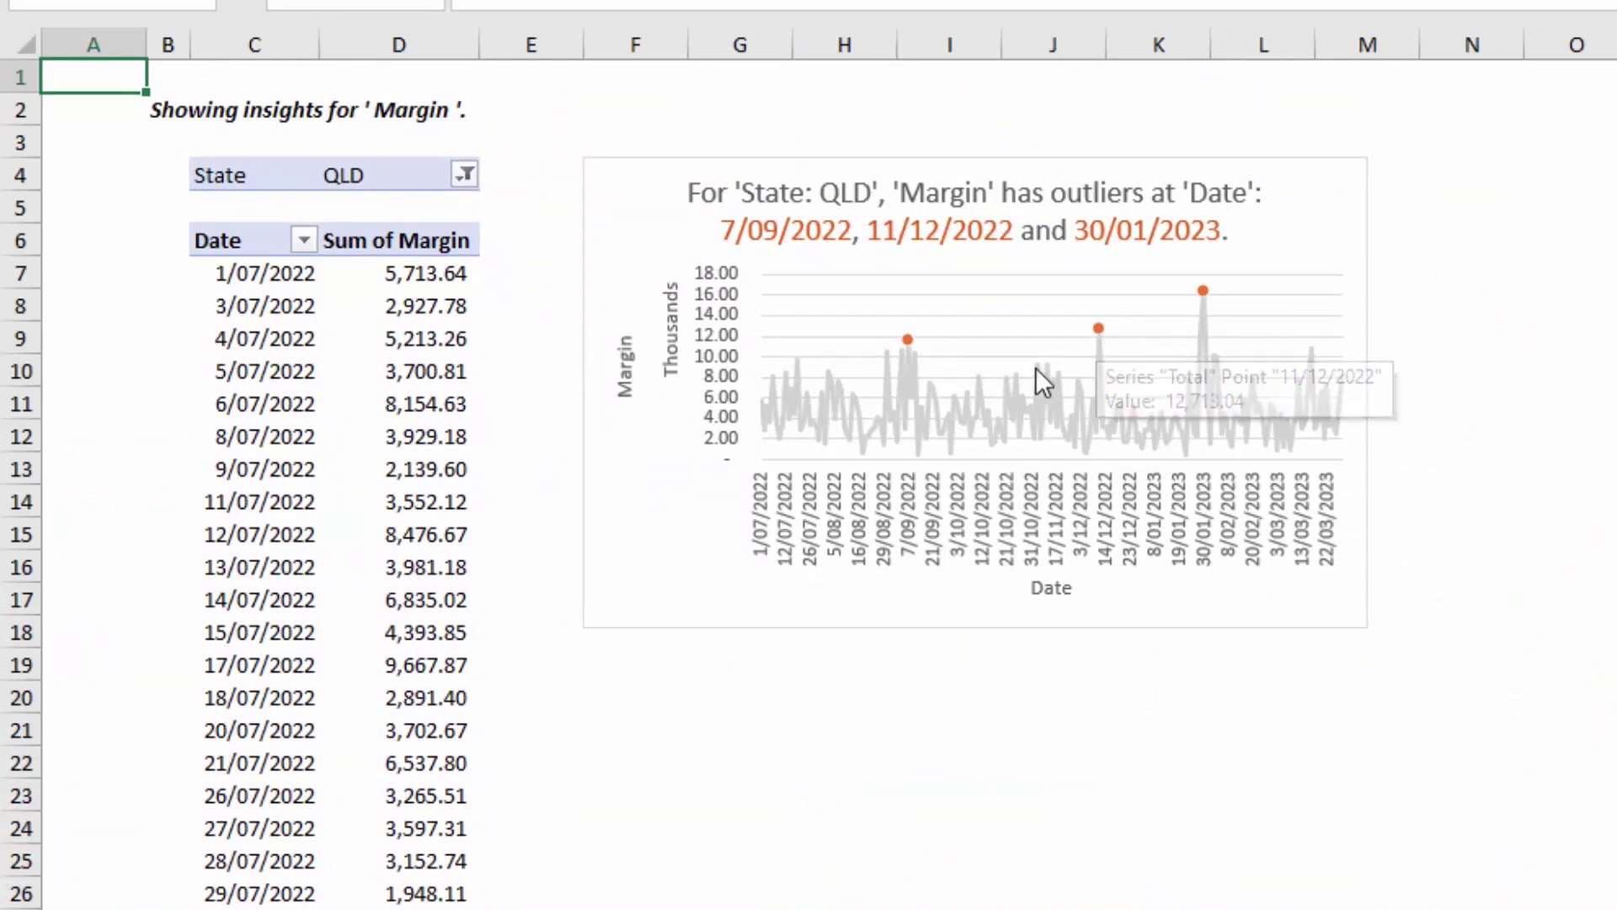
pyautogui.moveTo(910, 341)
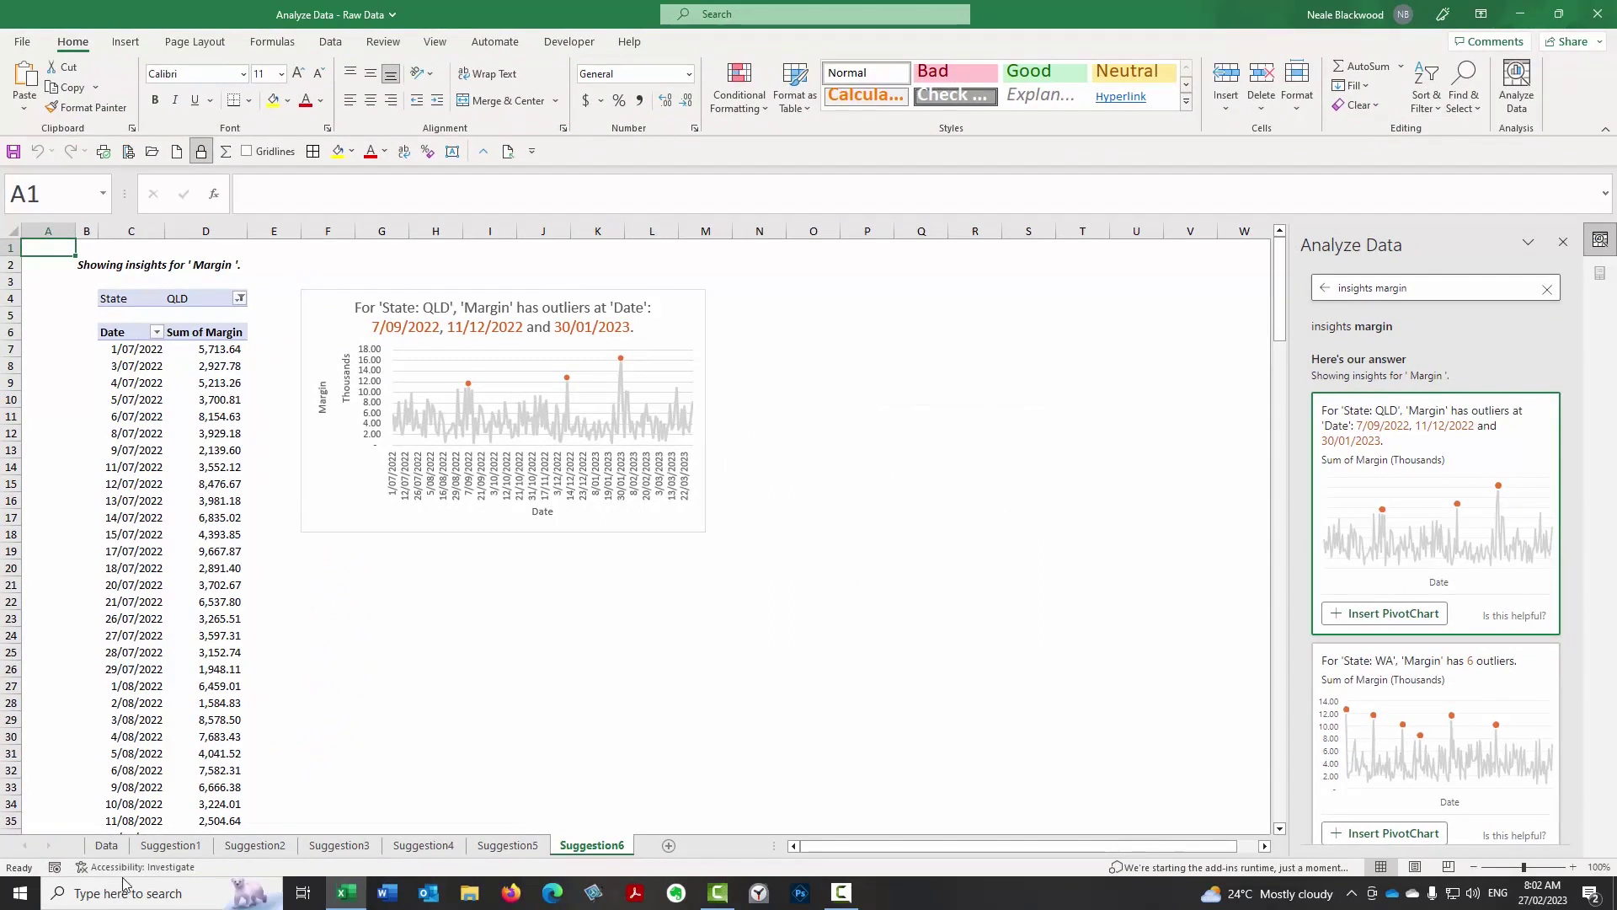
pyautogui.click(105, 846)
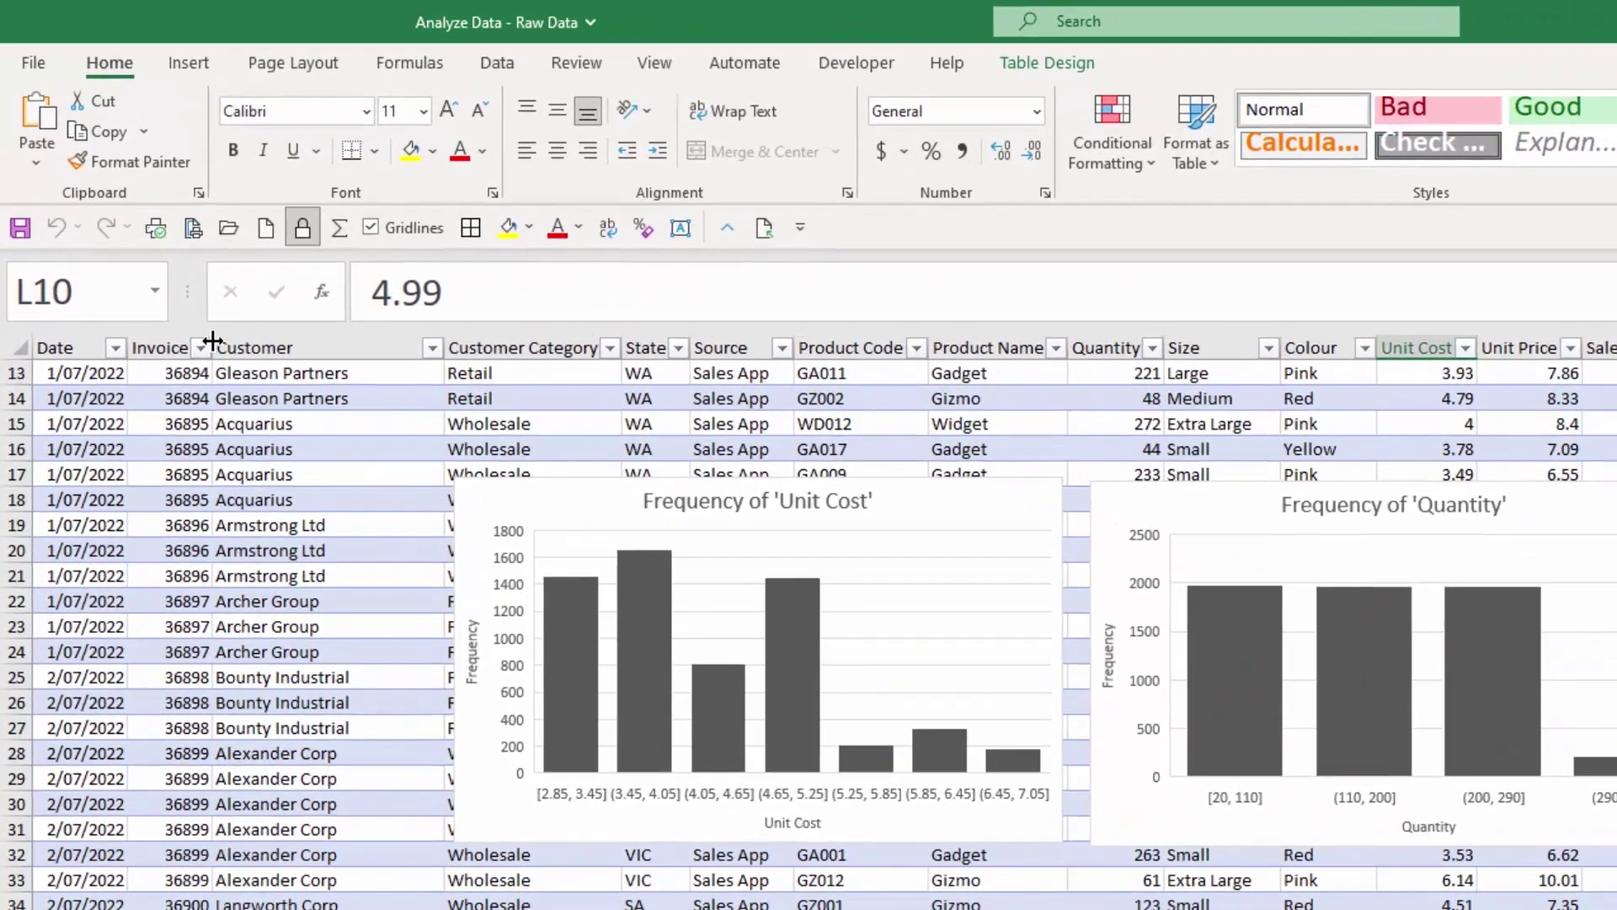
# Widen the Invoice column and ask 'what is the highest value invoice in NSW'.
pyautogui.moveTo(141, 230); pyautogui.dragTo(159, 228)
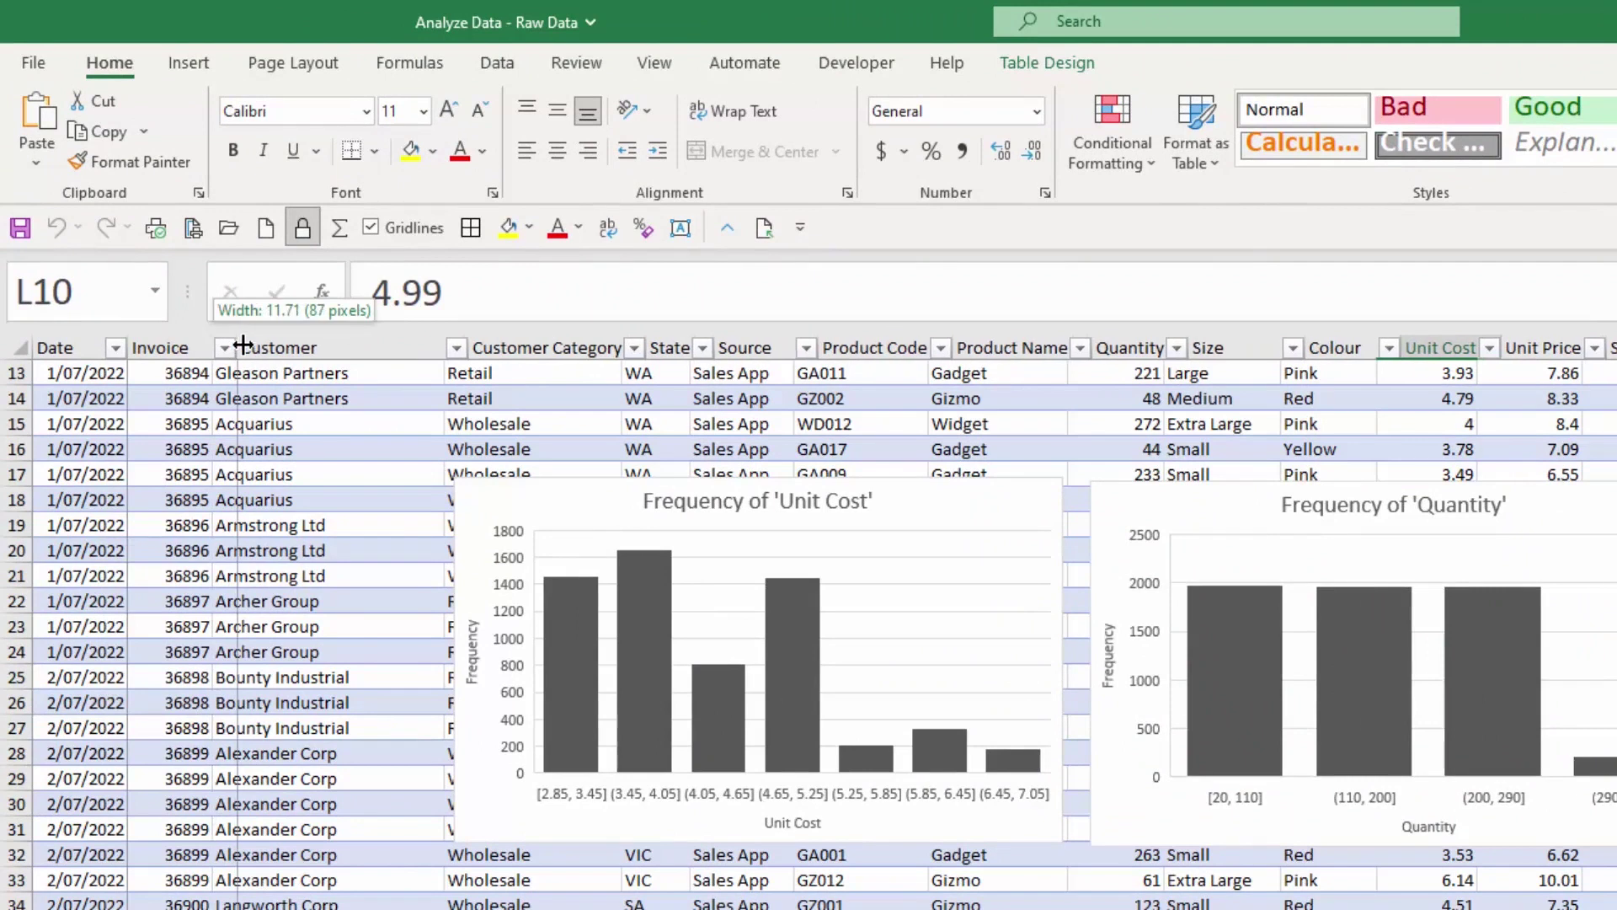
pyautogui.moveTo(243, 345); pyautogui.dragTo(250, 345)
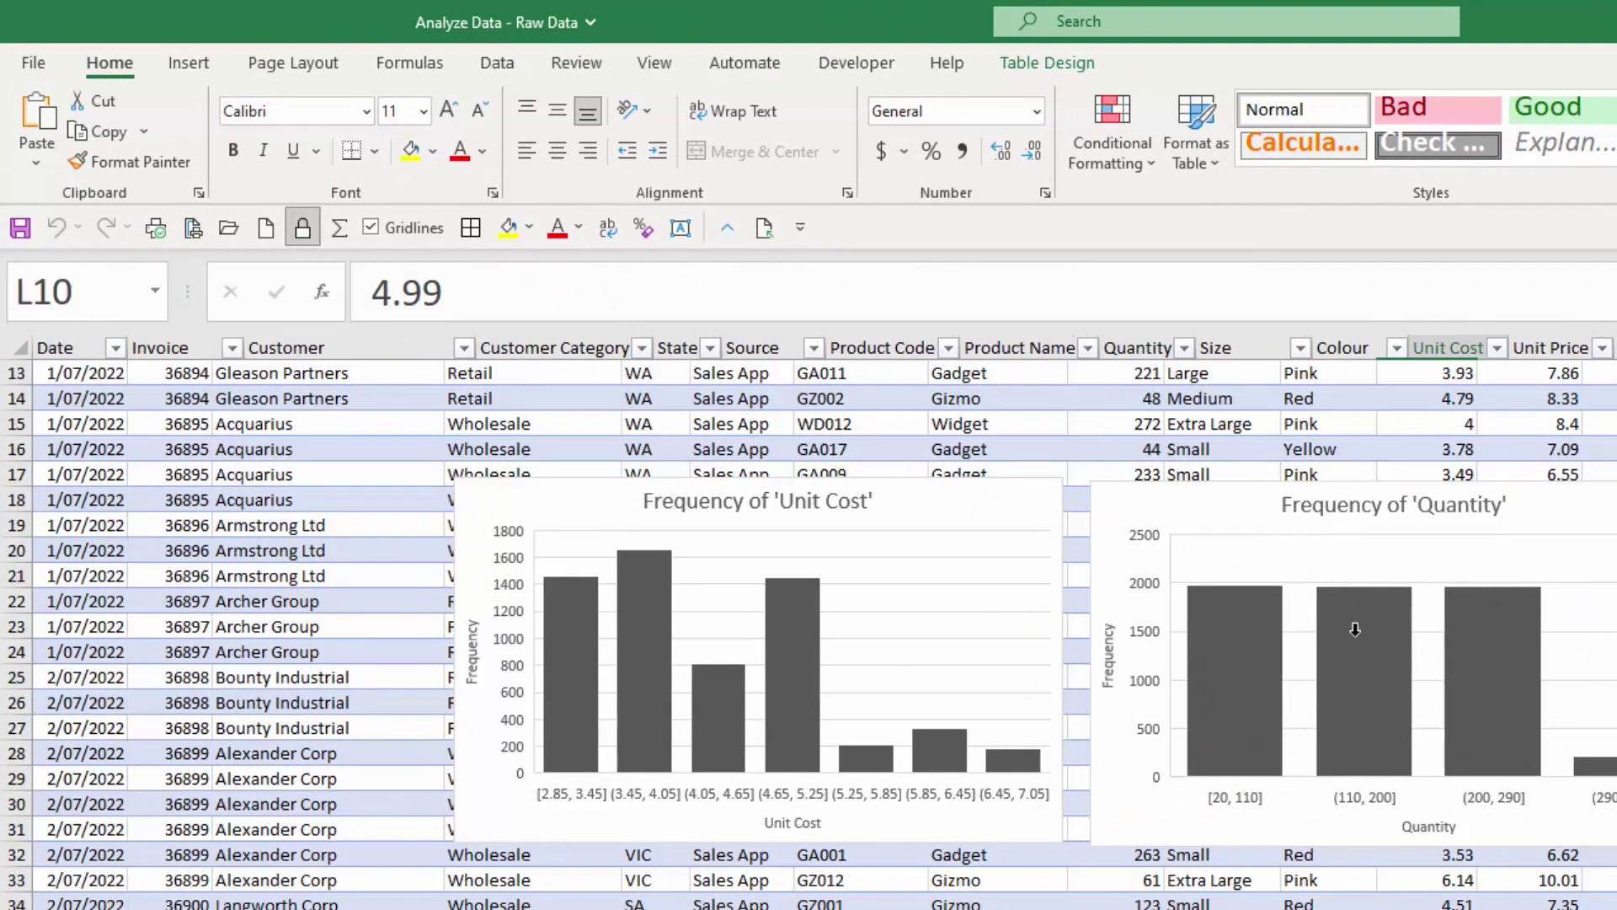
pyautogui.click(160, 347)
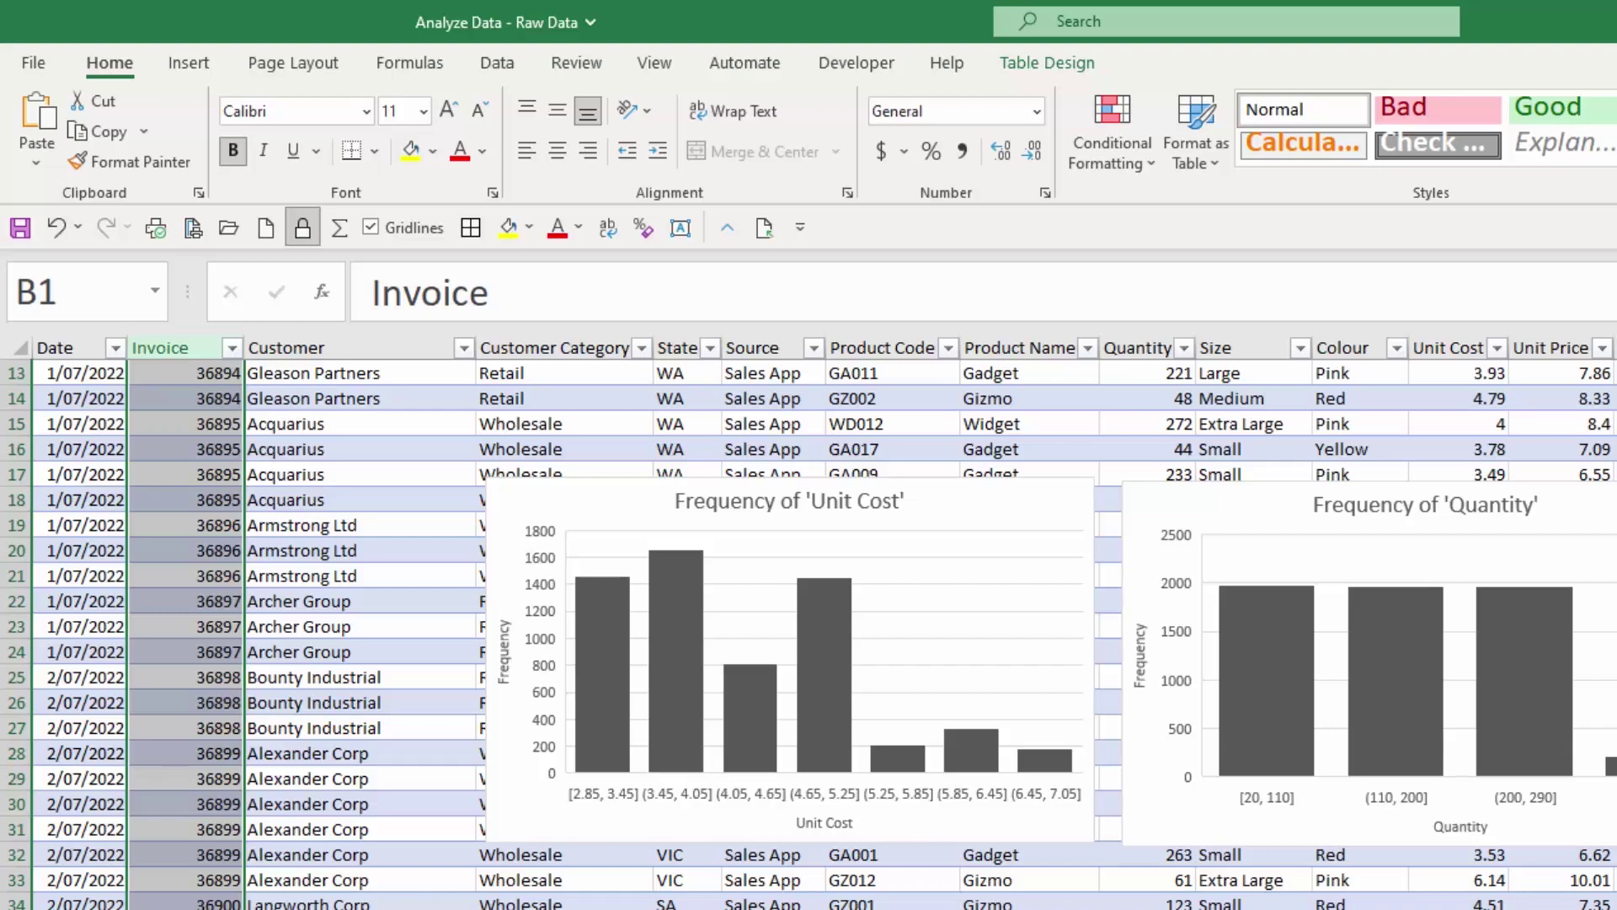
pyautogui.write('w')
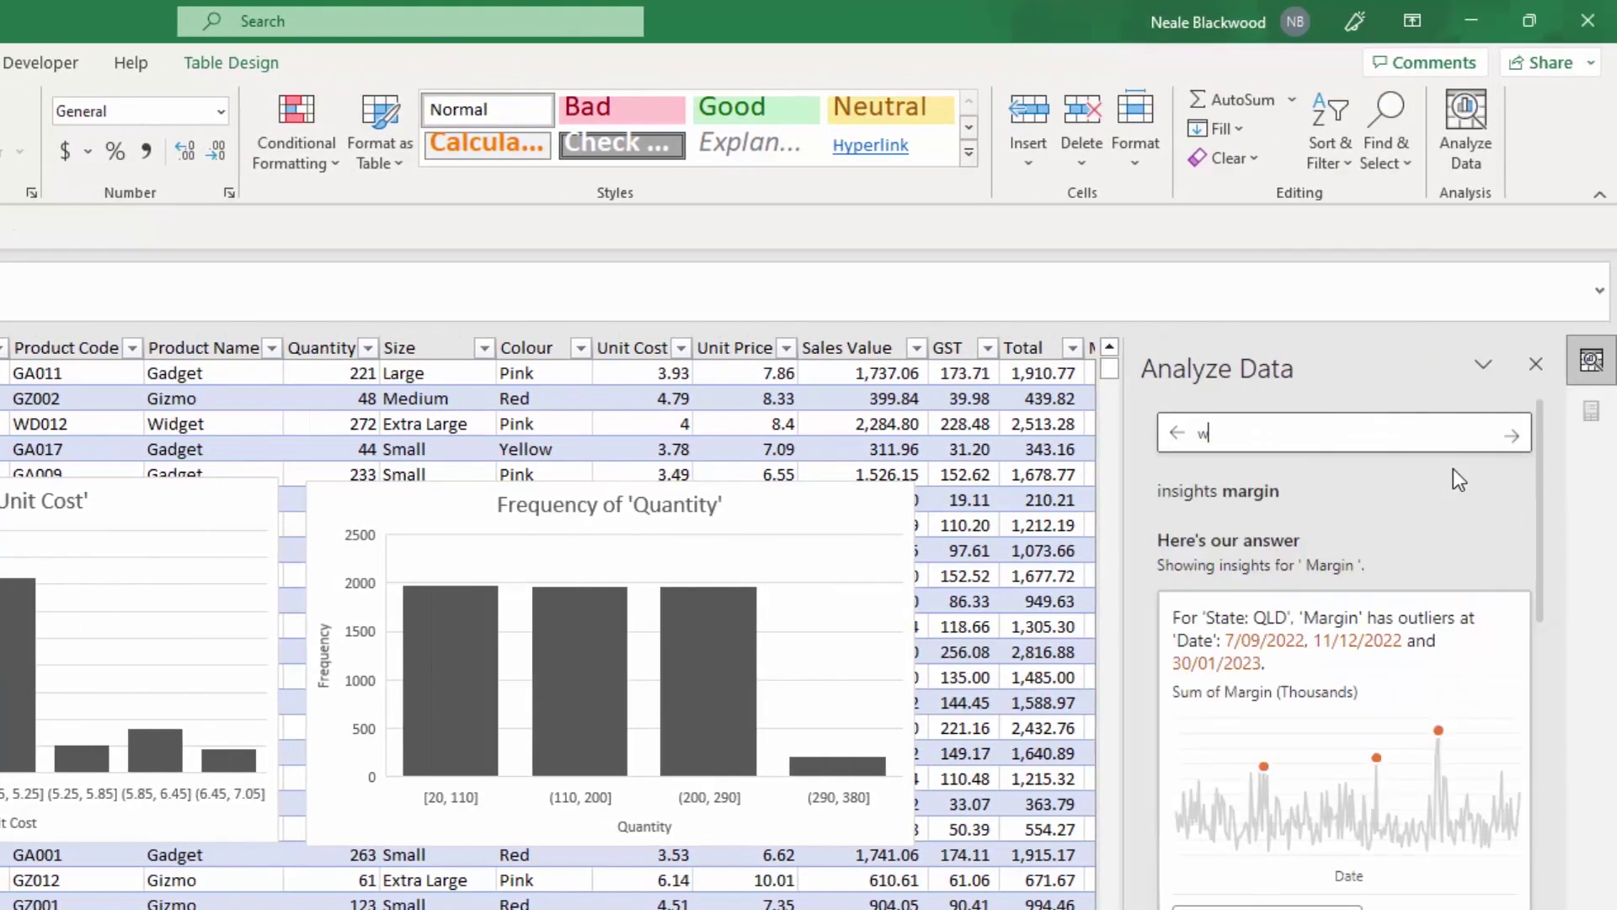
pyautogui.write('hat is the highest value in')
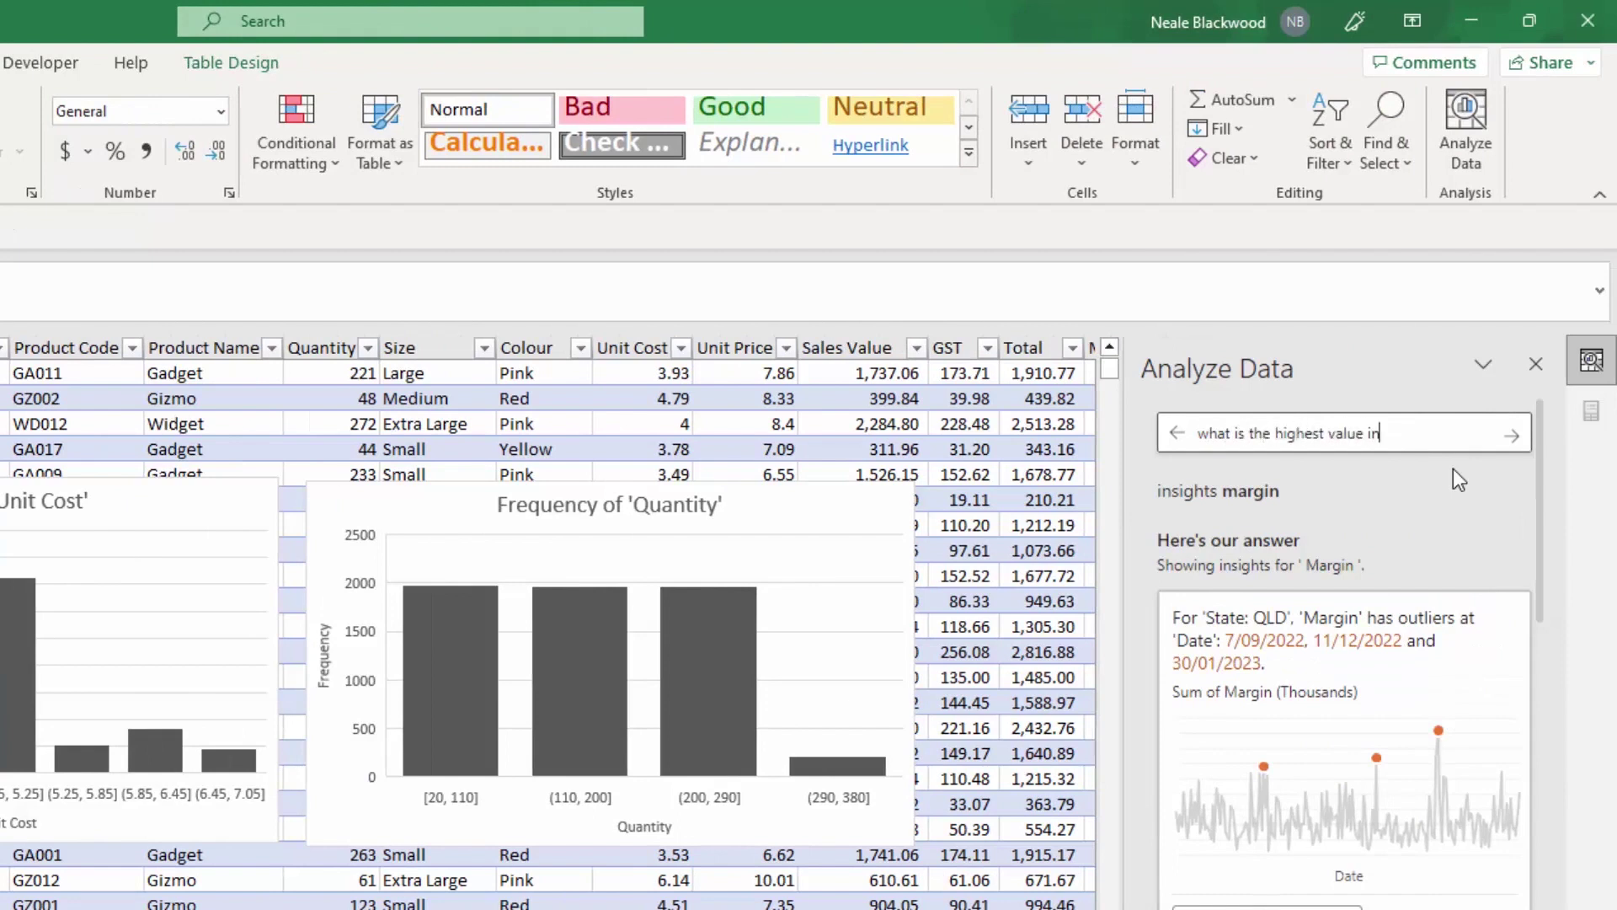
pyautogui.write('voice in NSW')
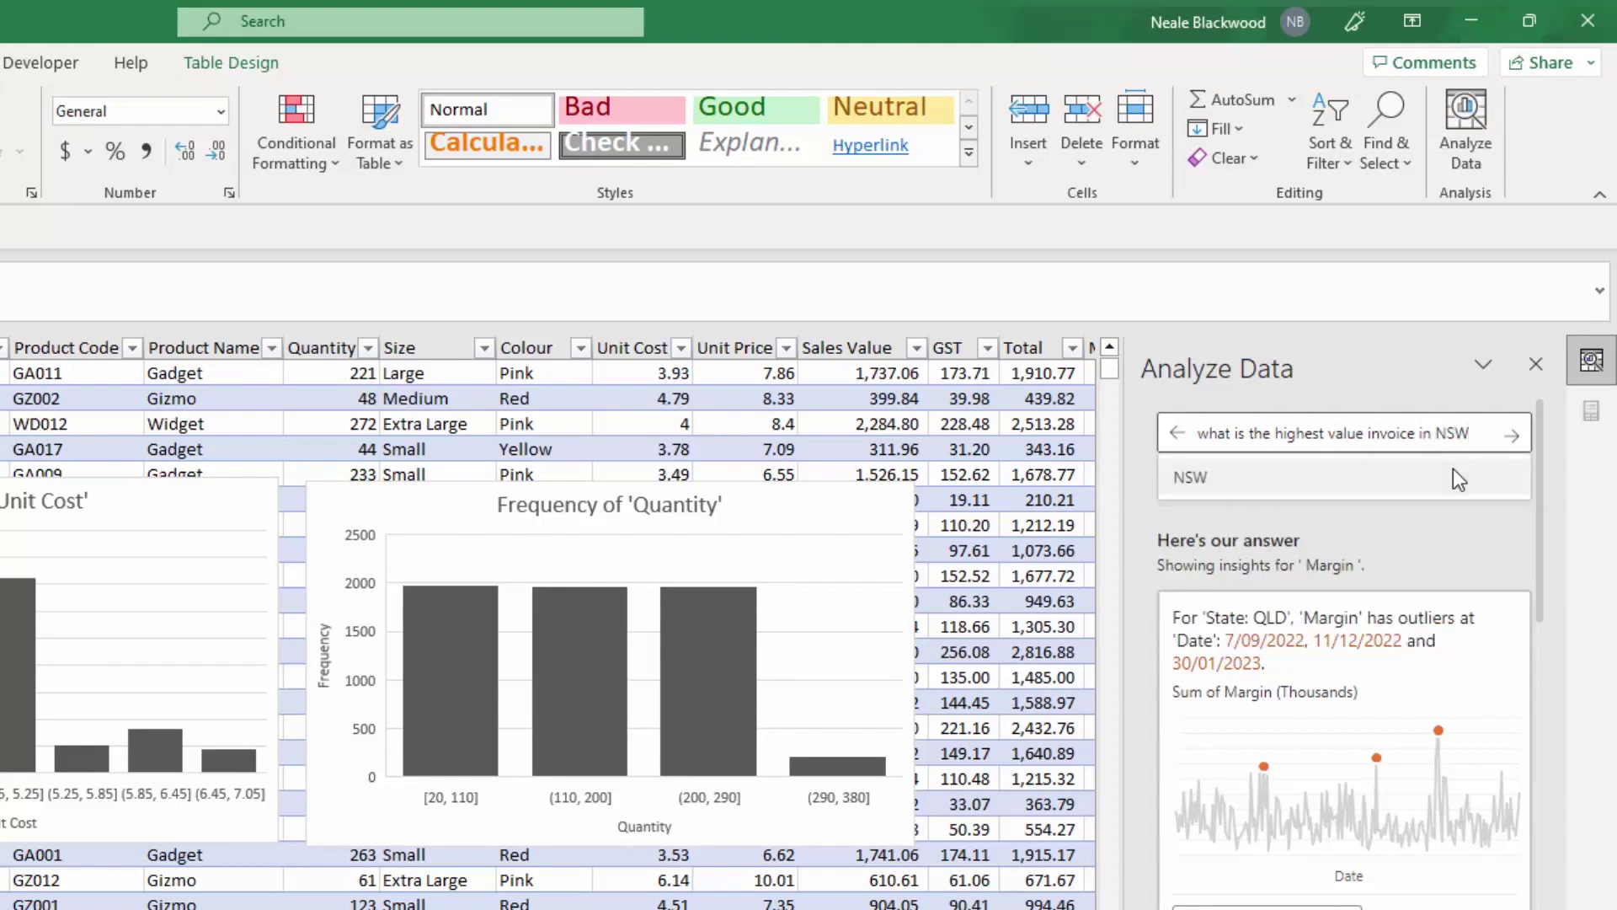
pyautogui.press('Return')
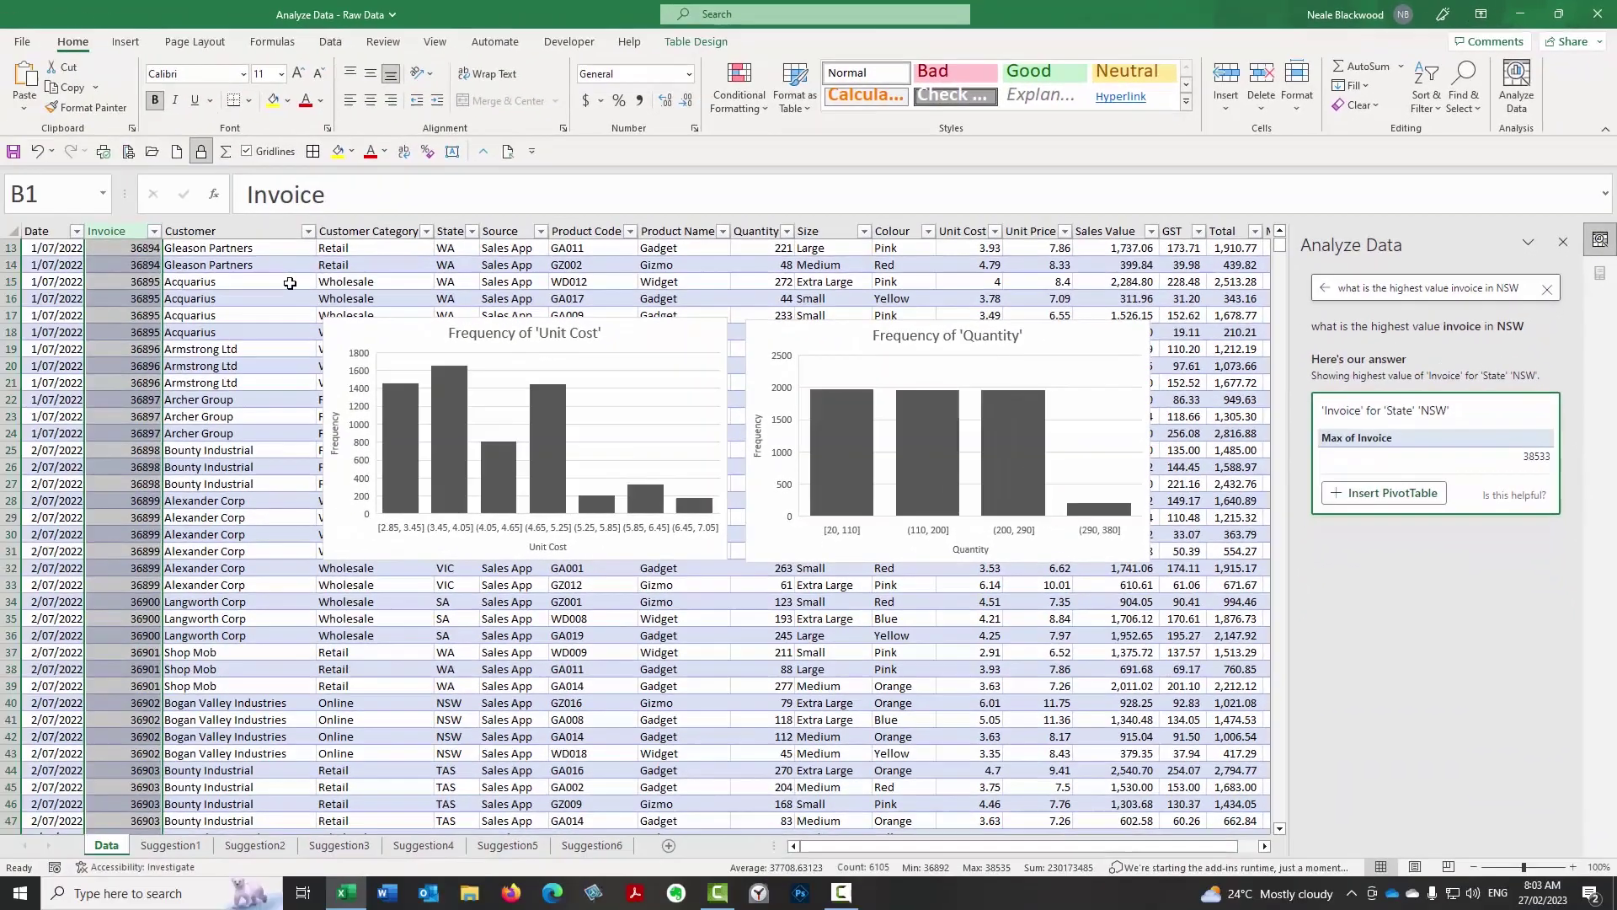
pyautogui.click(289, 283)
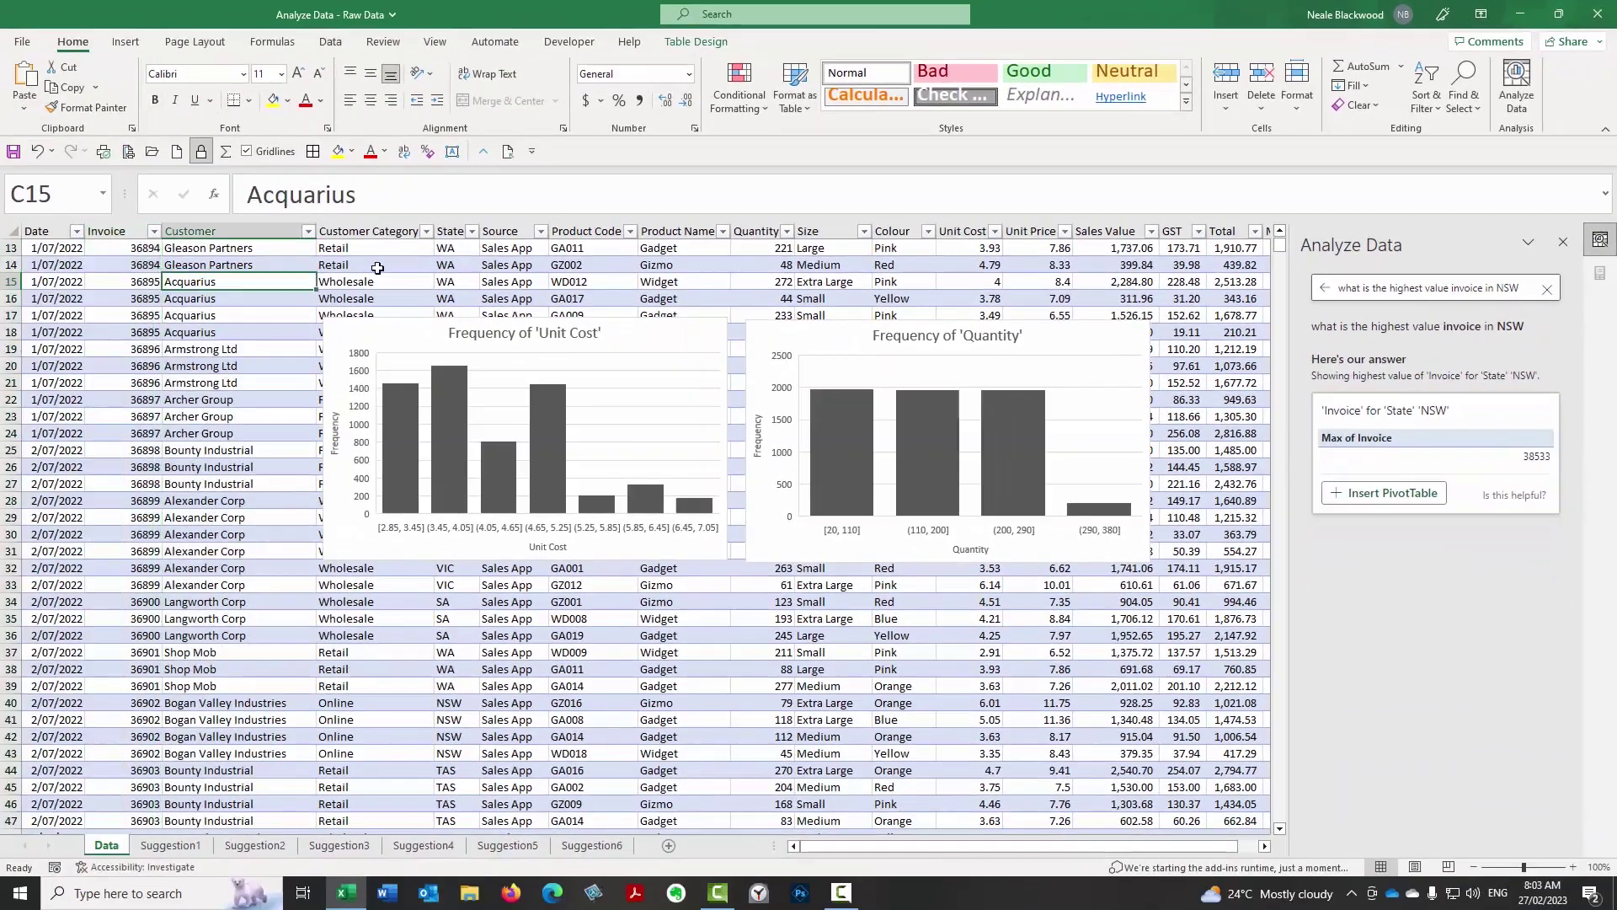
pyautogui.click(473, 232)
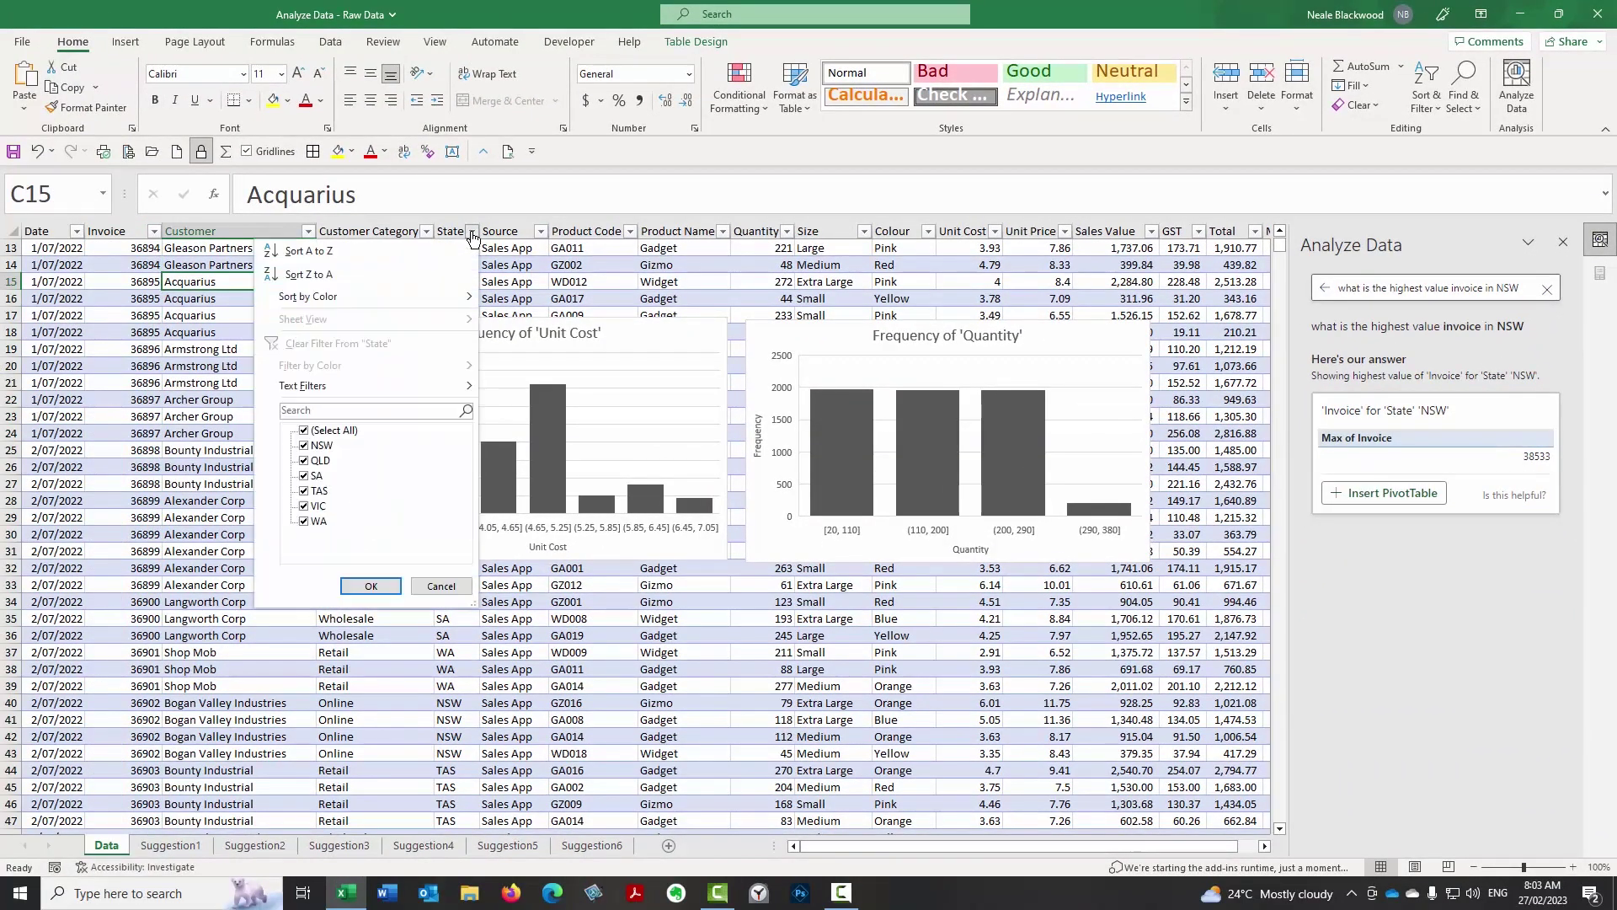
pyautogui.click(304, 430)
pyautogui.click(304, 445)
pyautogui.click(371, 585)
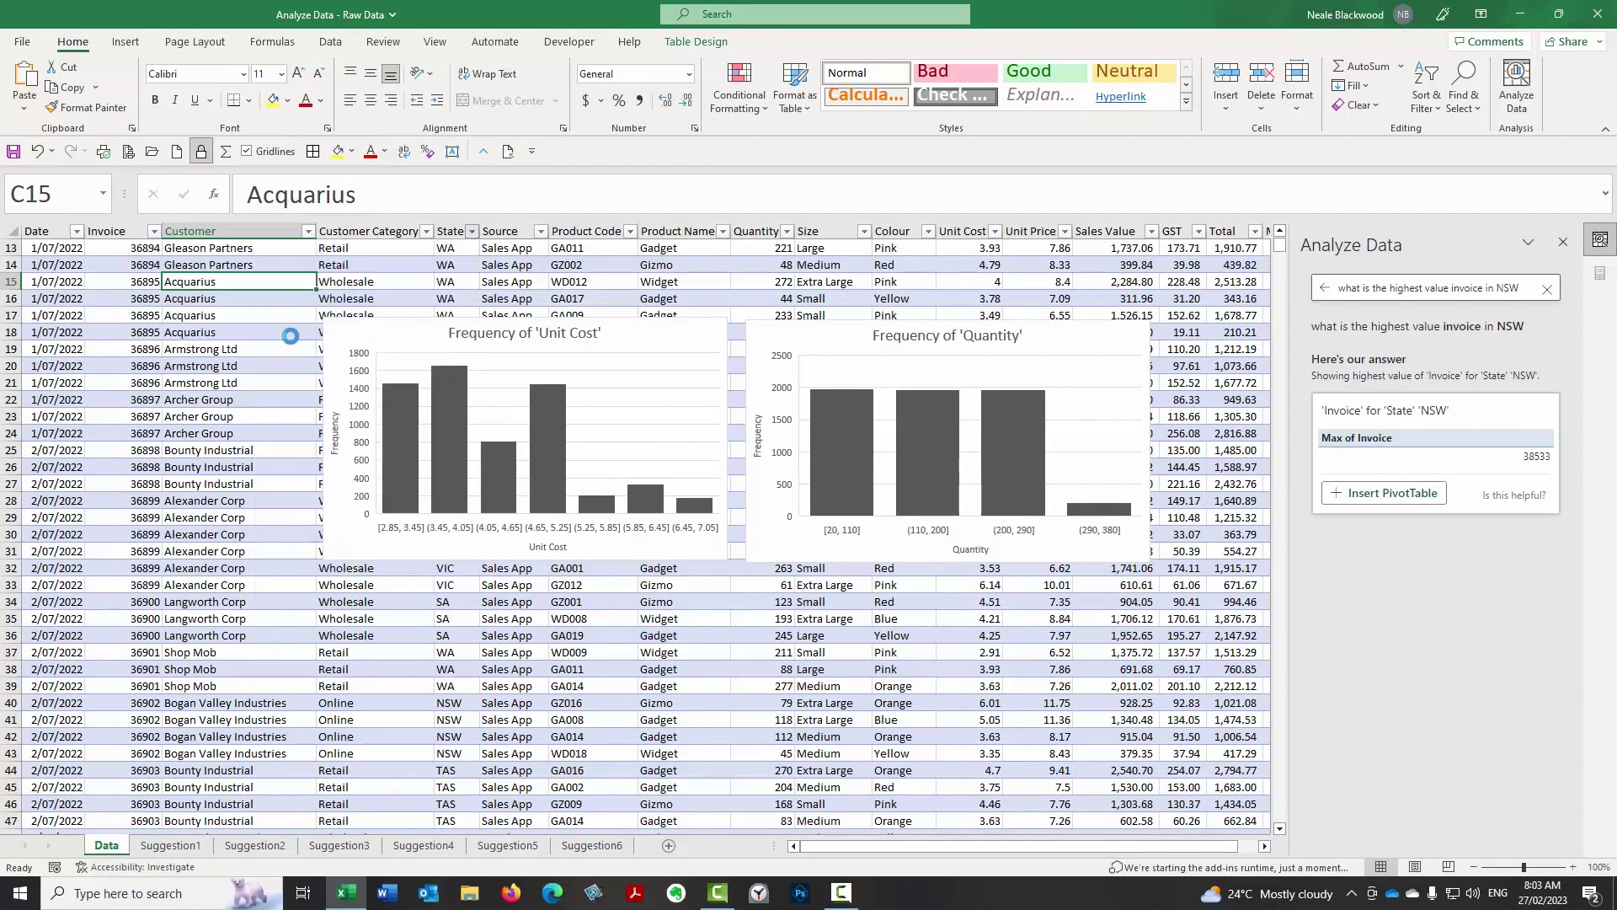
pyautogui.click(140, 362)
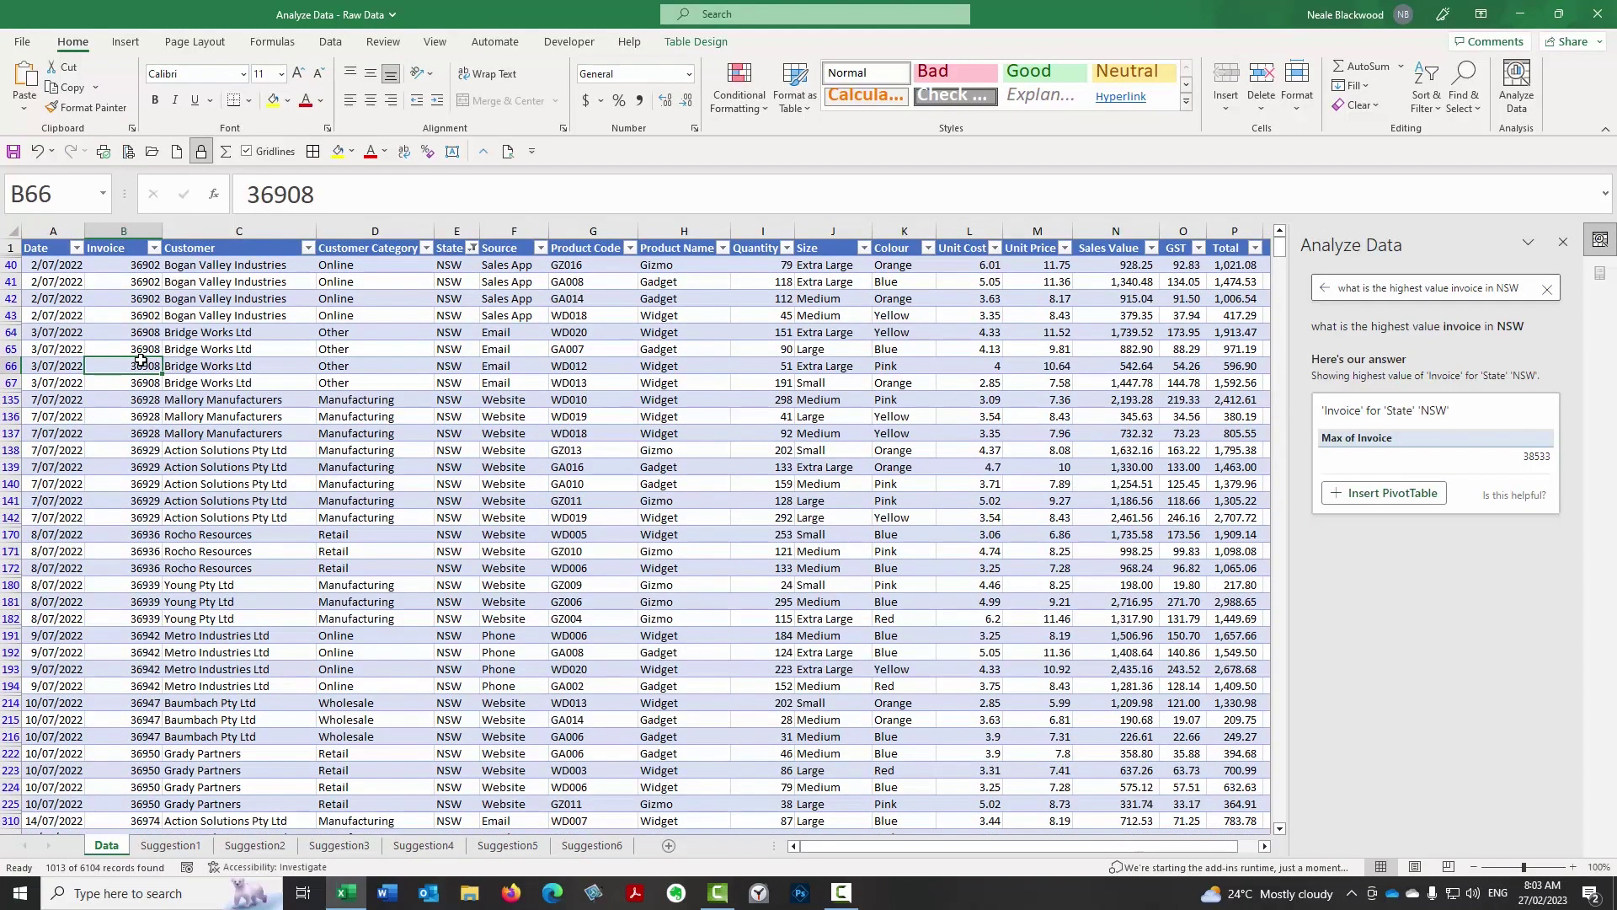
pyautogui.hotkey('ctrl', 'Down')
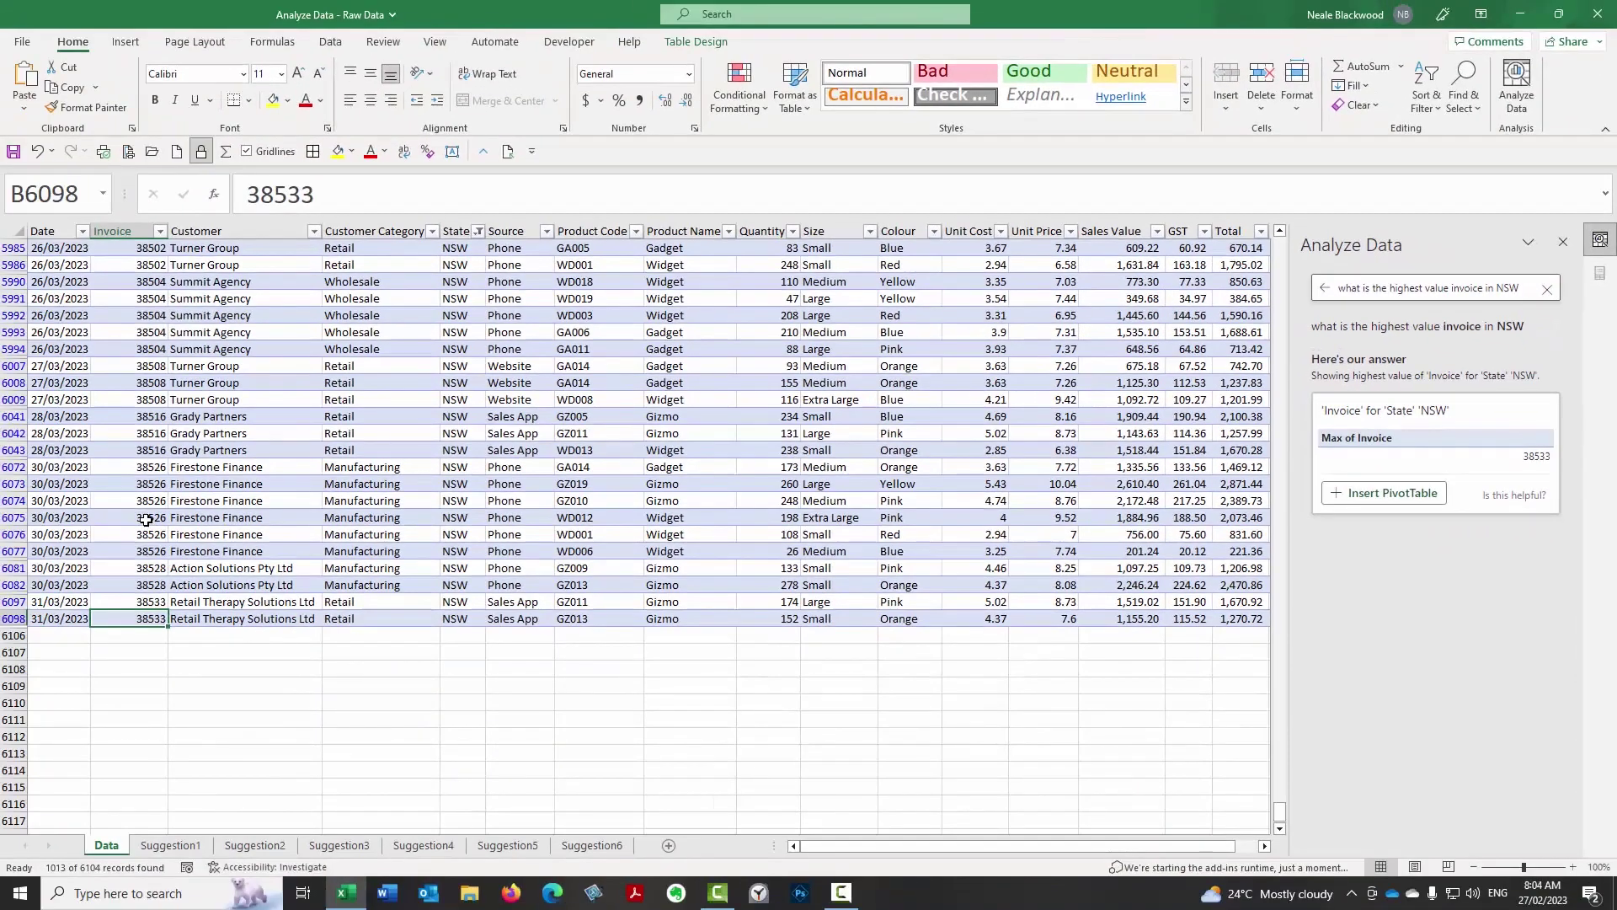
pyautogui.click(147, 520)
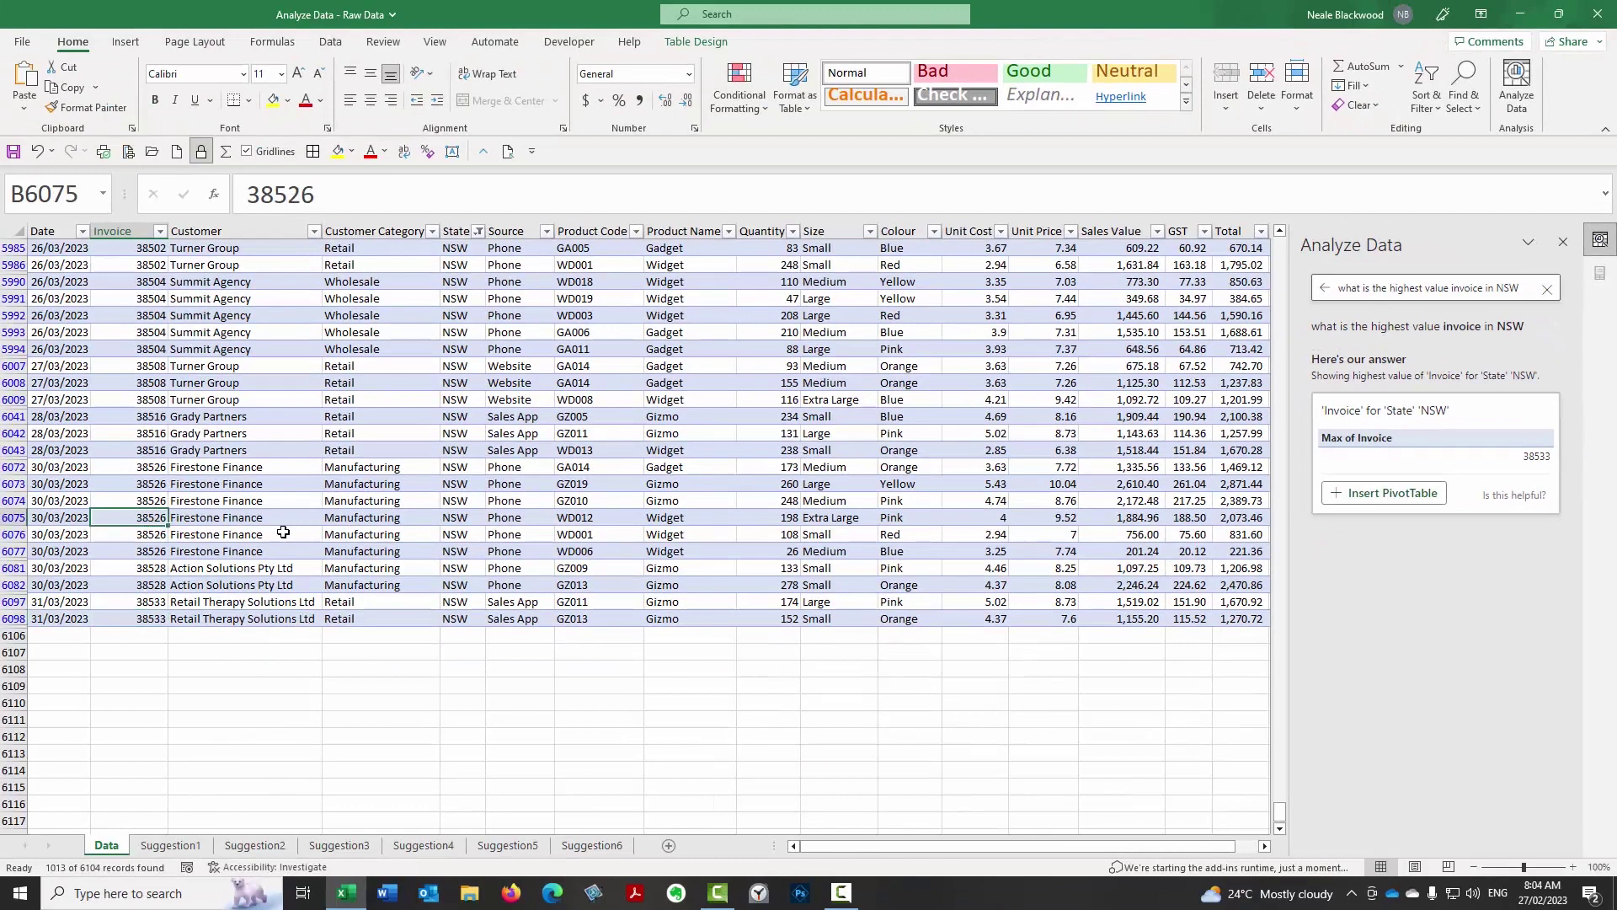
pyautogui.hotkey('alt', 'a')
pyautogui.press('c')
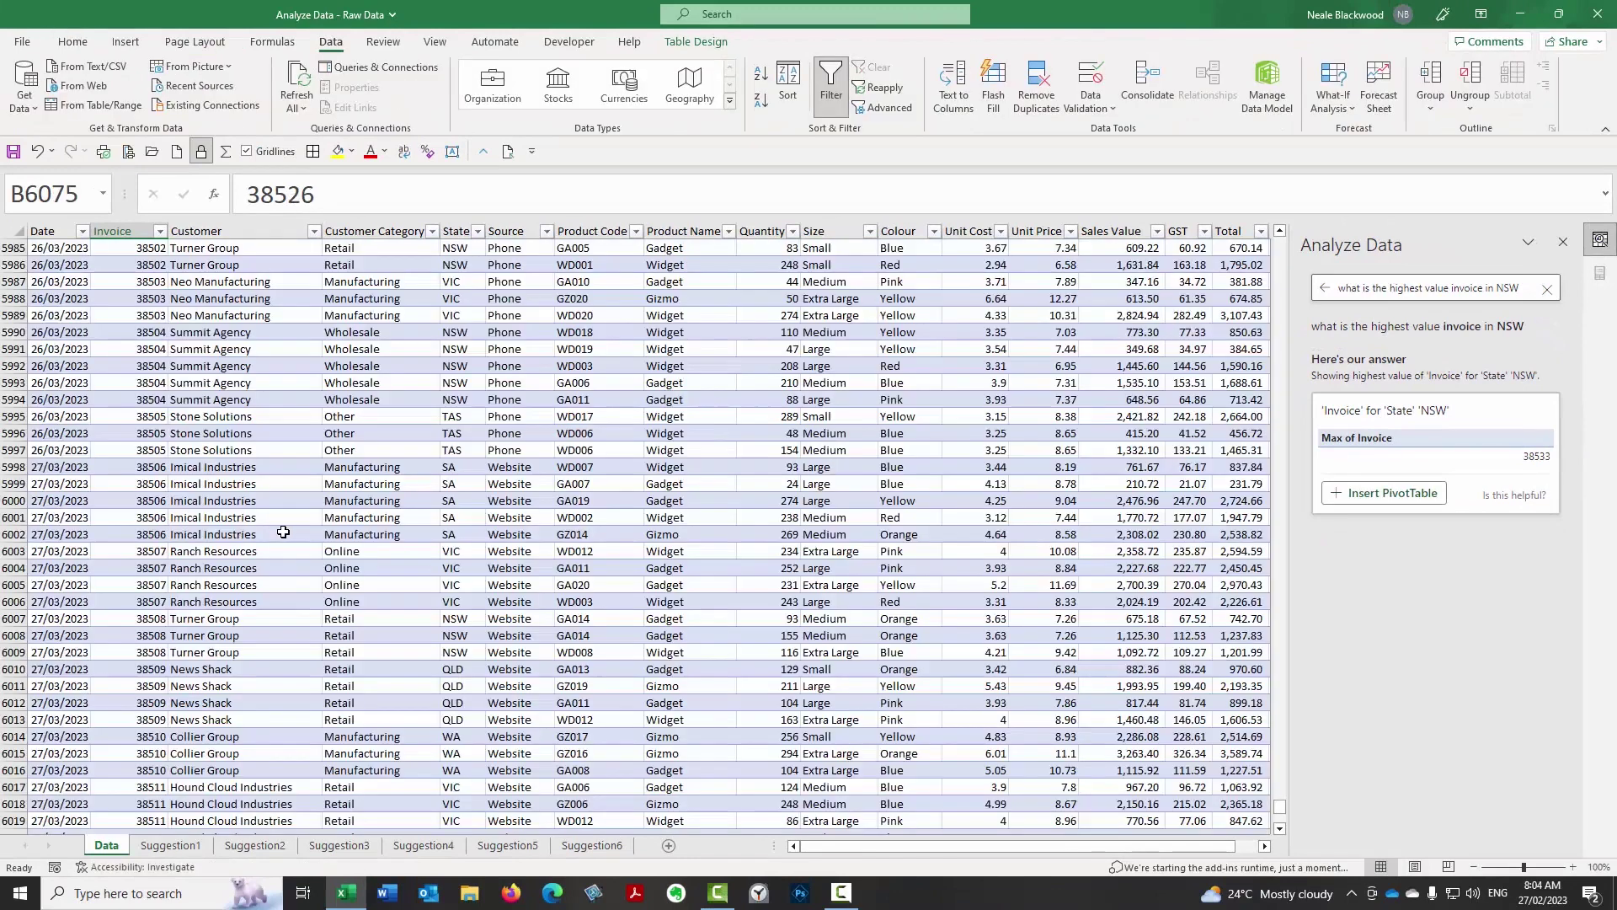
pyautogui.press('Up')
pyautogui.press('Up')
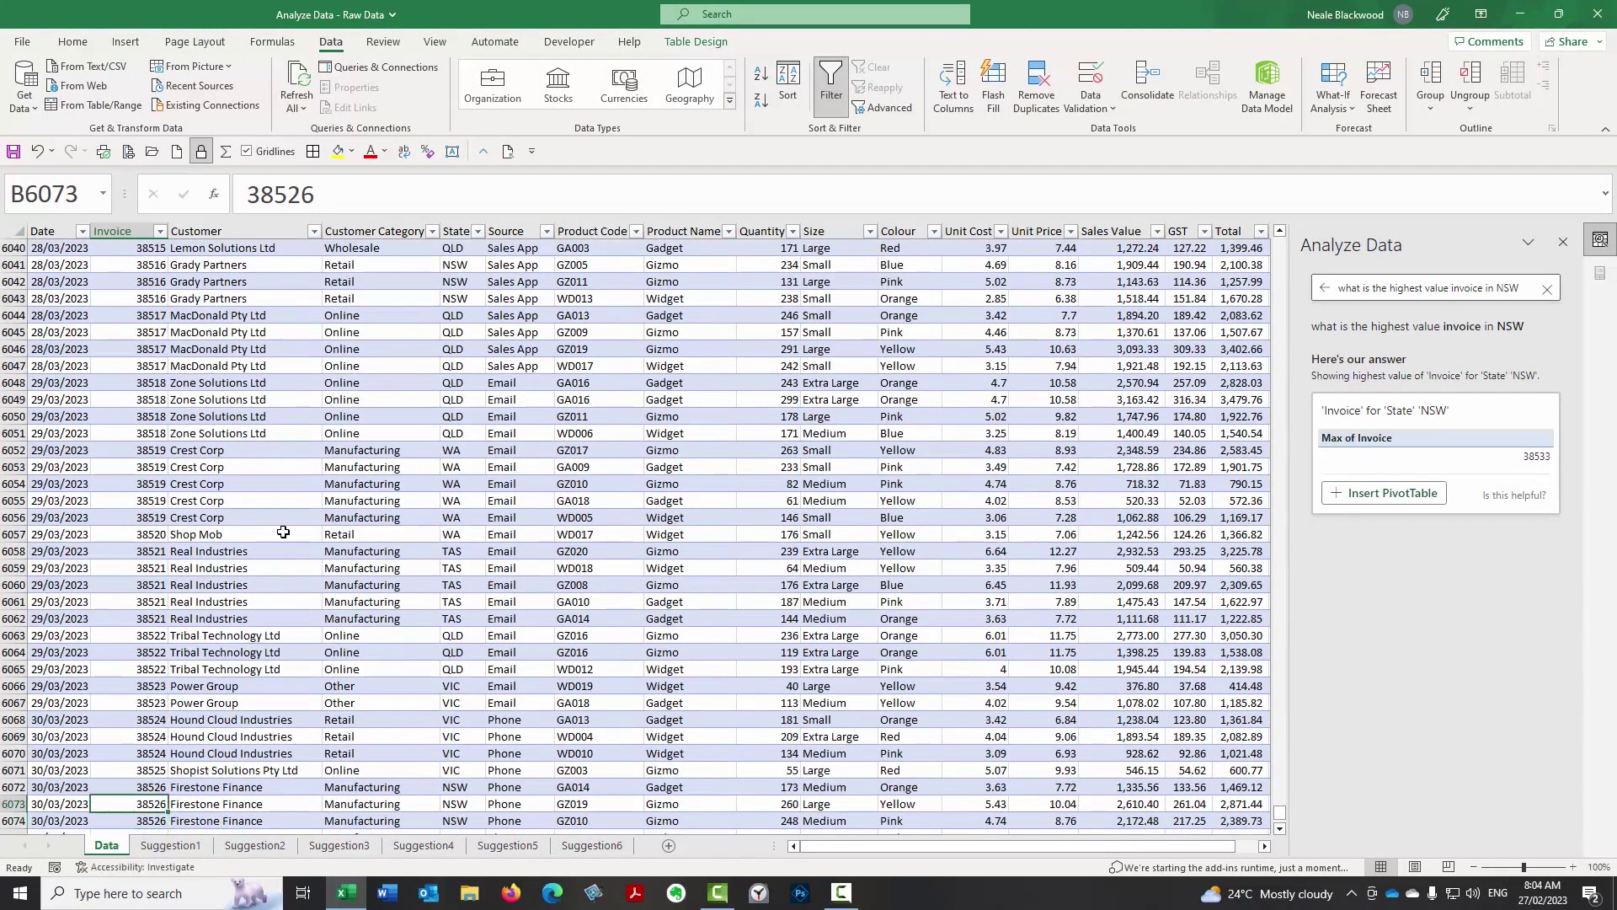
pyautogui.hotkey('ctrl', 'Up')
pyautogui.press('Right')
pyautogui.press('Right')
pyautogui.press('Right')
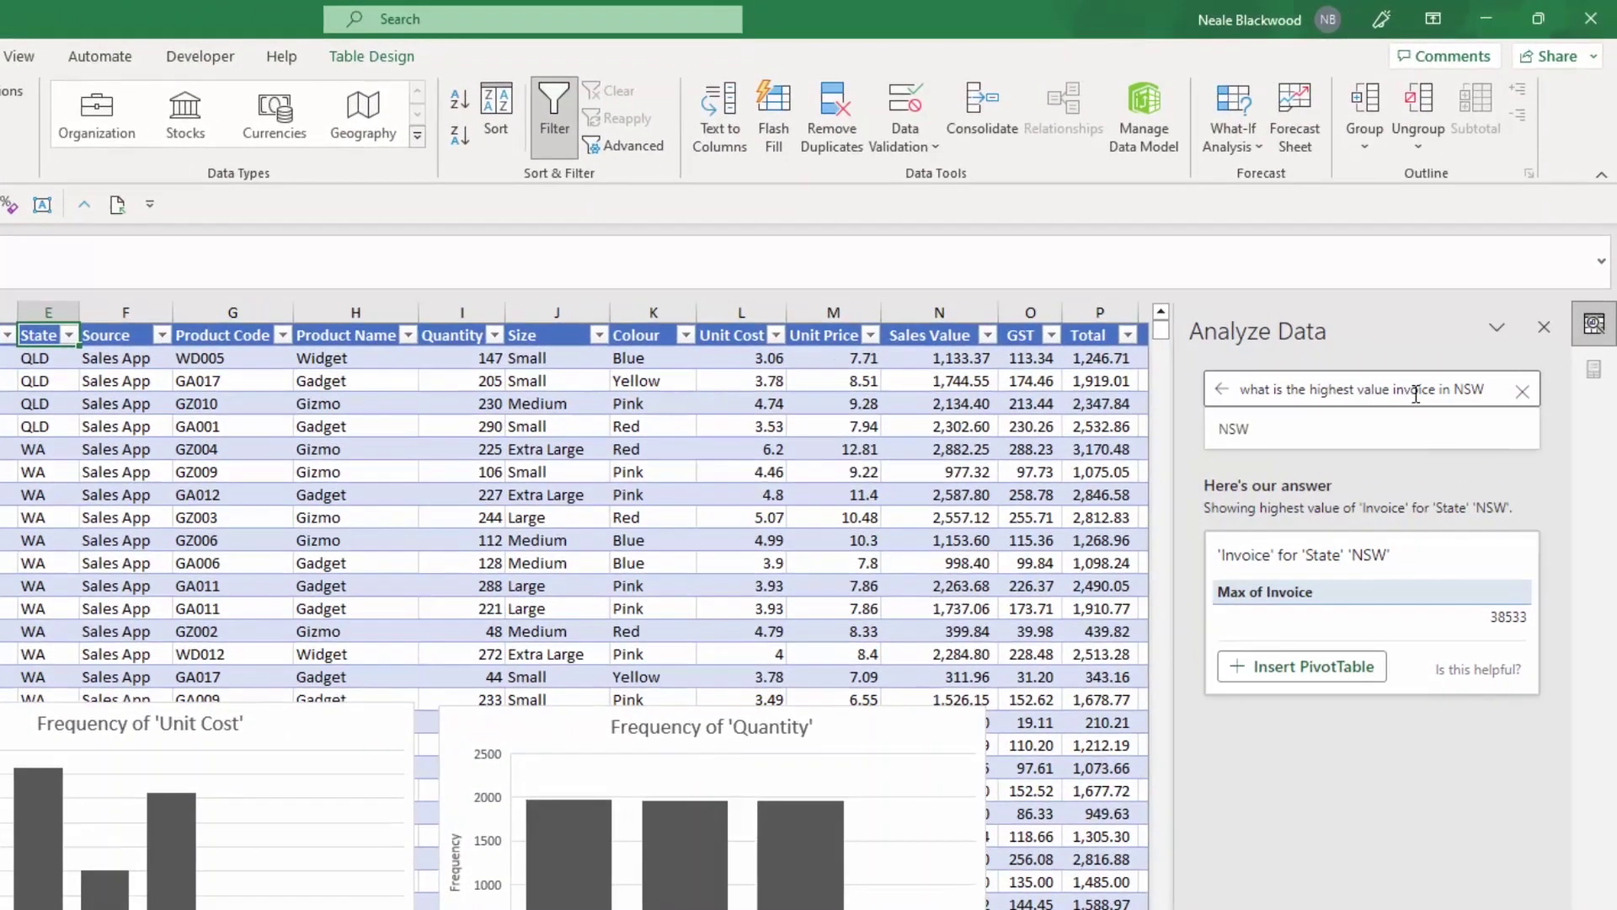
# Insert 'sales' into the question to read 'what is the highest sales value invoice in NSW' and submit.
pyautogui.click(1423, 292)
pyautogui.write('sab')
pyautogui.press('BackSpace')
pyautogui.write('les')
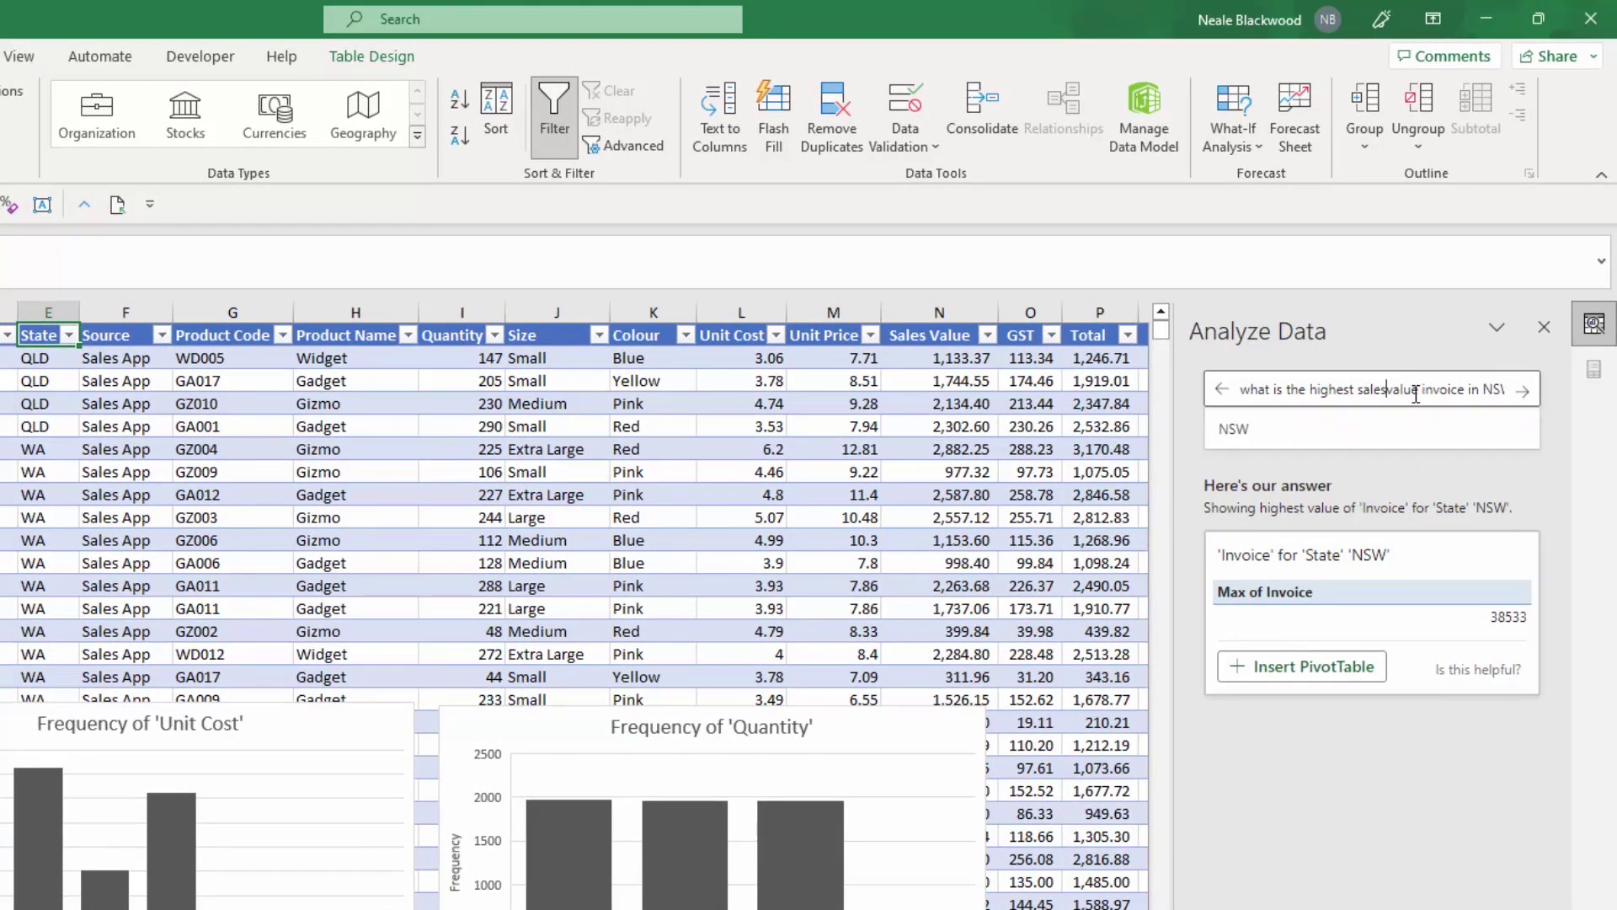
pyautogui.press('End')
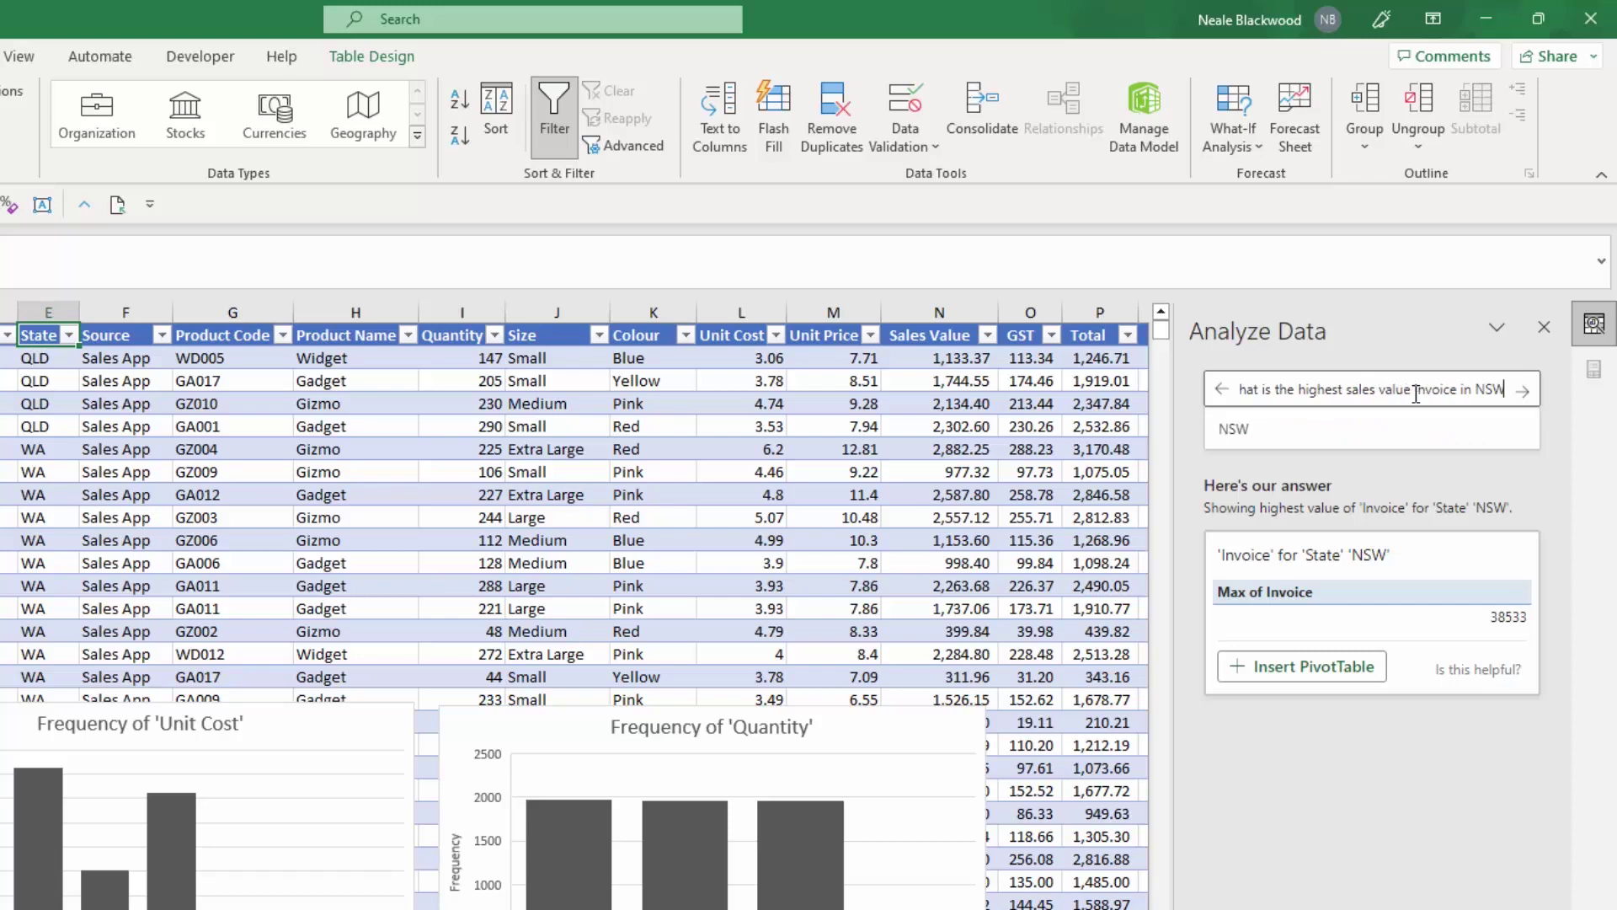
pyautogui.hotkey('ctrl', 'Left')
pyautogui.hotkey('ctrl', 'Left')
pyautogui.hotkey('ctrl', 'Left')
pyautogui.press('Left')
pyautogui.press('Left')
pyautogui.press('Left')
pyautogui.press('Left')
pyautogui.press('Left')
pyautogui.press('Left')
pyautogui.press('Left')
pyautogui.press('Left')
pyautogui.press('Left')
pyautogui.press('Left')
pyautogui.press('Left')
pyautogui.press('Left')
pyautogui.press('Return')
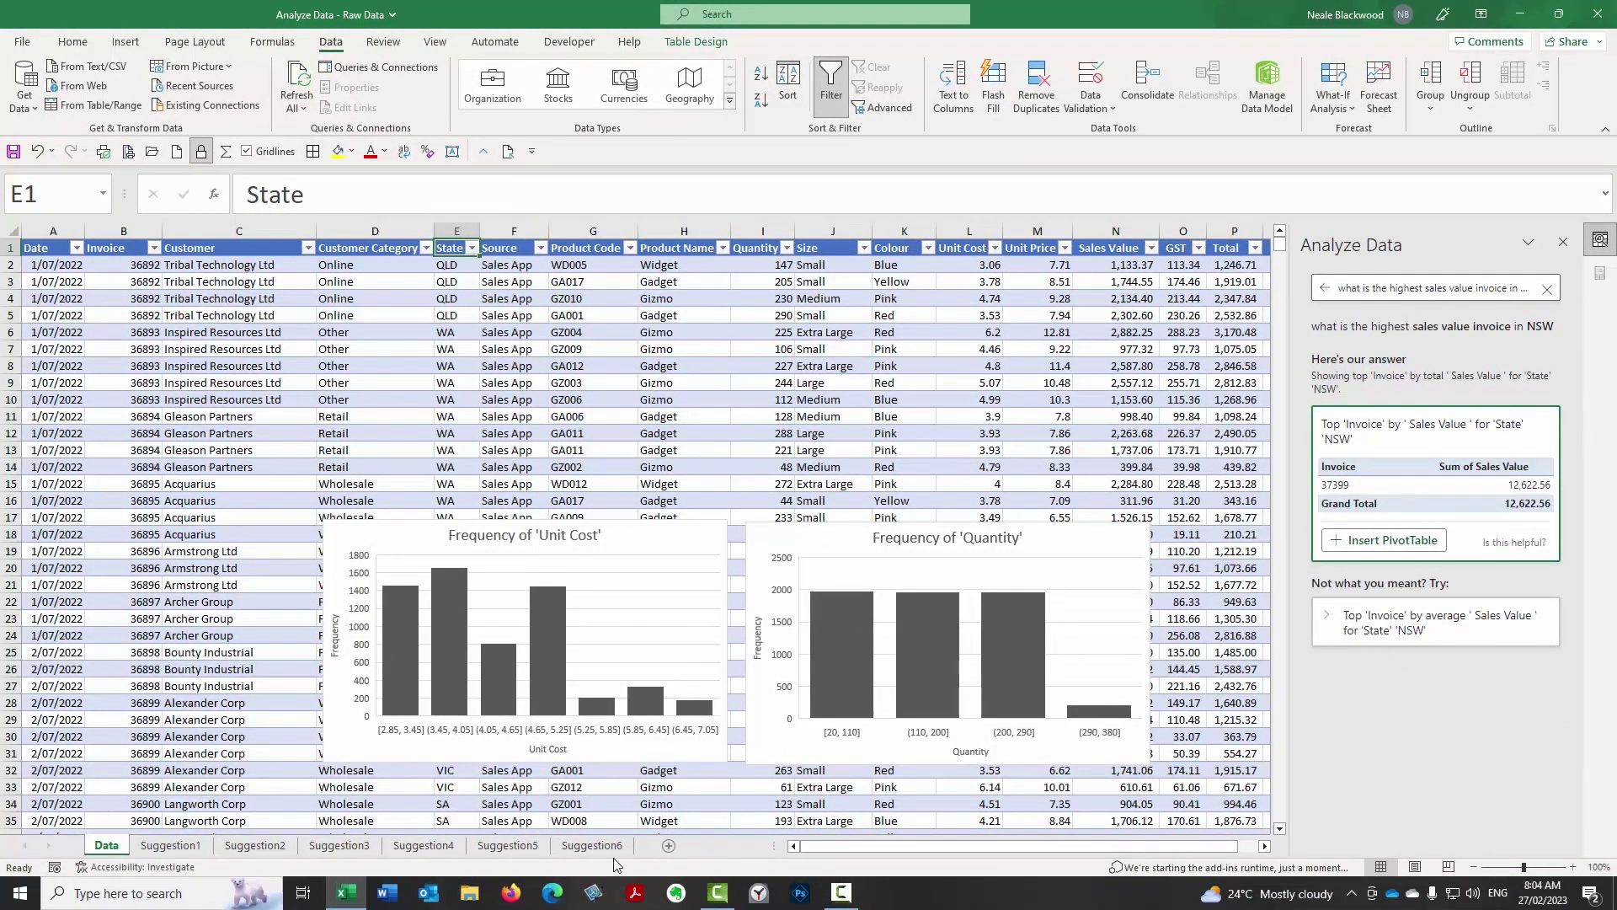
# Insert a PivotTable from the tblSales table onto a new worksheet.
pyautogui.click(340, 332)
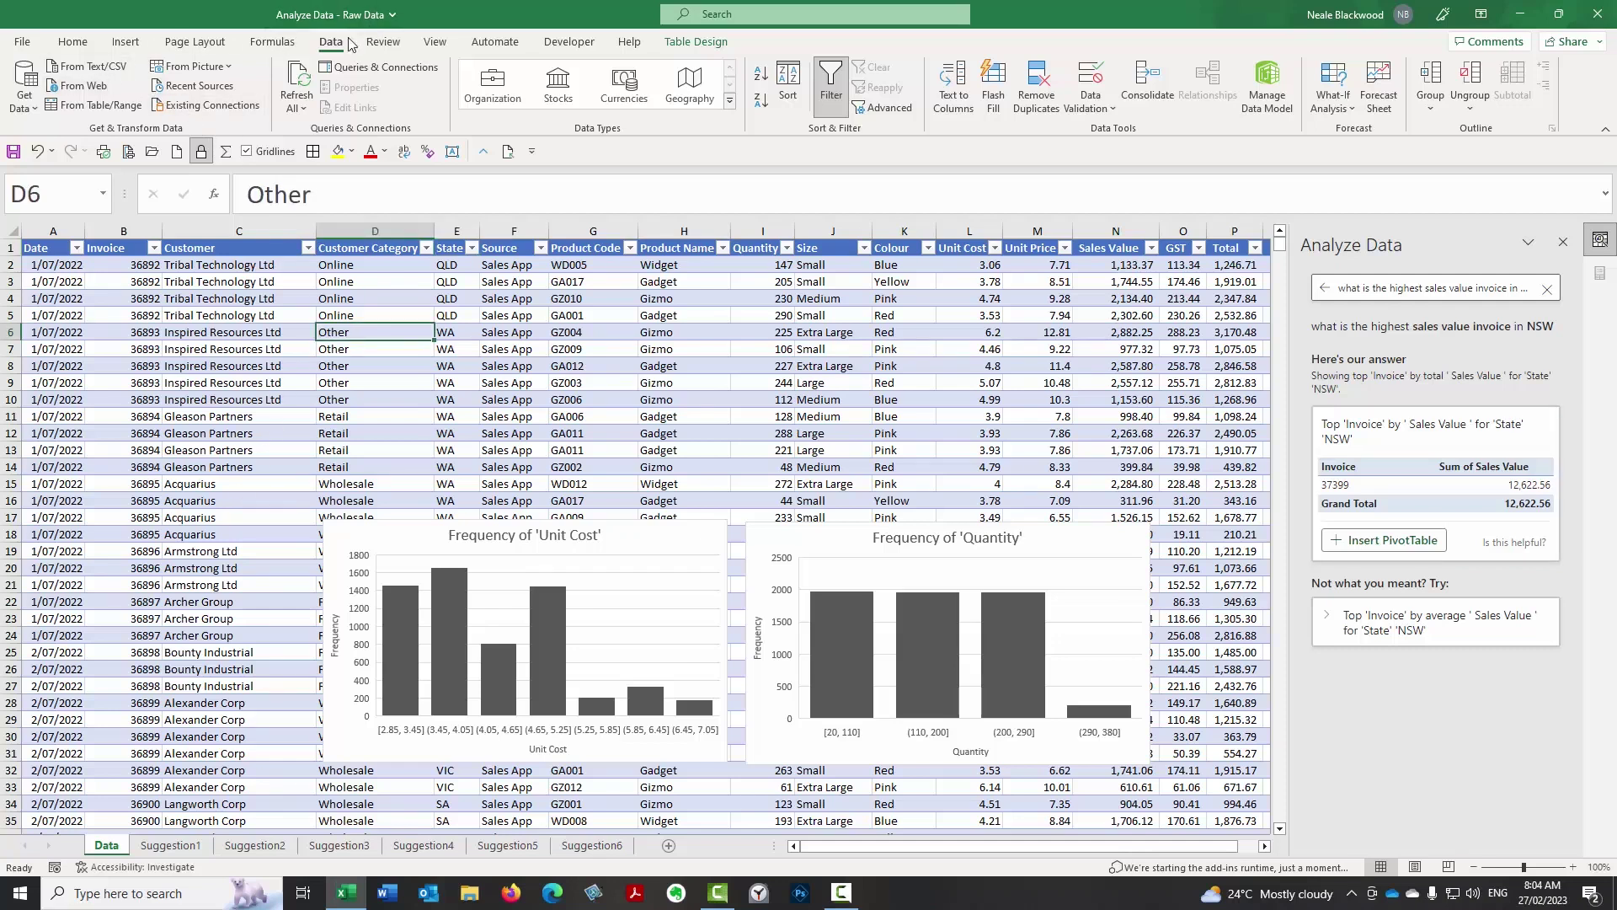
pyautogui.click(126, 41)
pyautogui.click(30, 80)
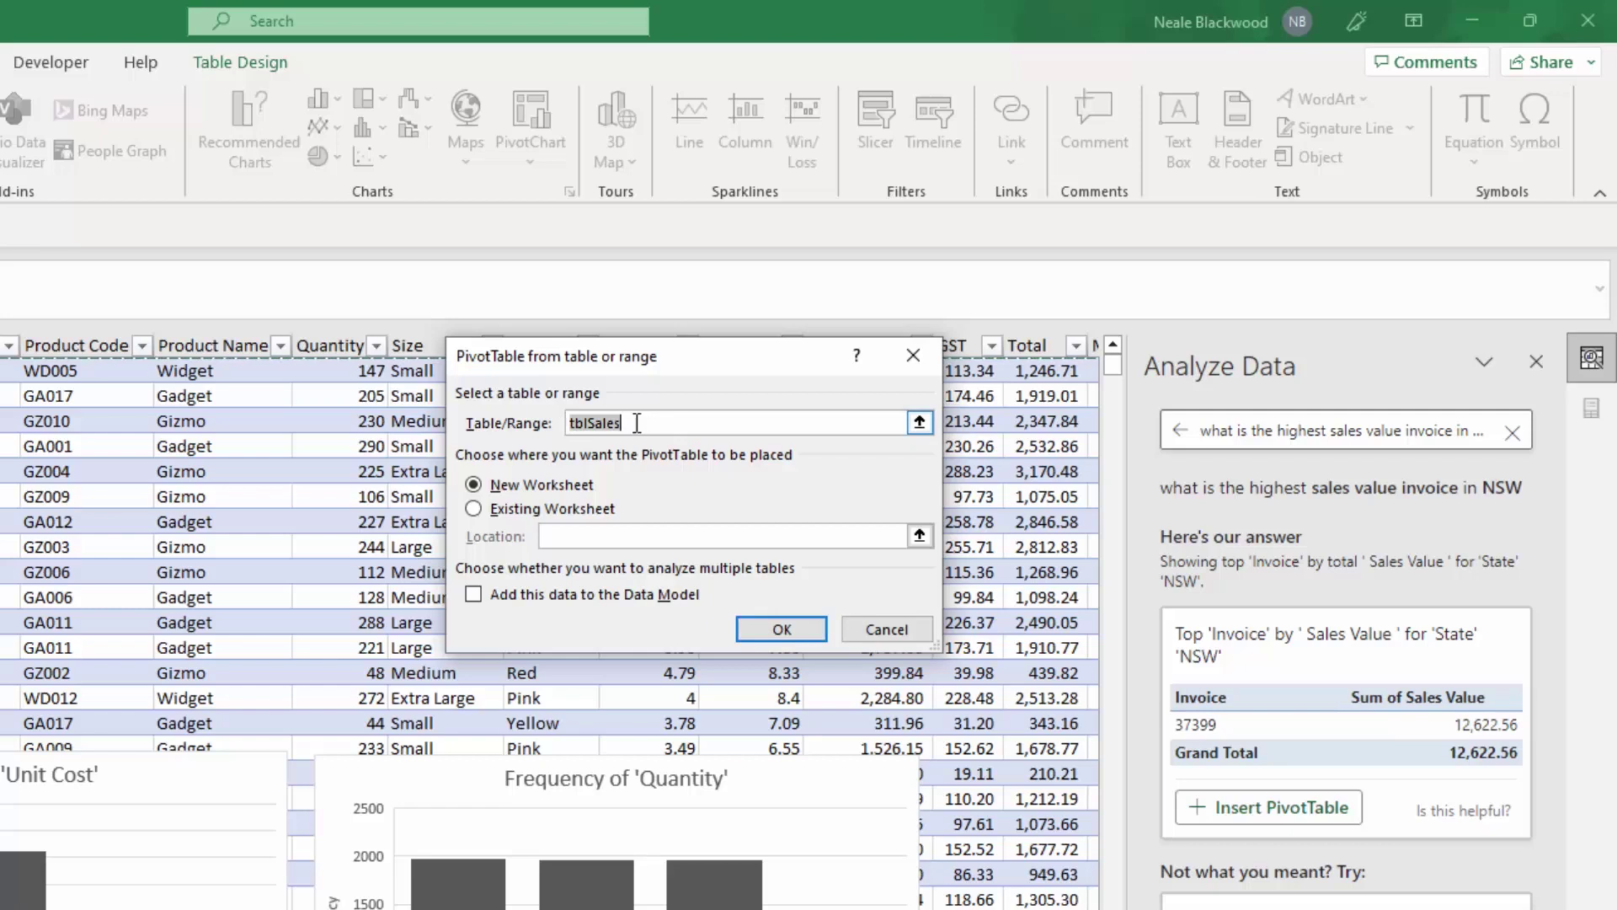
pyautogui.click(784, 630)
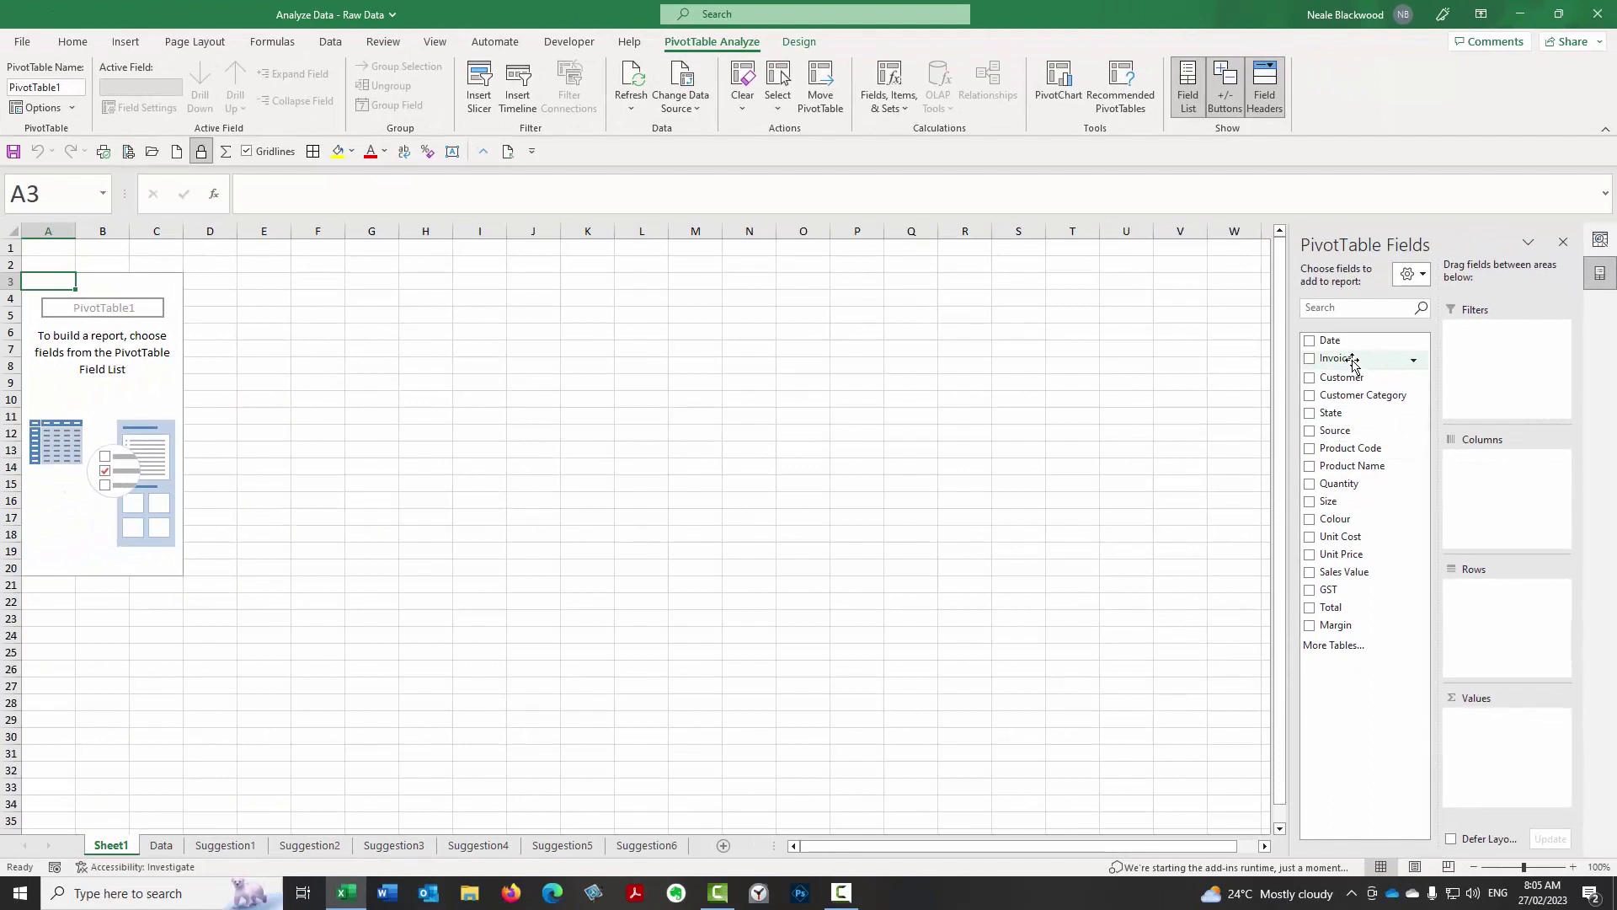
# Lay out the PivotTable with Invoice in Rows, State as a filter and Sum of Sales Value.
pyautogui.moveTo(1352, 362); pyautogui.dragTo(1495, 632)
pyautogui.moveTo(1331, 411); pyautogui.dragTo(1514, 372)
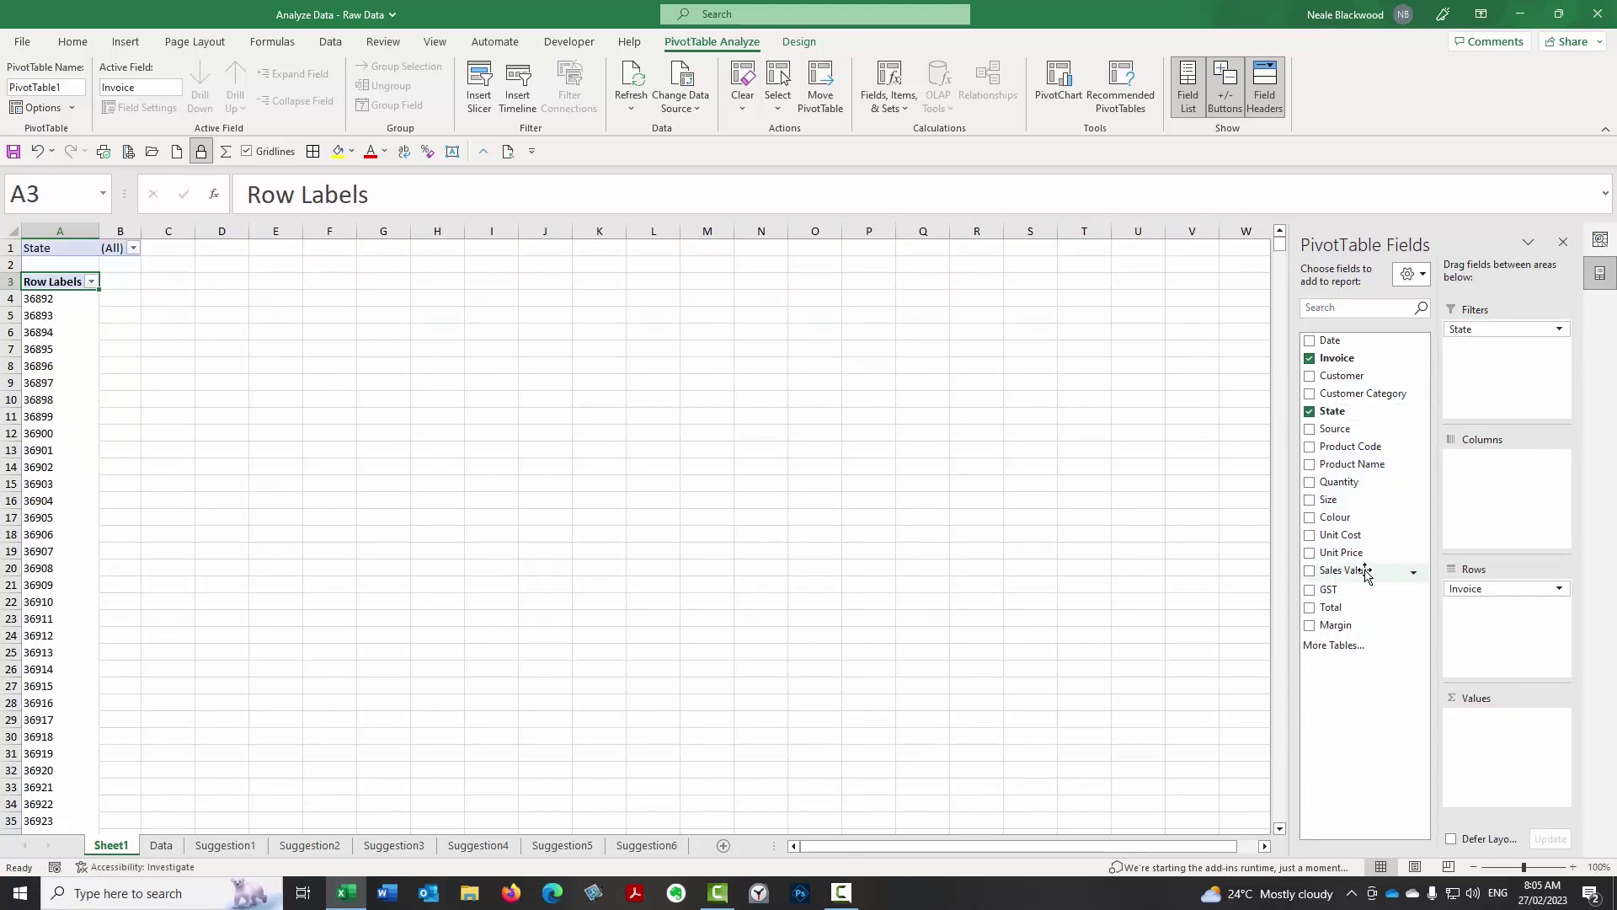
pyautogui.moveTo(1371, 572); pyautogui.dragTo(1516, 734)
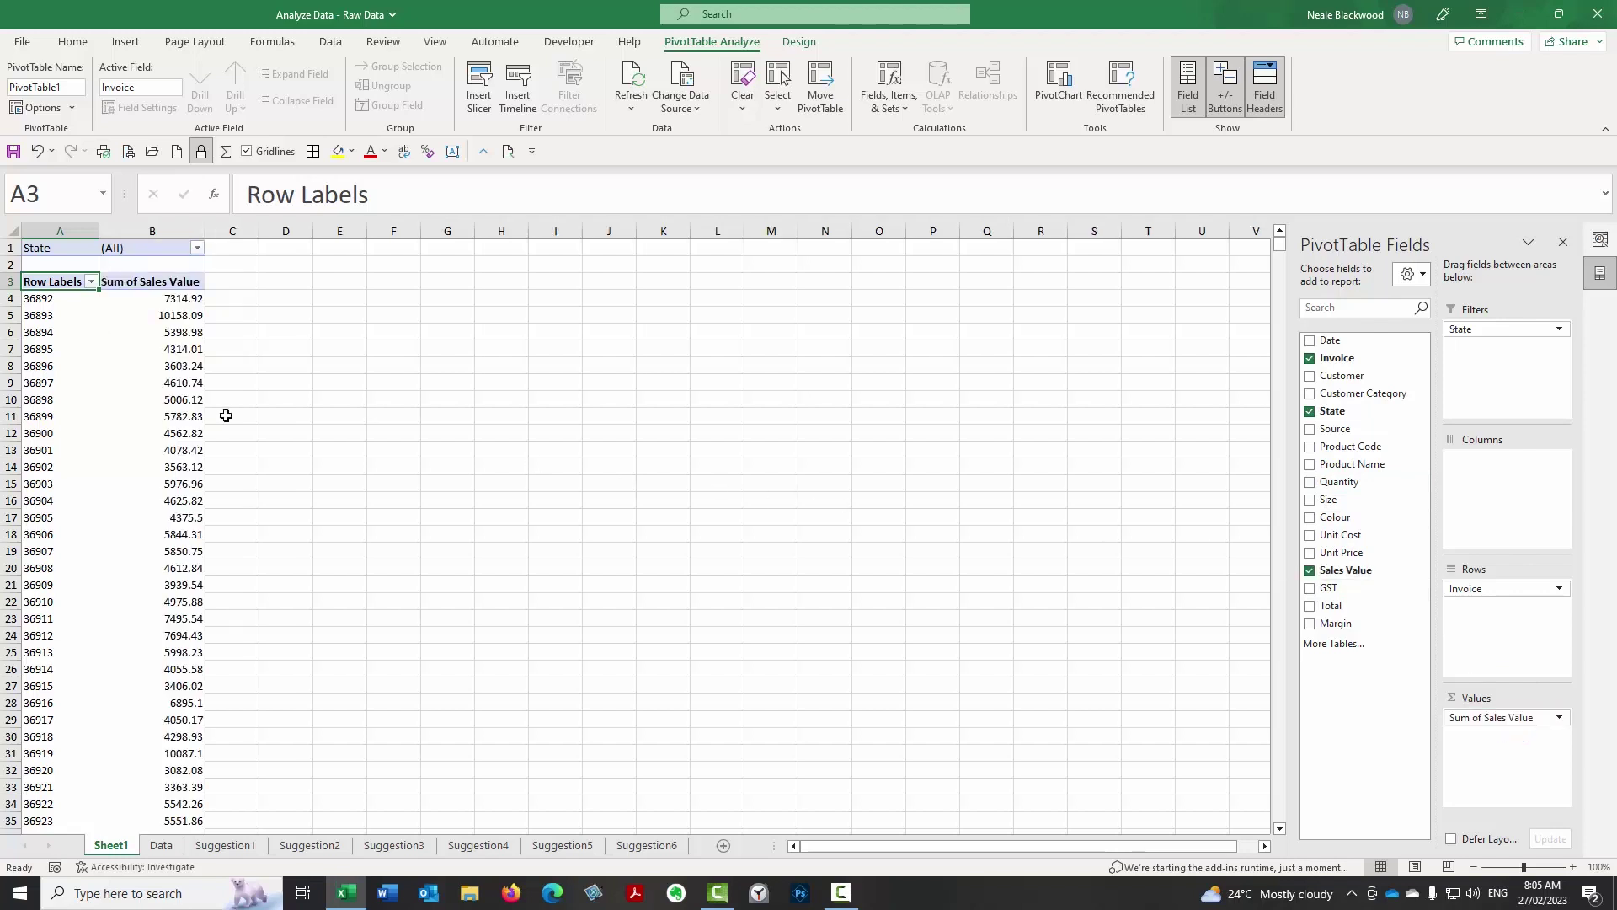
# Sort the invoices by Sum of Sales Value, largest to smallest.
pyautogui.click(161, 298)
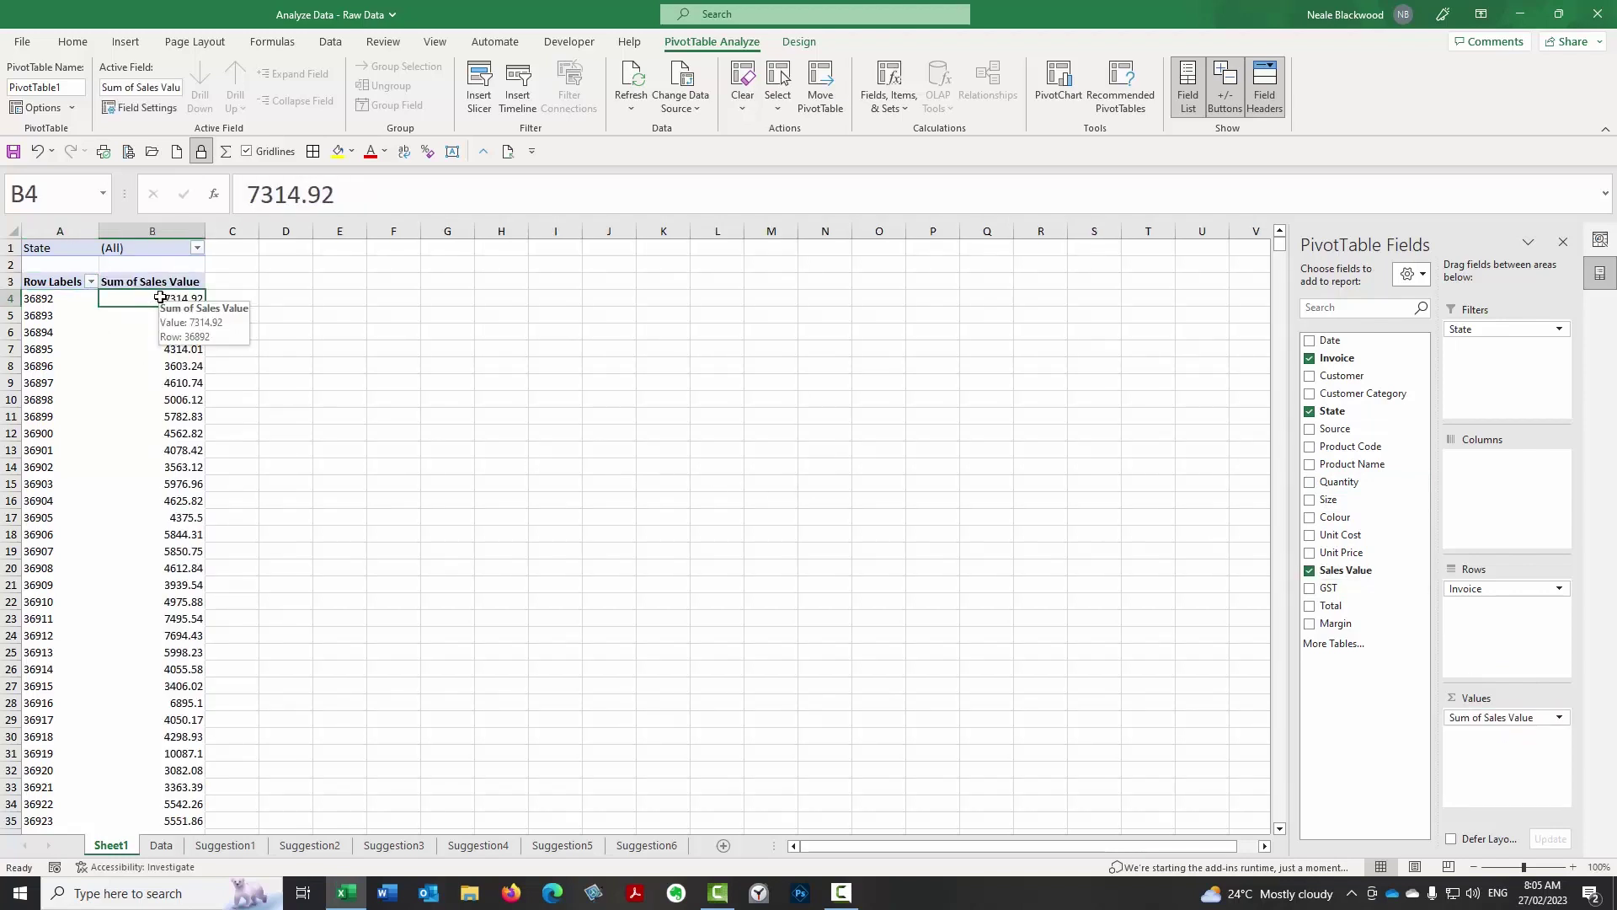
pyautogui.rightClick(159, 297)
pyautogui.moveTo(270, 446)
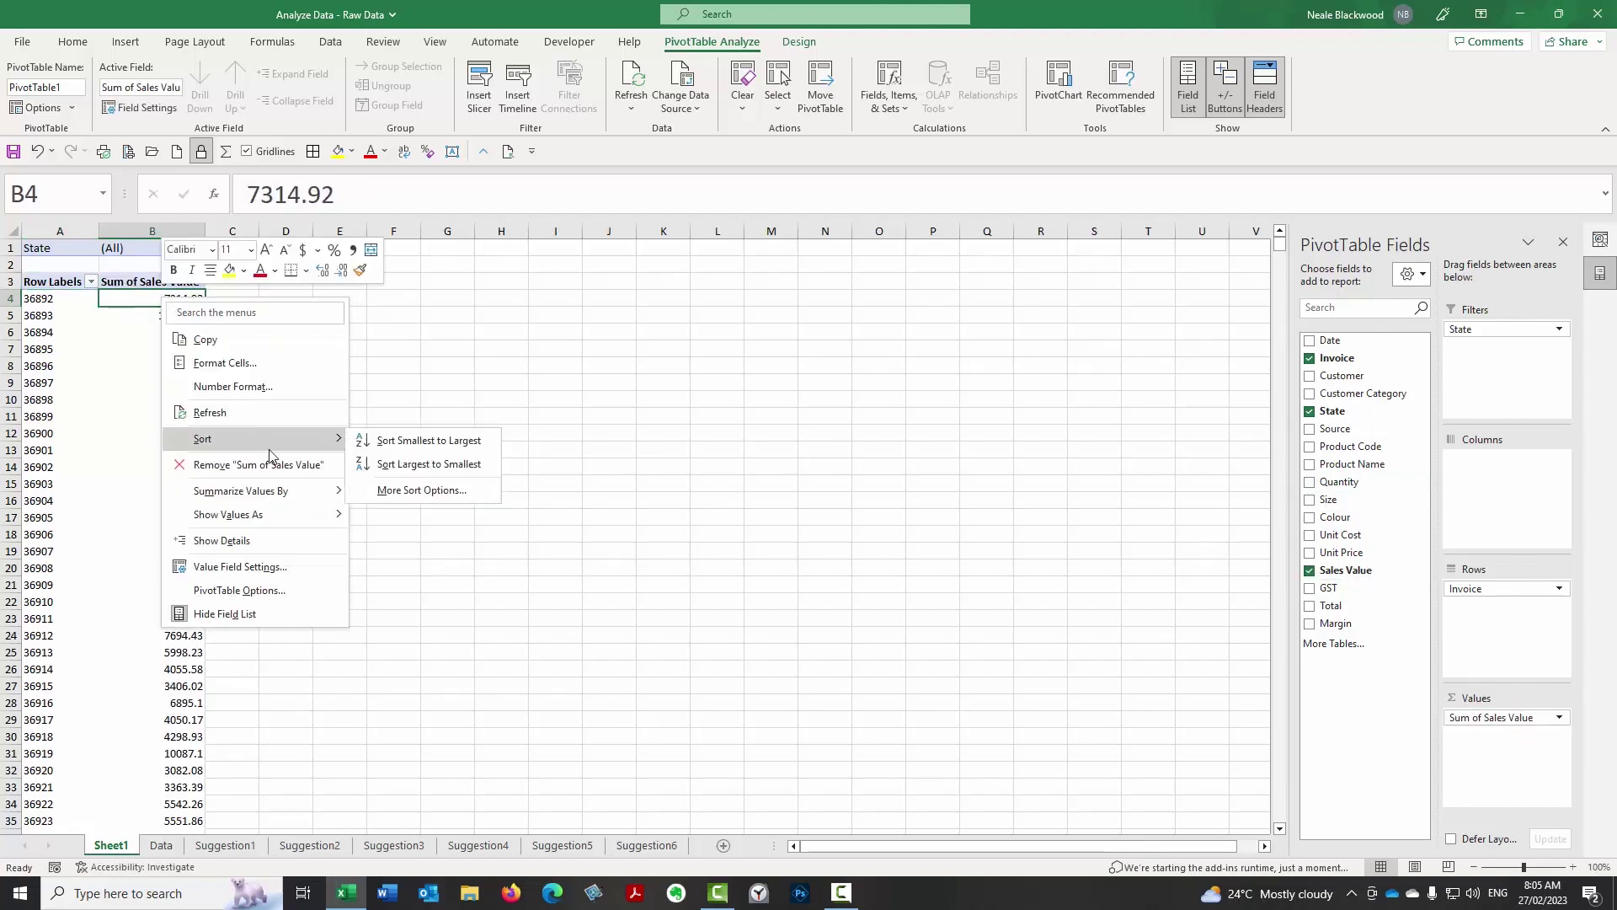
pyautogui.click(446, 463)
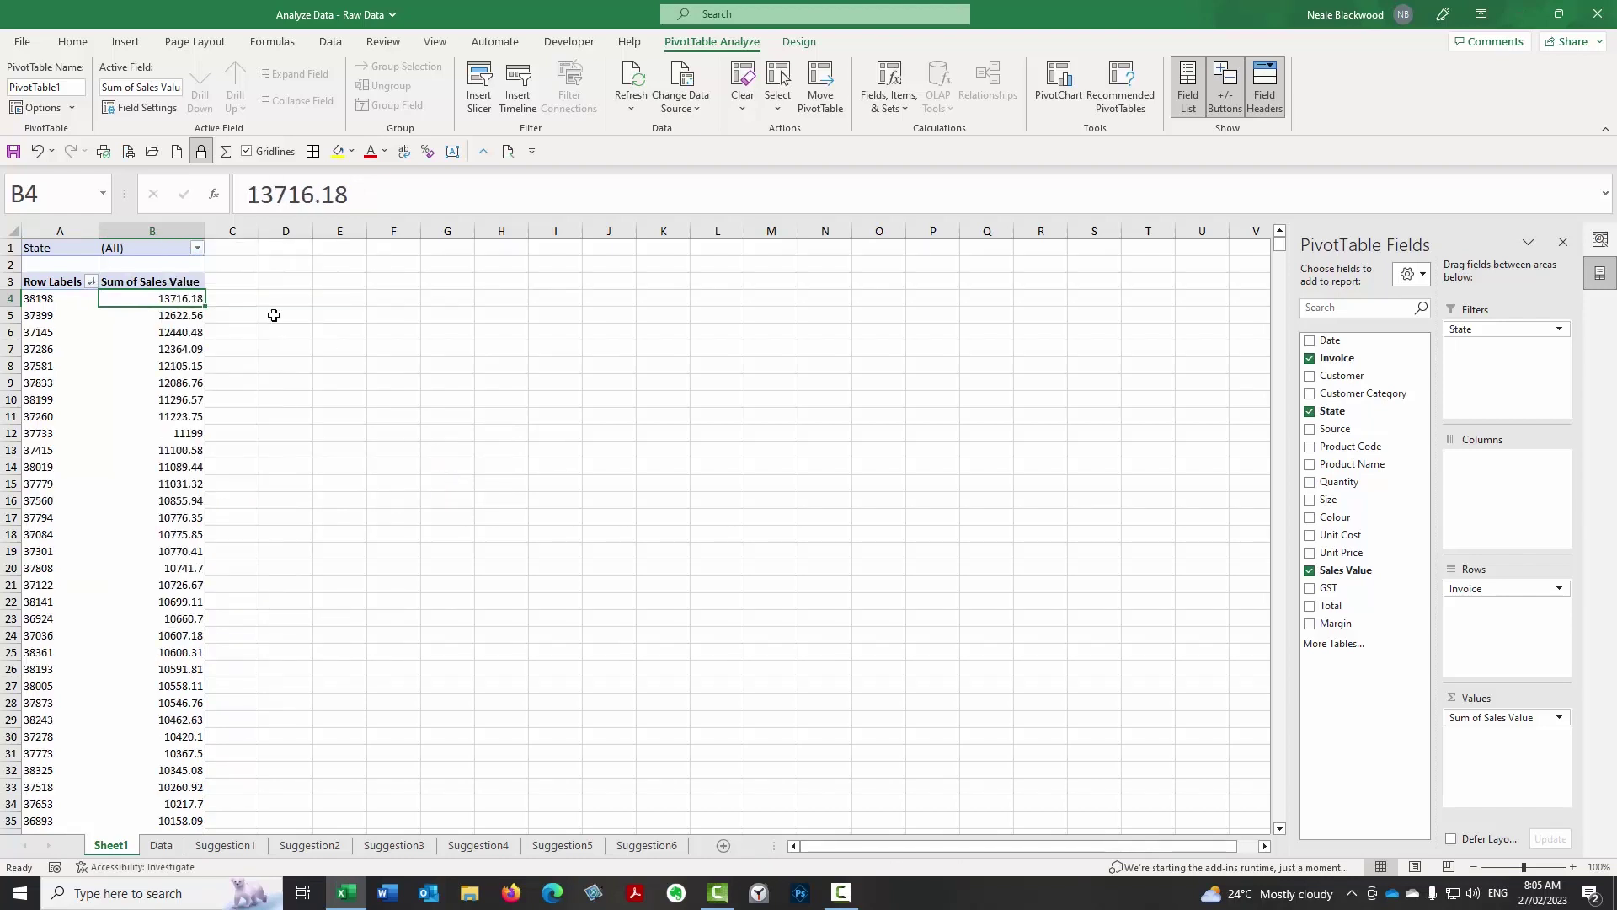
# Filter the PivotTable's State field to NSW.
pyautogui.click(198, 246)
pyautogui.click(38, 301)
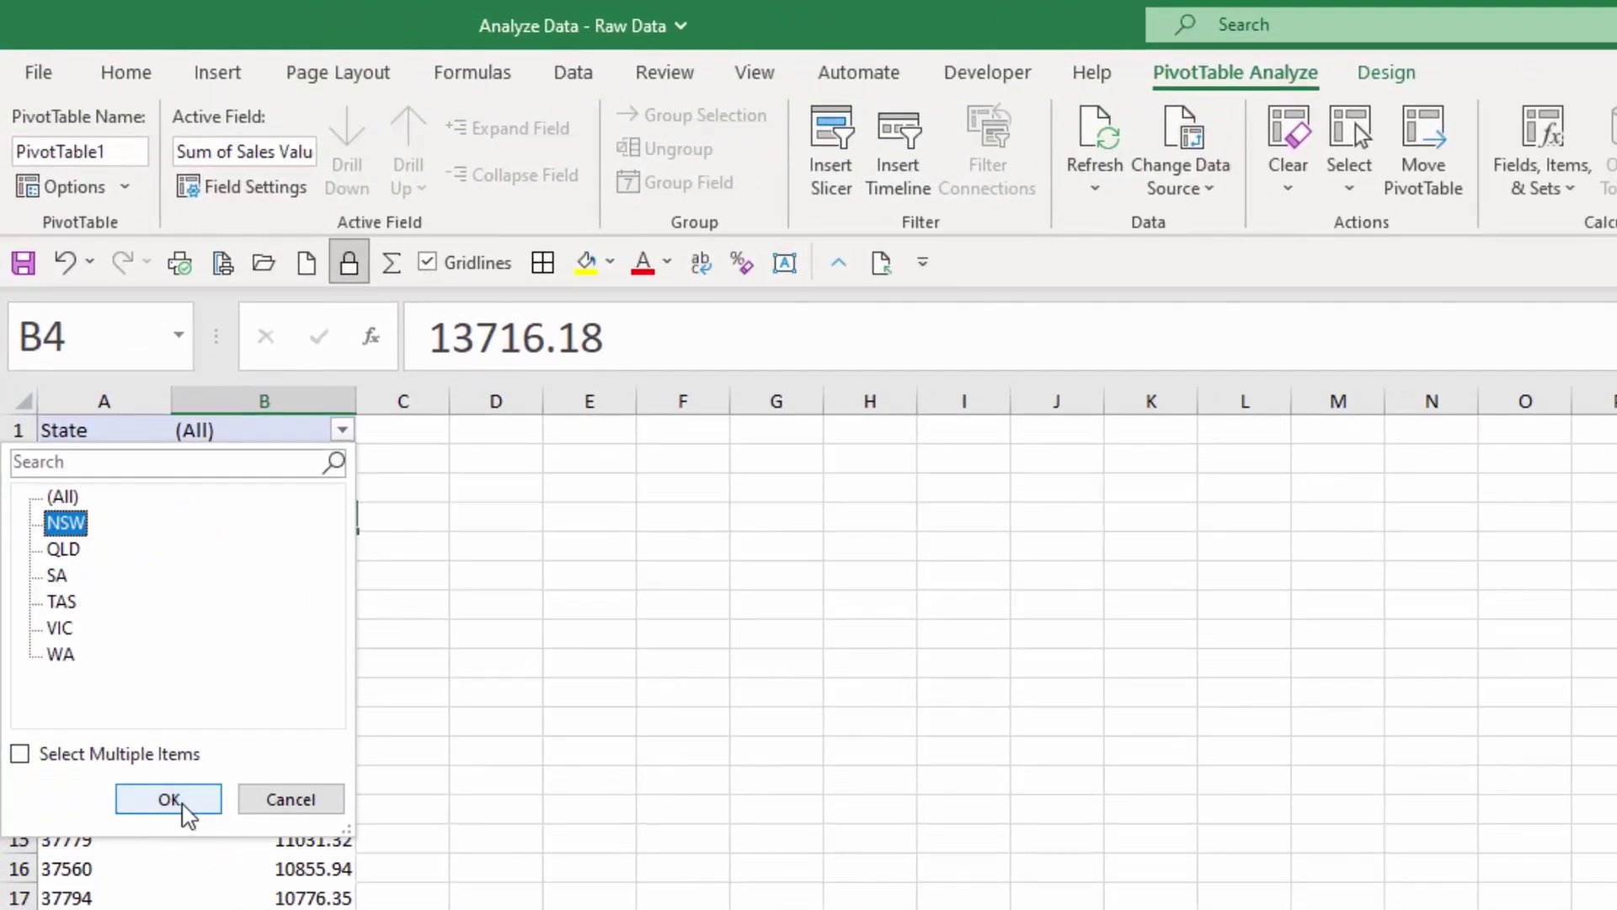
pyautogui.click(182, 806)
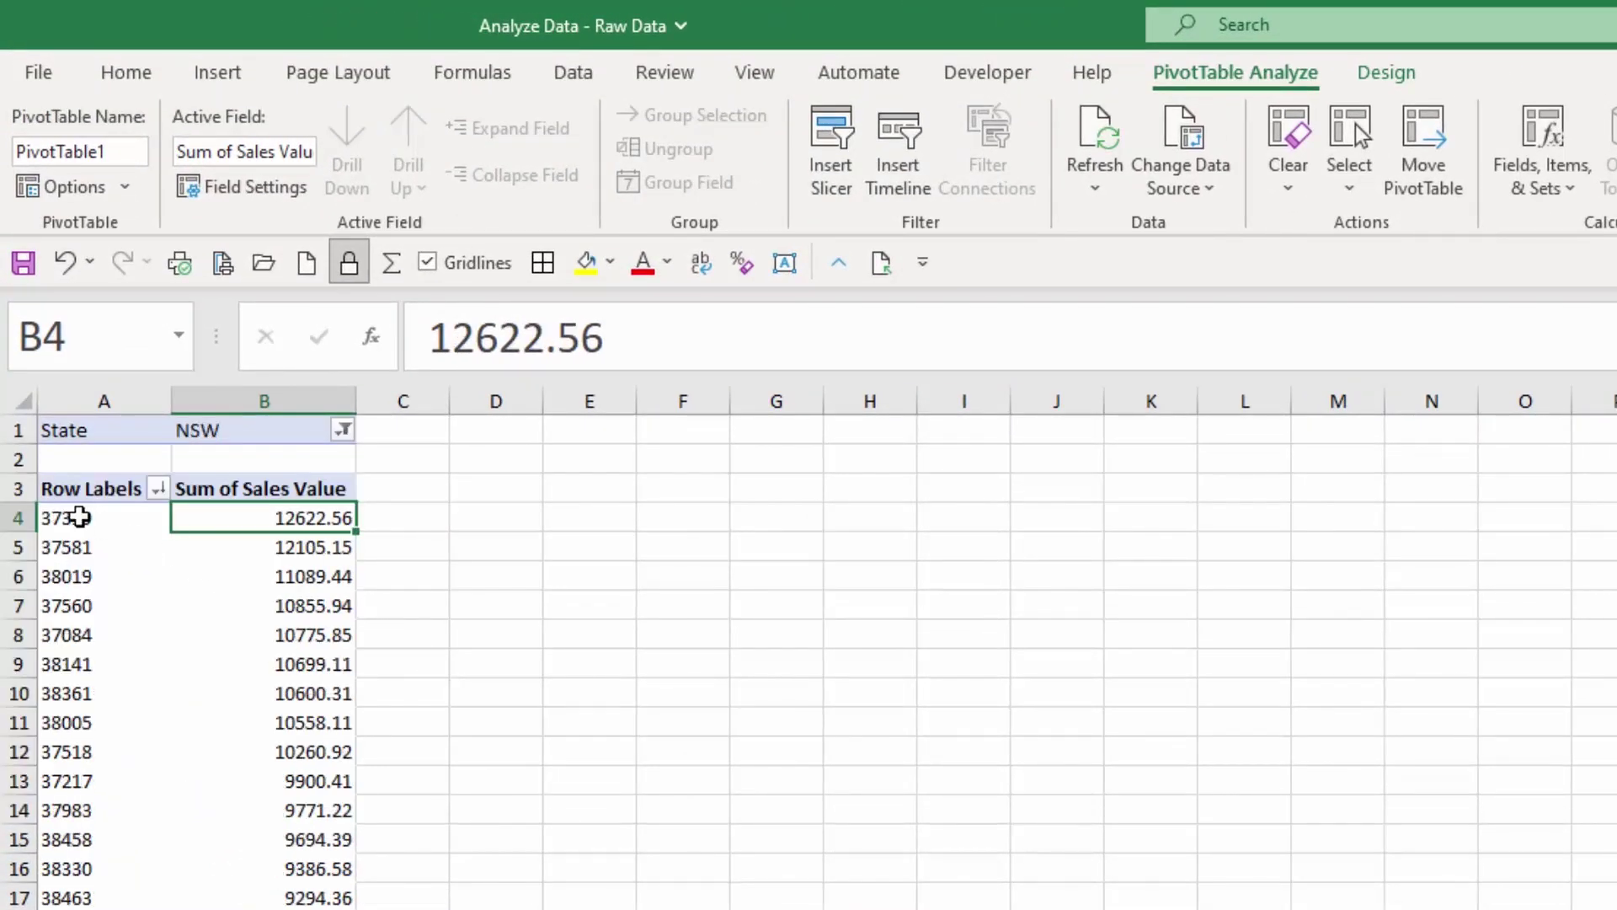
# Check the top invoice 37399 at 12622.56, then return to the Data sheet.
pyautogui.click(72, 517)
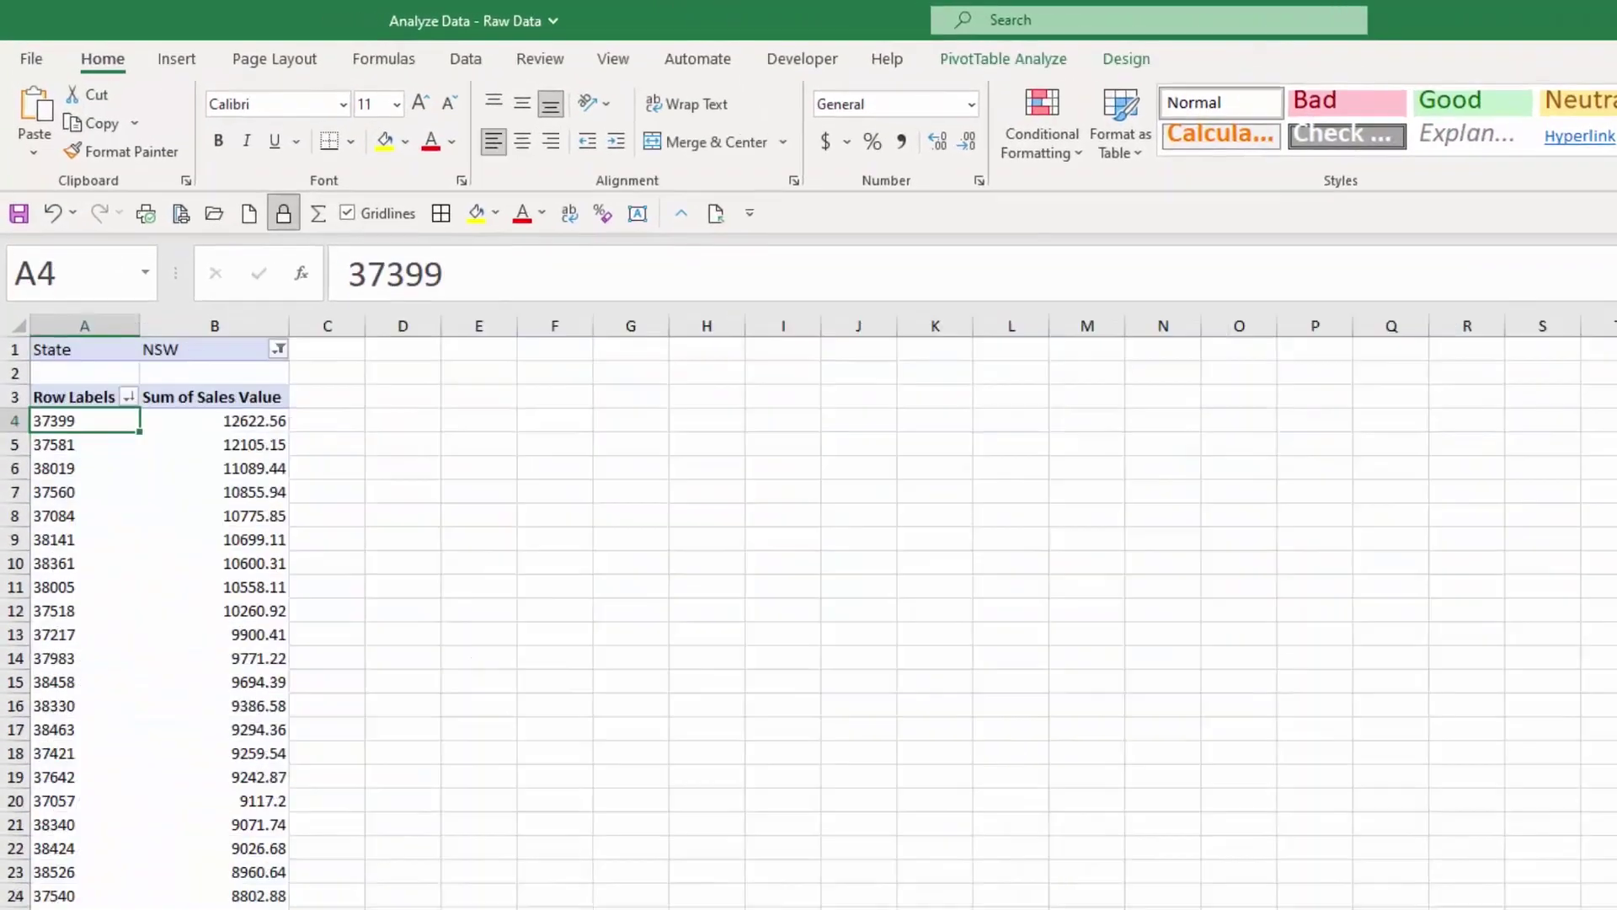
pyautogui.click(235, 413)
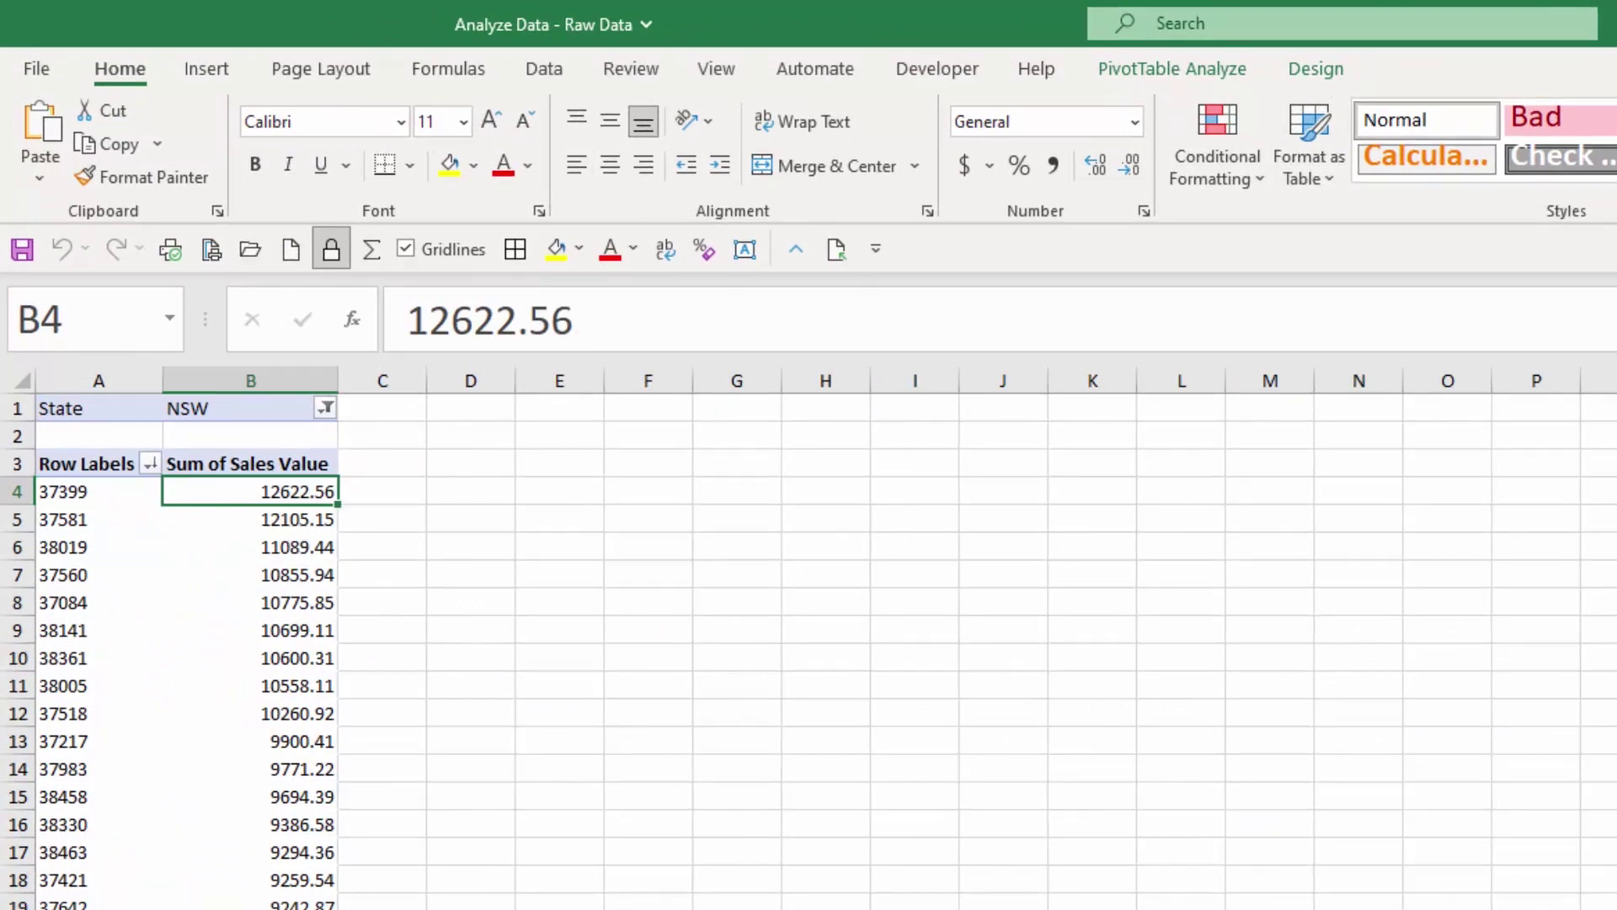
pyautogui.hotkey('ctrl', 'pagedown')
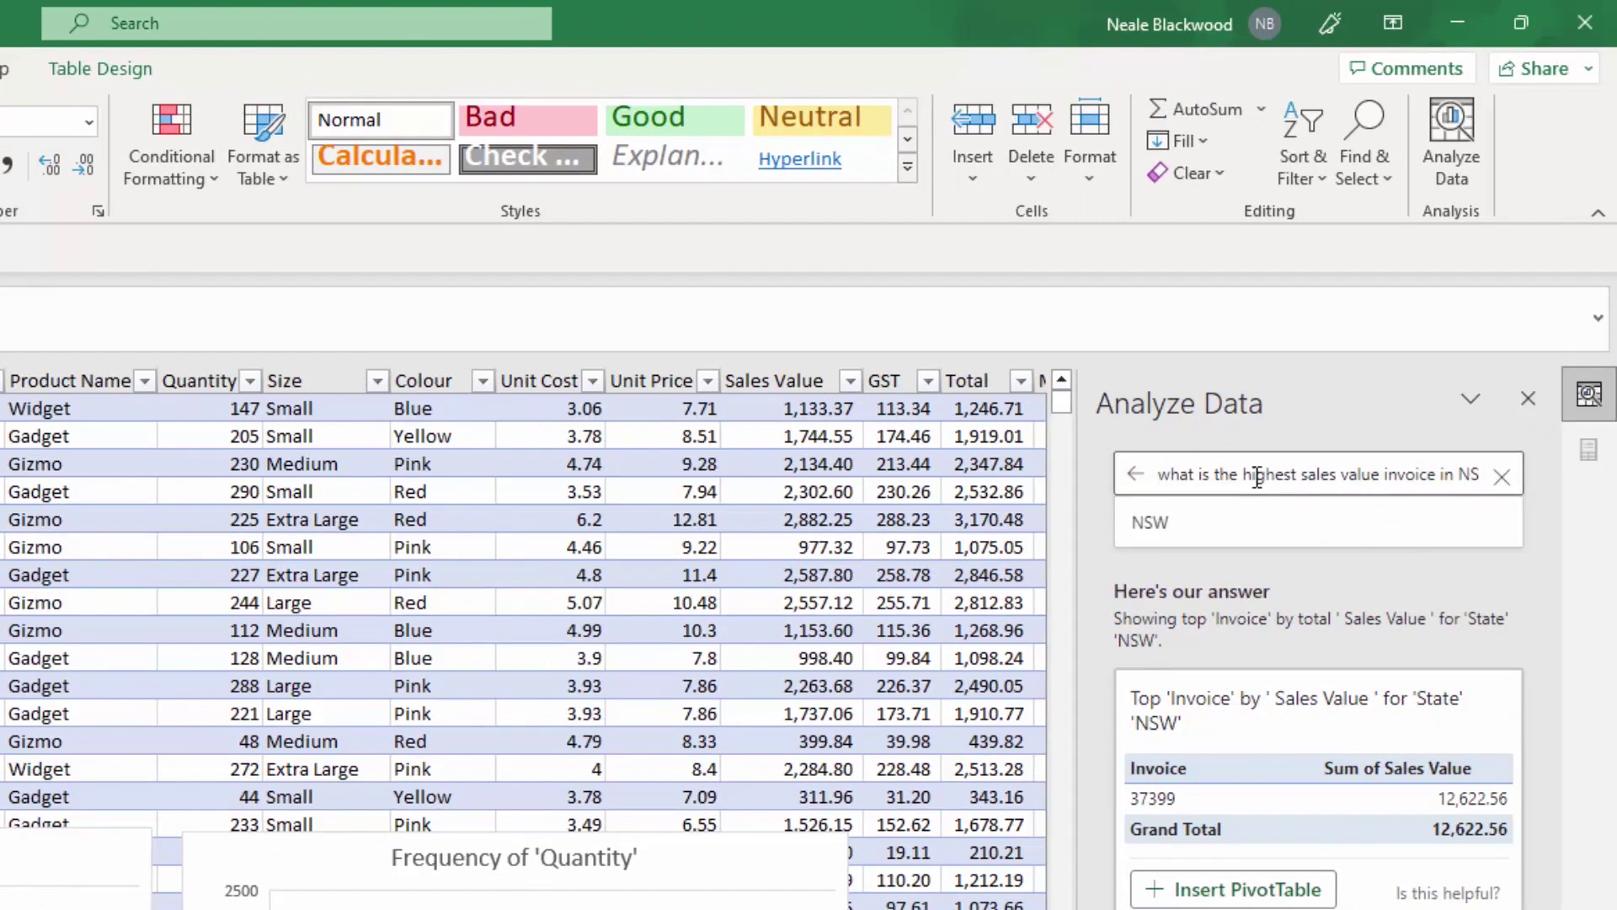
# Reword the Analyze Data question to ask which customer has the highest NSW sales value invoice, and submit.
pyautogui.click(1188, 477)
pyautogui.press('Delete')
pyautogui.write('cust')
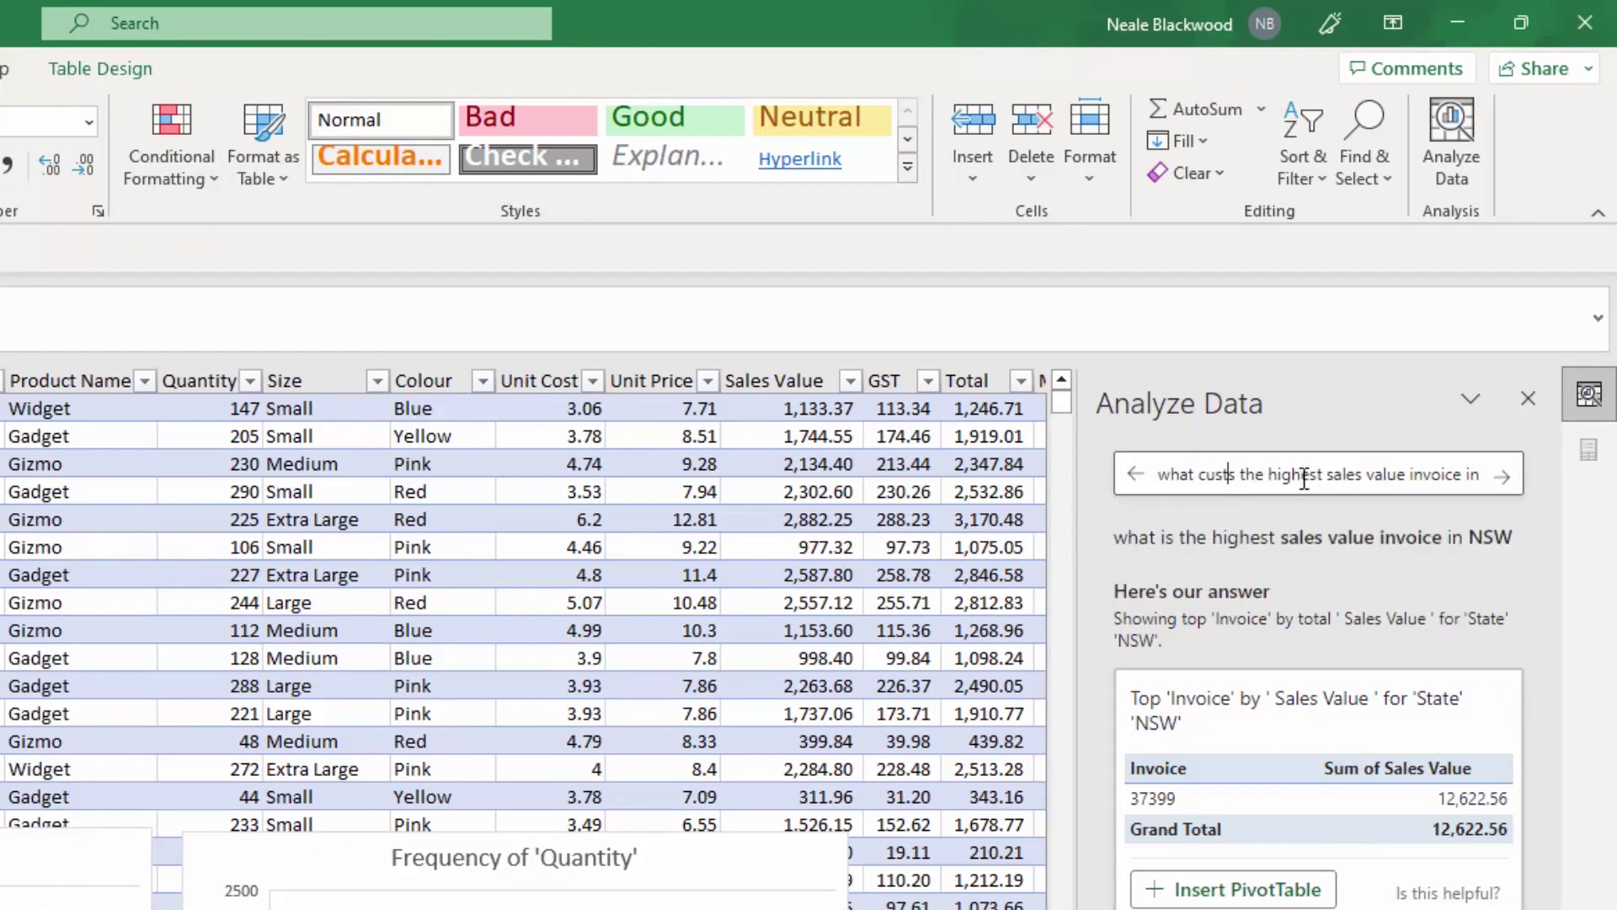
pyautogui.write('omer')
pyautogui.press('Delete')
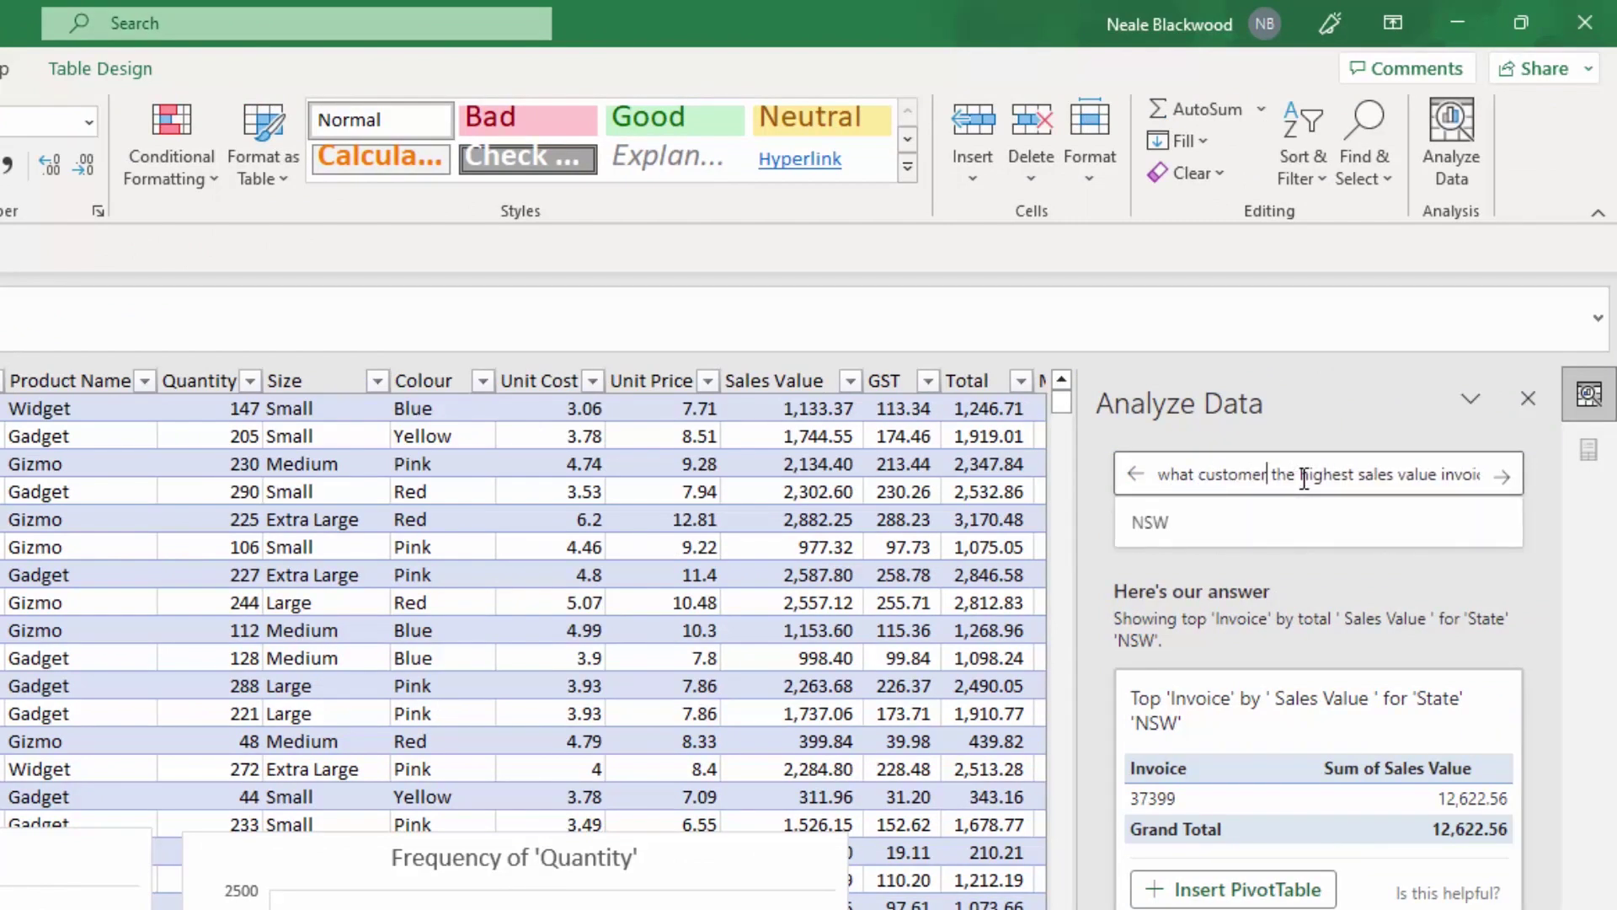
pyautogui.write('has')
pyautogui.press('Right')
pyautogui.press('Right')
pyautogui.press('Right')
pyautogui.press('Right')
pyautogui.press('Right')
pyautogui.press('Right')
pyautogui.press('Right')
pyautogui.press('Right')
pyautogui.press('Right')
pyautogui.press('Right')
pyautogui.press('Right')
pyautogui.press('Right')
pyautogui.press('Right')
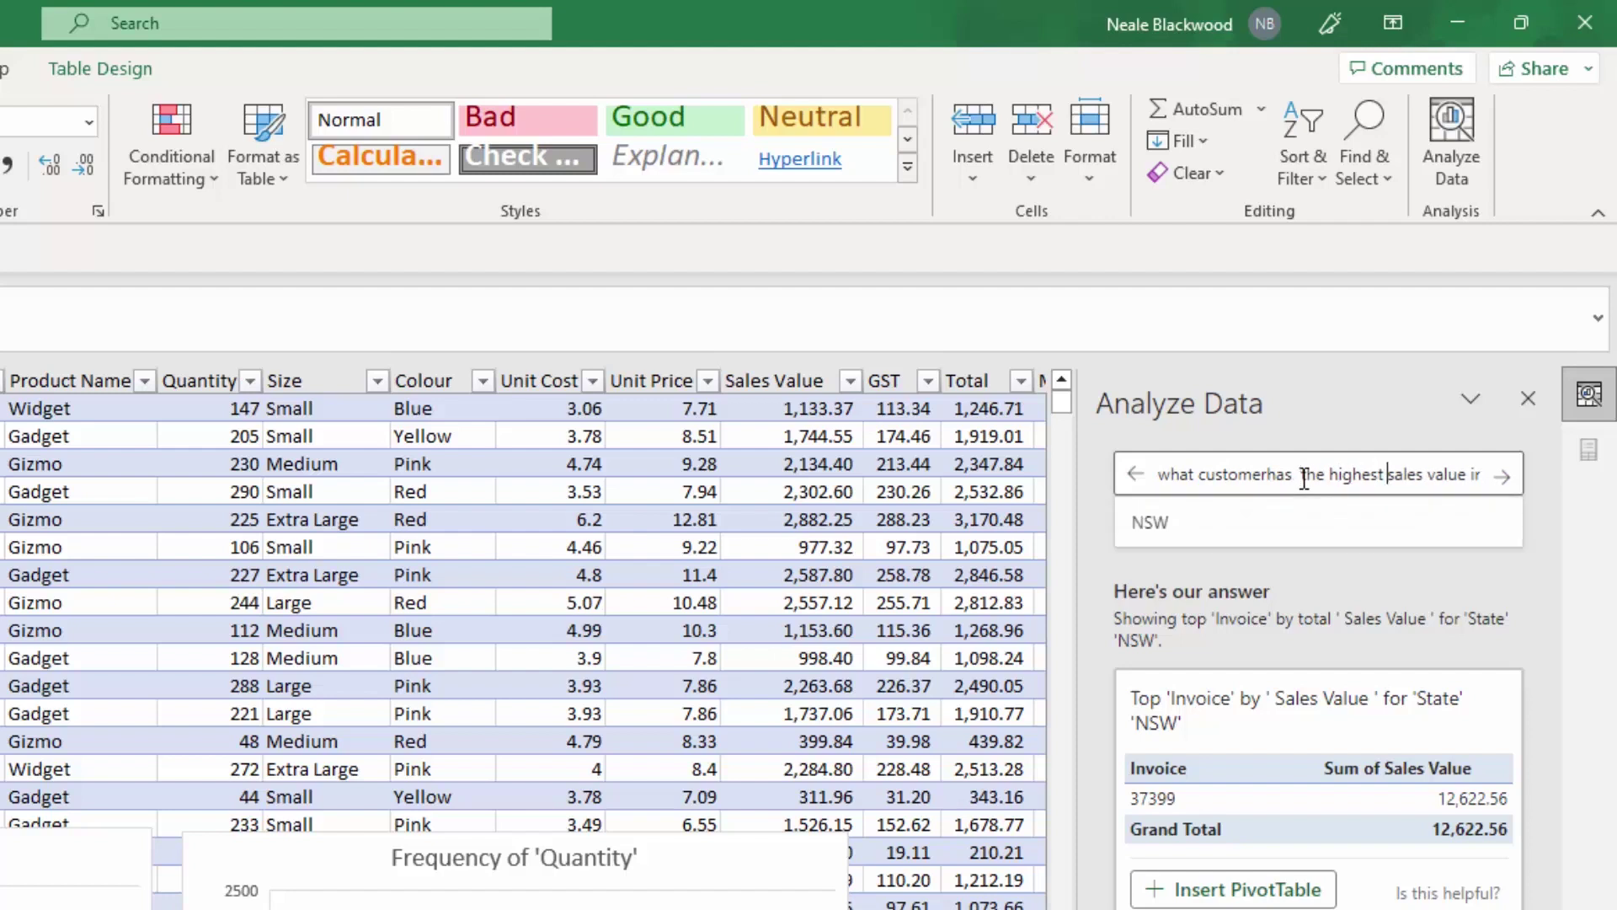
pyautogui.press('Right')
pyautogui.press('Right')
pyautogui.press('Right')
pyautogui.press('Right')
pyautogui.press('Right')
pyautogui.press('Right')
pyautogui.press('Right')
pyautogui.press('Right')
pyautogui.press('Right')
pyautogui.press('Right')
pyautogui.press('Right')
pyautogui.press('Right')
pyautogui.press('Right')
pyautogui.press('Right')
pyautogui.press('Right')
pyautogui.press('Right')
pyautogui.press('Right')
pyautogui.press('Right')
pyautogui.press('Right')
pyautogui.press('Right')
pyautogui.press('Return')
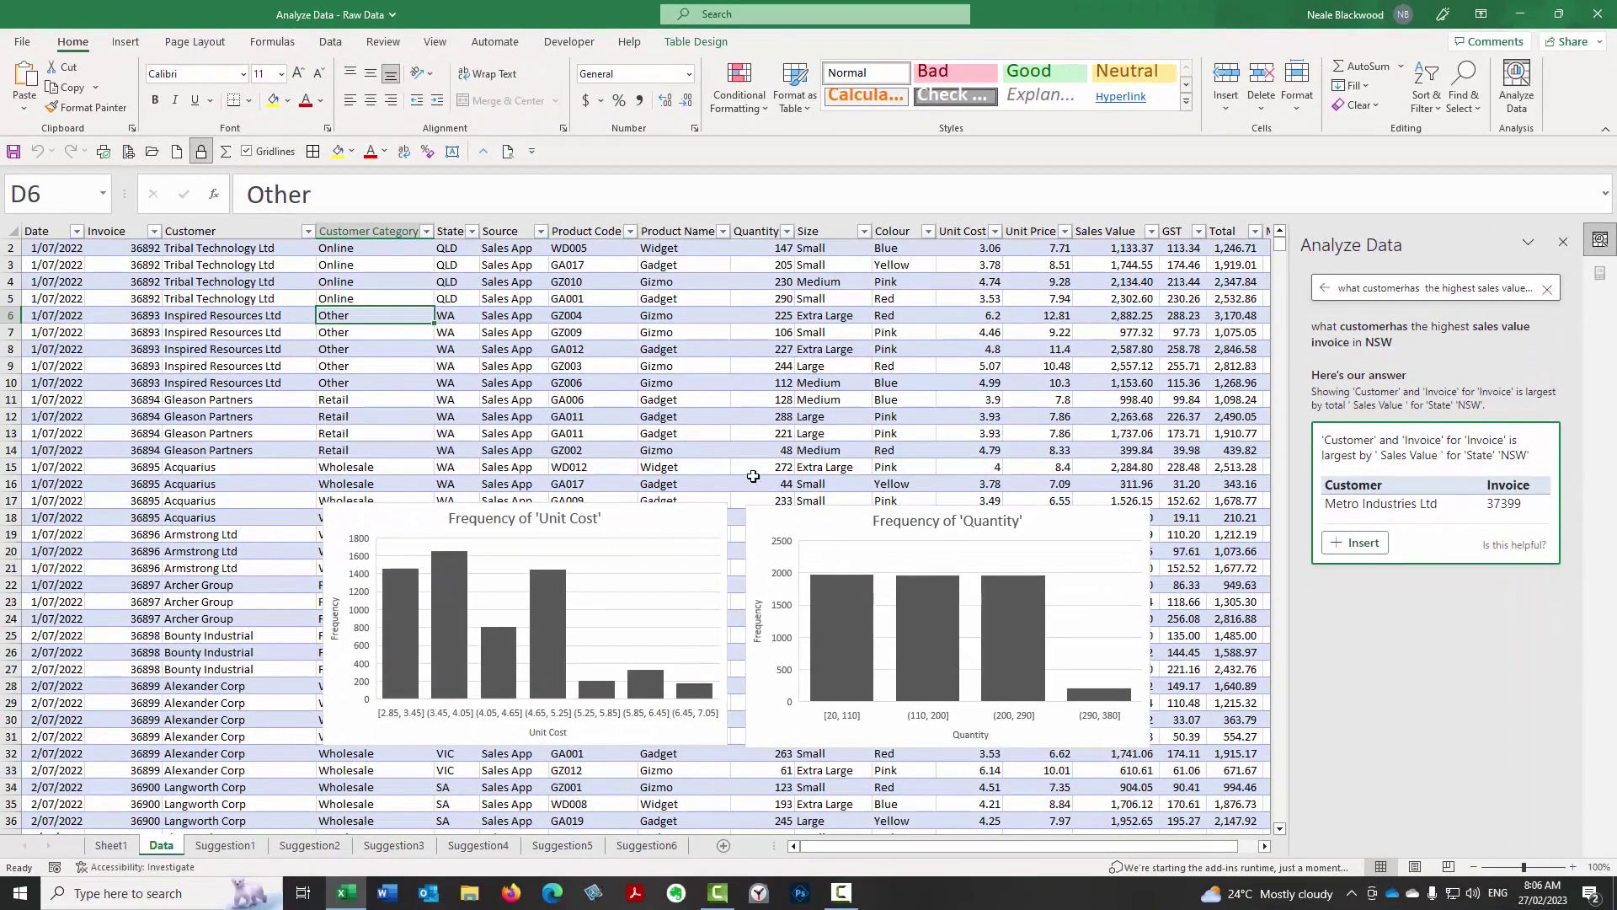
# Add Customer below Invoice in Sheet1's PivotTable rows, showing Metro Industries Ltd for invoice 37399.
pyautogui.click(133, 846)
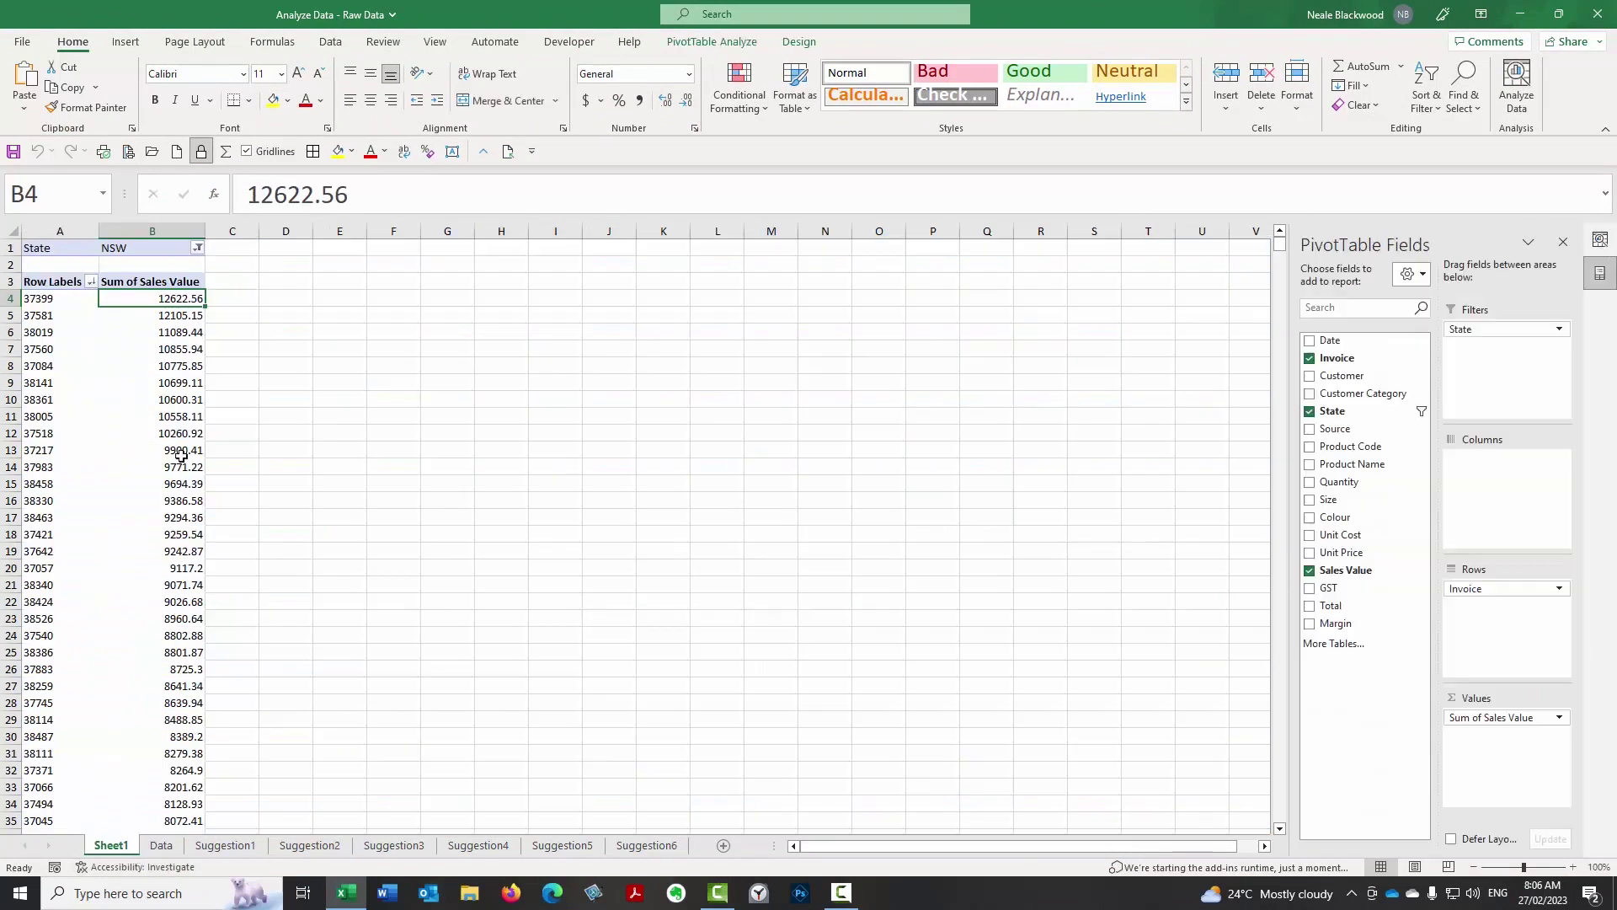
pyautogui.click(59, 301)
pyautogui.click(59, 302)
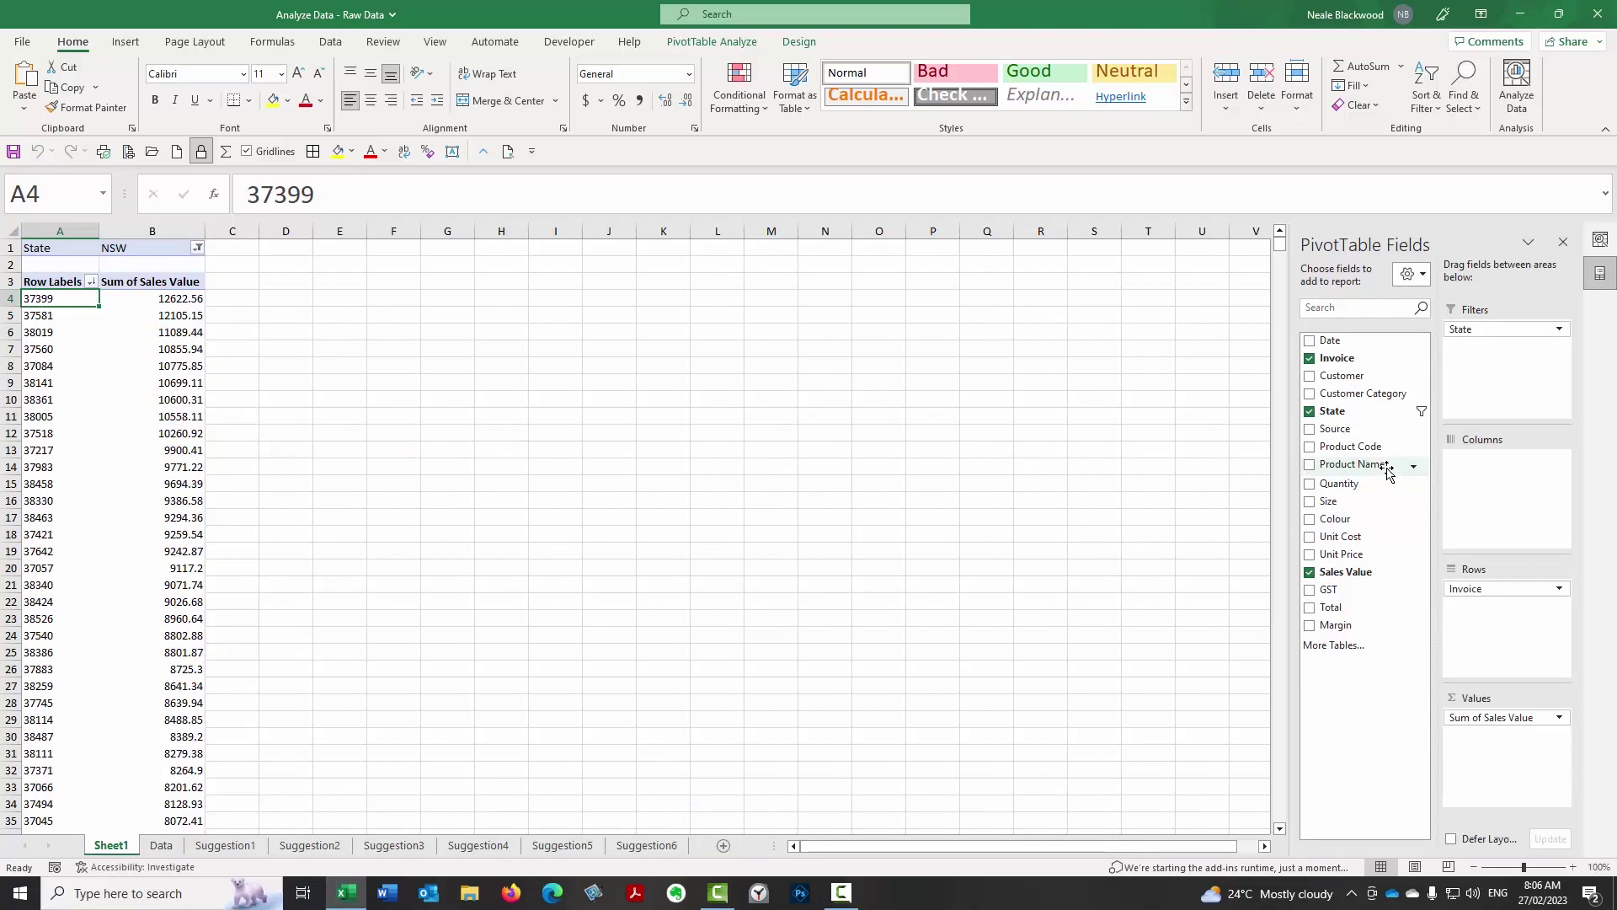
pyautogui.moveTo(1367, 379); pyautogui.dragTo(1507, 700)
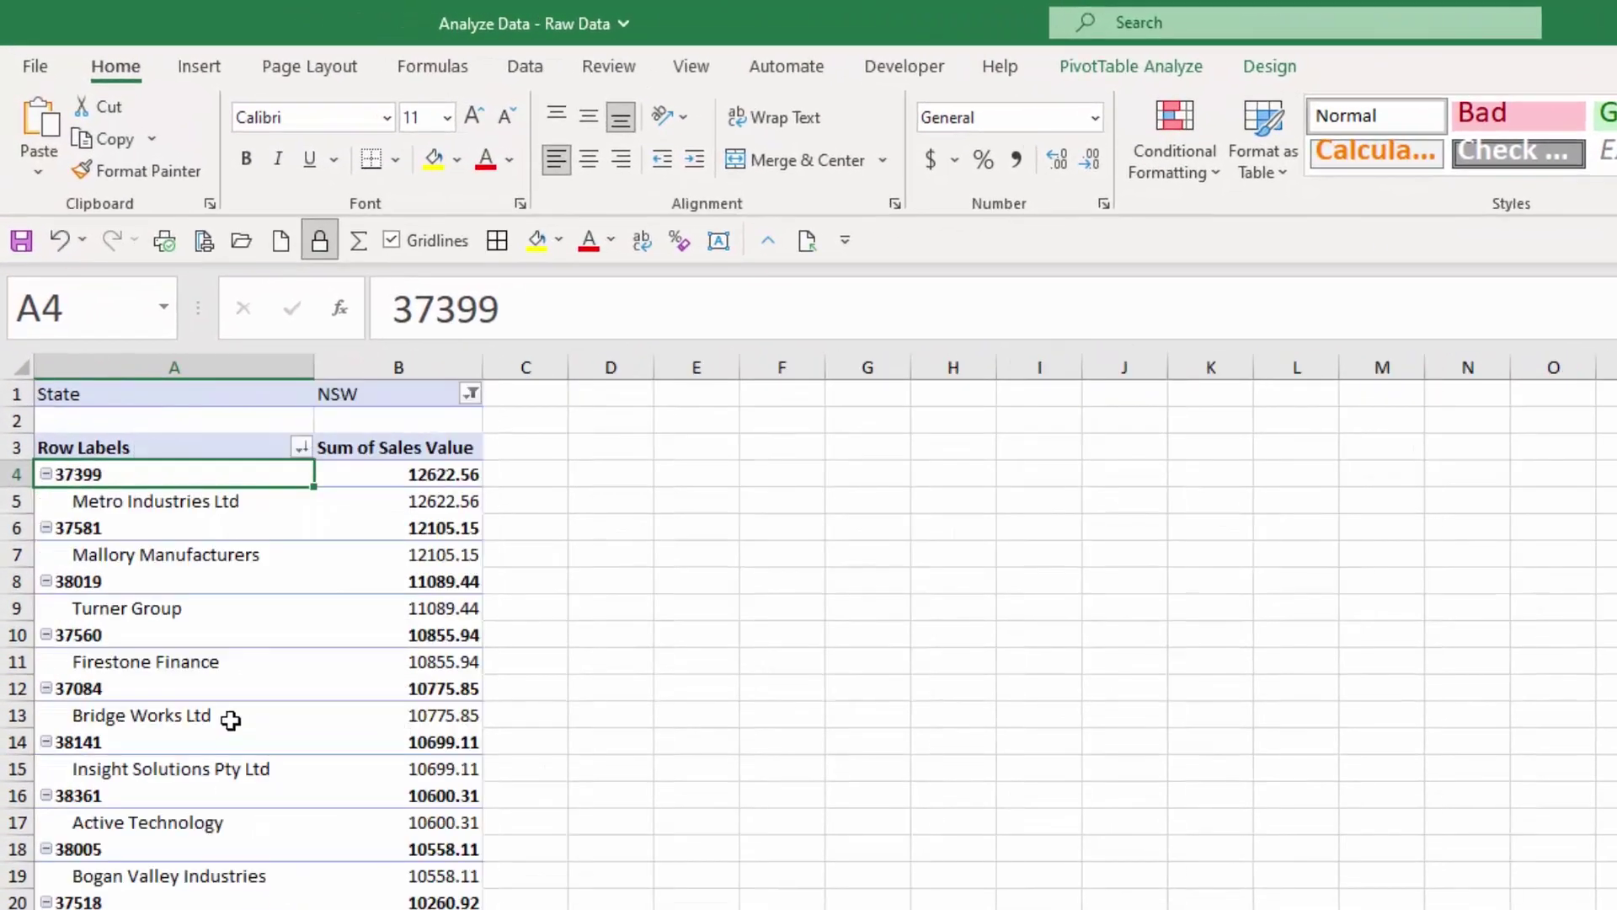
pyautogui.click(153, 386)
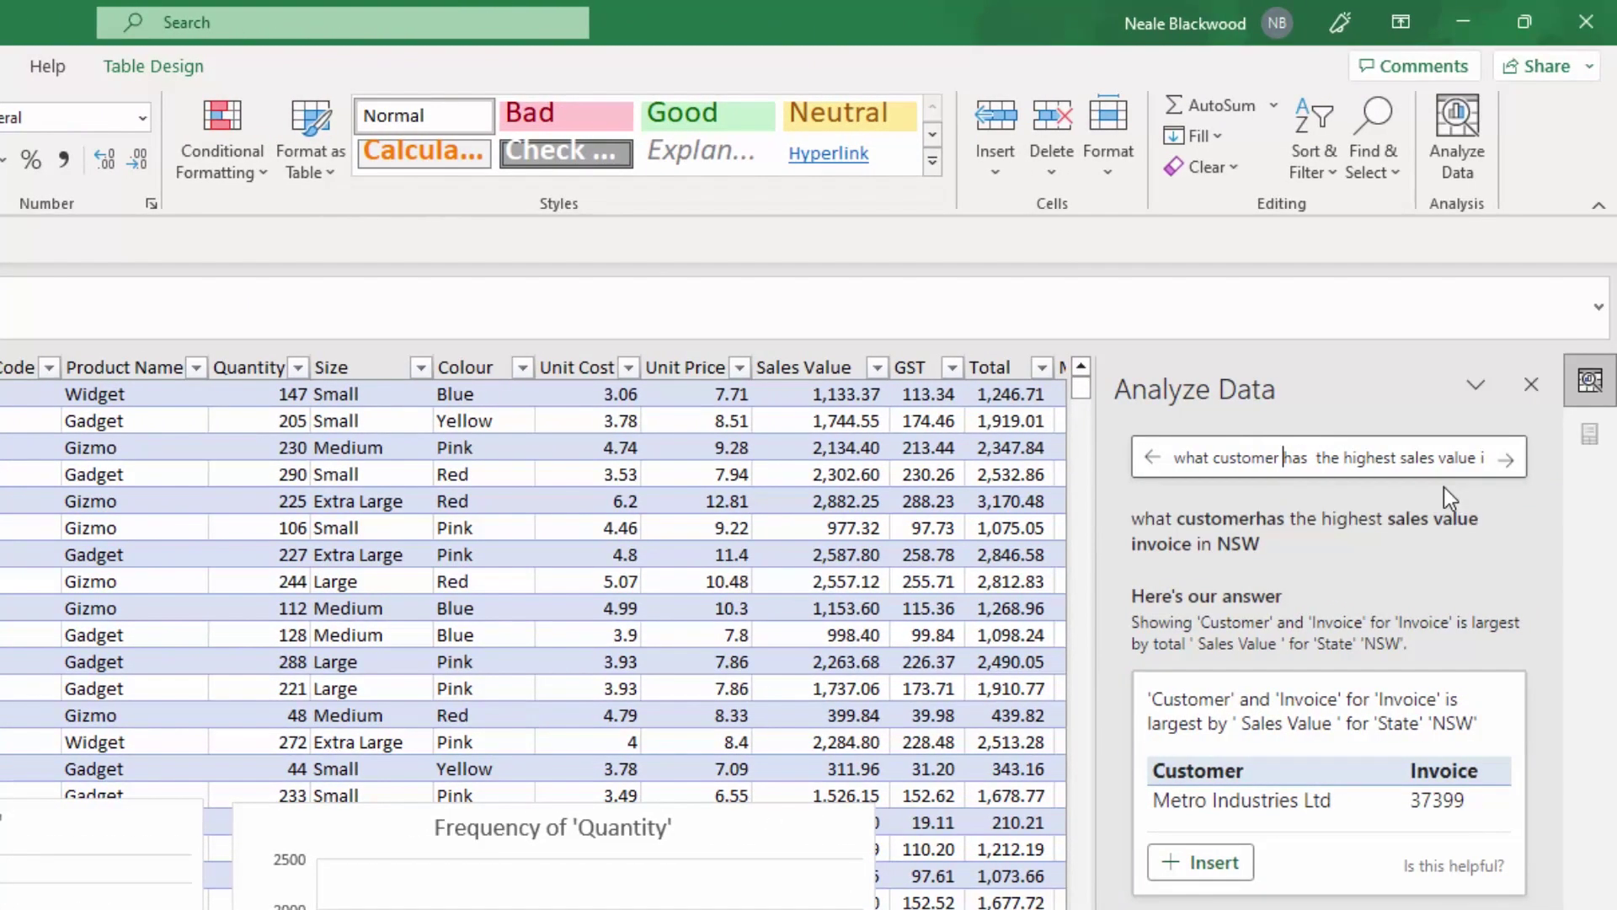
# Replace the Analyze Data question with 'Sales over time for VIC' and submit it.
pyautogui.hotkey('ctrl', 'Left')
pyautogui.hotkey('ctrl', 'Left')
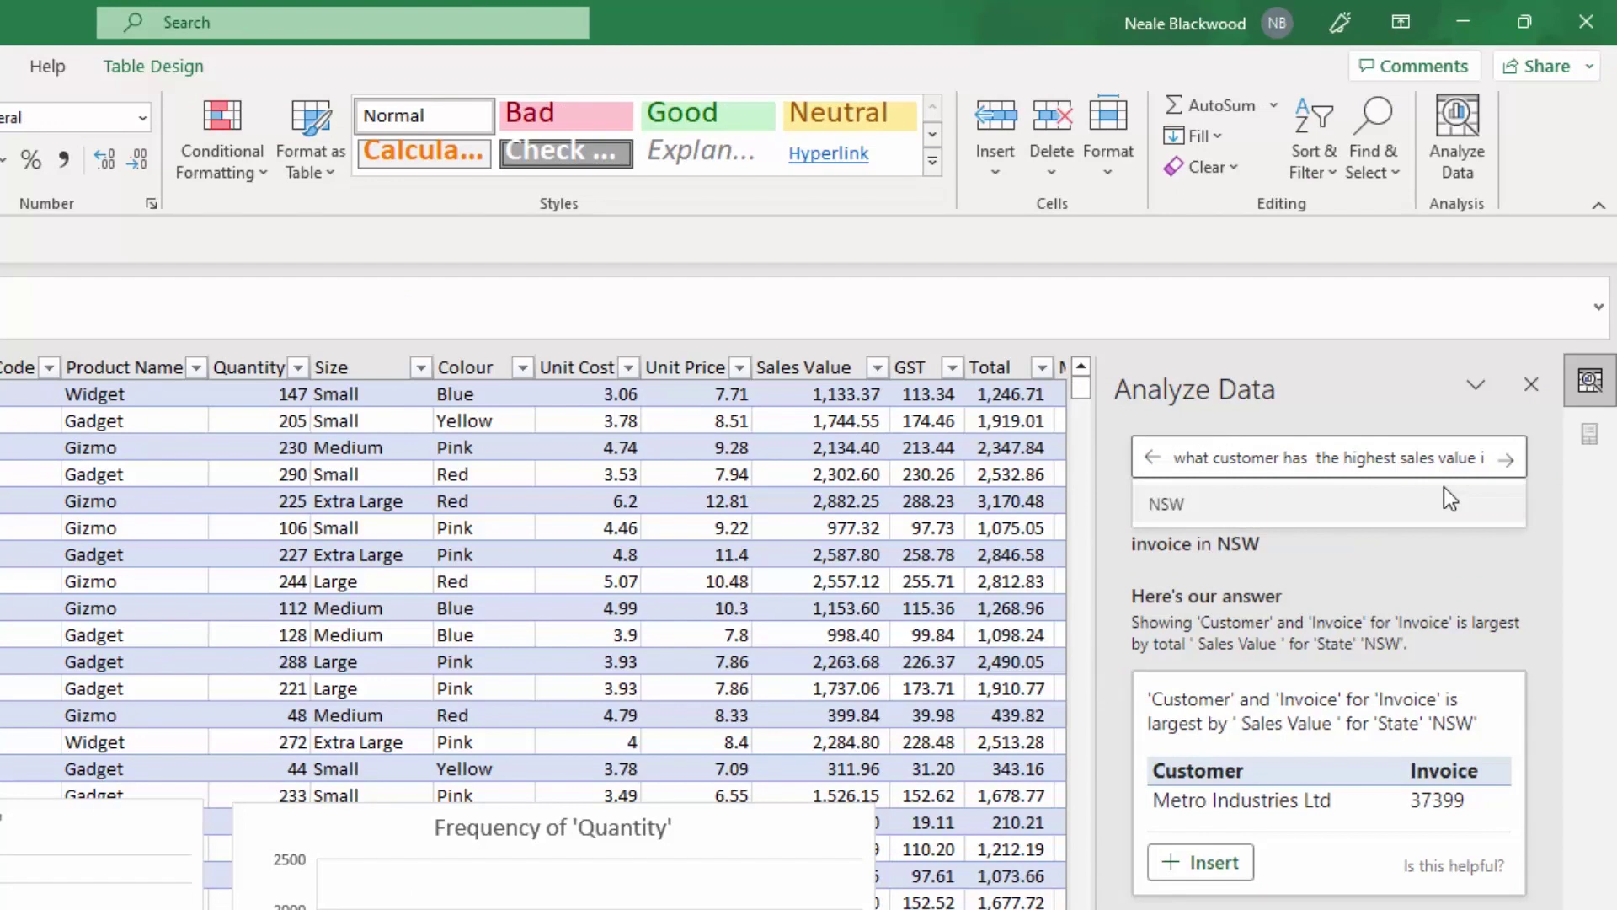
pyautogui.press('Delete')
pyautogui.press('Delete')
pyautogui.press('Delete')
pyautogui.press('Delete')
pyautogui.press('Delete')
pyautogui.press('Delete')
pyautogui.press('Delete')
pyautogui.press('Delete')
pyautogui.press('Delete')
pyautogui.press('Delete')
pyautogui.press('Delete')
pyautogui.press('Delete')
pyautogui.press('Delete')
pyautogui.press('Delete')
pyautogui.press('Delete')
pyautogui.press('Delete')
pyautogui.press('Delete')
pyautogui.press('Delete')
pyautogui.press('Delete')
pyautogui.press('Delete')
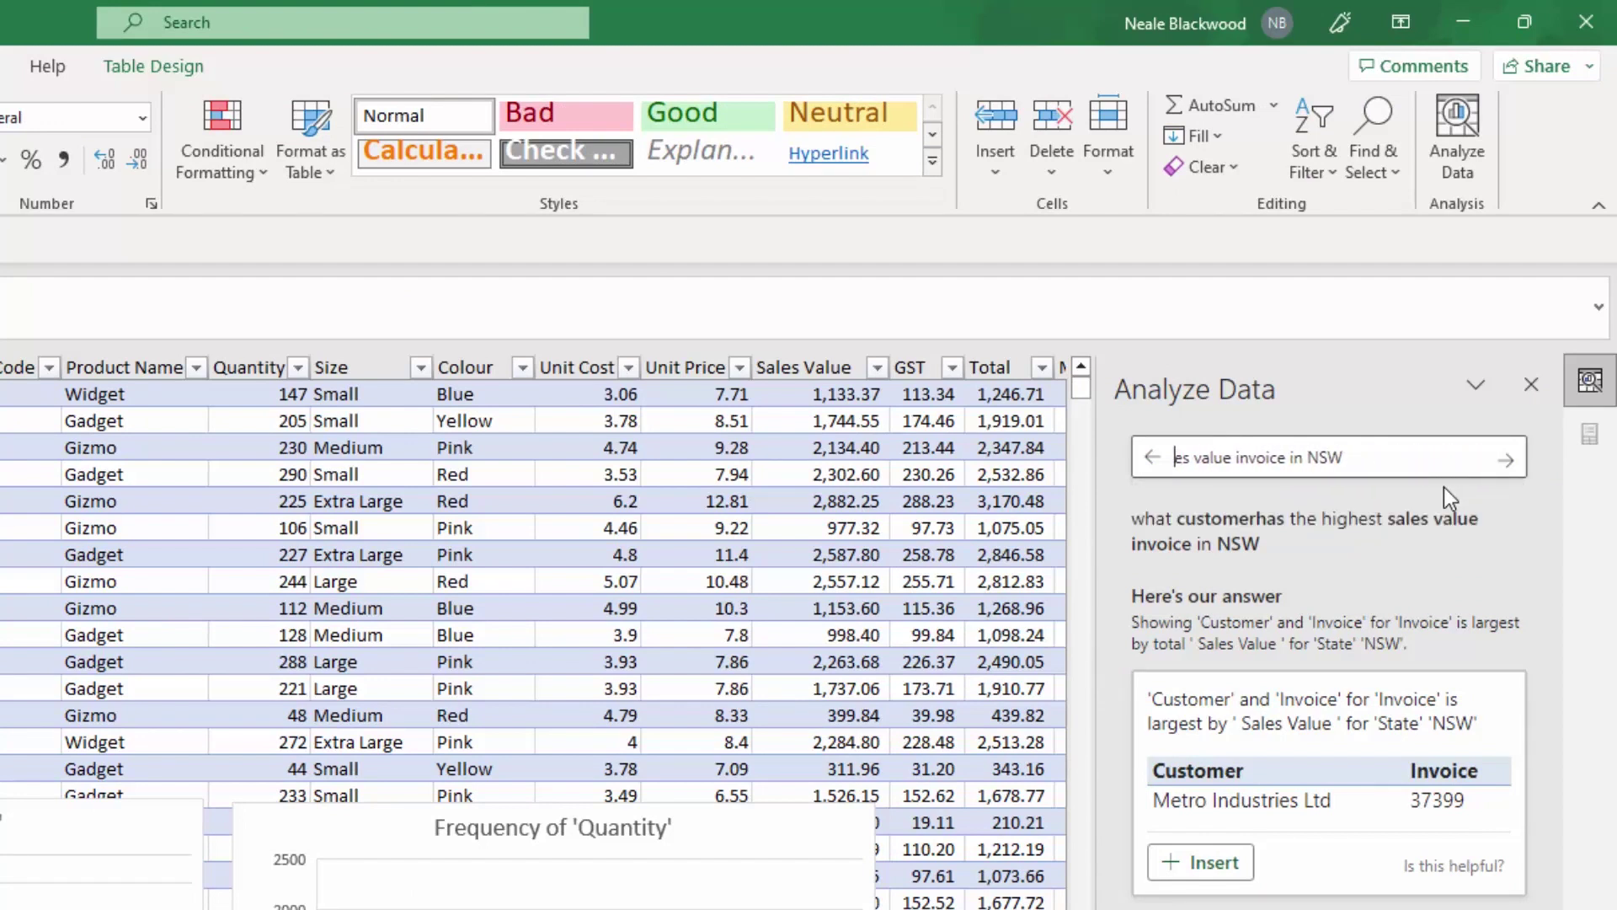
pyautogui.press('Delete')
pyautogui.press('Delete')
pyautogui.press('Delete')
pyautogui.press('Delete')
pyautogui.press('Delete')
pyautogui.press('Delete')
pyautogui.press('Delete')
pyautogui.press('Delete')
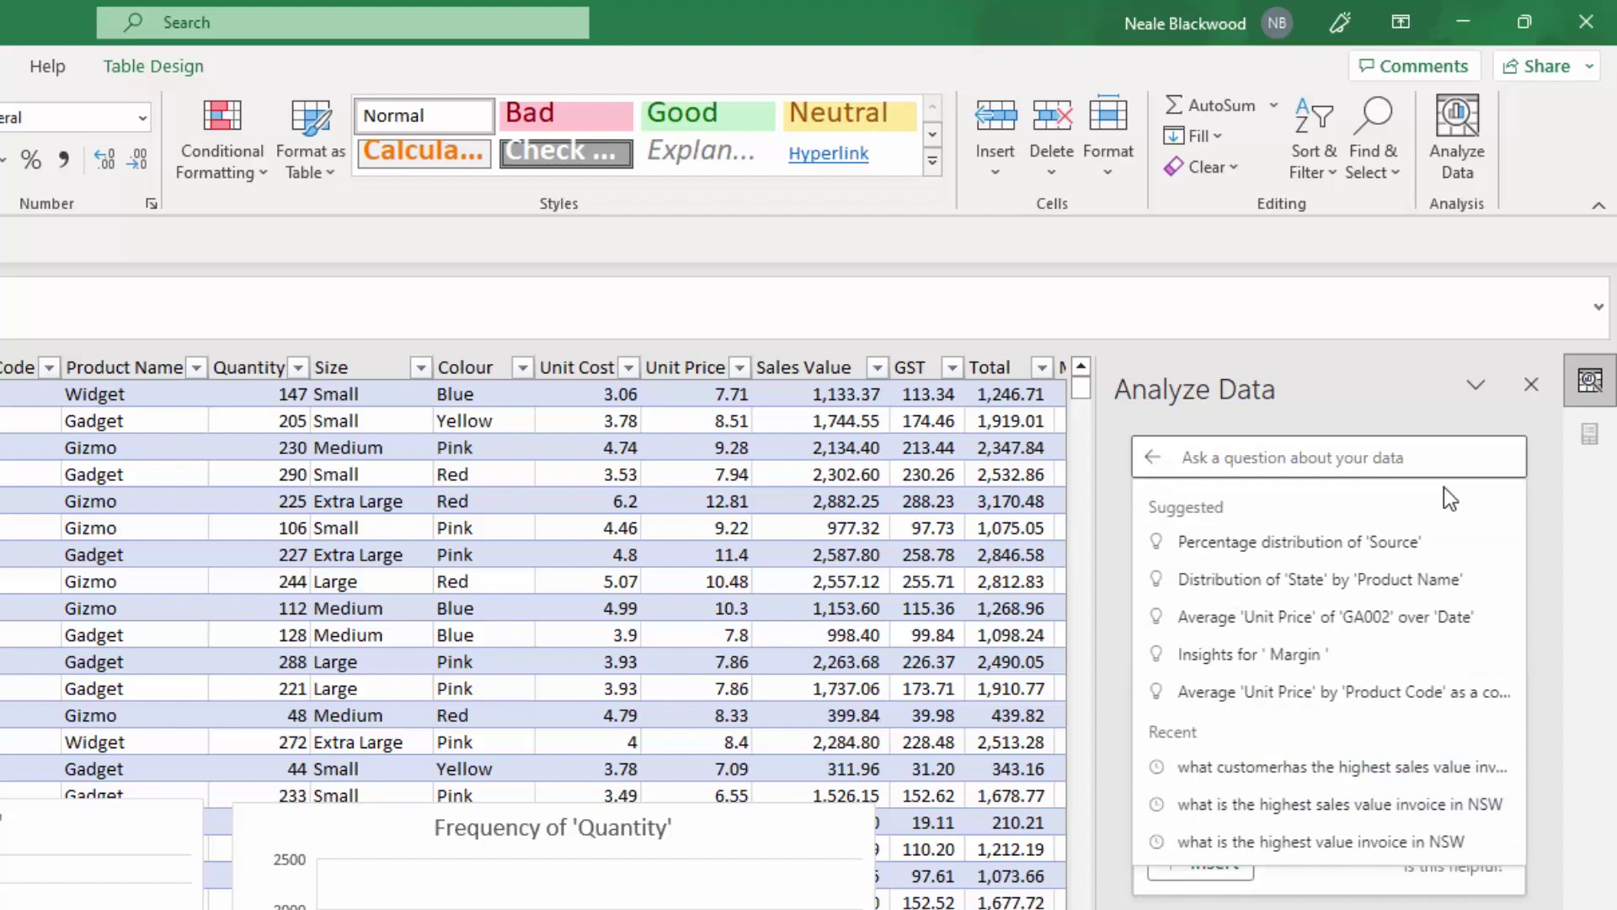
pyautogui.write('S')
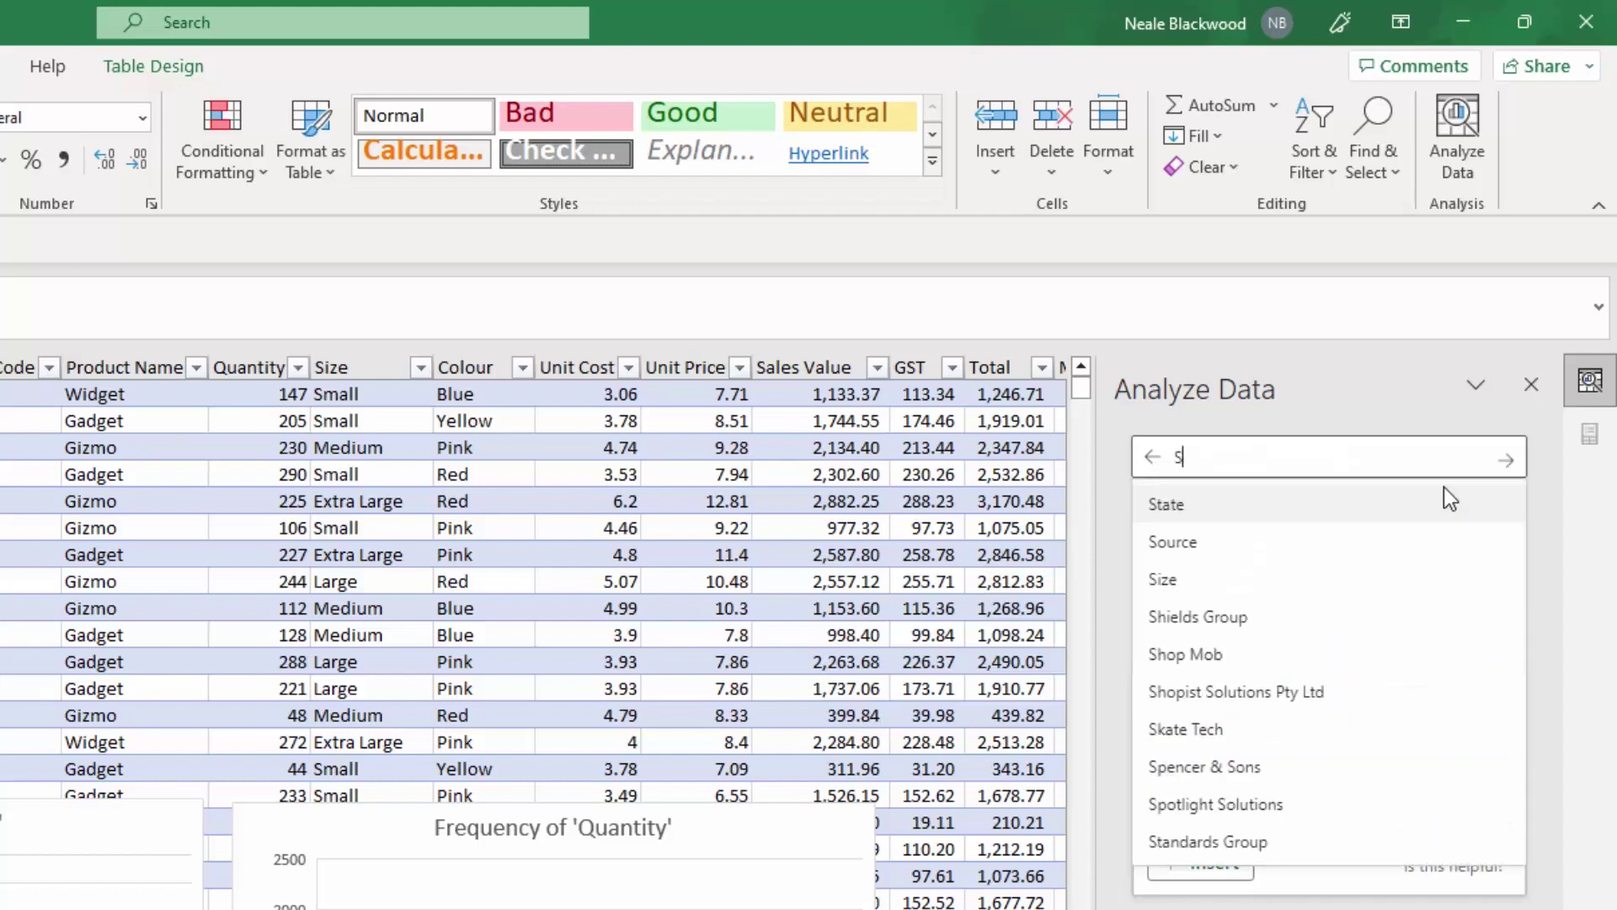
pyautogui.write('ales over')
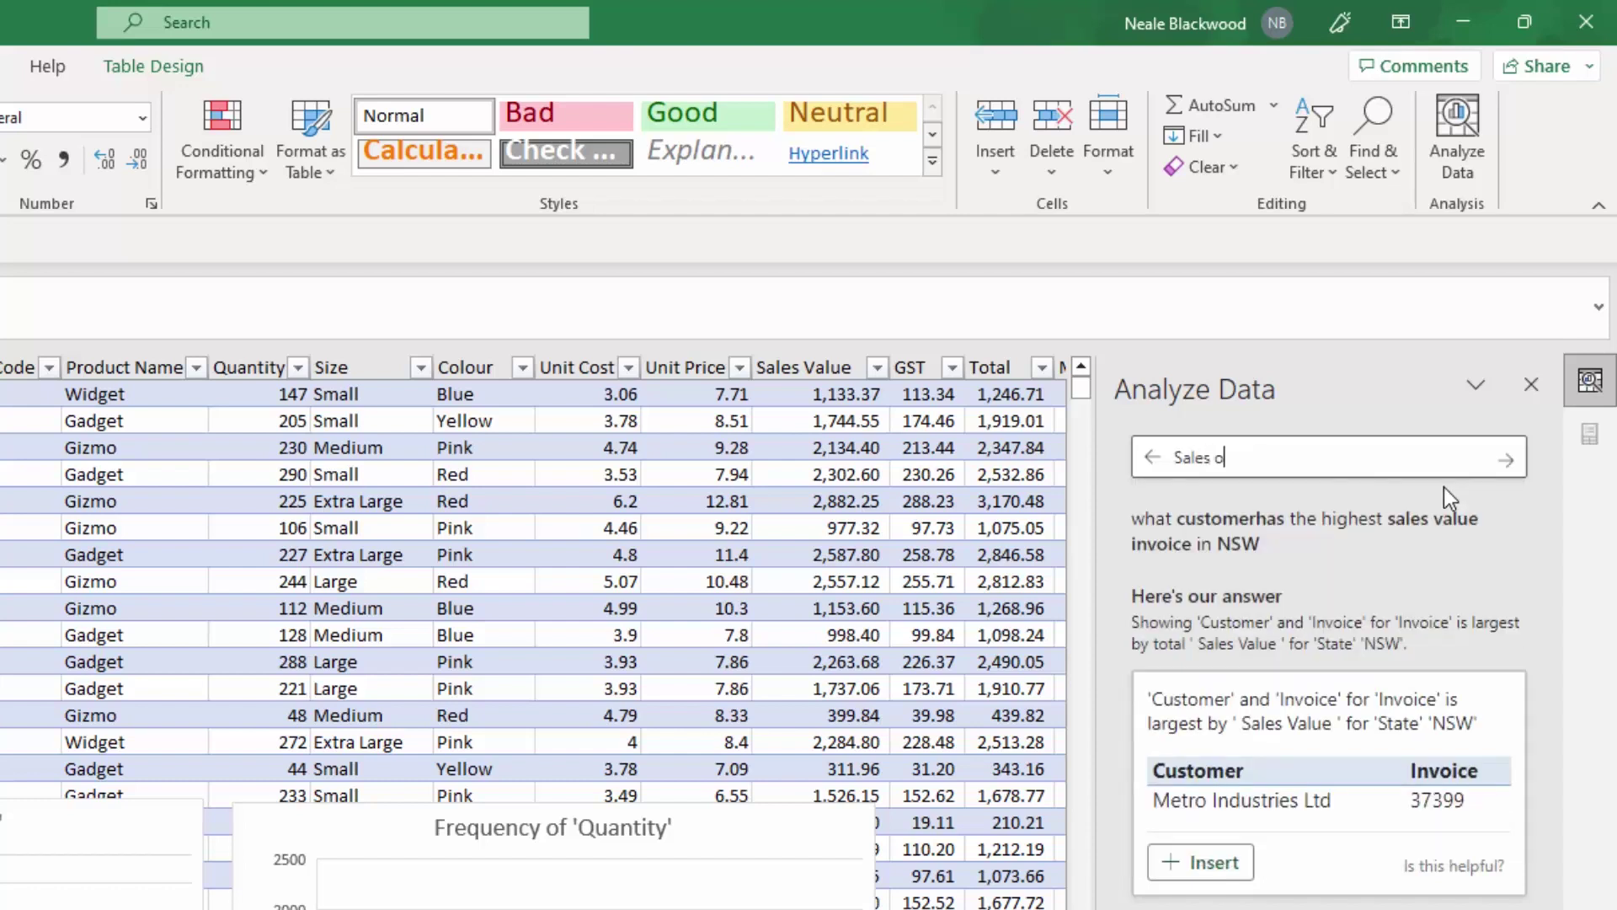
pyautogui.write(' time for VIC')
pyautogui.press('Return')
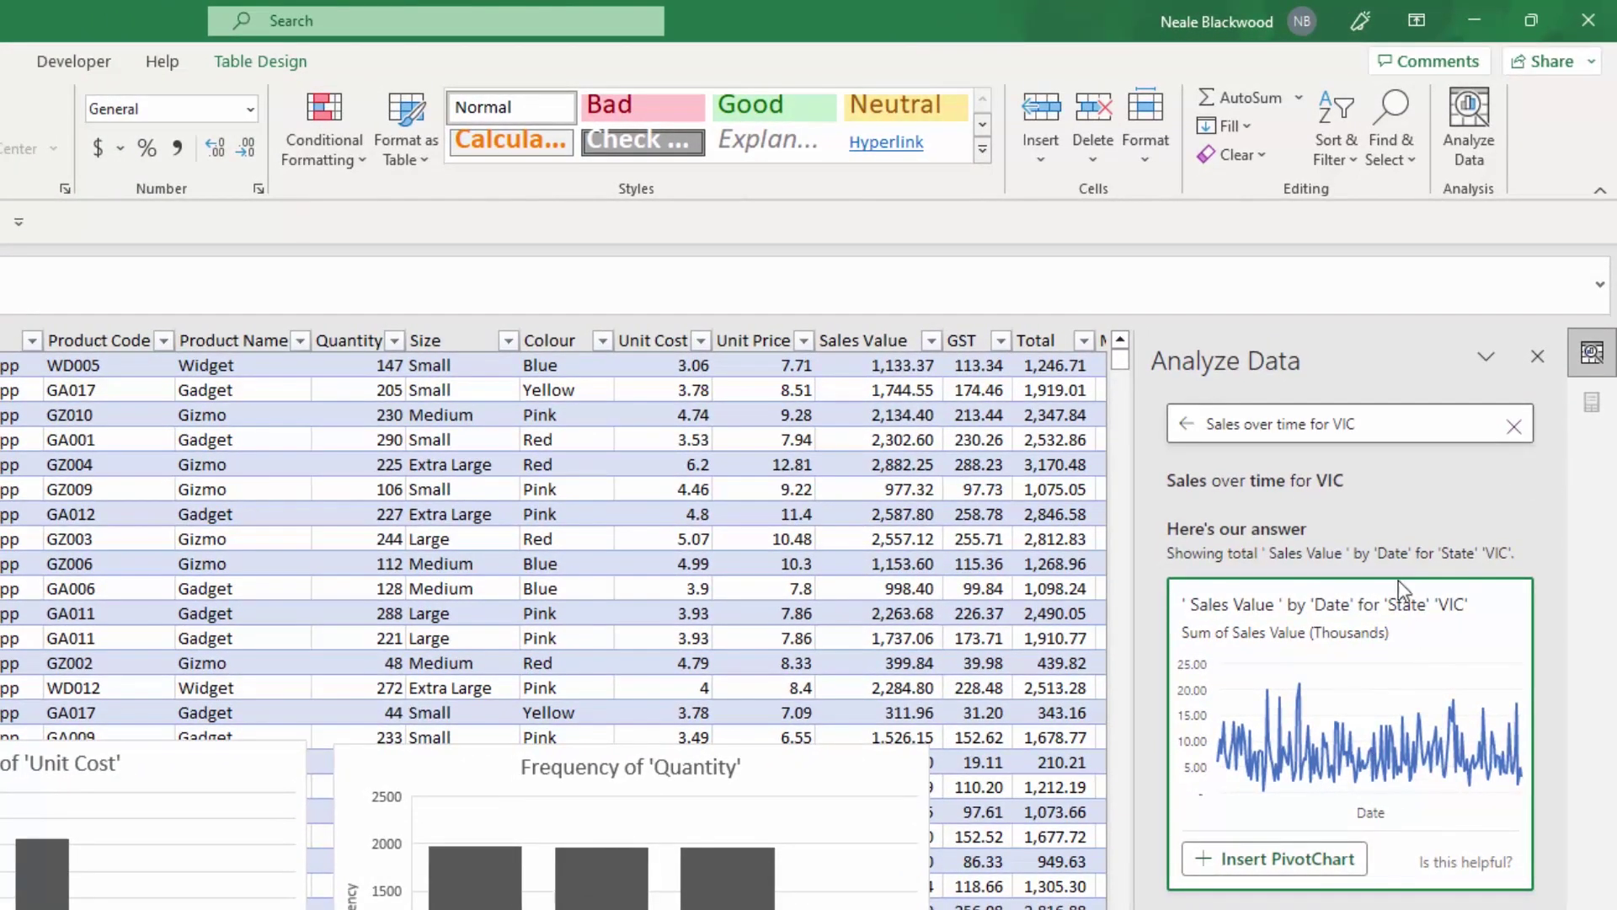
# Refine the question to 'monthly Sales over time for VIC' and submit it.
pyautogui.click(1210, 423)
pyautogui.write('monthly')
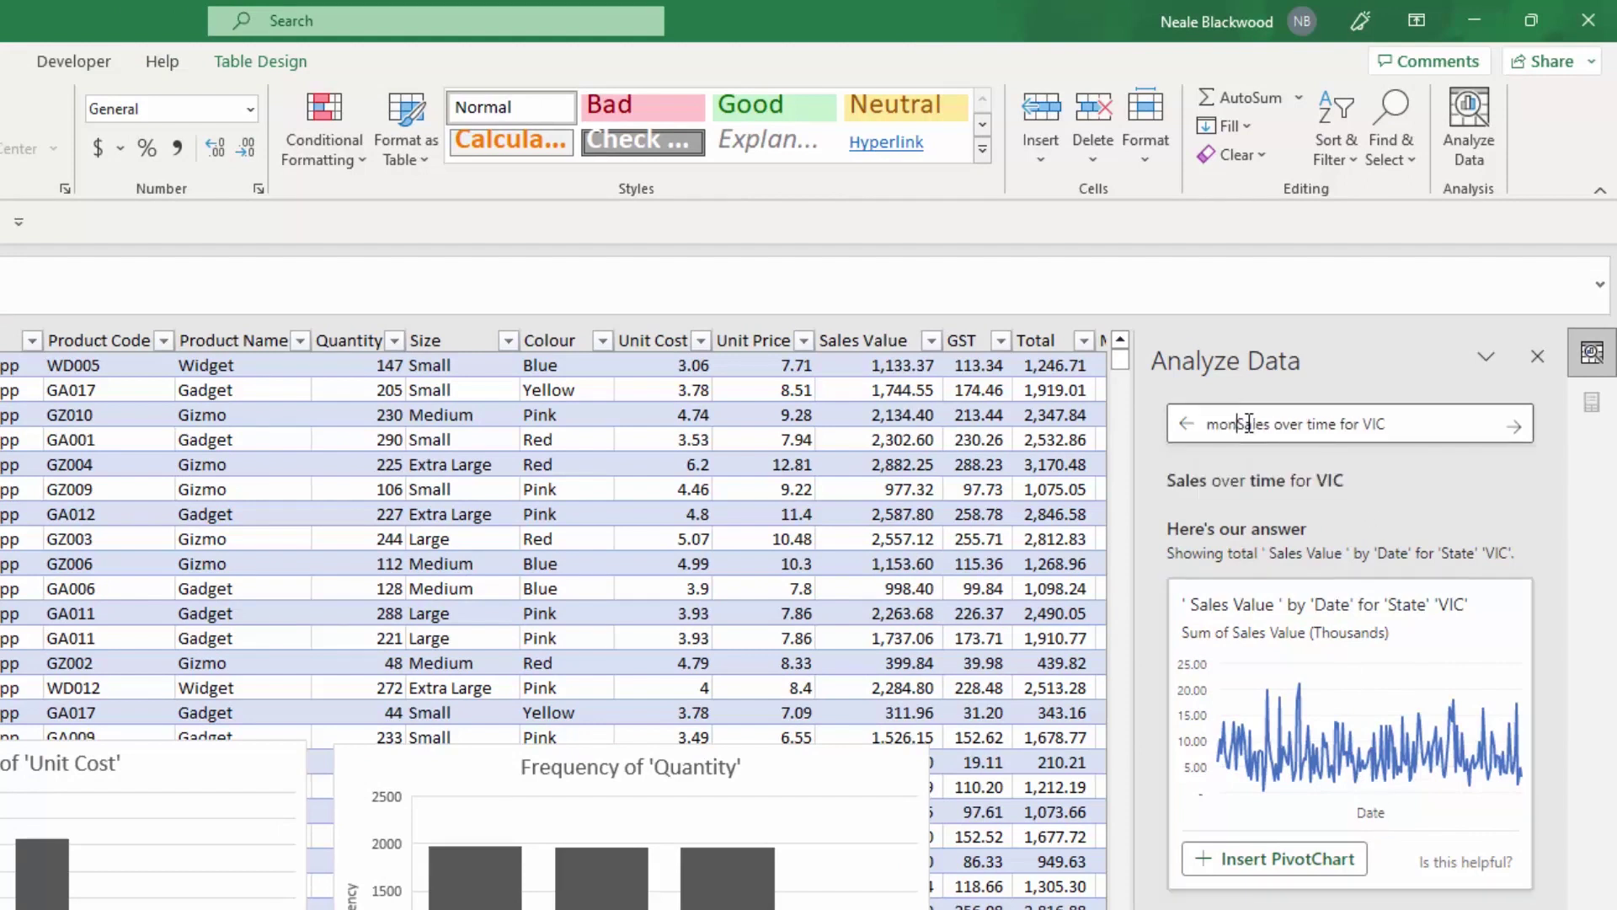
pyautogui.press('Return')
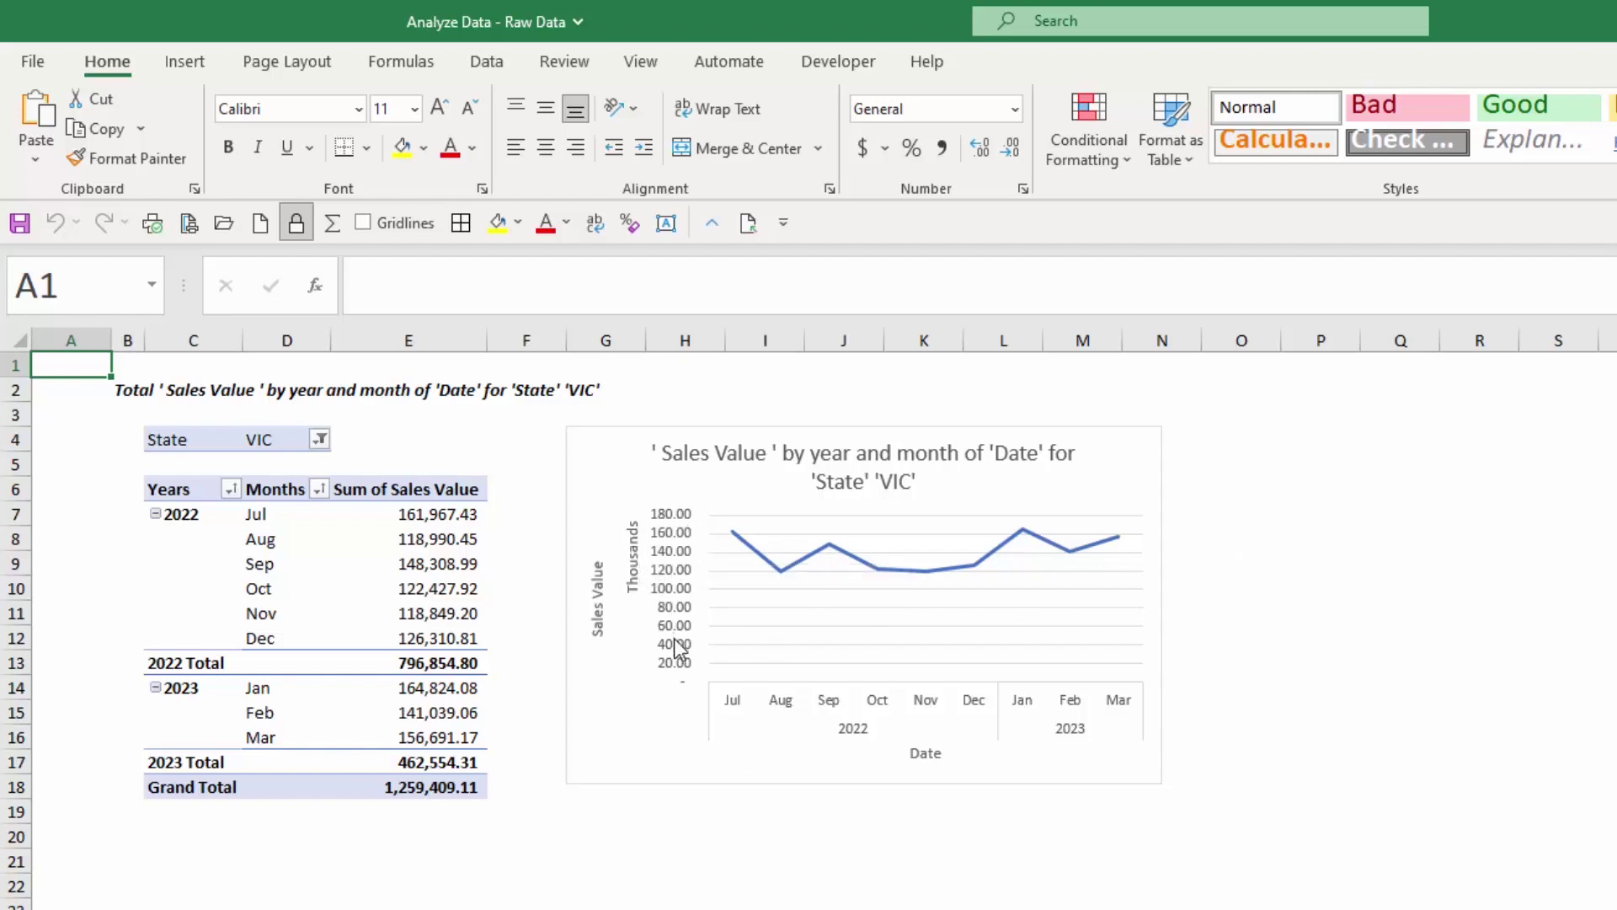
# Delete the chart's 'Sales Value' vertical axis title and return to the Data sheet.
pyautogui.click(598, 593)
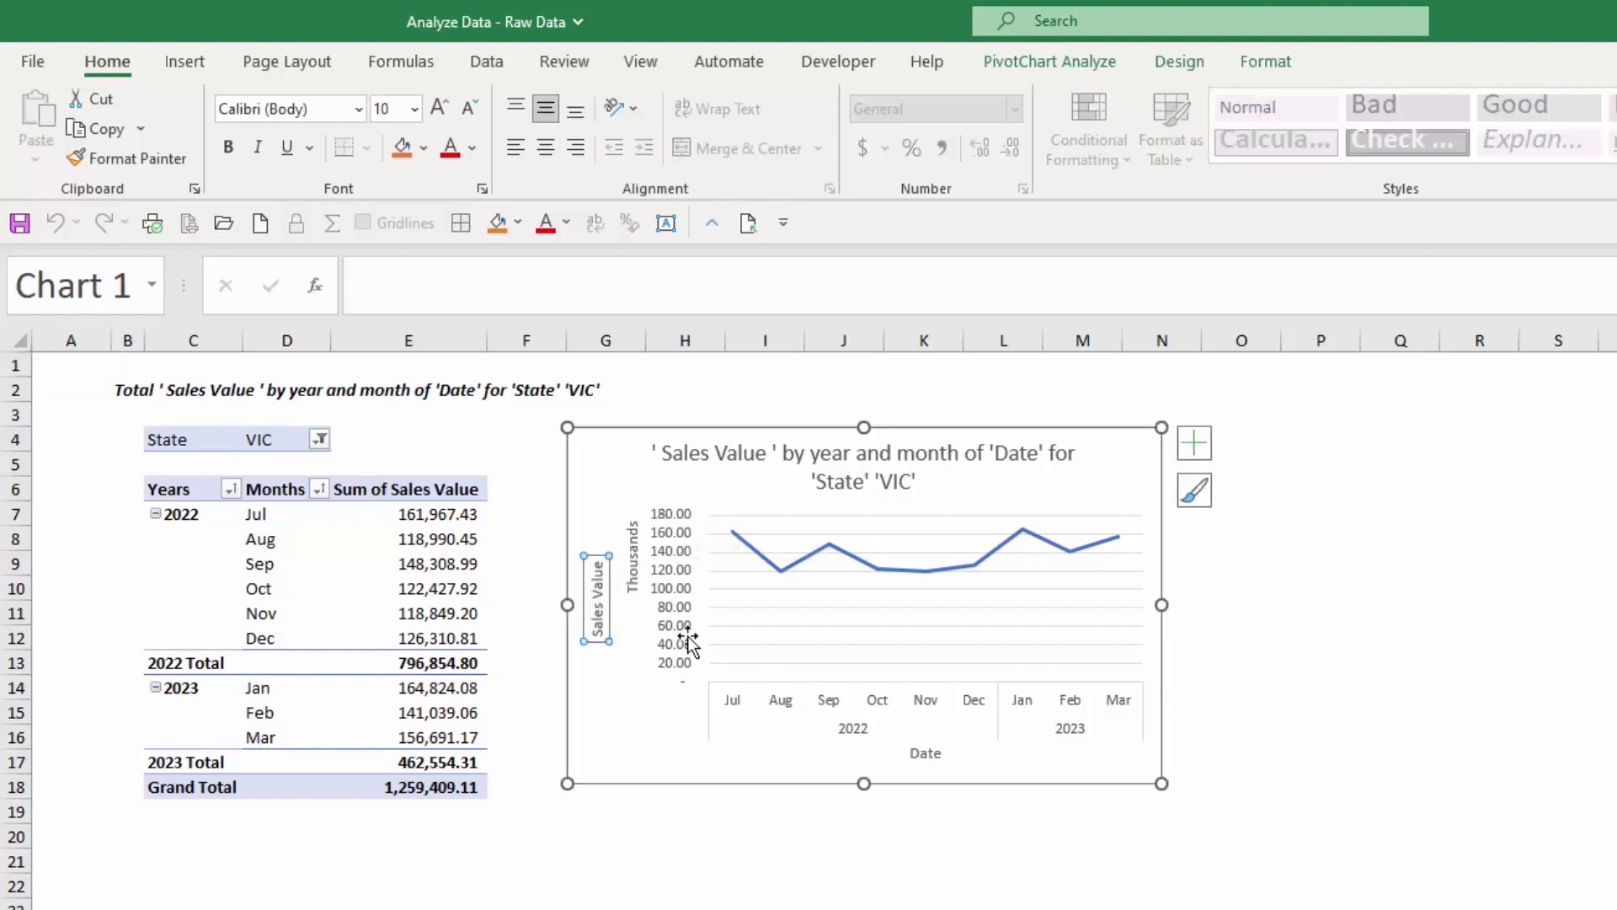
pyautogui.press('Delete')
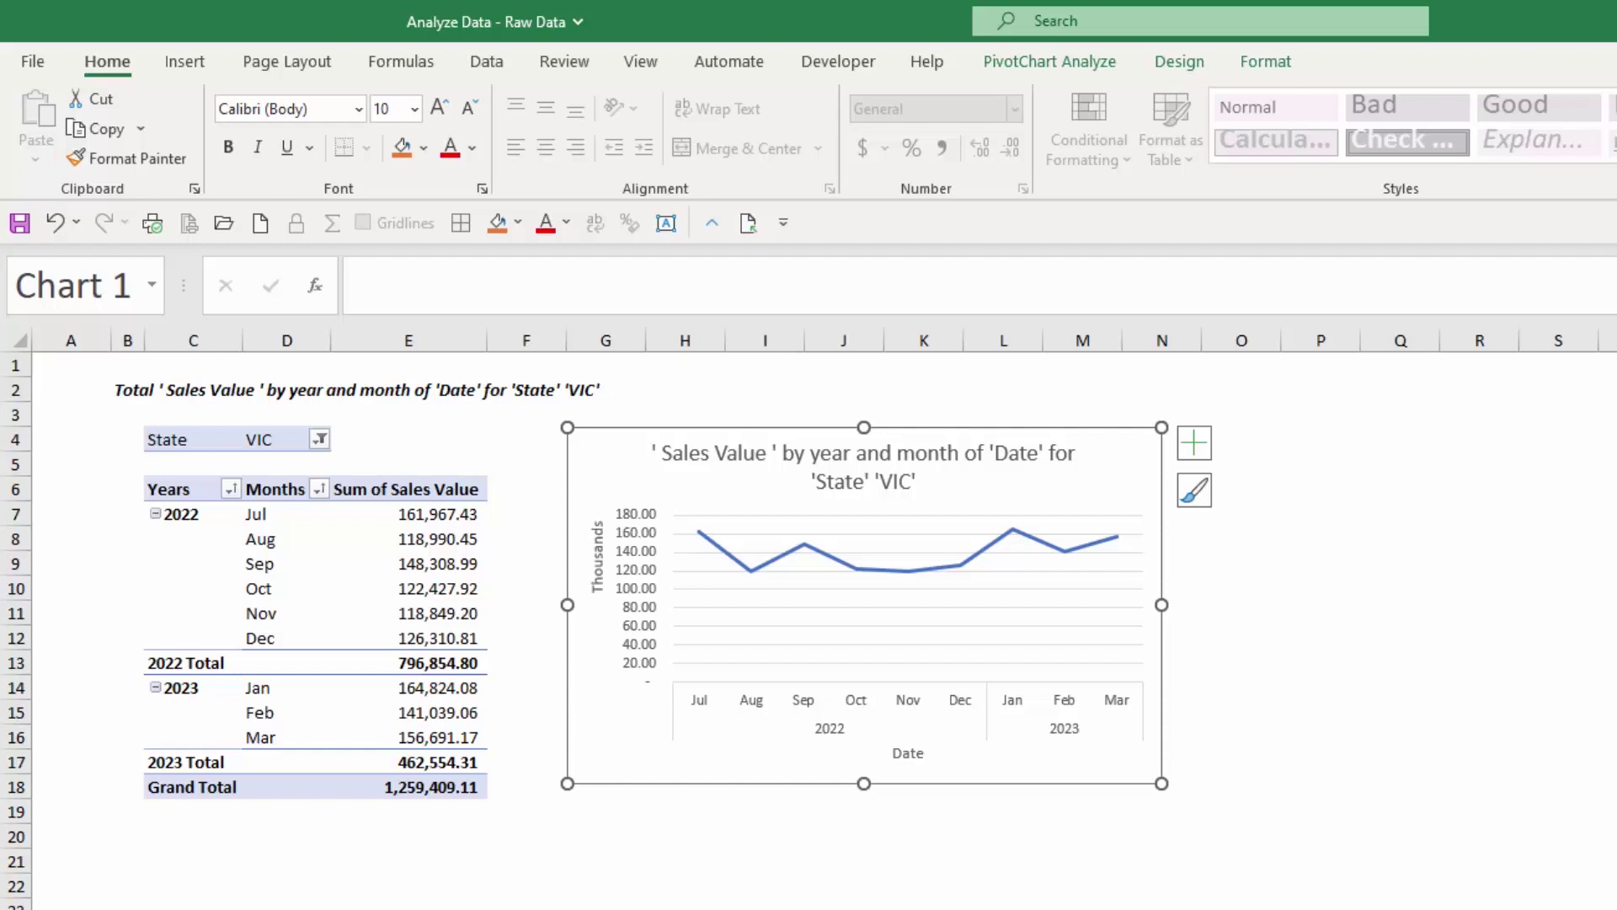
pyautogui.hotkey('ctrl', 'pageup')
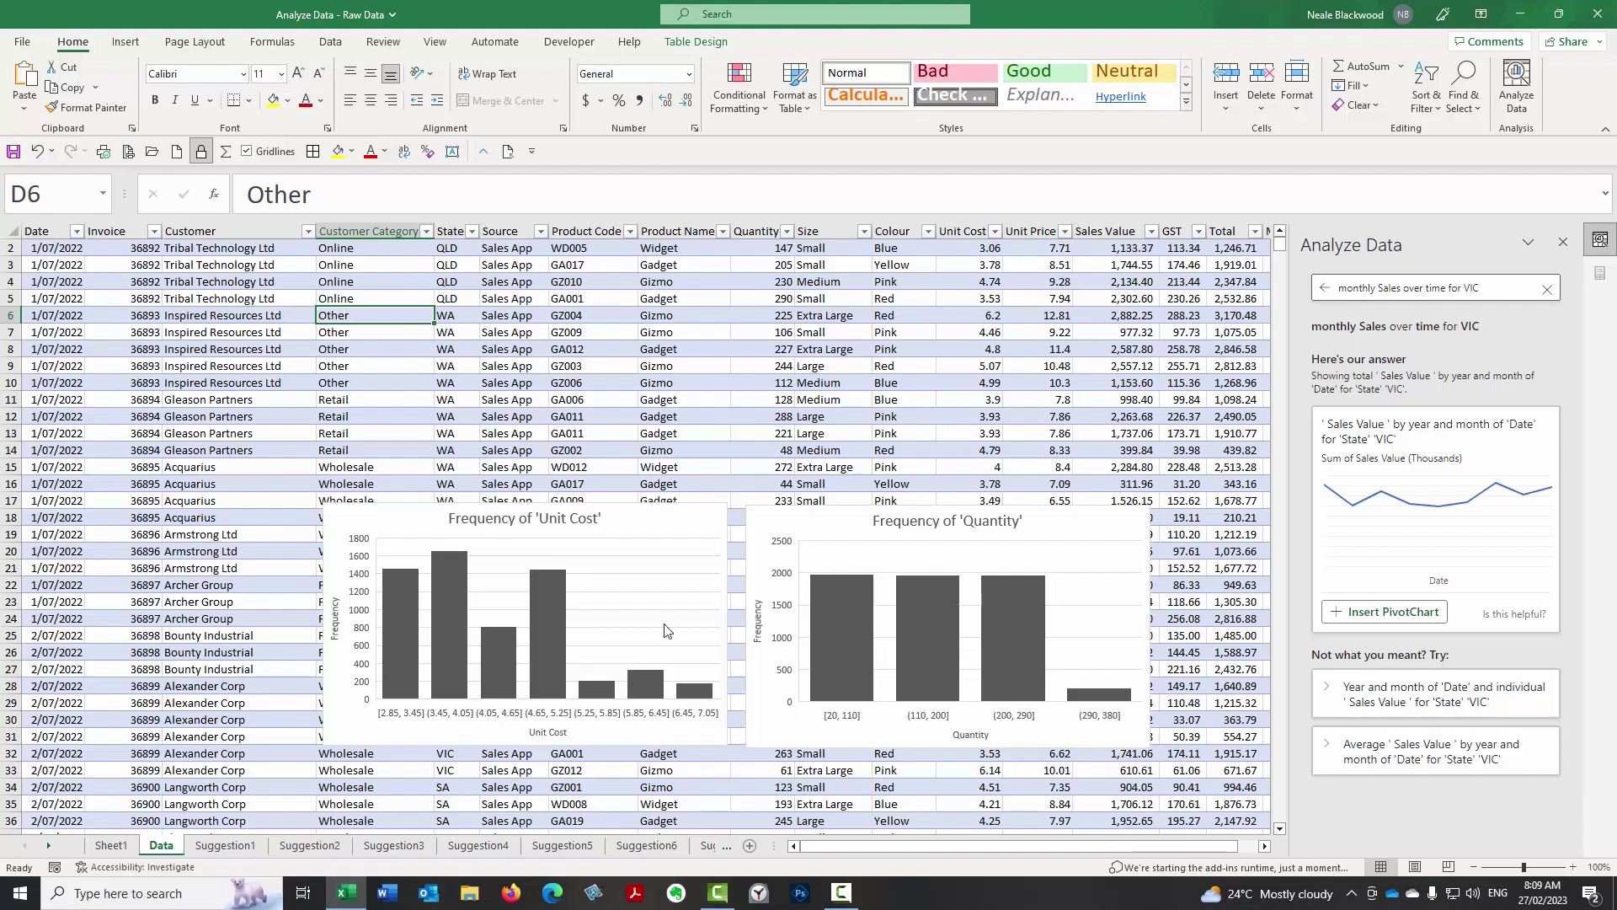
# Move from Sheet1 and the Data sheet to Suggestion3 and select its NSW filter cell D4.
pyautogui.click(111, 845)
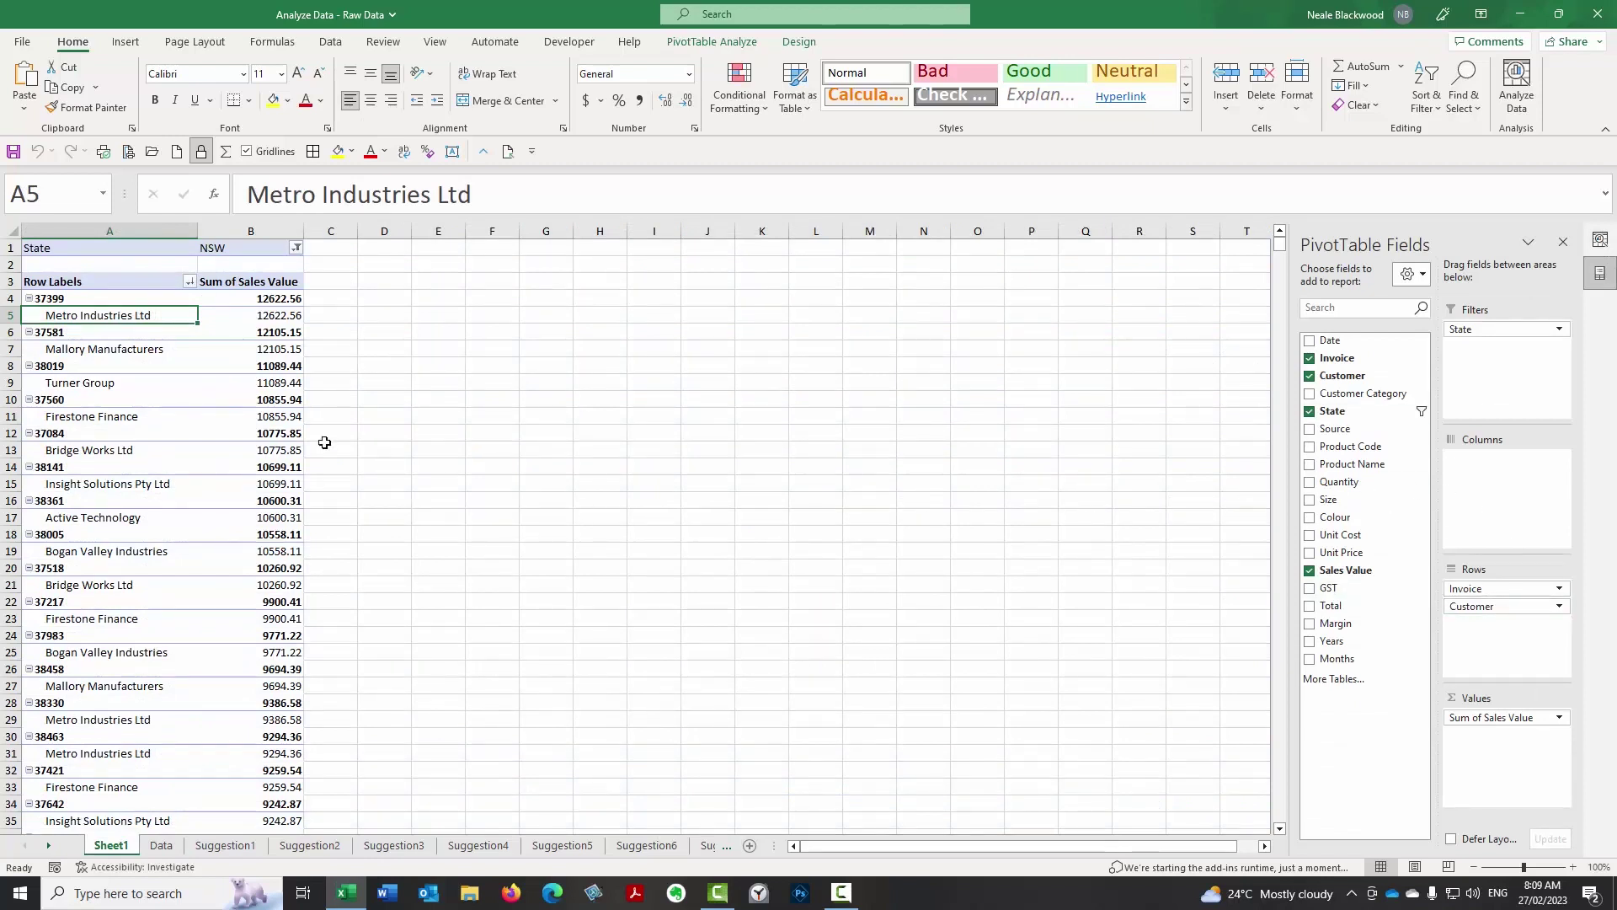
pyautogui.click(161, 845)
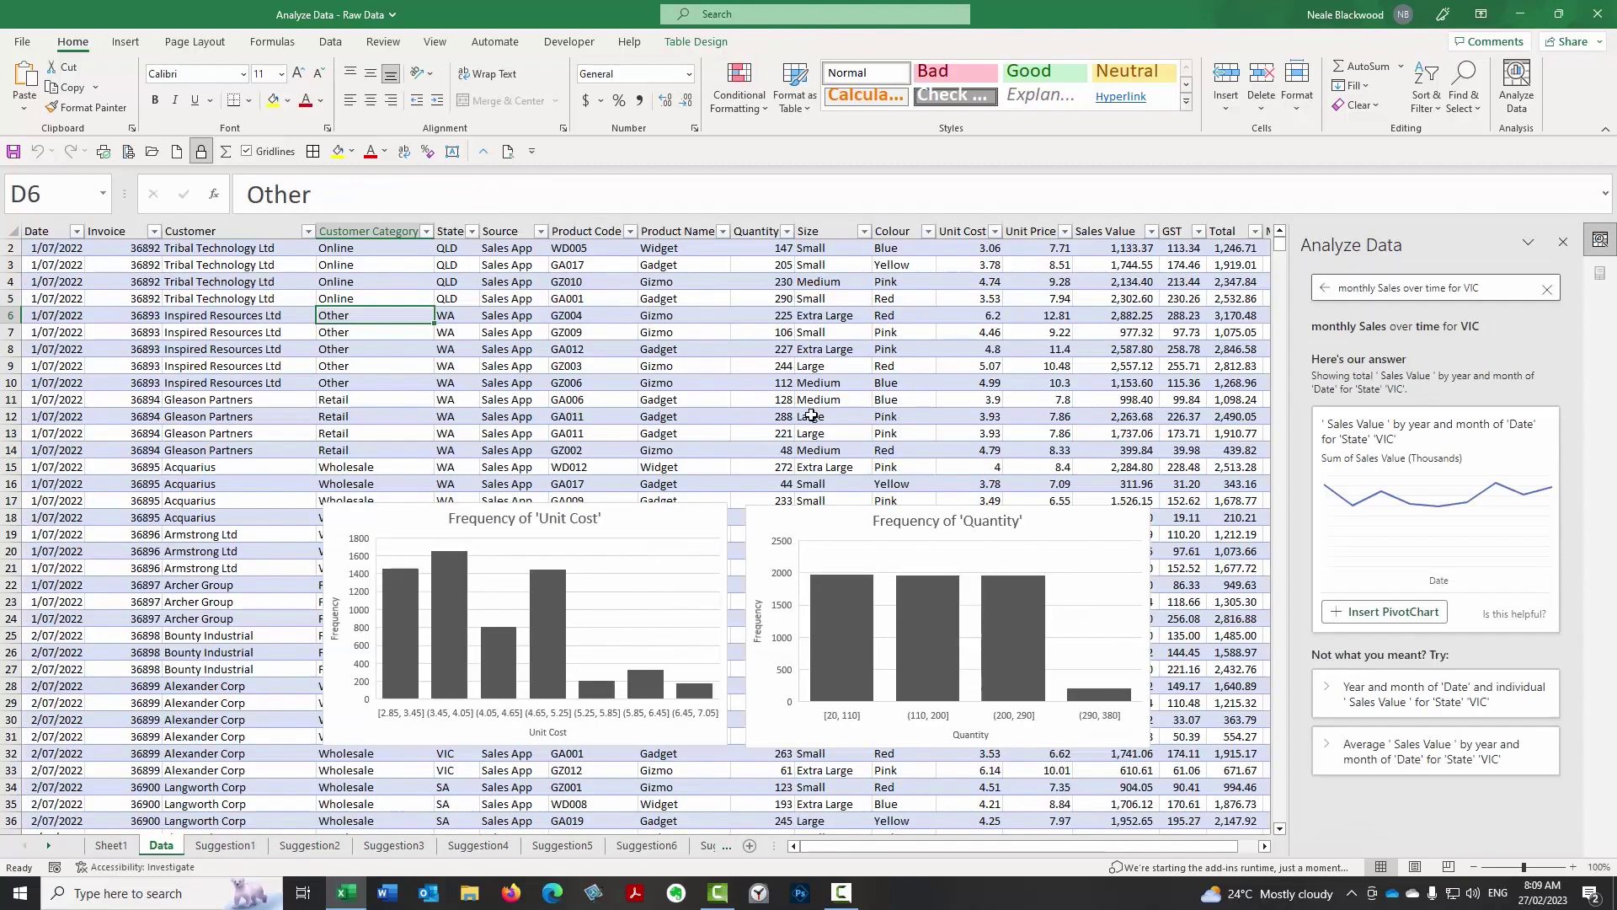
pyautogui.click(848, 347)
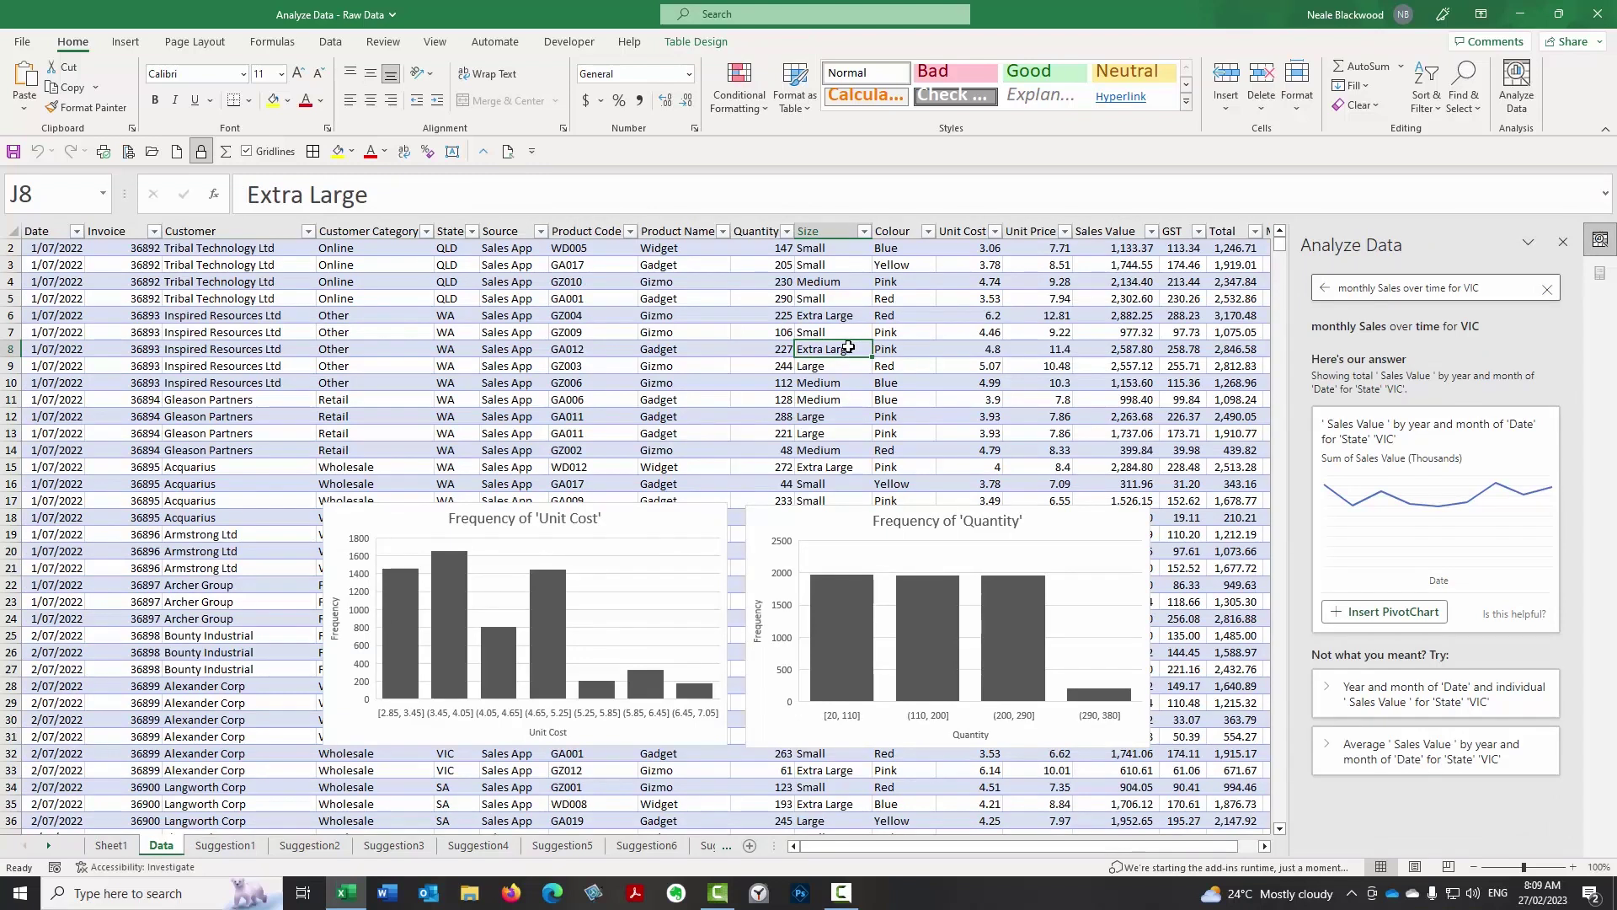
pyautogui.click(401, 846)
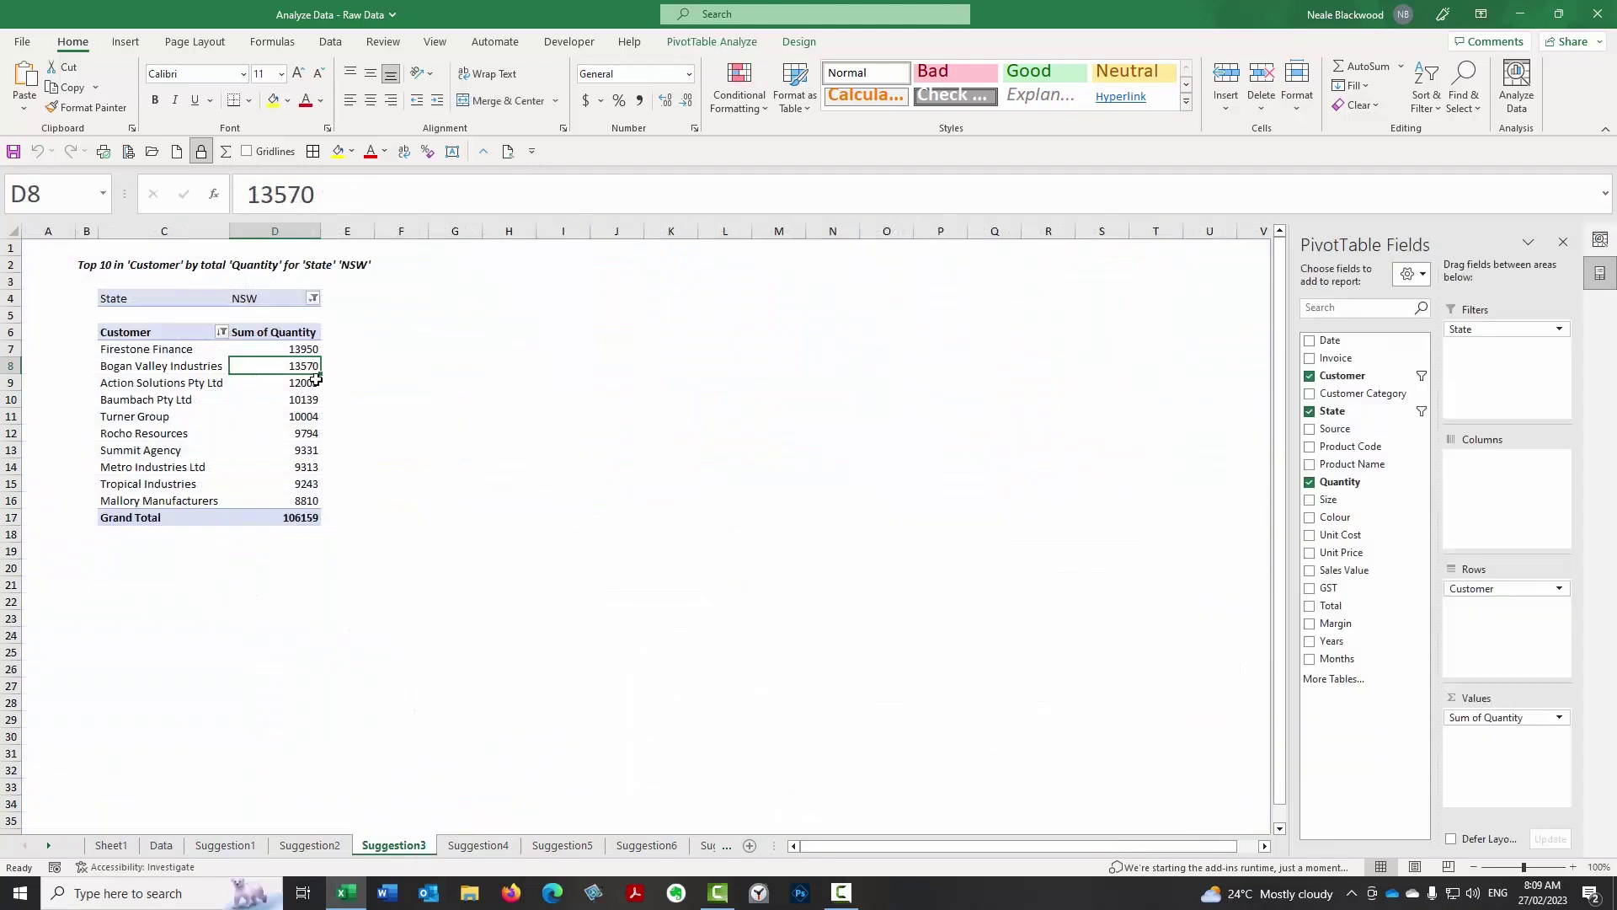
pyautogui.click(278, 302)
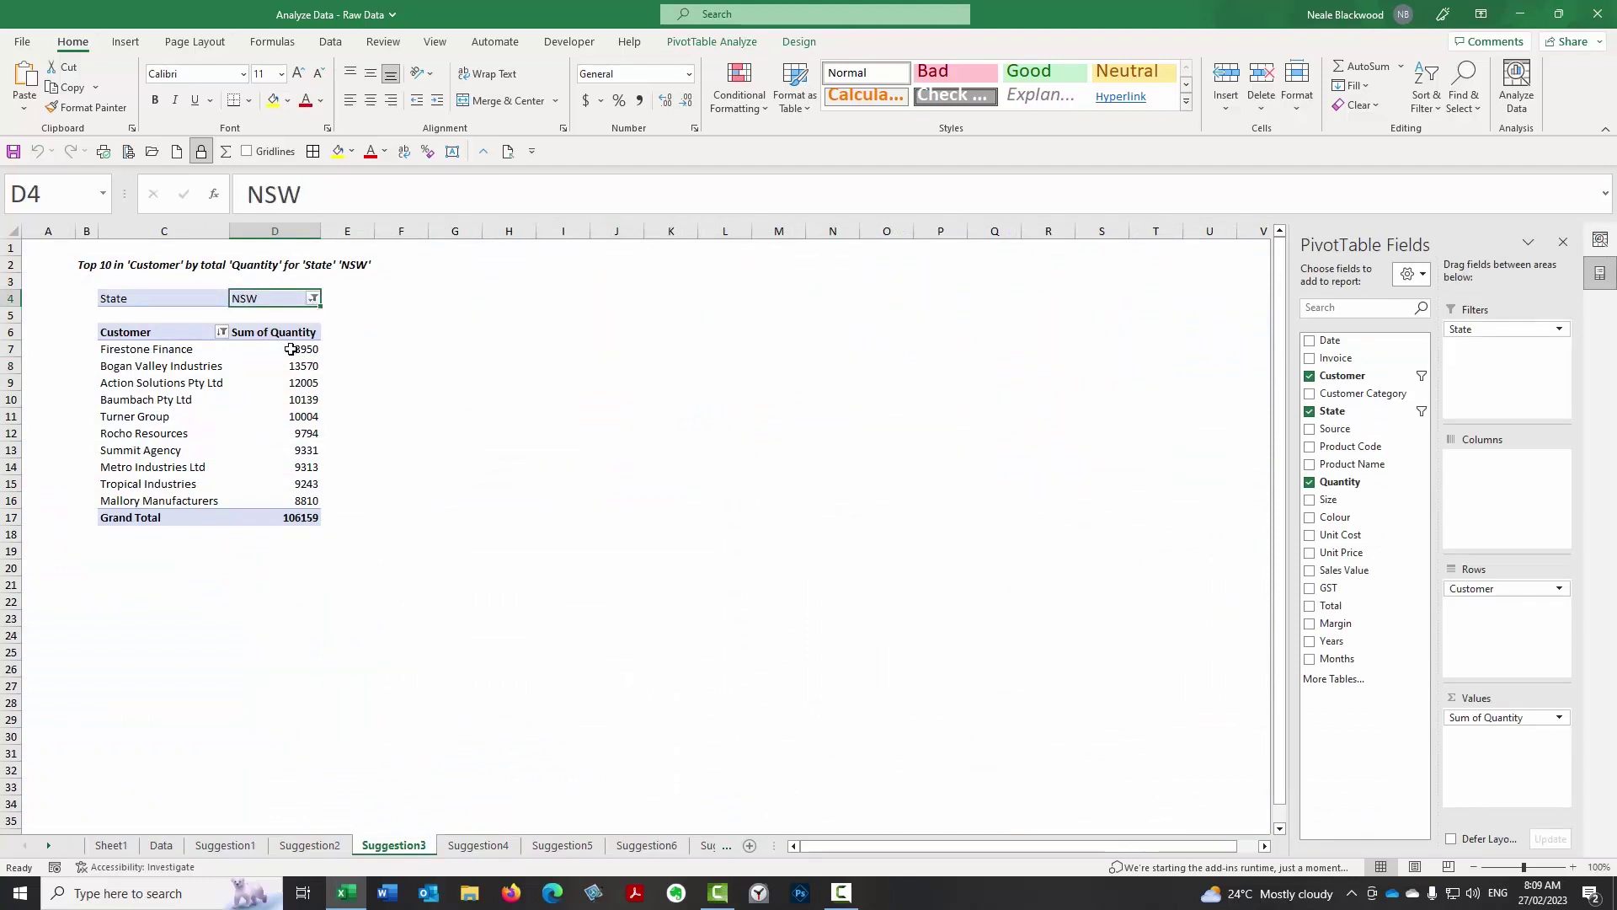
pyautogui.click(90, 264)
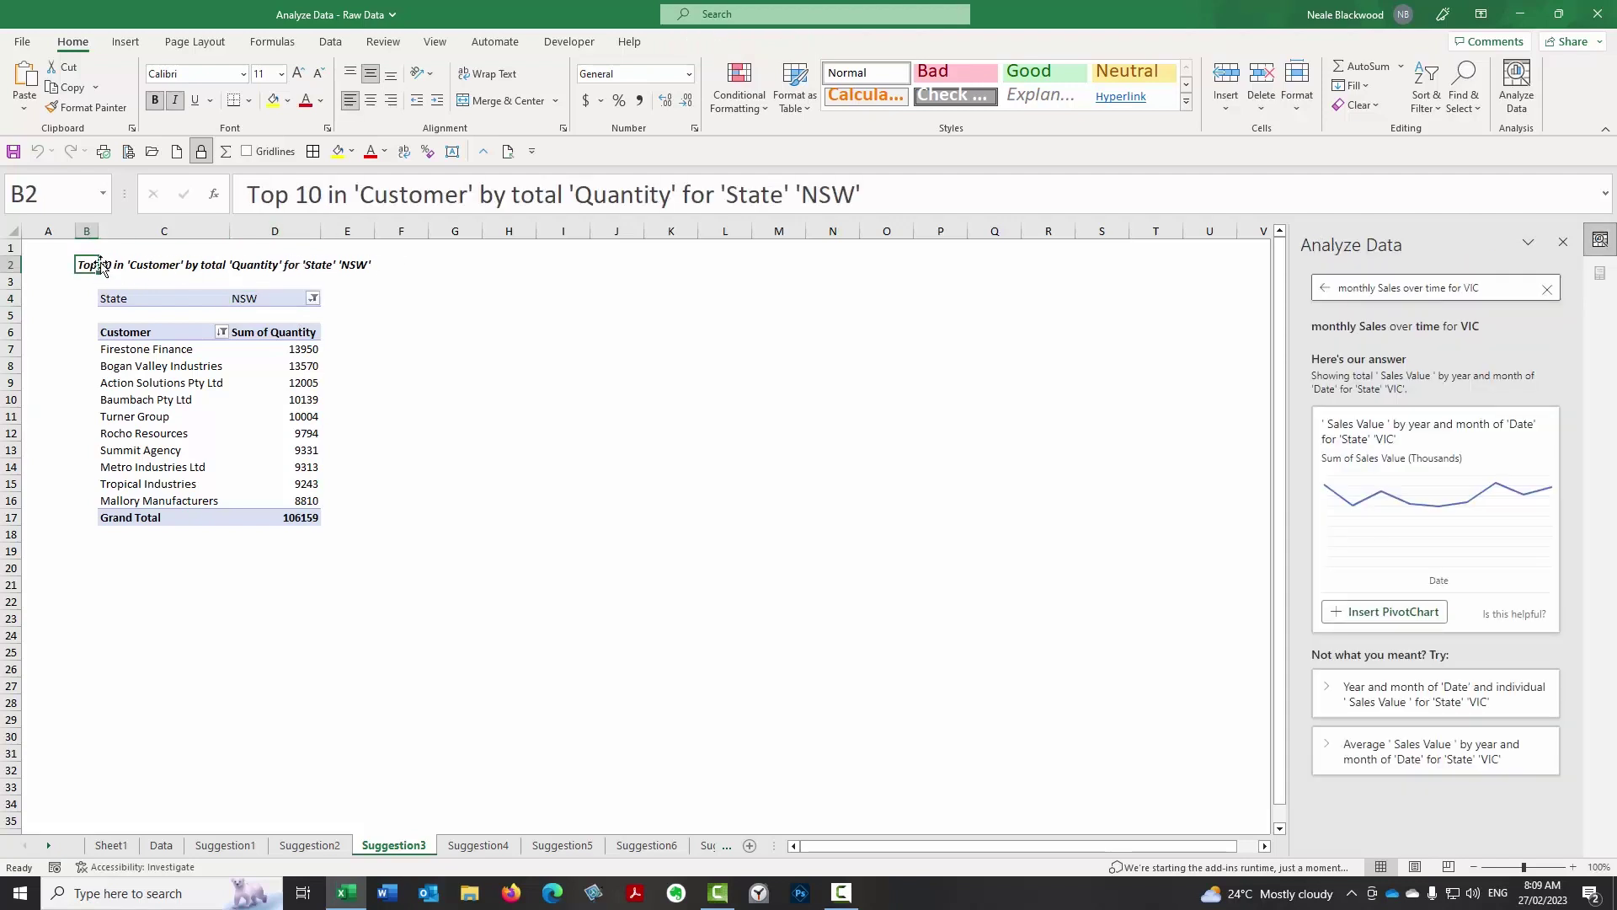
pyautogui.click(313, 298)
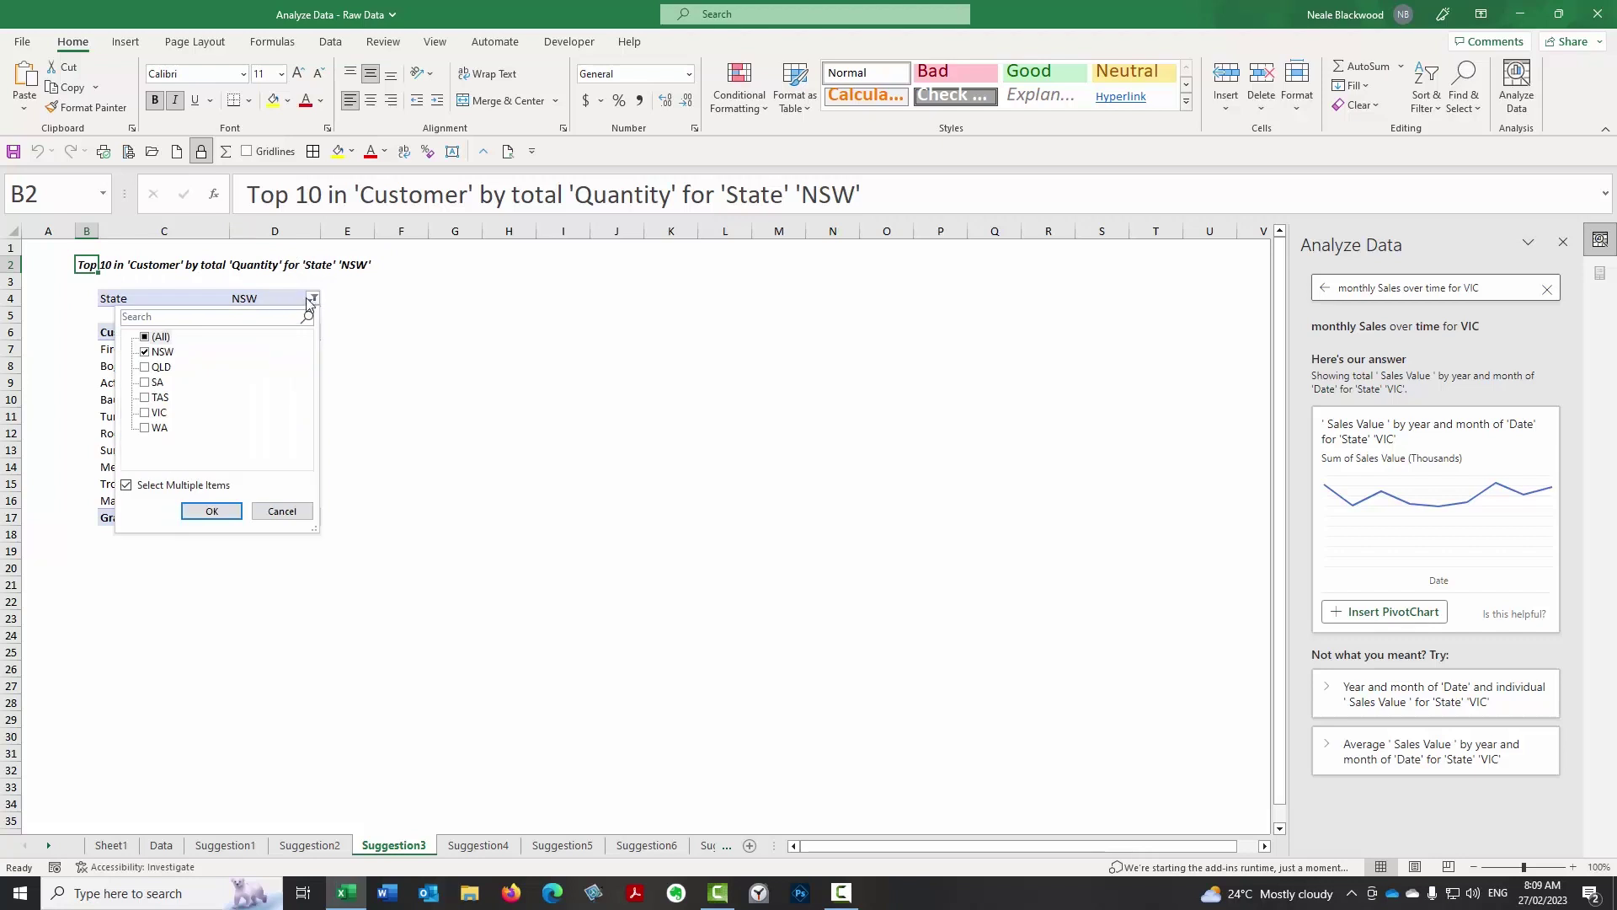
pyautogui.click(145, 367)
pyautogui.click(145, 352)
pyautogui.click(212, 512)
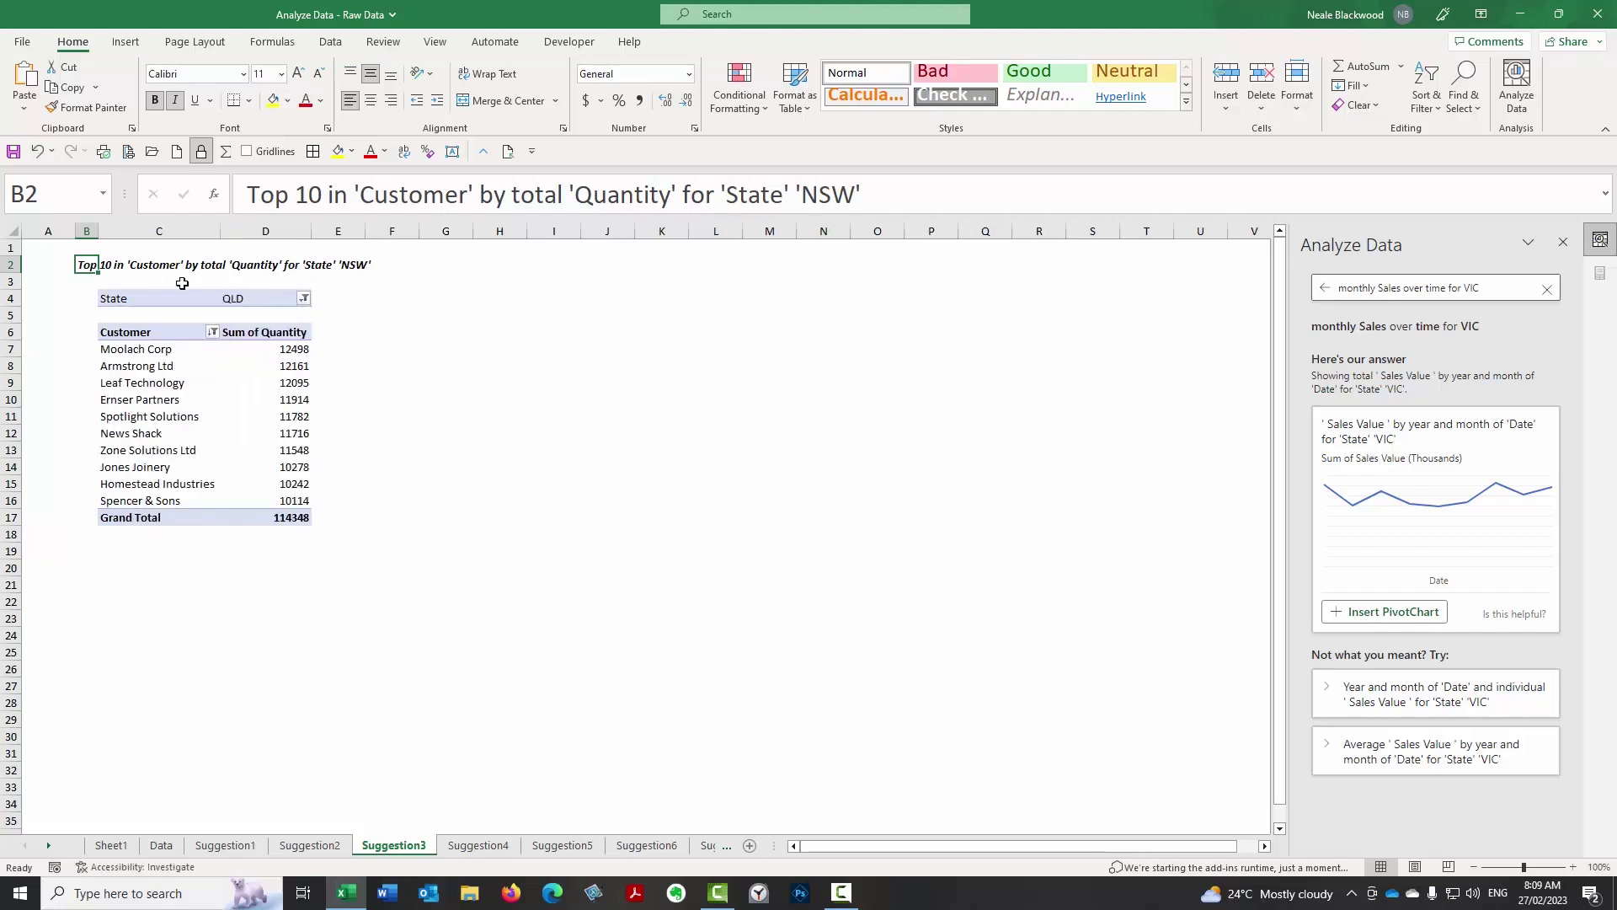
pyautogui.click(303, 298)
pyautogui.click(136, 368)
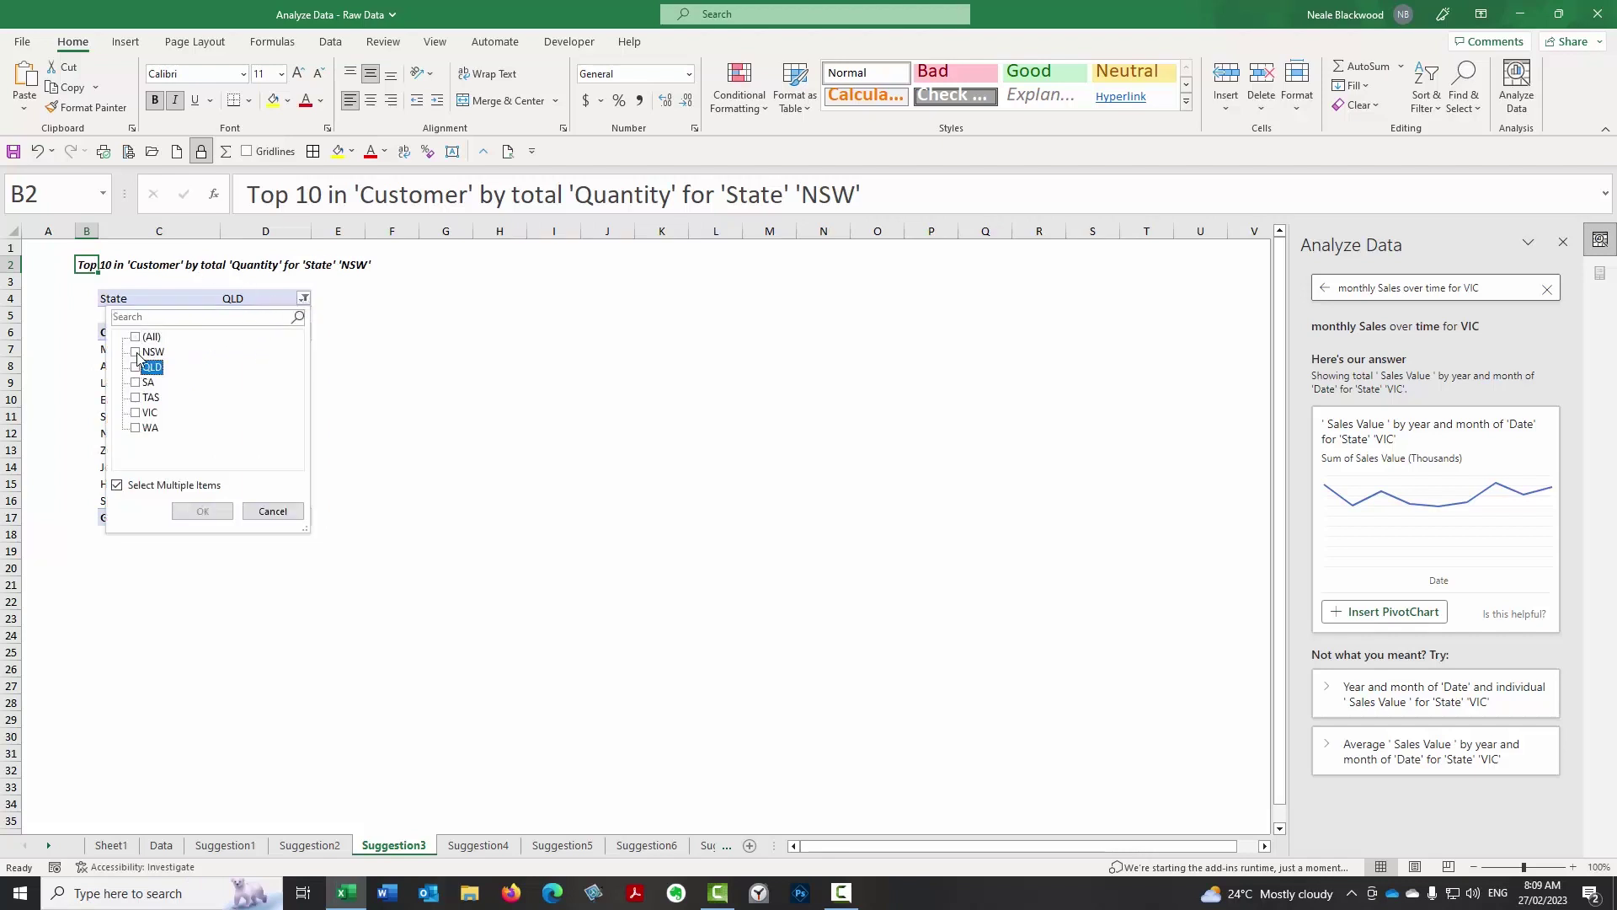
pyautogui.click(137, 353)
pyautogui.click(202, 511)
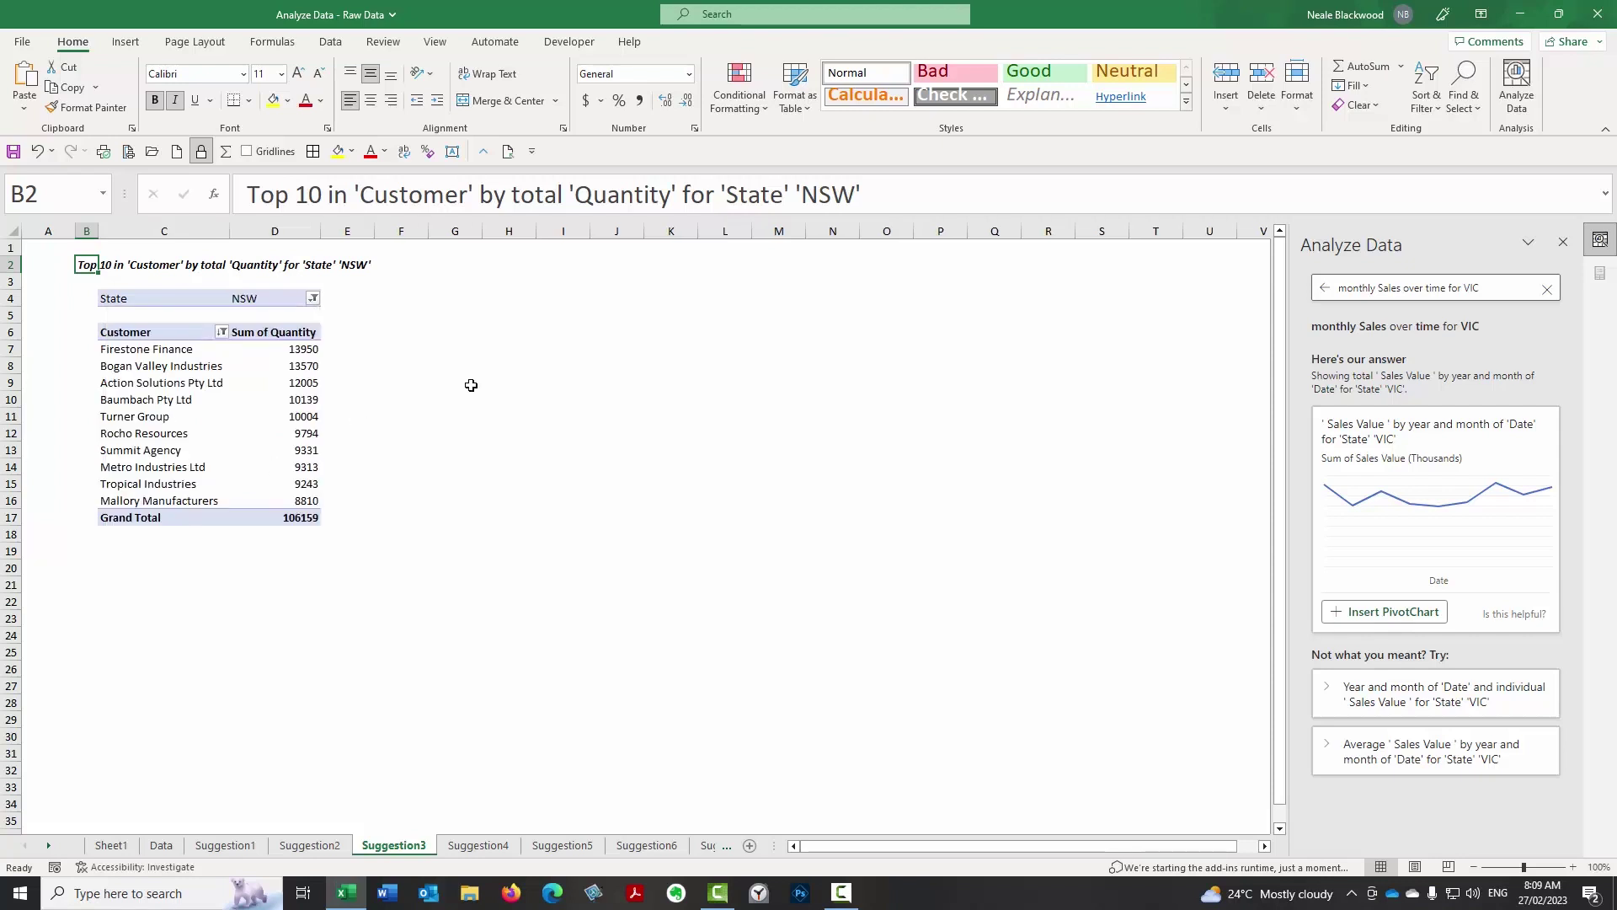